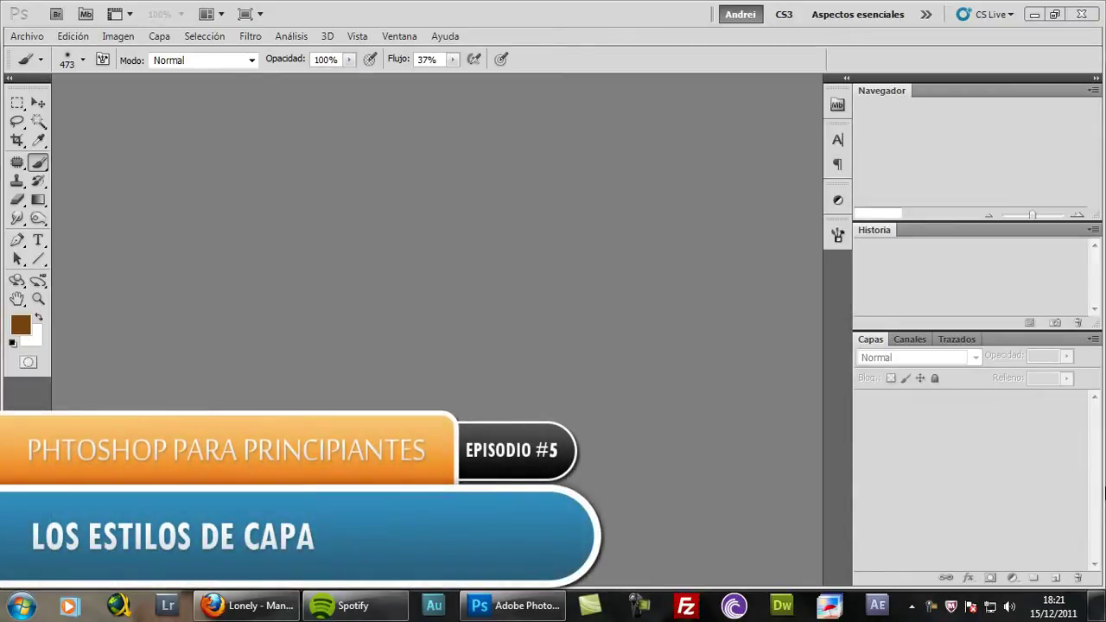
Step: Create a new document with Anchura 800, Altura 600 and Resolución 72
click(27, 35)
click(49, 52)
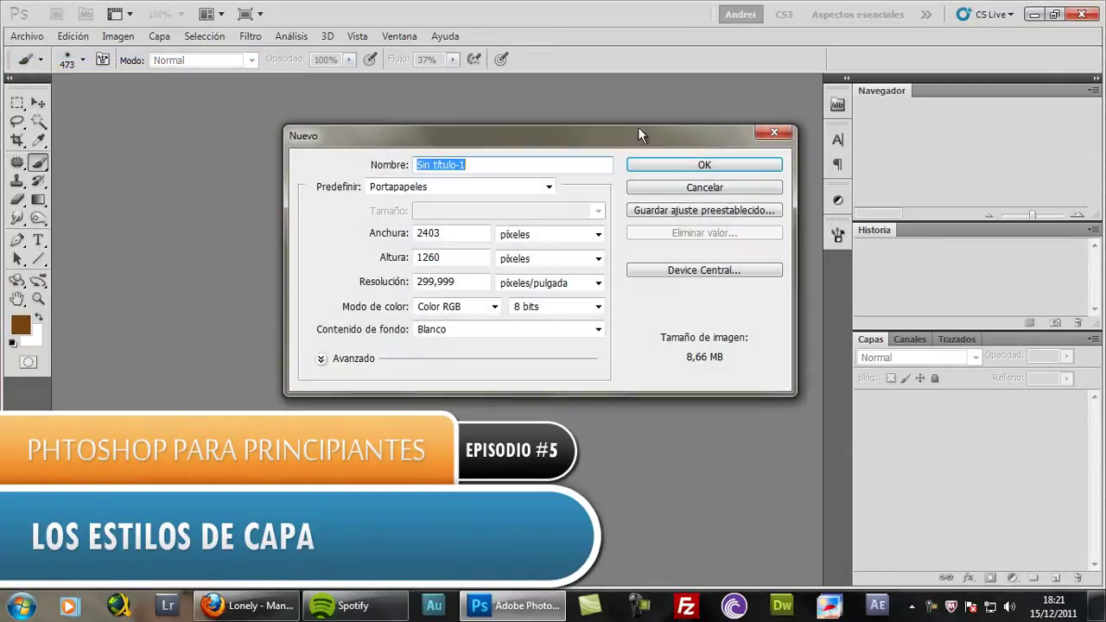
key(Tab)
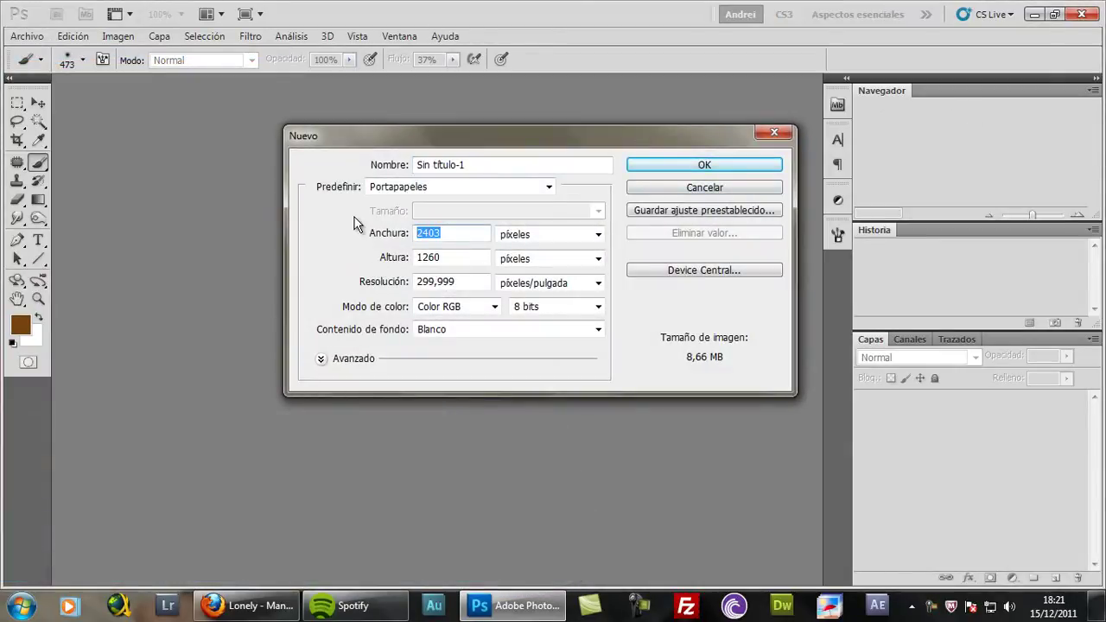
text(800)
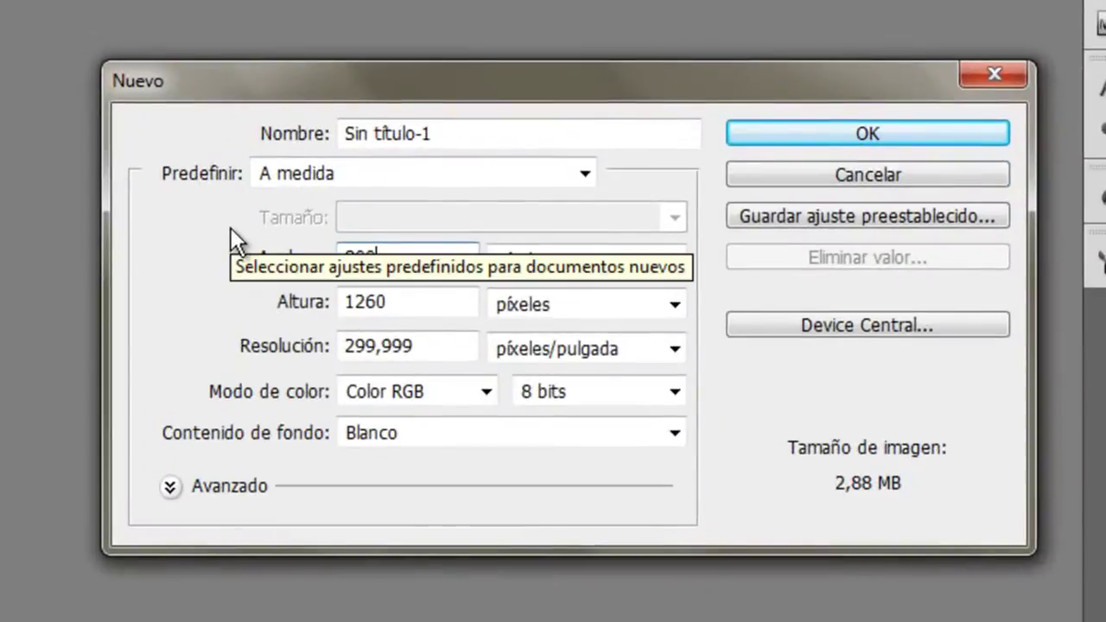
key(Tab)
text(600)
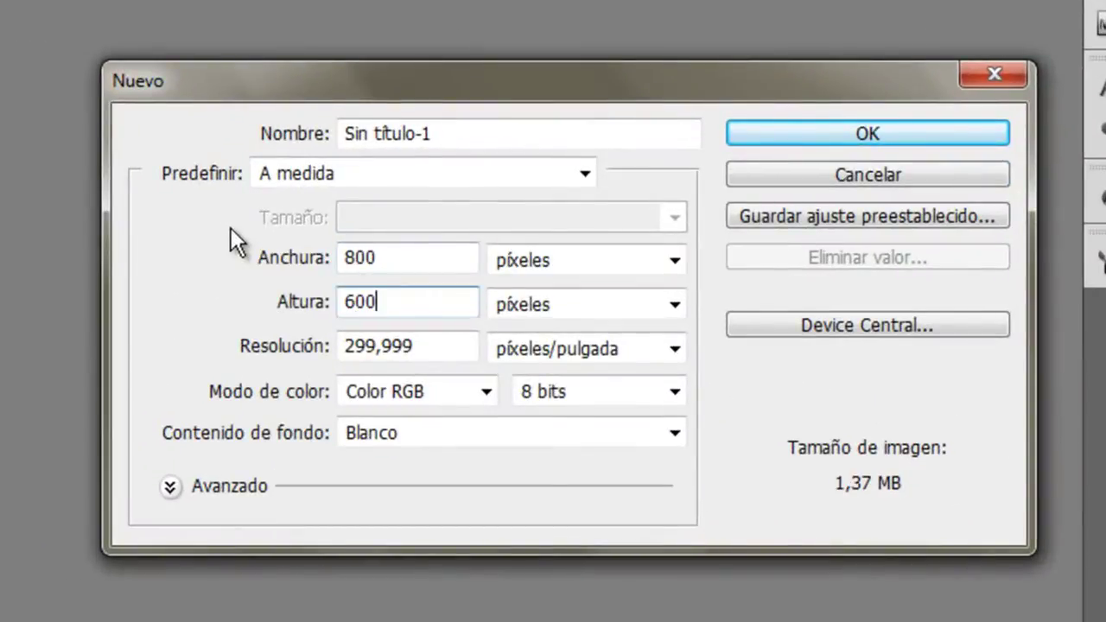
key(Tab)
key(Tab)
text(7)
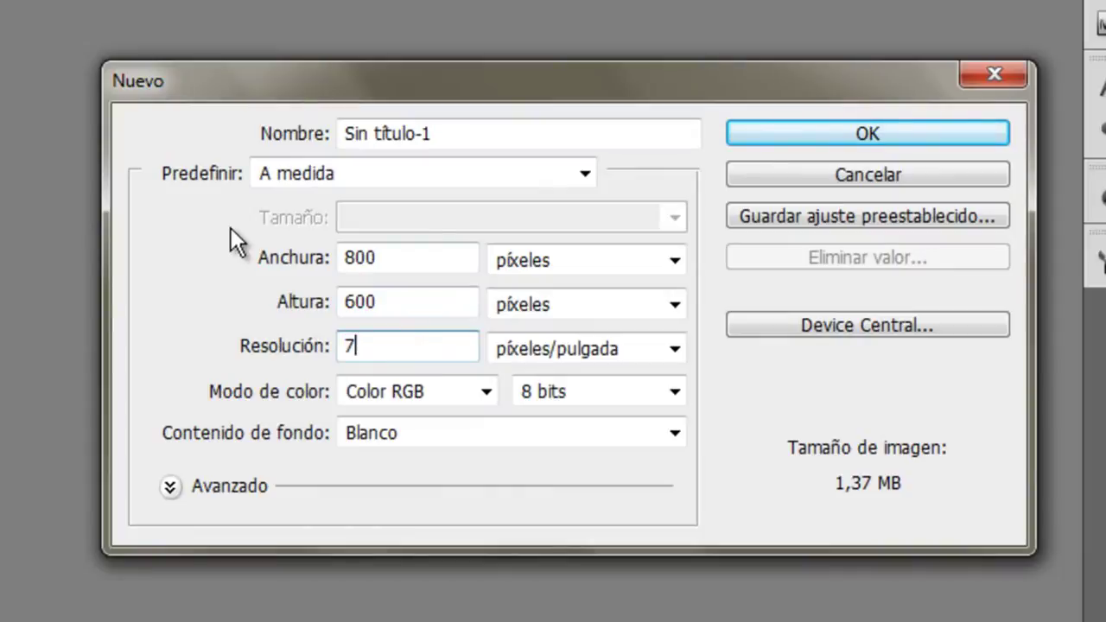
text(2)
click(865, 133)
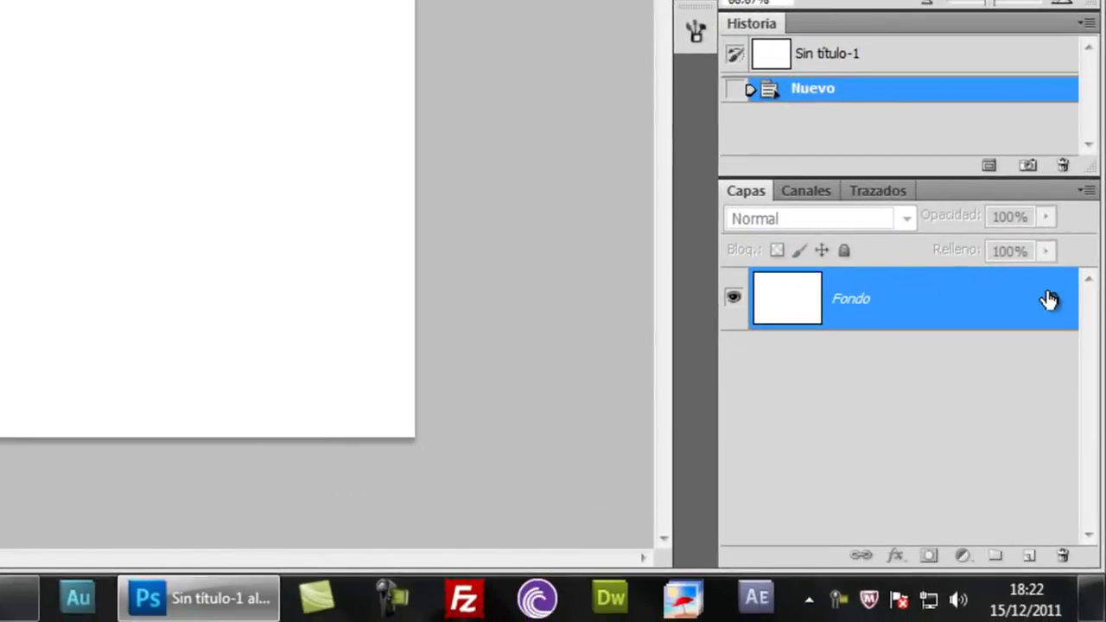
Step: Unlock the Fondo background into Capa 0 and select the Gradient tool
drag(1071, 438, 1088, 610)
drag(1078, 549, 1063, 556)
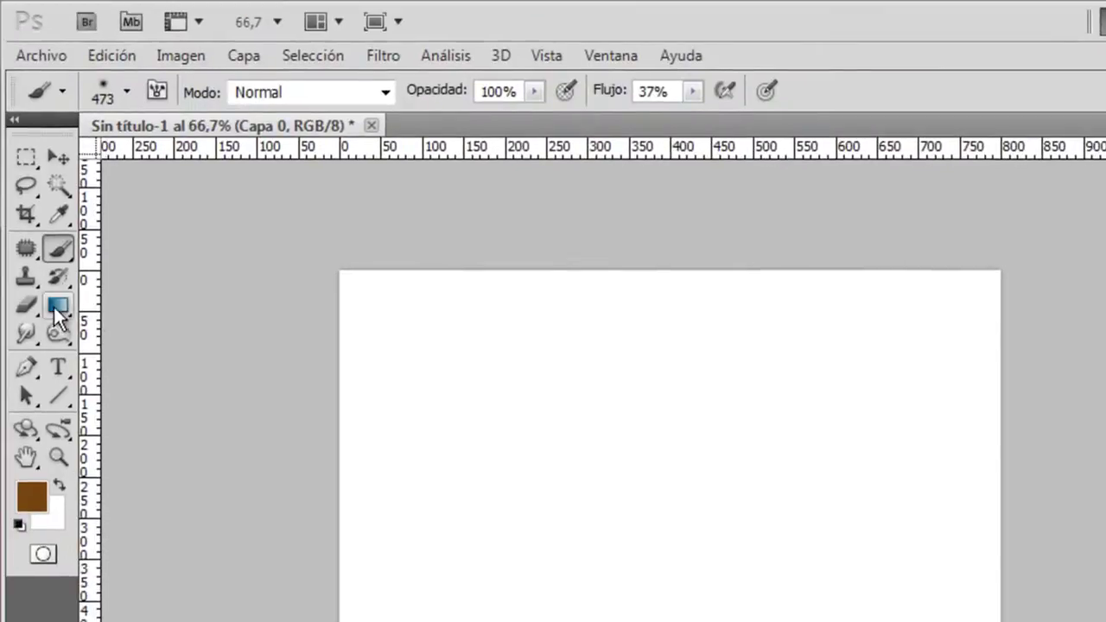
click(56, 311)
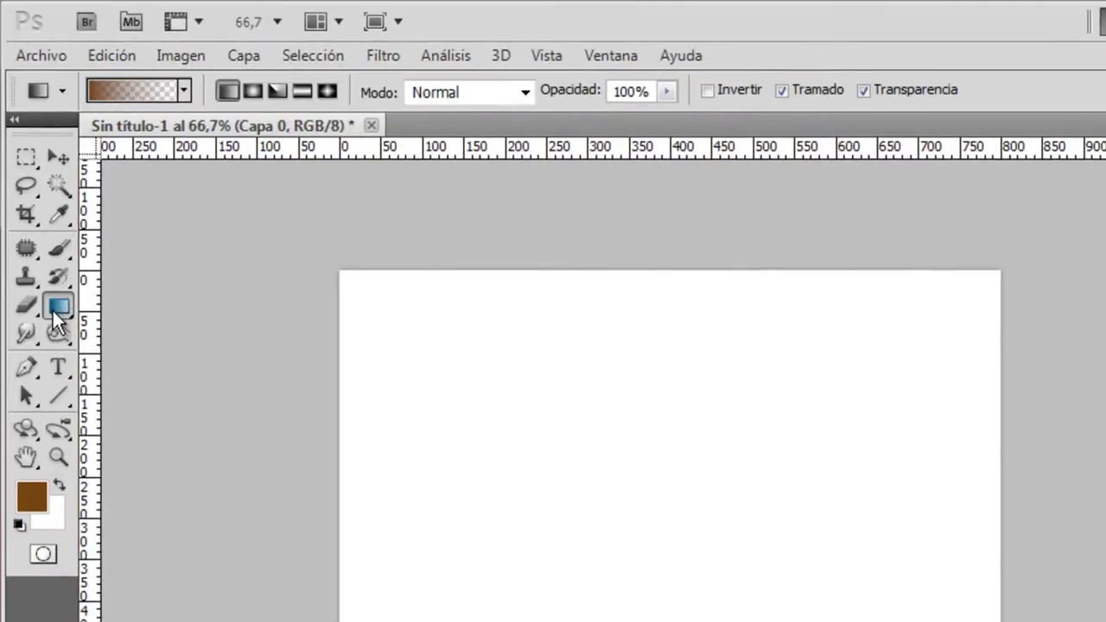
Step: Starting from the black-to-white preset, set the gradient's left stop to dark navy
click(129, 87)
click(856, 239)
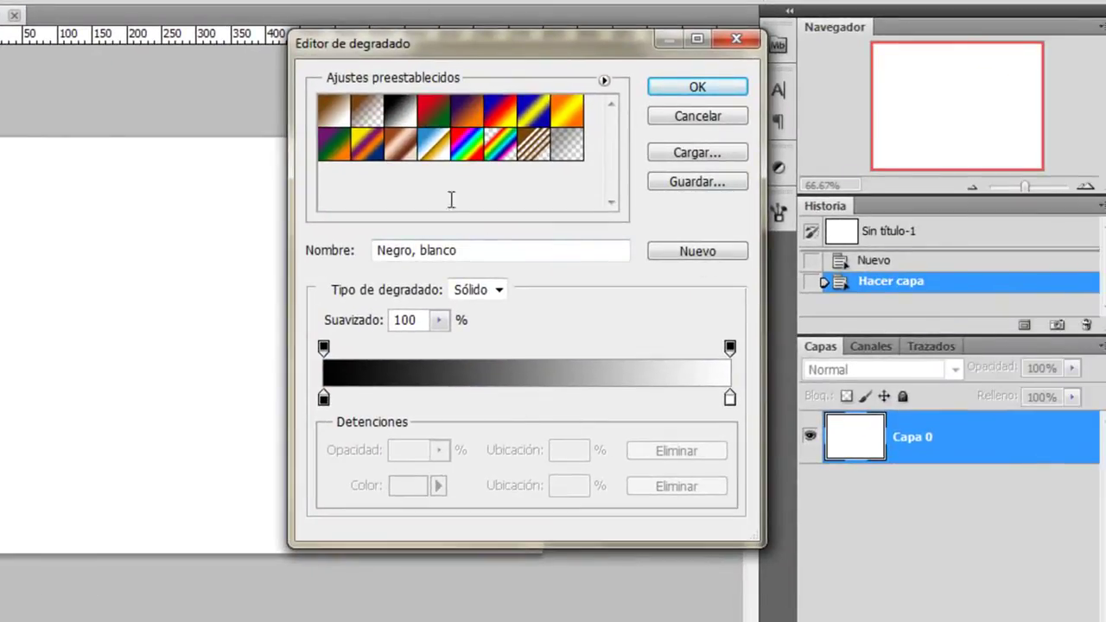
click(324, 398)
click(408, 486)
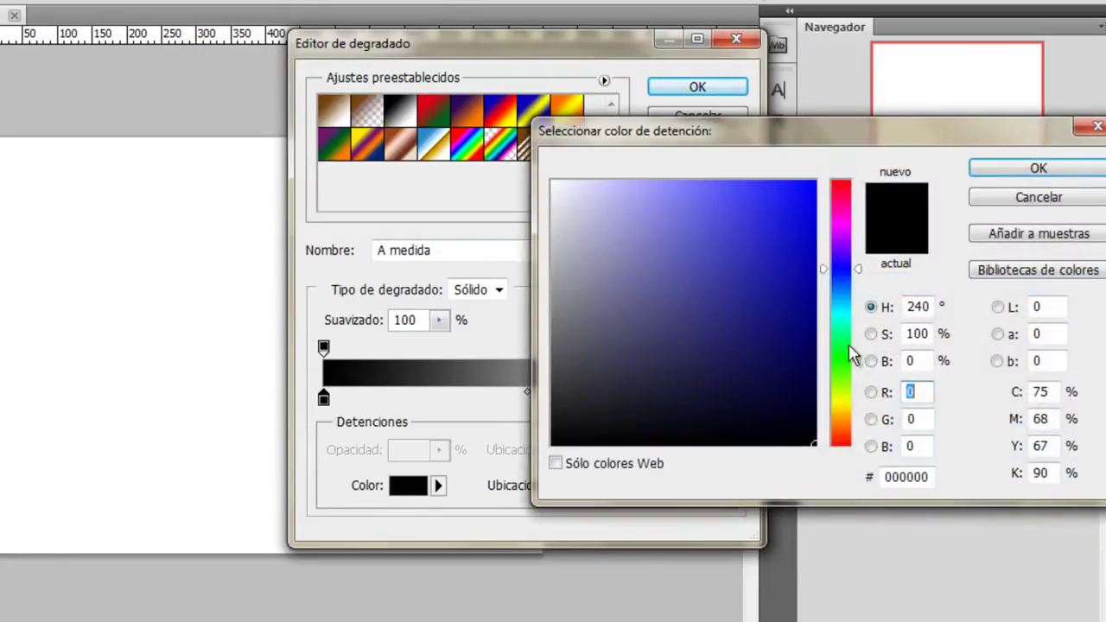
click(701, 355)
mouse_move(702, 355)
mouse_down()
mouse_move(718, 355)
mouse_move(707, 369)
mouse_move(777, 371)
mouse_up()
click(840, 286)
click(1034, 170)
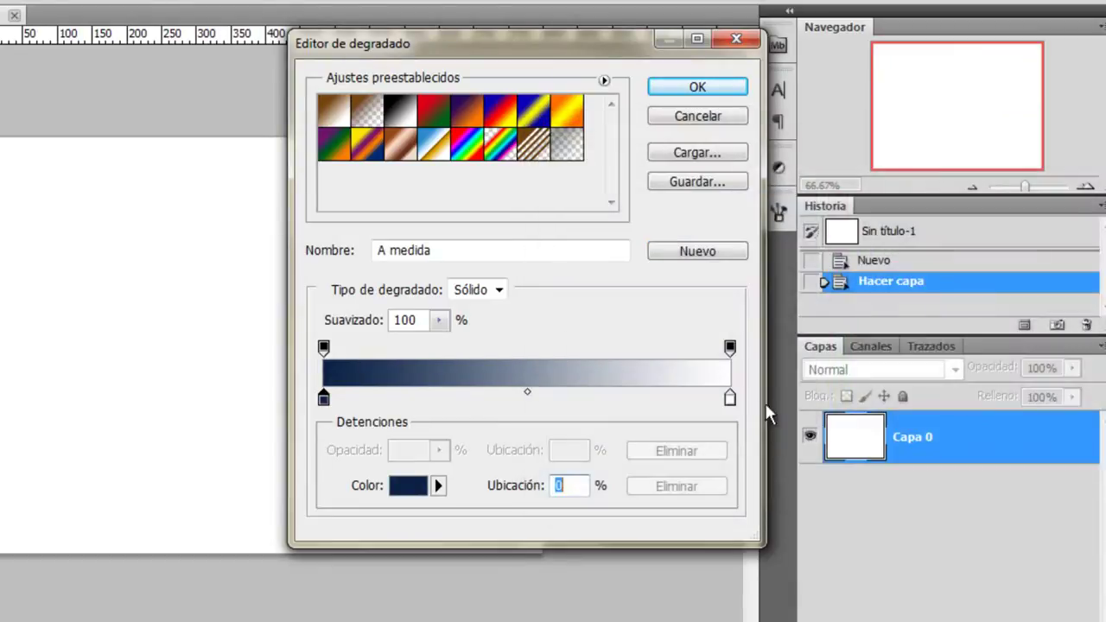
Step: Make the right stop bright blue and drag a diagonal navy-to-blue gradient across the canvas
click(730, 399)
click(429, 488)
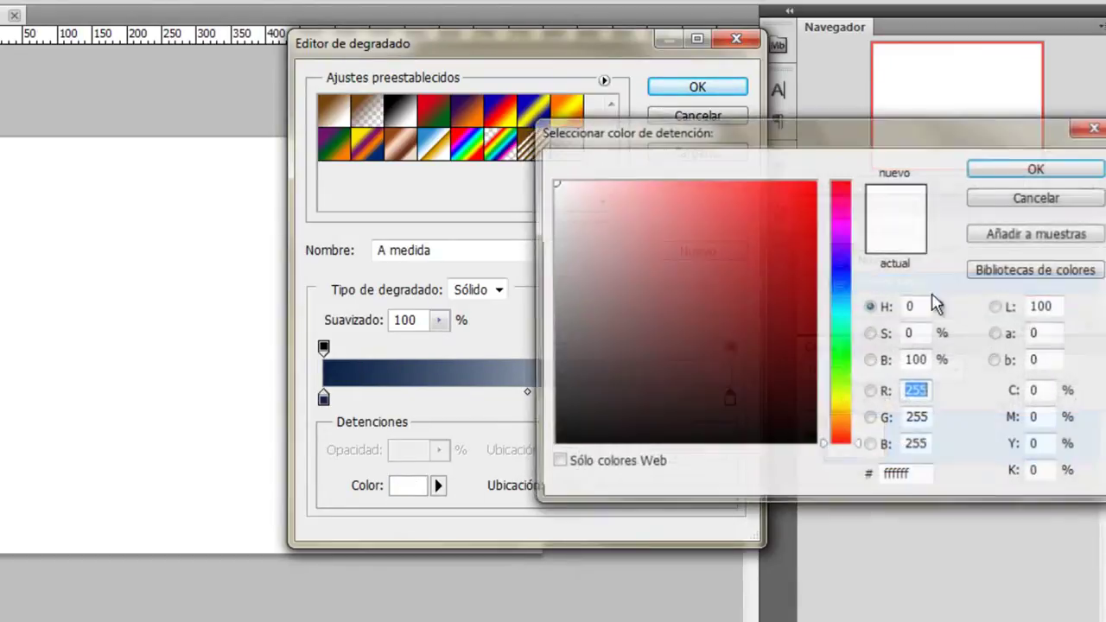
click(840, 290)
click(745, 183)
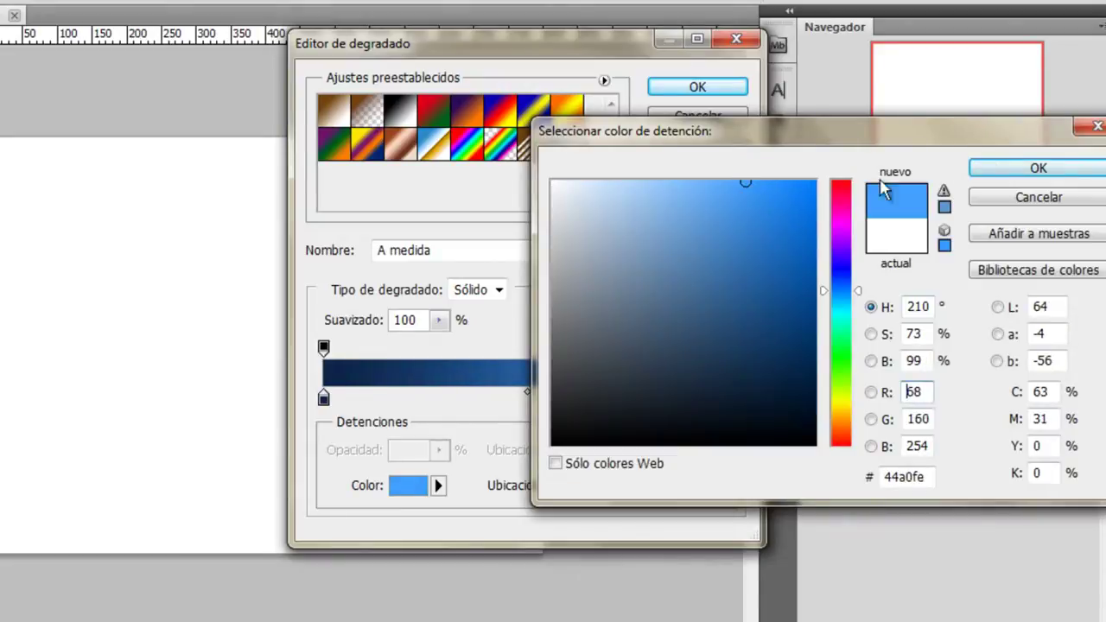
click(787, 236)
click(816, 215)
click(1009, 170)
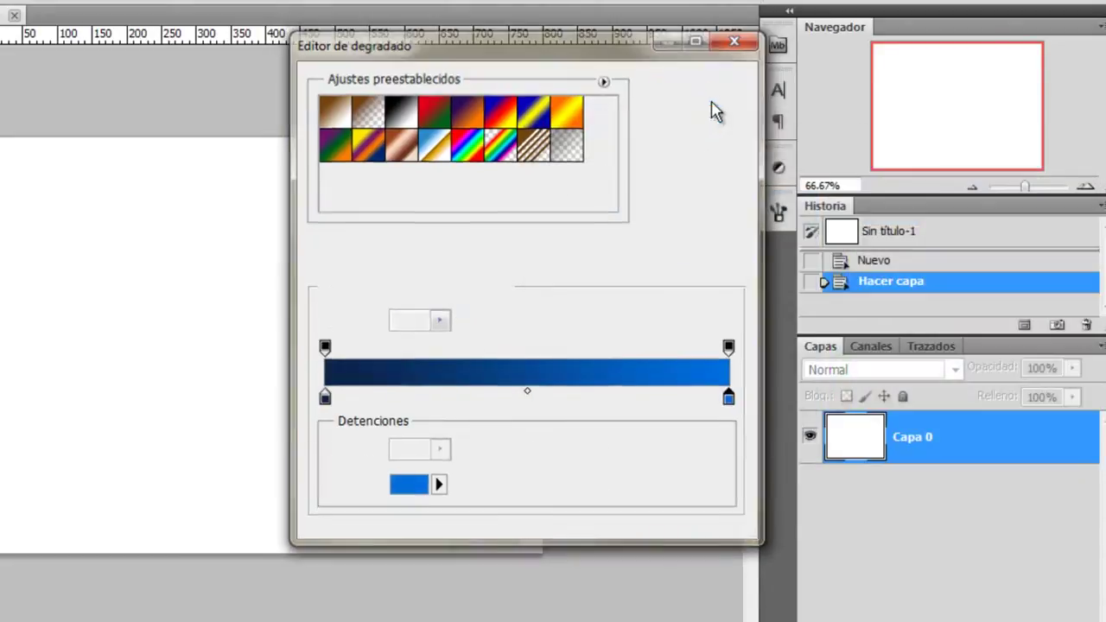
click(698, 86)
drag(418, 350, 664, 164)
Step: Redraw the gradient as an inverted radial from the canvas centre, bright blue in the middle
click(129, 36)
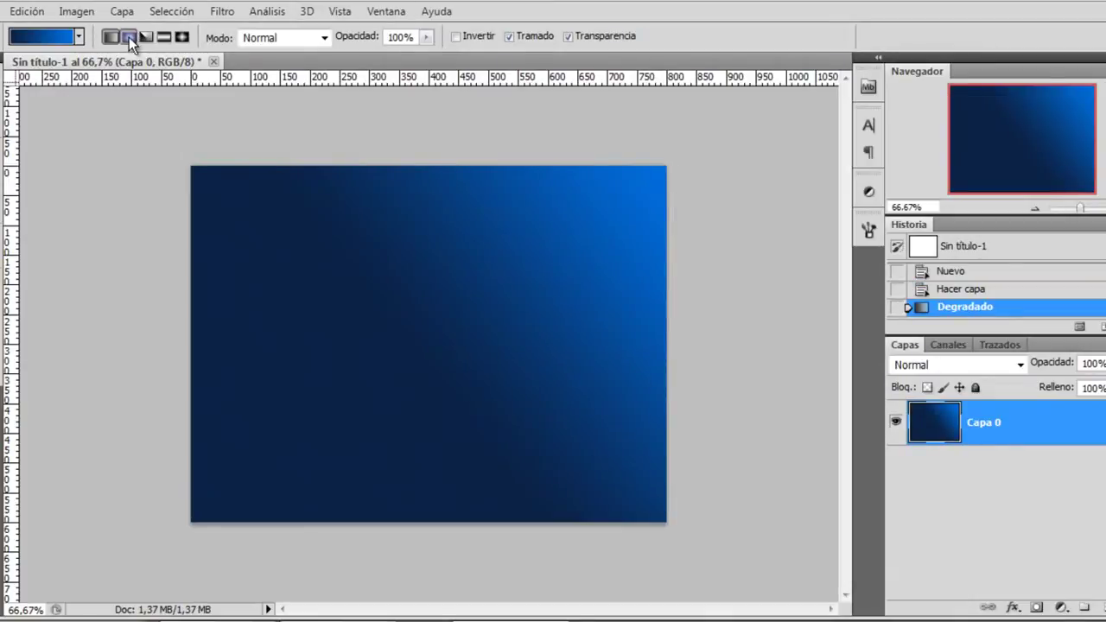
drag(440, 365, 667, 159)
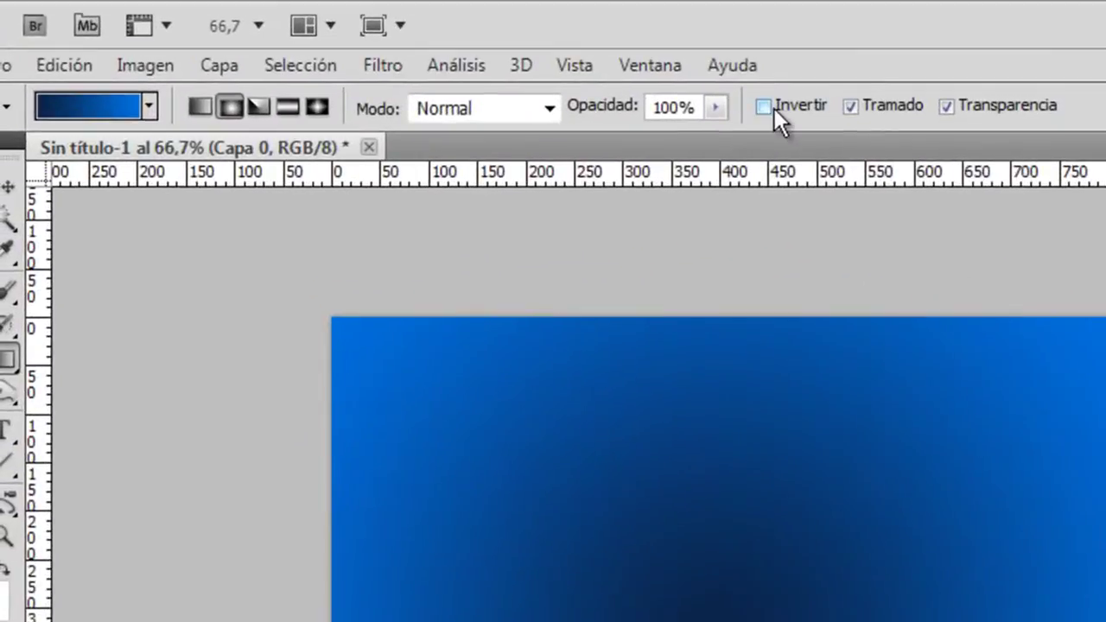
click(764, 107)
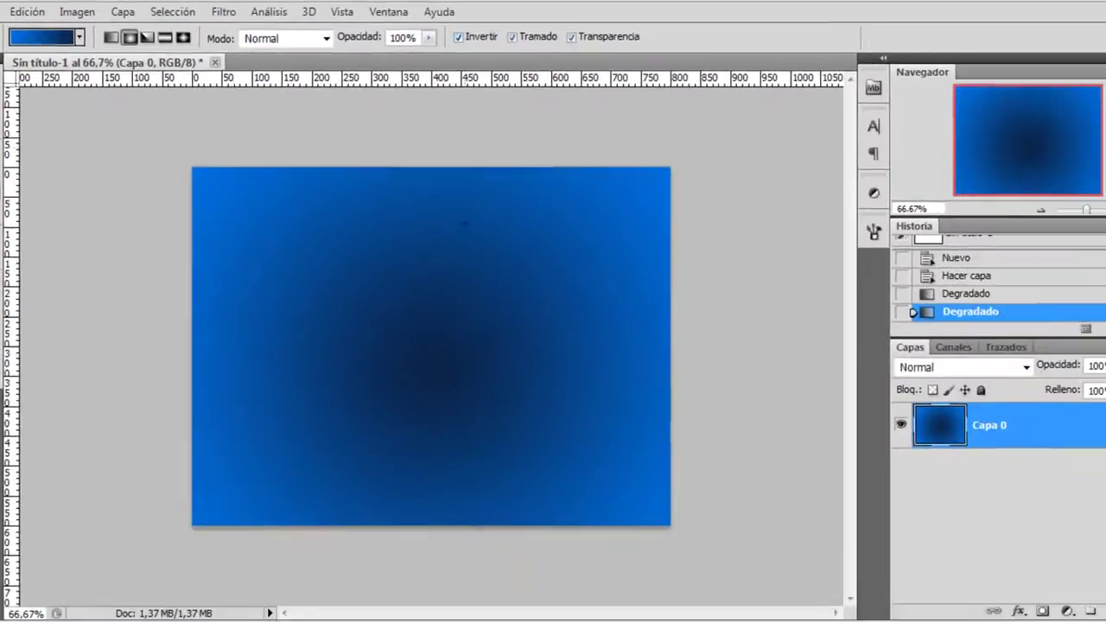
mouse_move(434, 361)
mouse_down()
mouse_move(670, 177)
mouse_move(703, 124)
mouse_up()
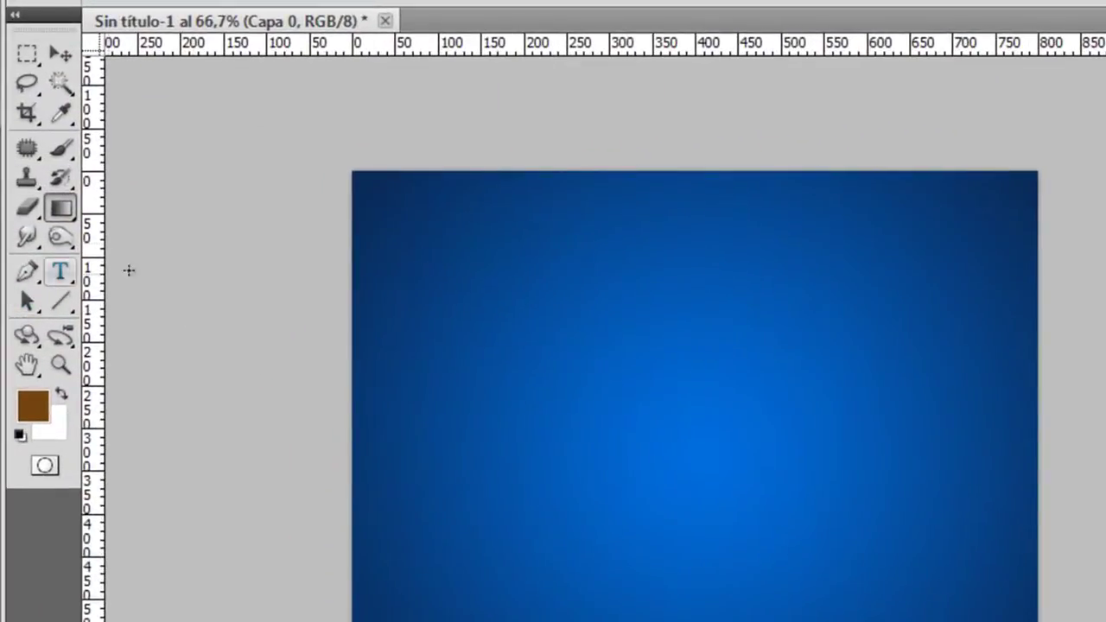
Step: Type the author's two-word name as a new text layer on the canvas
click(62, 276)
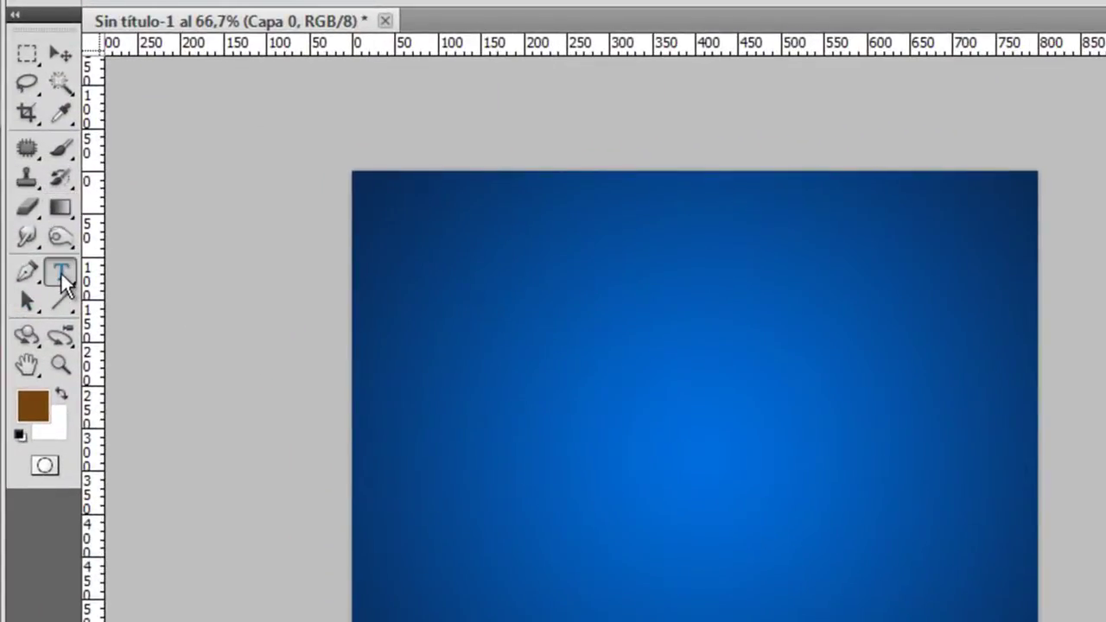
click(355, 362)
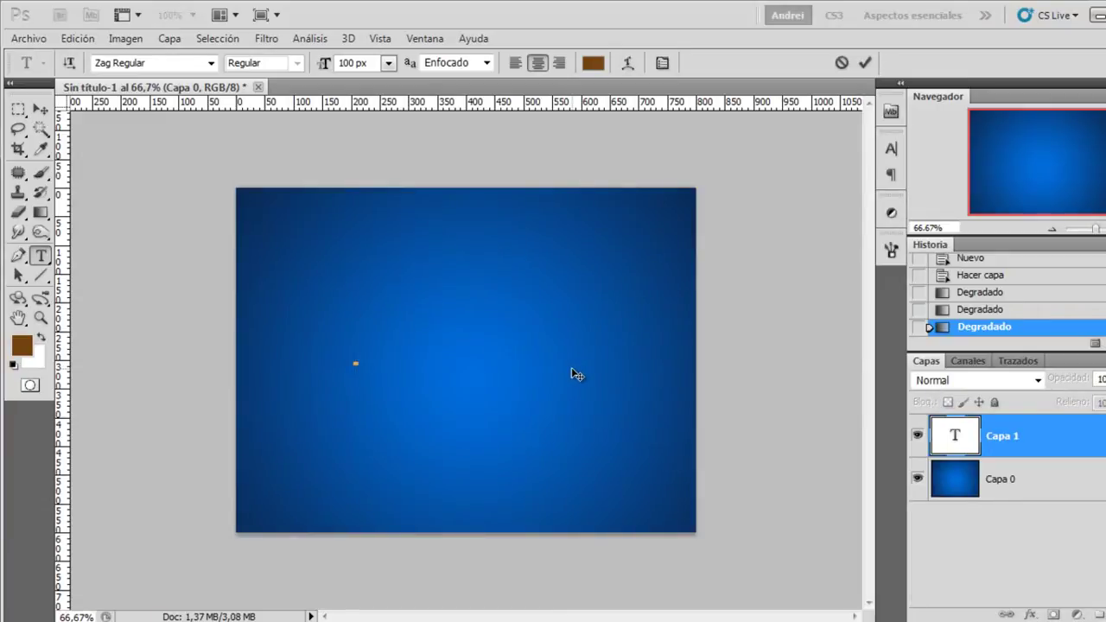
text(aND)
text( i Op)
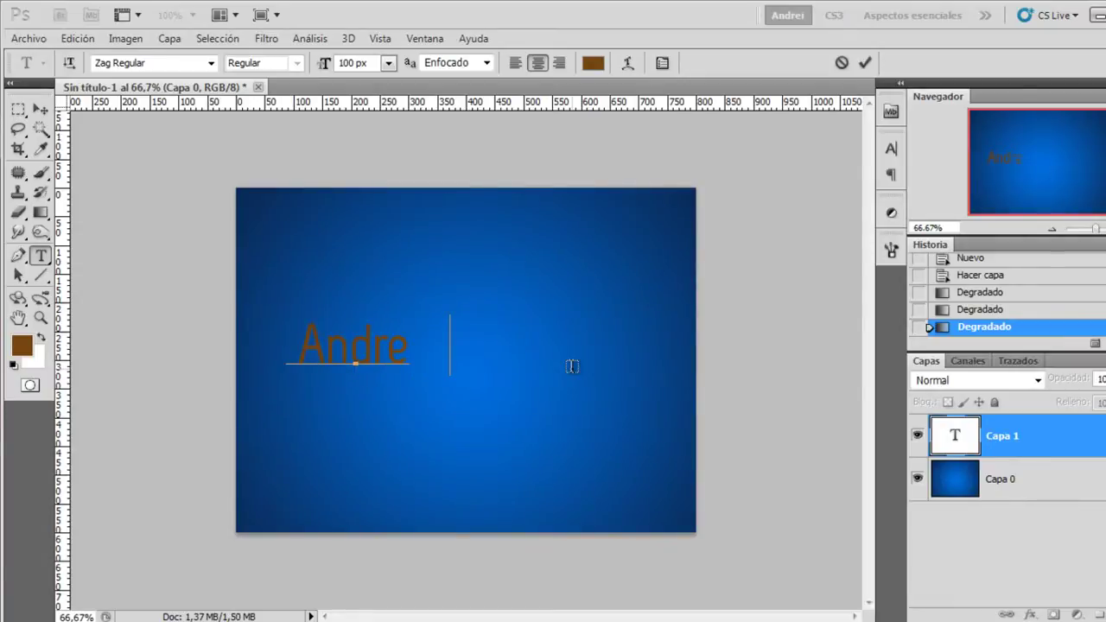
text(rinca)
click(75, 79)
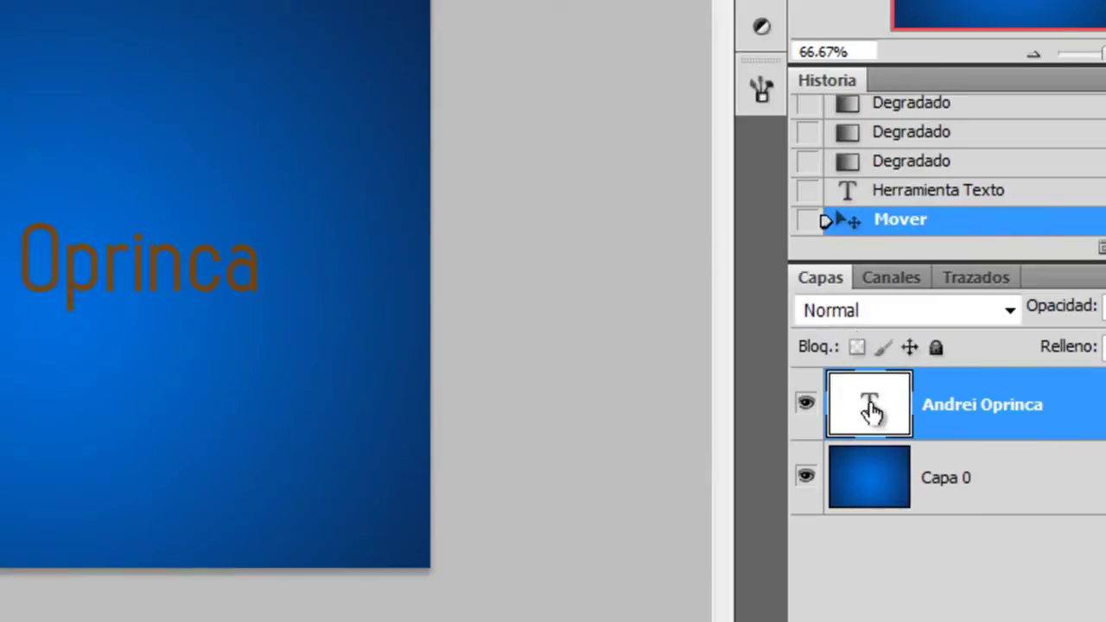
Step: Recolour the name text orange (fe8625) and nudge it toward the canvas centre
double_click(873, 406)
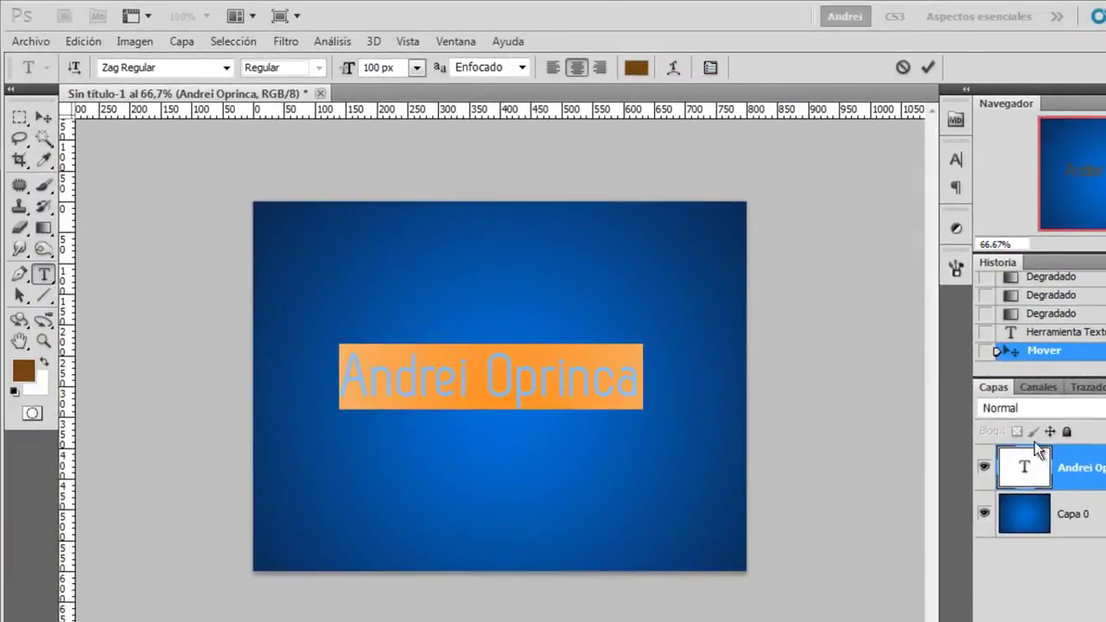
click(636, 68)
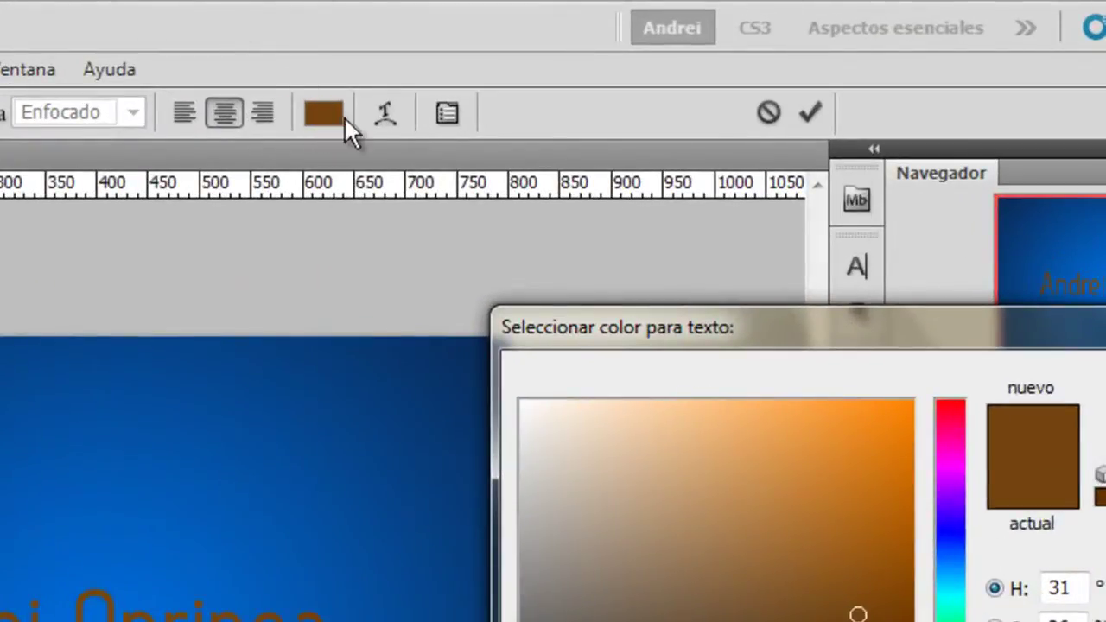
click(953, 551)
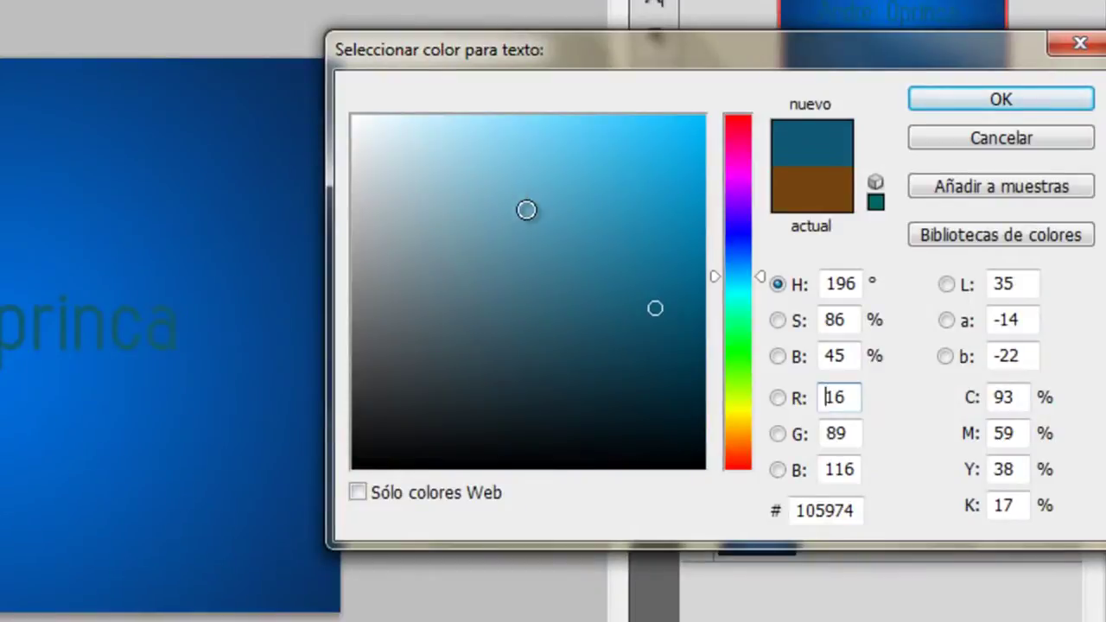
mouse_move(526, 210)
mouse_down()
mouse_move(284, 147)
mouse_move(296, 165)
mouse_up()
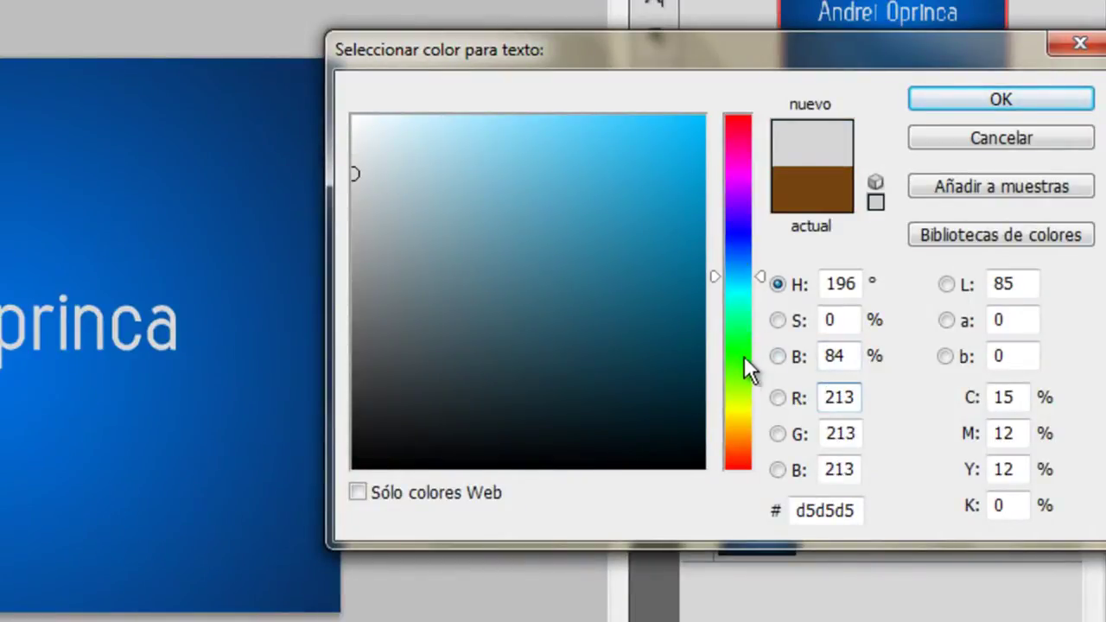
click(741, 439)
drag(623, 196, 669, 129)
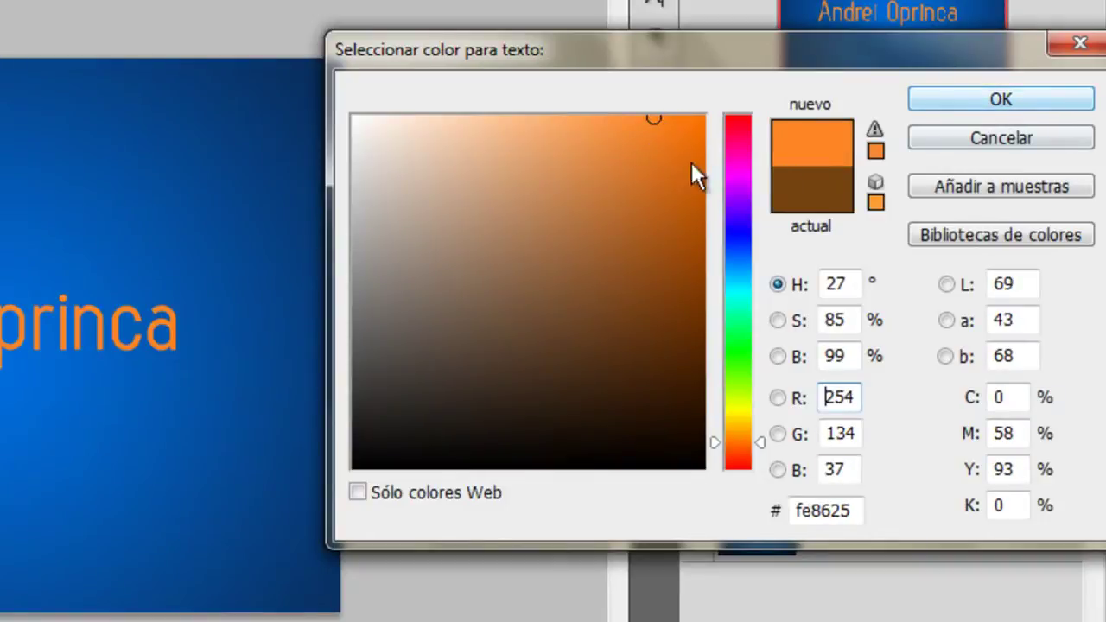
click(999, 102)
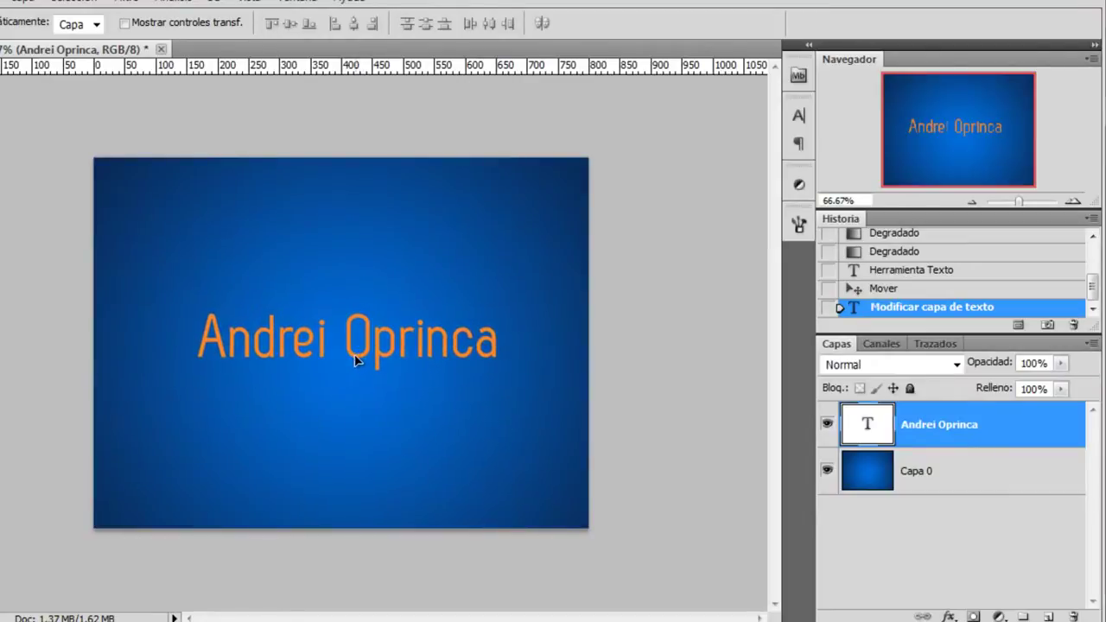
drag(362, 355, 372, 364)
Step: Add a Tono/saturación adjustment above Capa 0 with saturation -100, then select the text layer
click(945, 482)
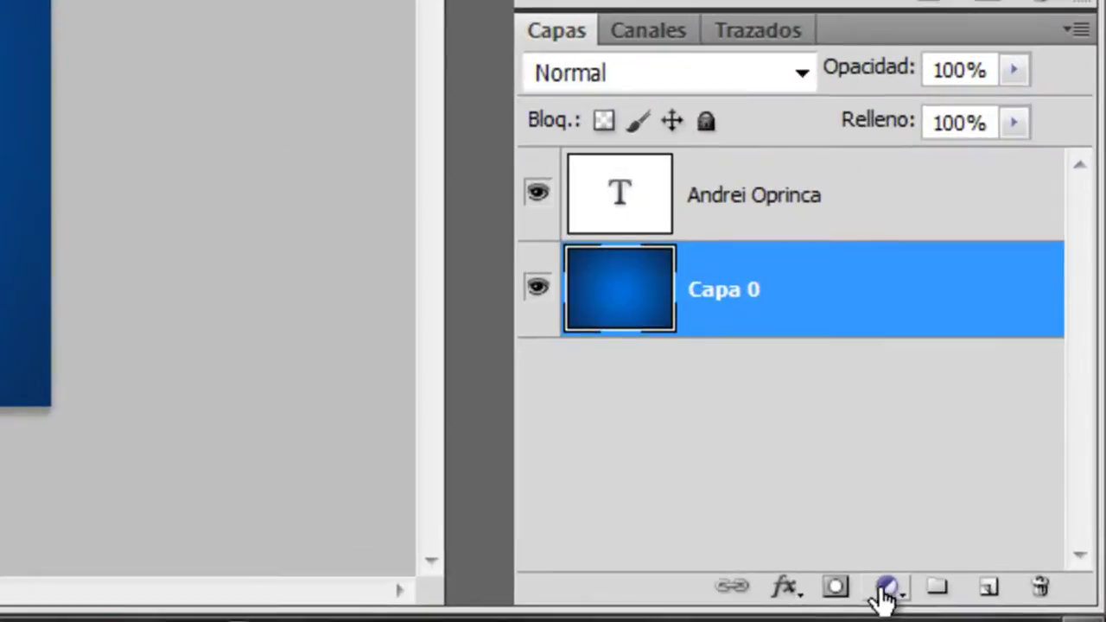
click(998, 616)
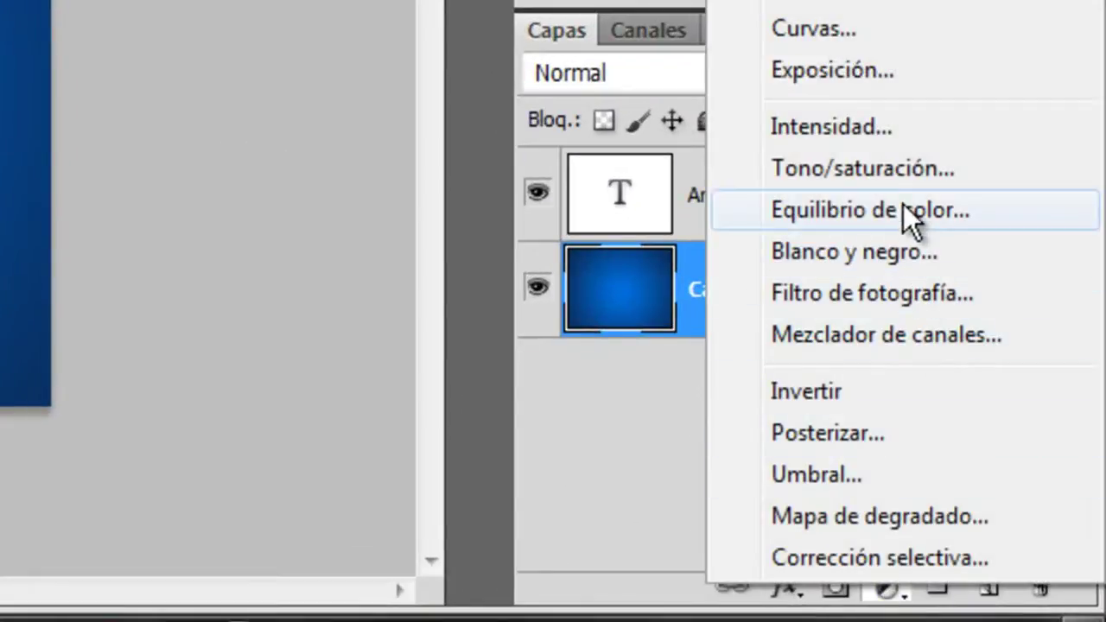
click(895, 179)
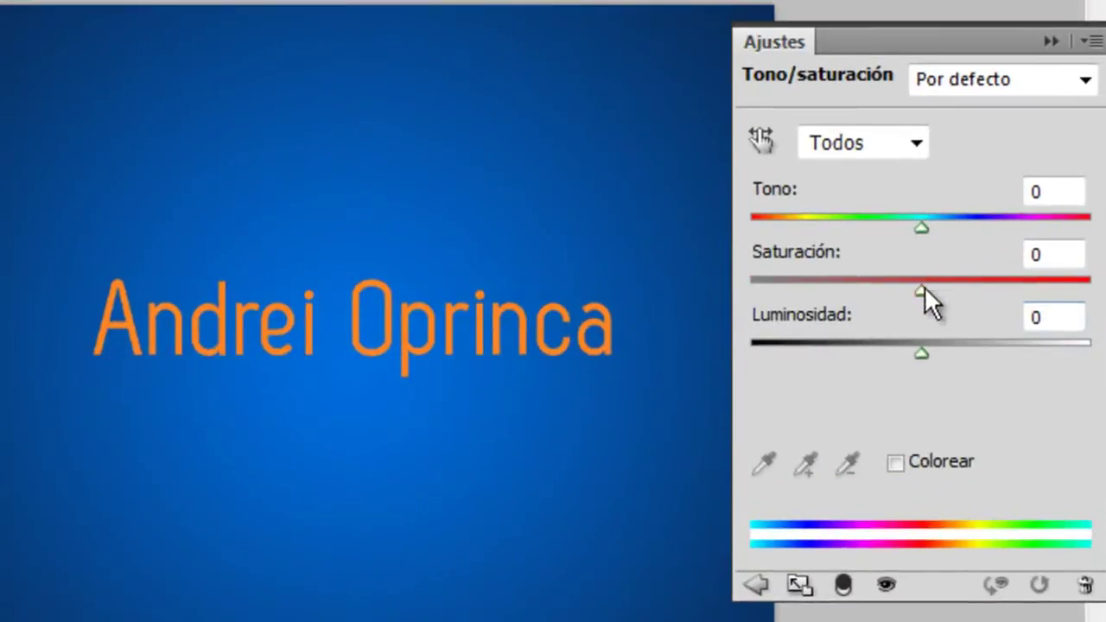
drag(923, 292, 420, 291)
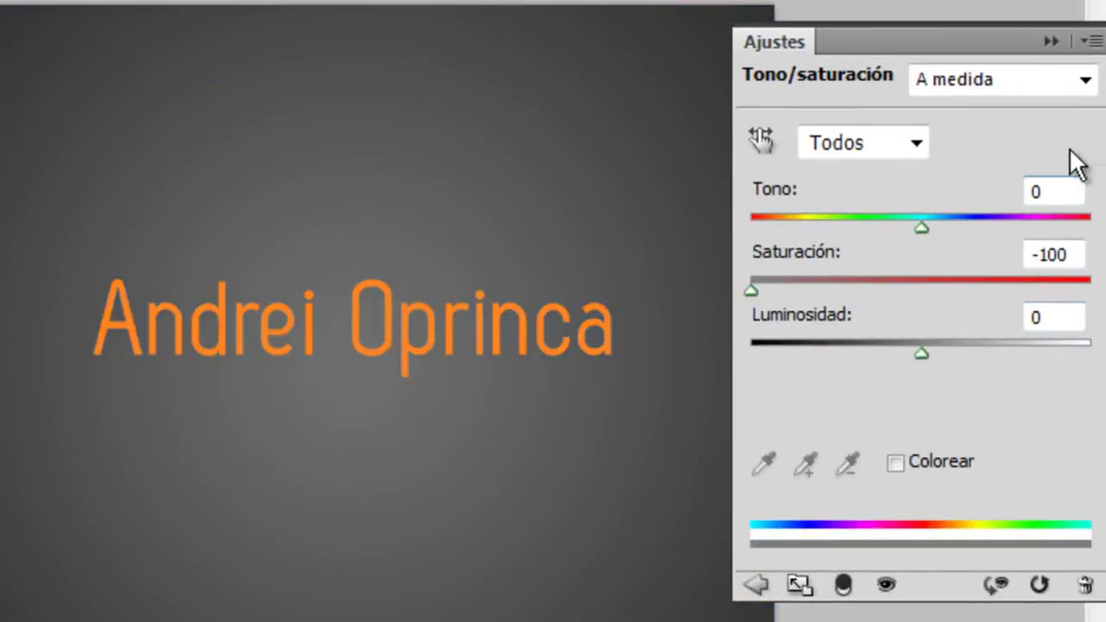
click(1050, 41)
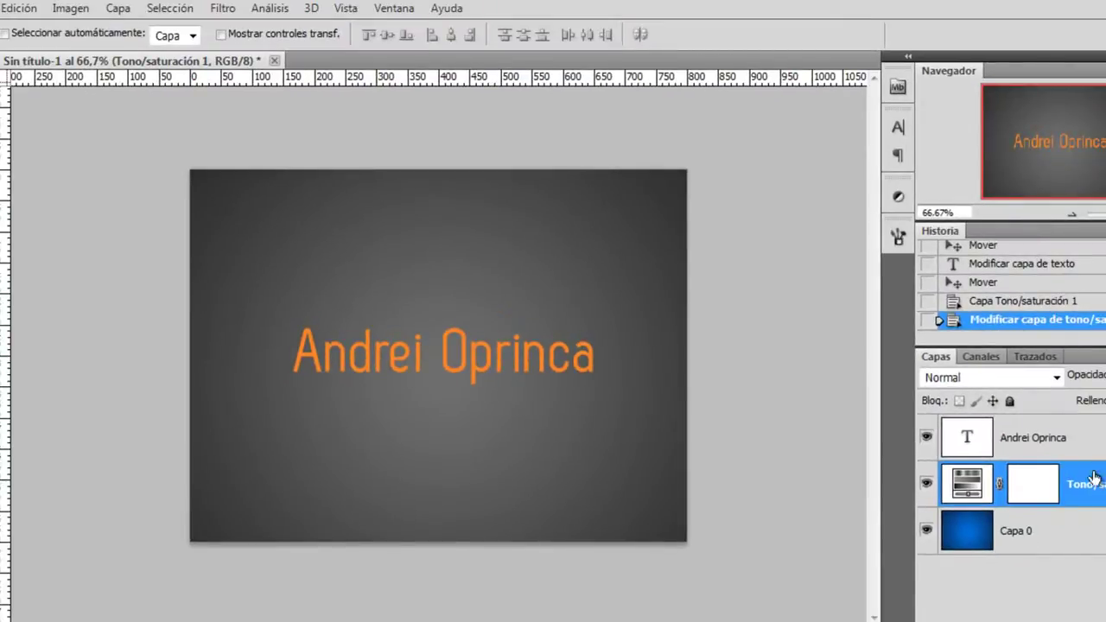
click(1087, 437)
Step: Try the AddSpeedy and Arial Rounded MT Bold fonts on the name text
double_click(966, 442)
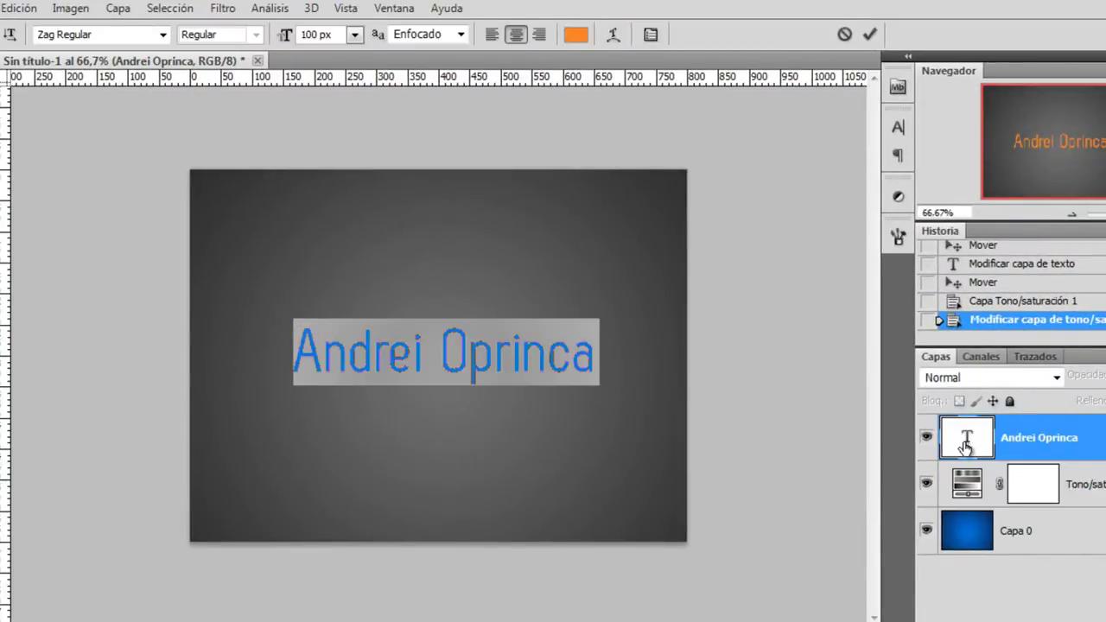
click(163, 35)
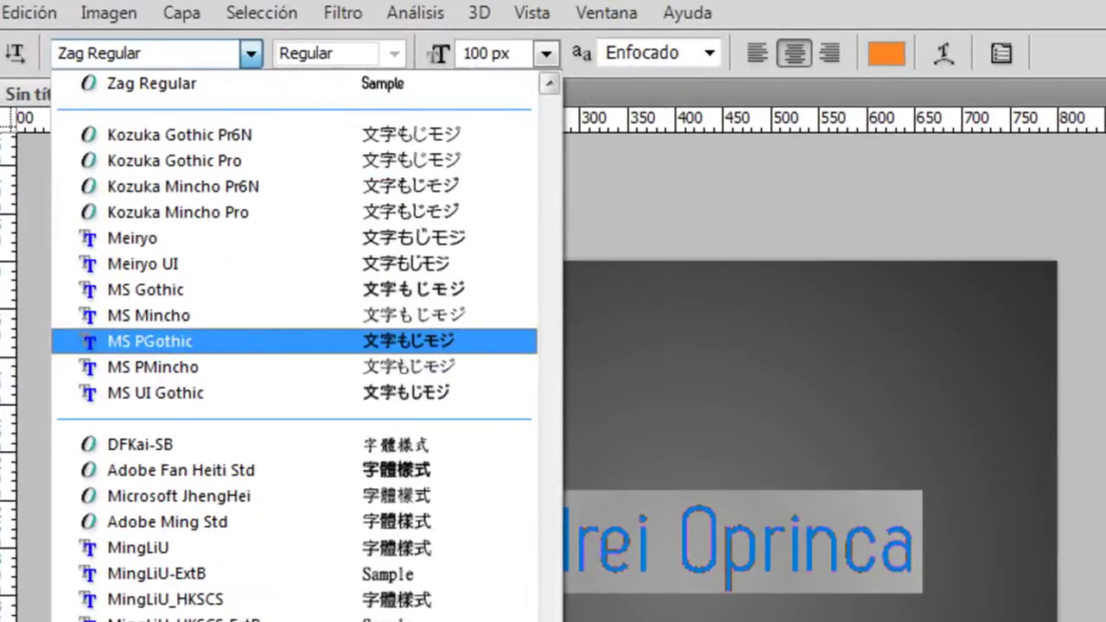
mouse_move(553, 617)
mouse_down()
mouse_move(555, 234)
mouse_move(543, 108)
mouse_up()
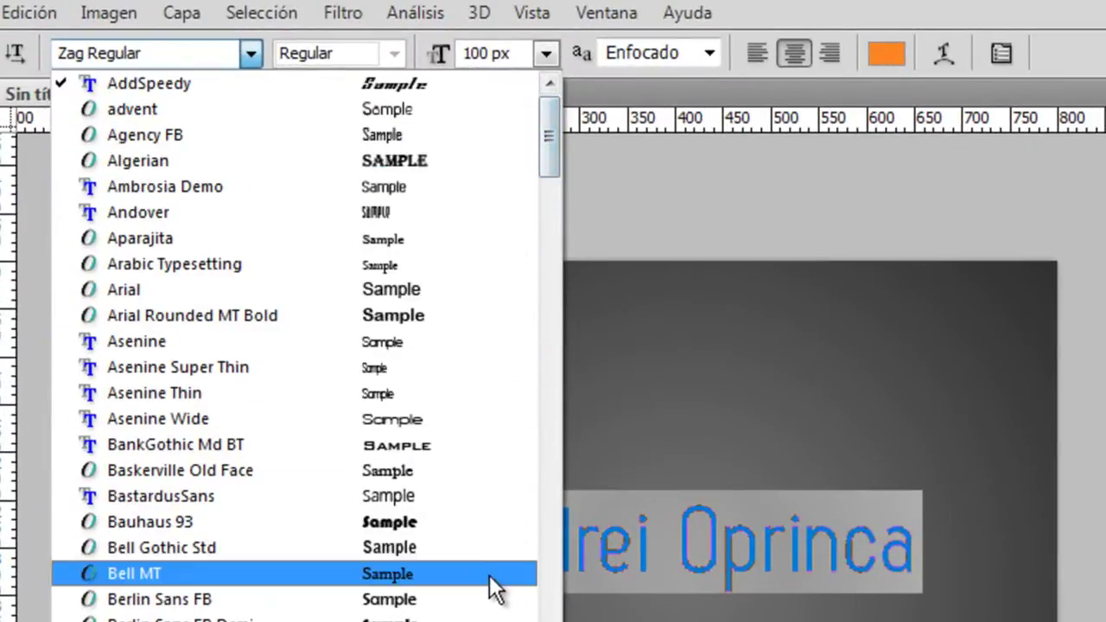
click(383, 90)
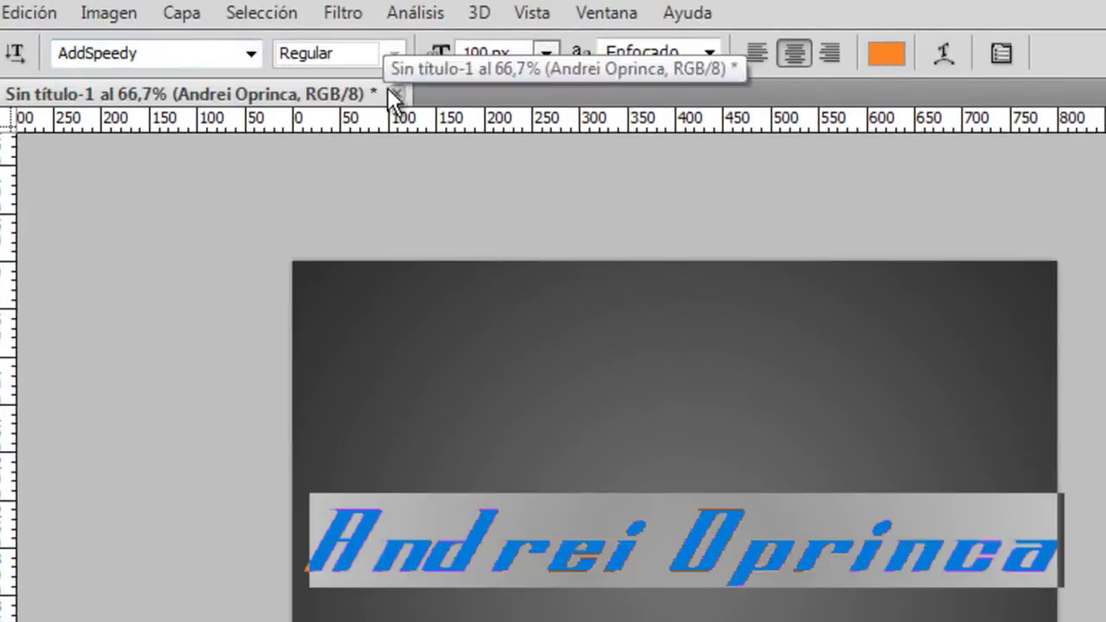
click(251, 53)
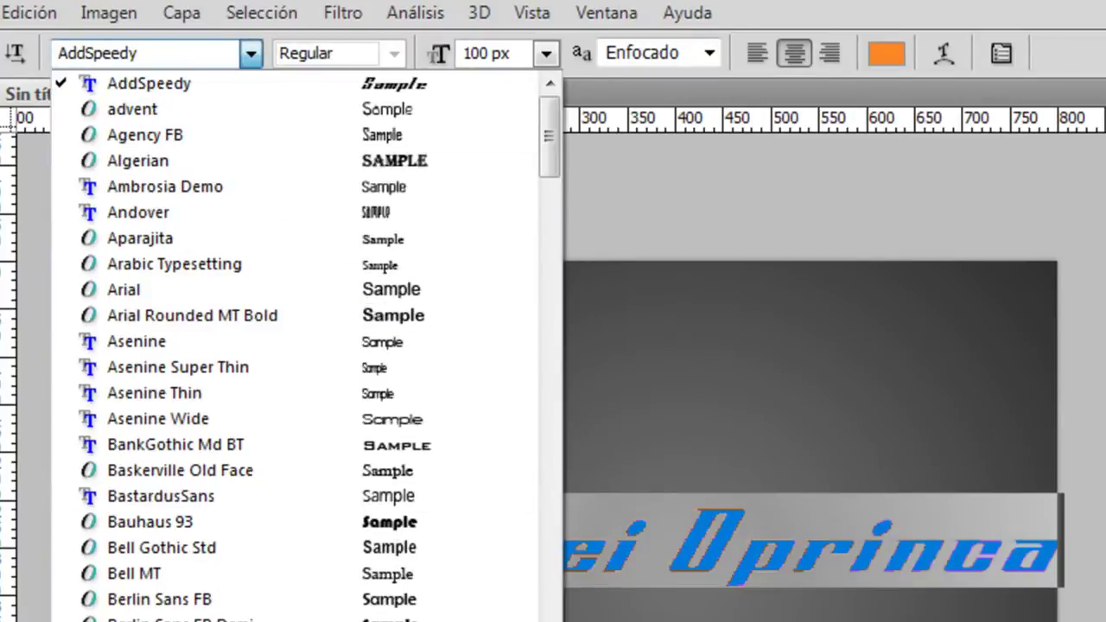
click(331, 315)
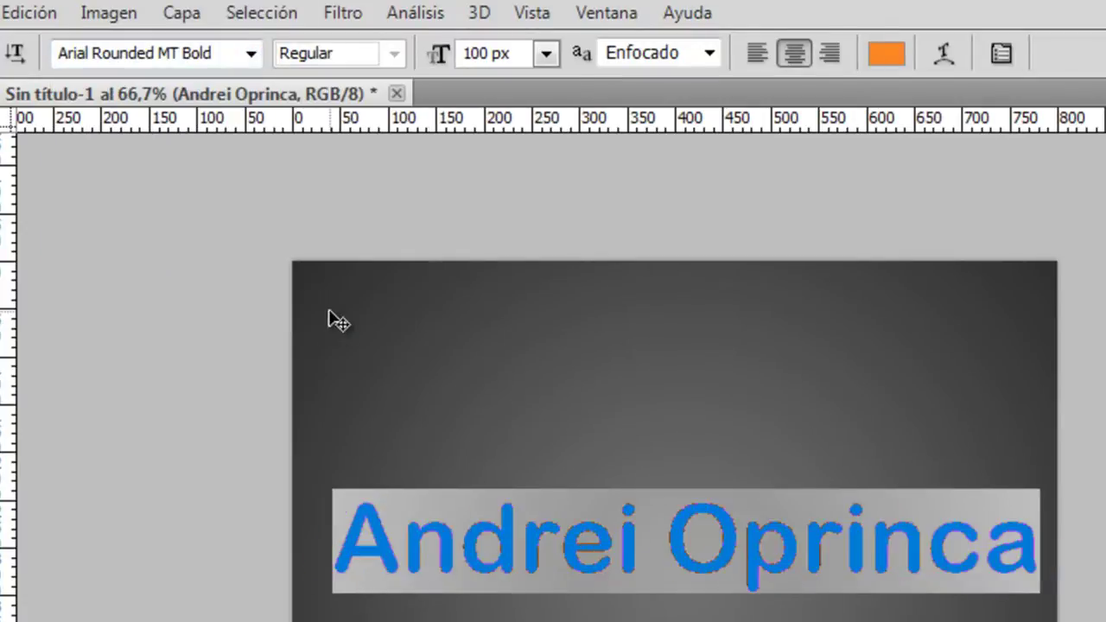
Step: Set the text to Eras Demi ITC with Nítido anti-aliasing and commit
click(251, 62)
drag(547, 162, 546, 295)
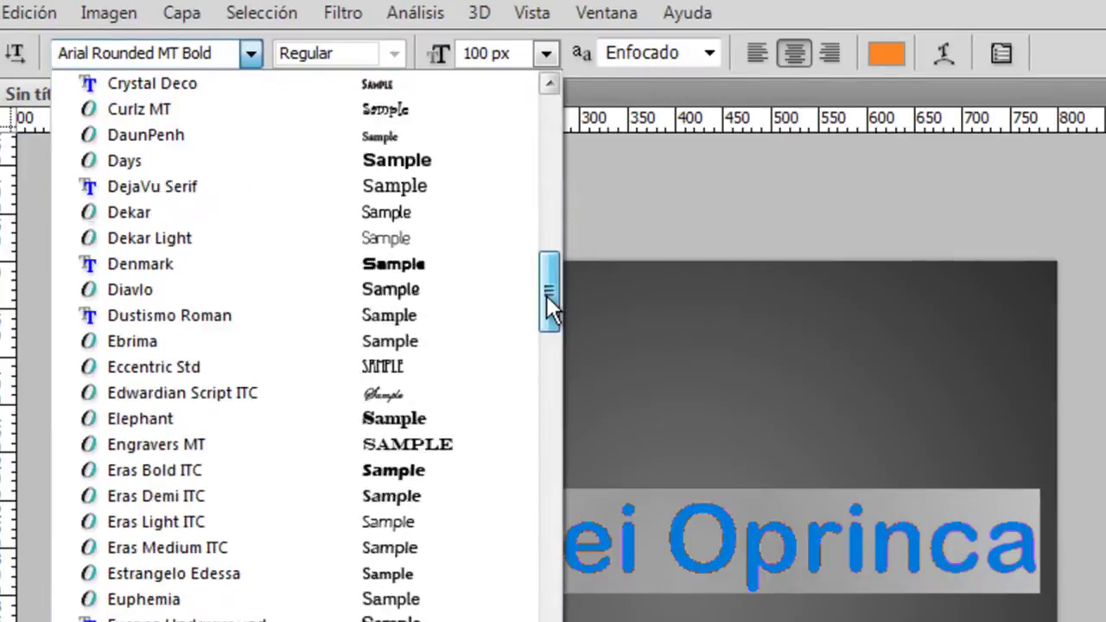
click(386, 444)
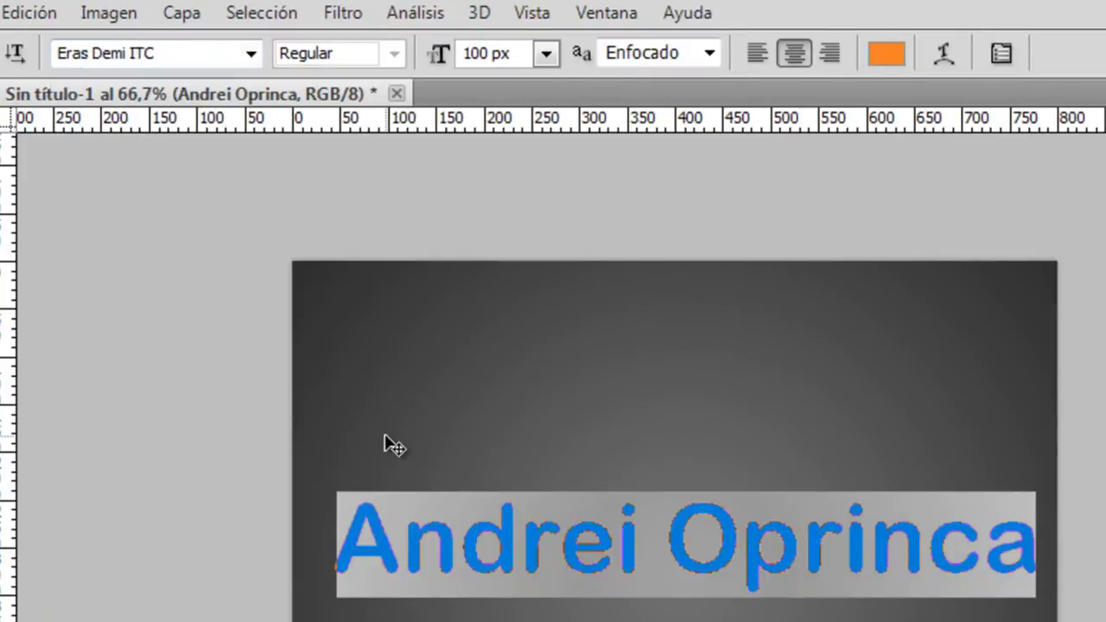
click(709, 54)
click(645, 125)
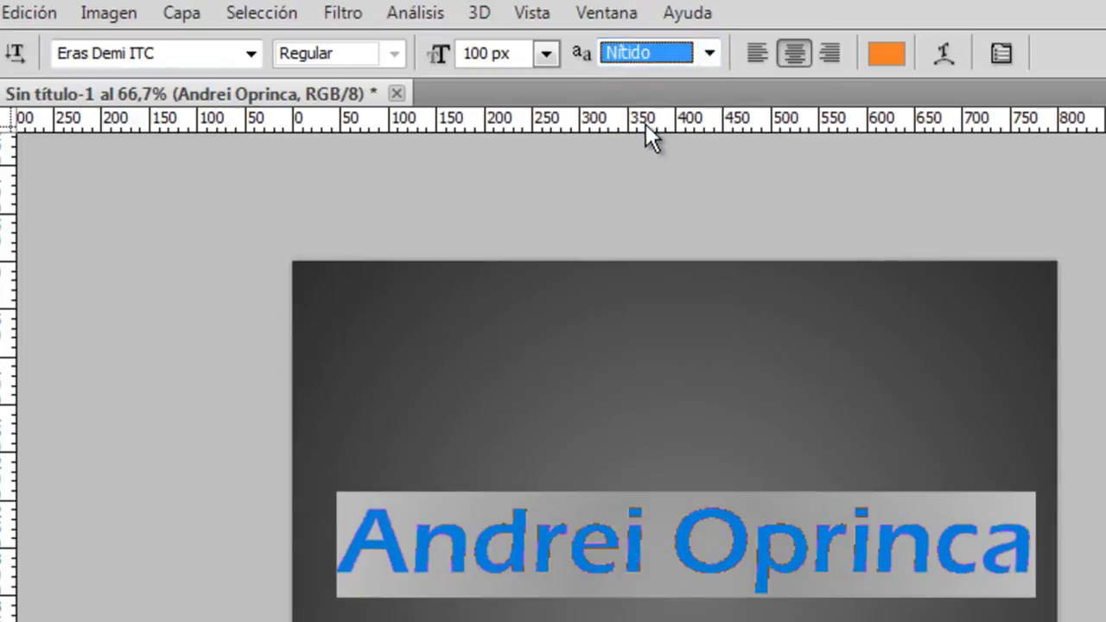
click(2, 155)
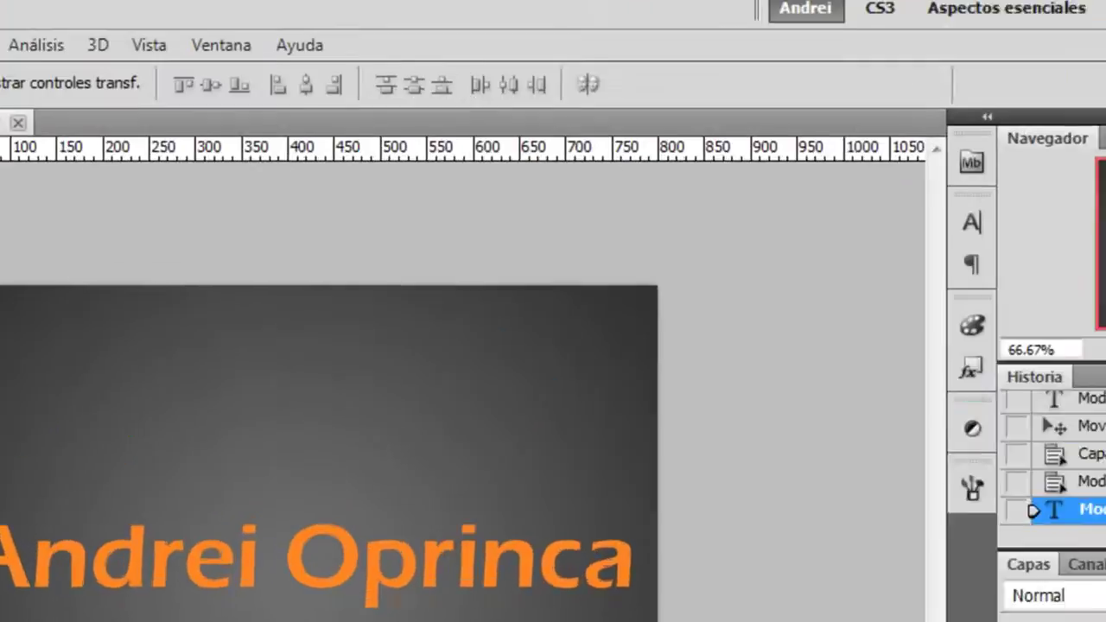
Step: Show the Styles panel and restore its default styles
click(222, 47)
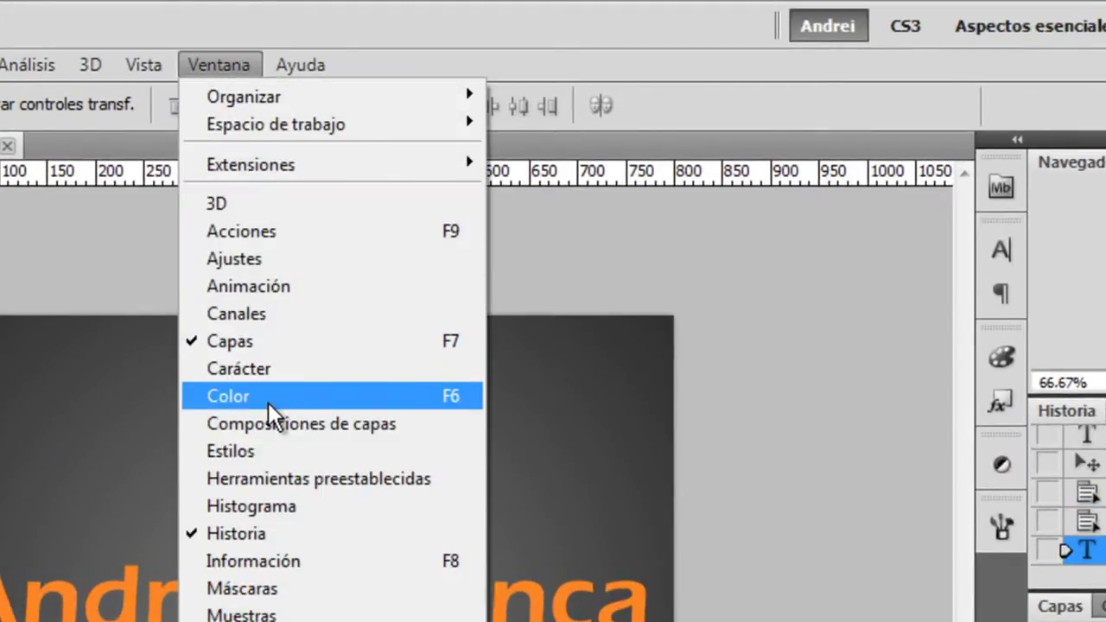
click(278, 451)
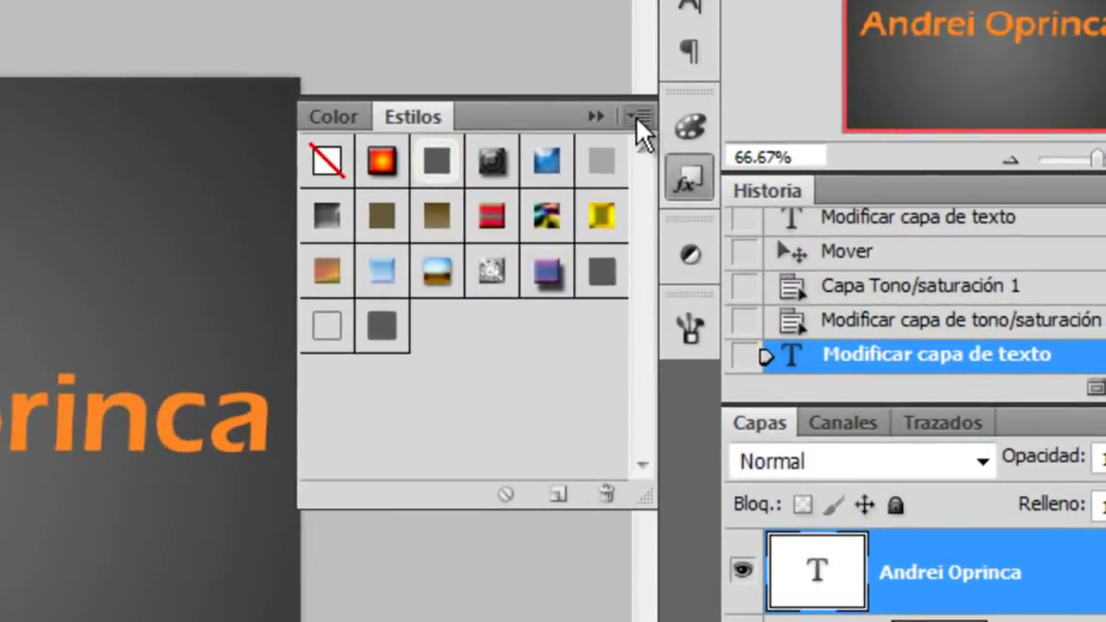
click(823, 179)
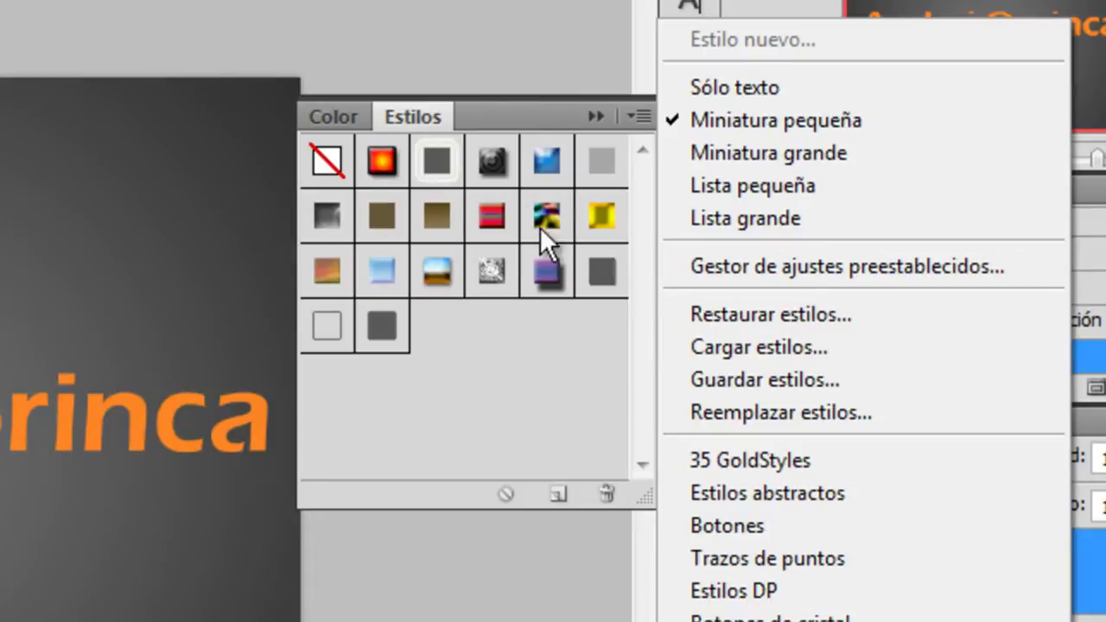
click(765, 318)
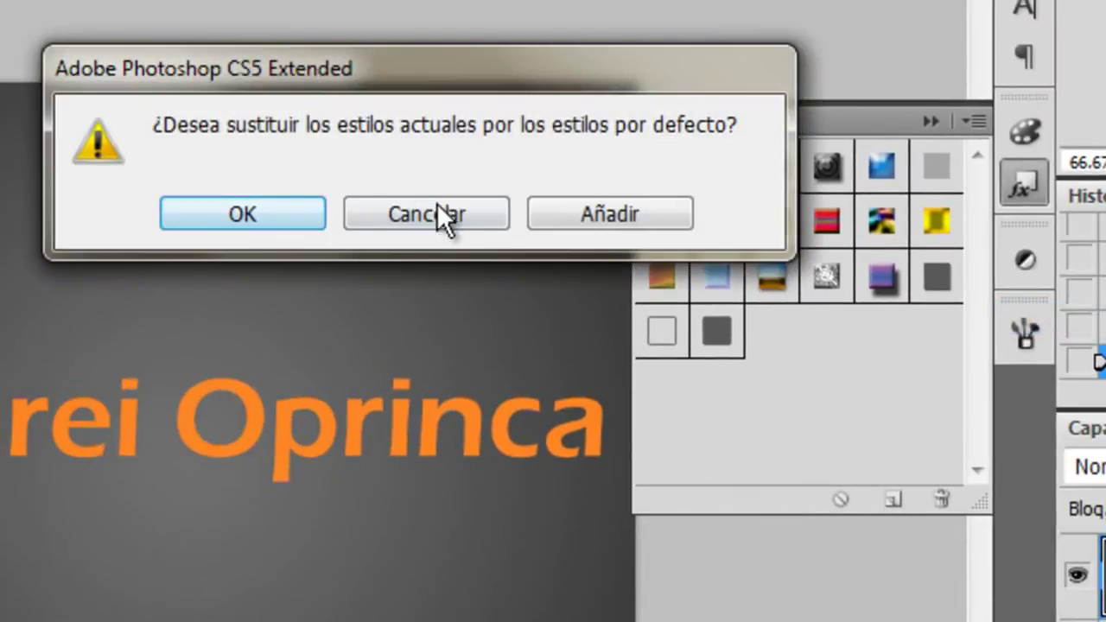
click(270, 218)
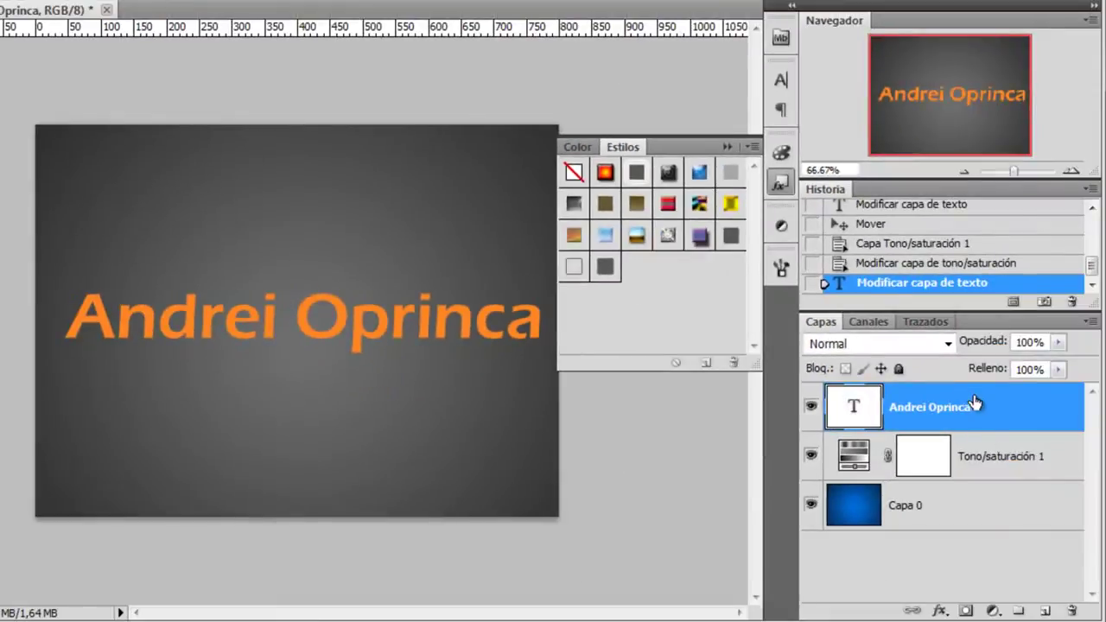
Step: Try gold, chrome and blue glass styles on the text, toggling its effects' visibility
click(605, 205)
click(643, 238)
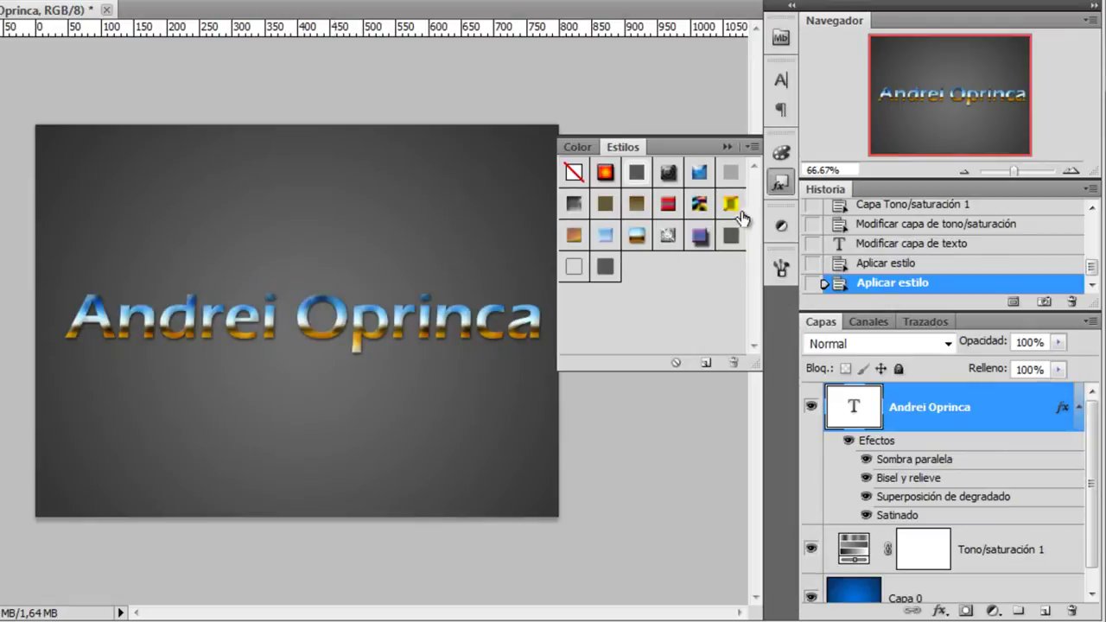
click(699, 174)
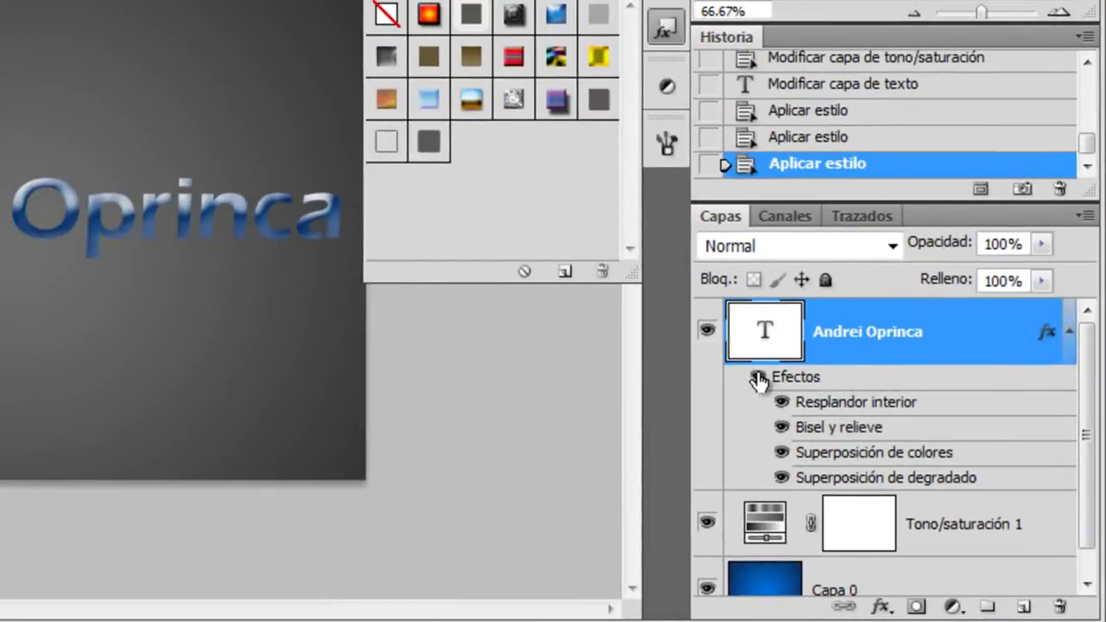
click(758, 377)
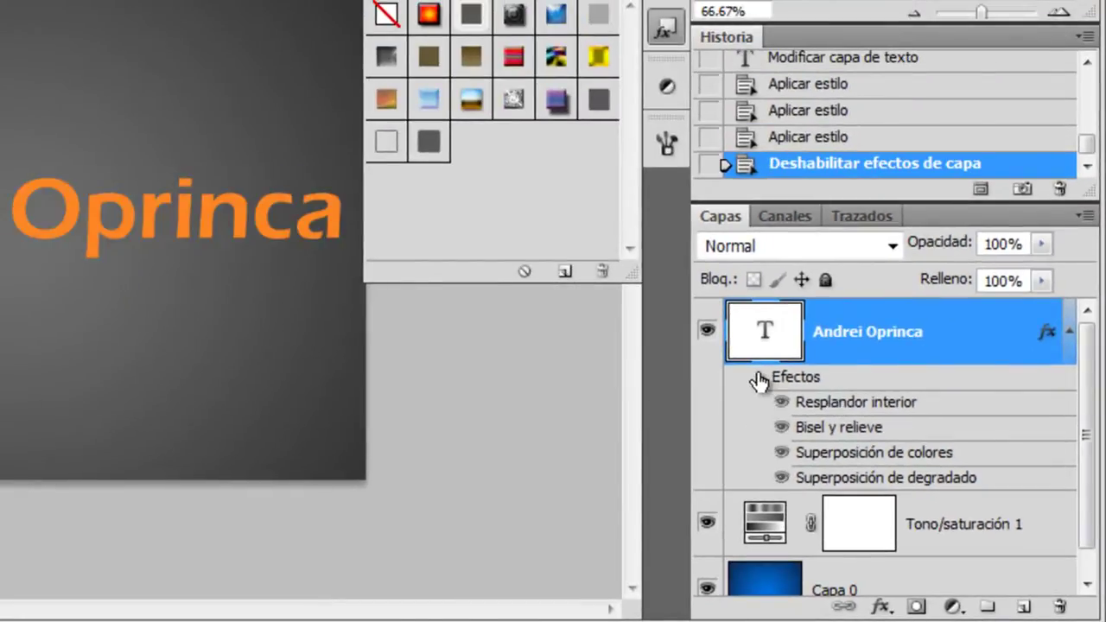
click(757, 378)
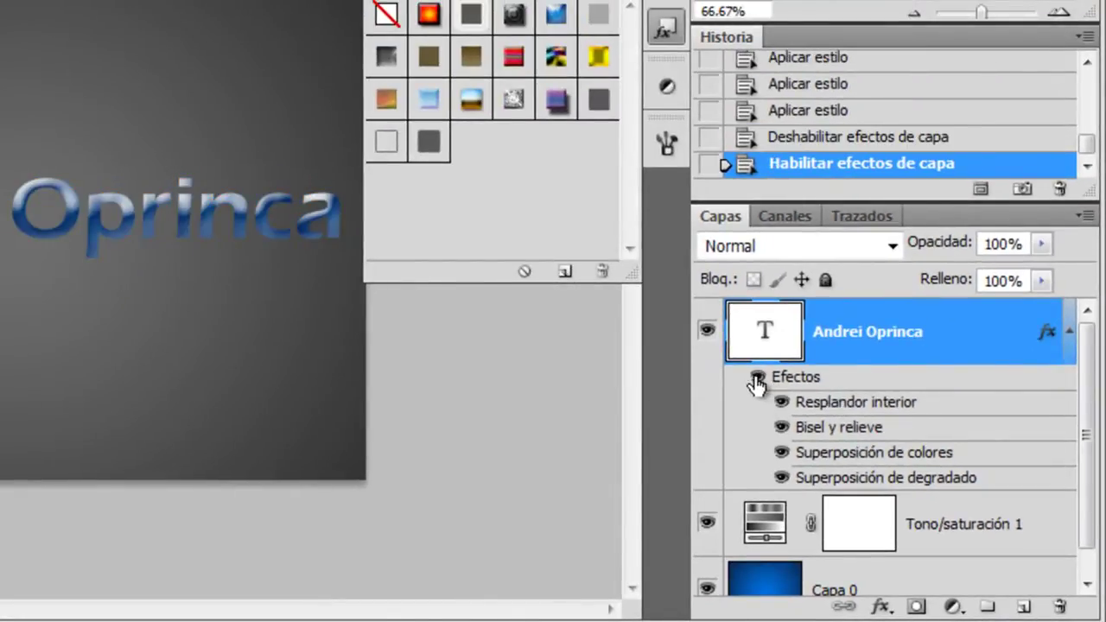
click(757, 378)
click(758, 378)
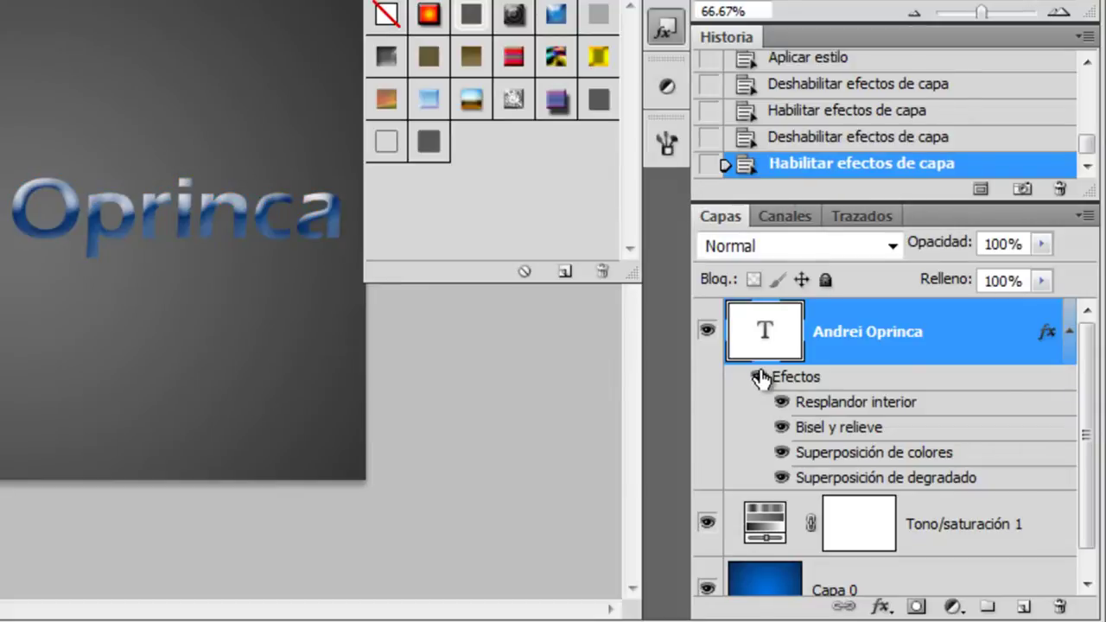
click(1070, 333)
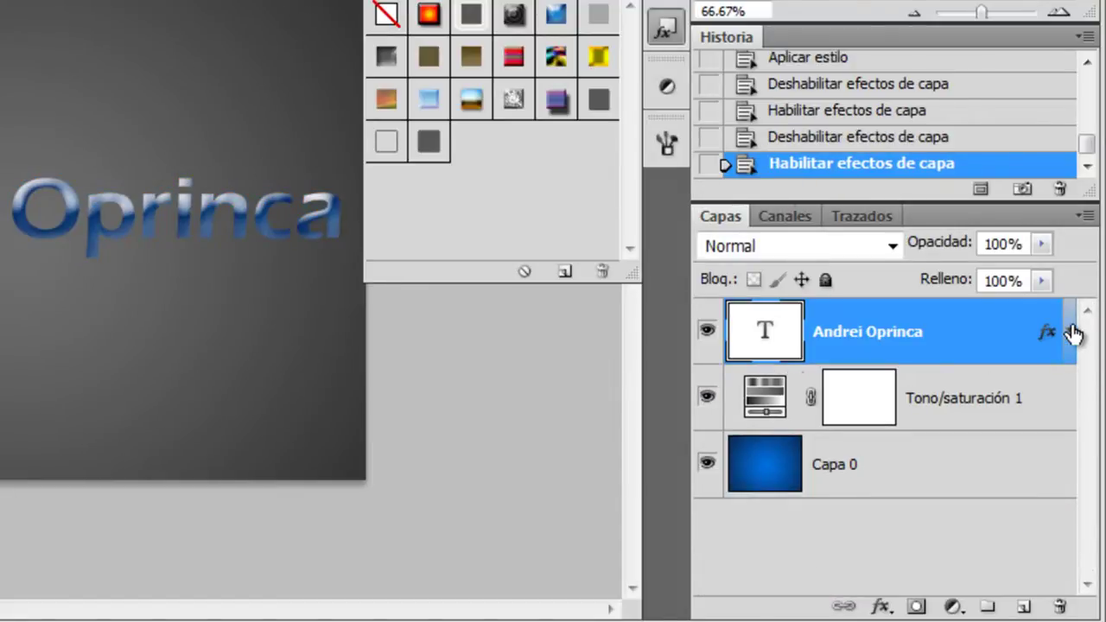
click(1070, 333)
click(1070, 333)
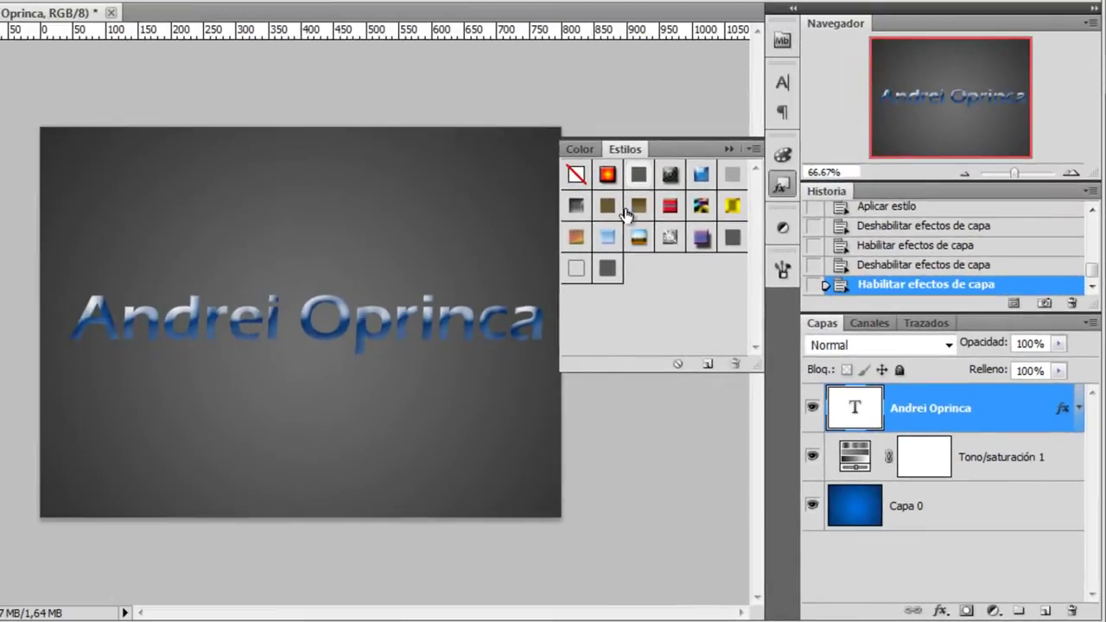
Step: Try several more preset styles, then clear the text to No Style and close the panel
click(626, 213)
click(639, 241)
click(699, 242)
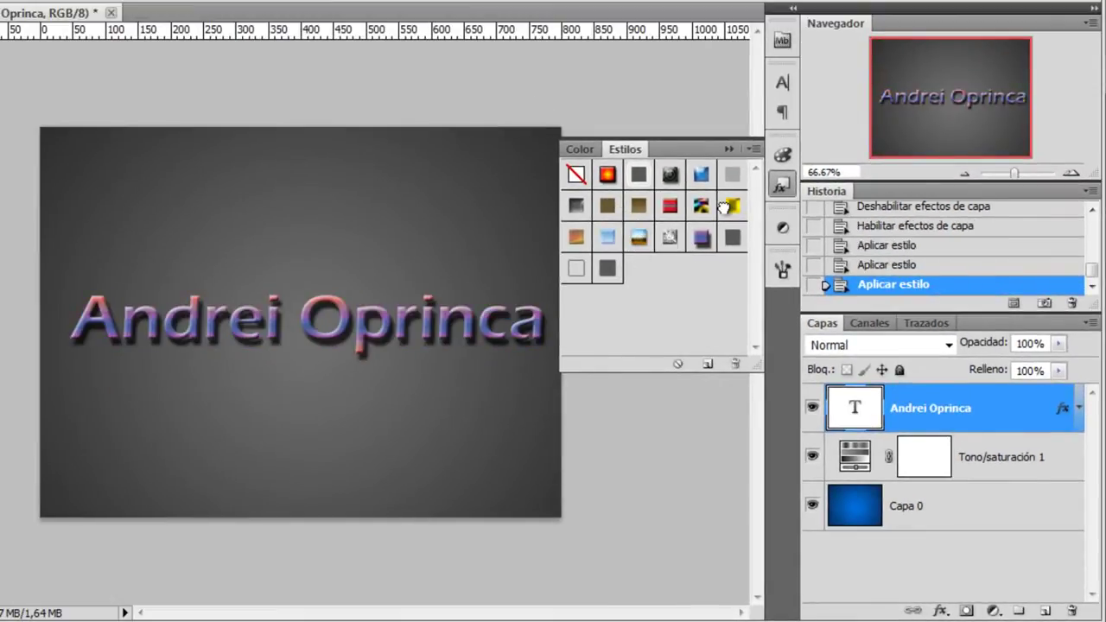
click(731, 209)
click(577, 236)
click(607, 267)
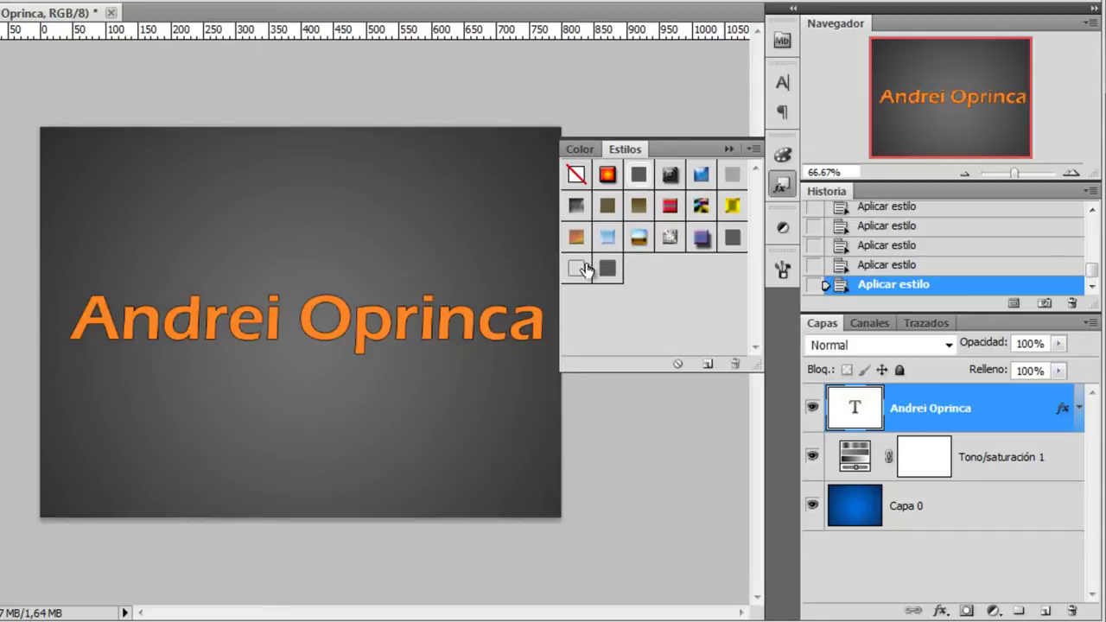
click(577, 175)
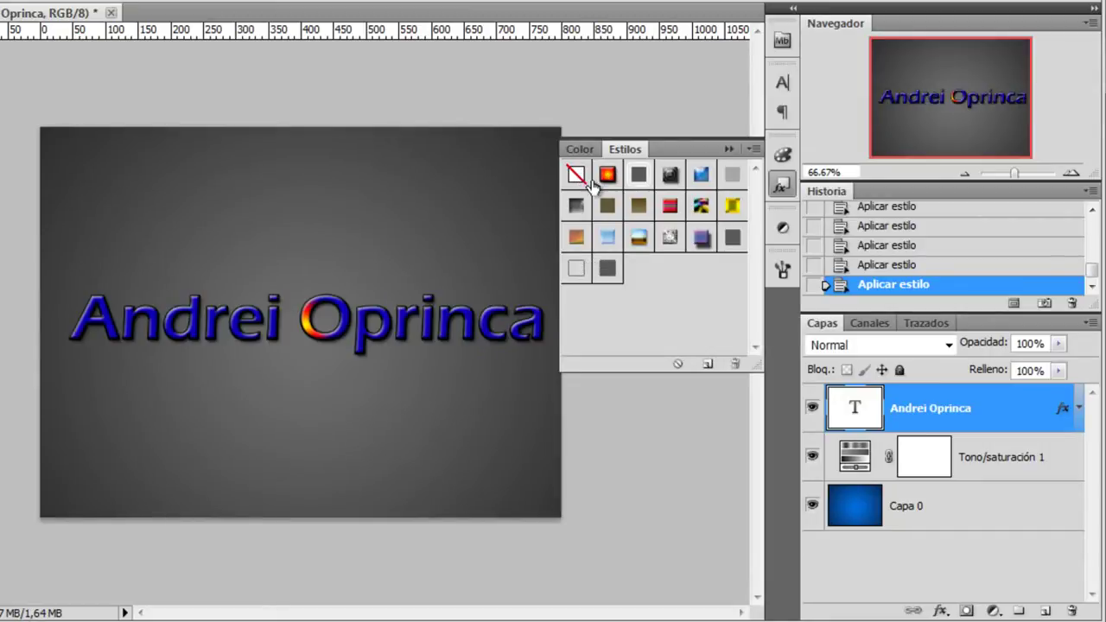
click(575, 175)
click(728, 150)
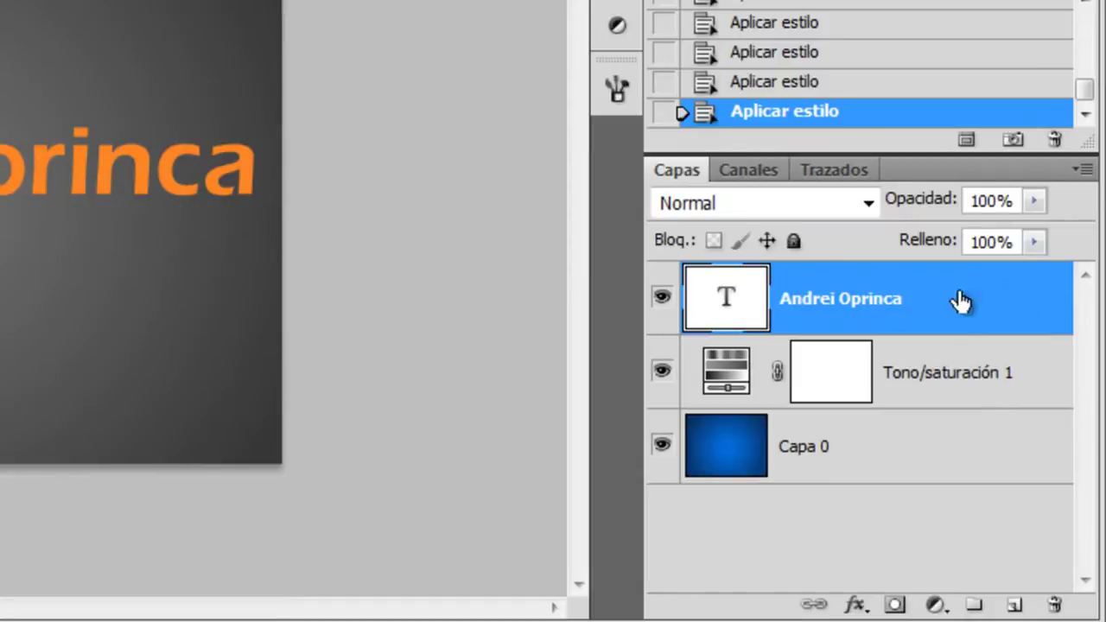
Step: Open Estilo de capa for the text, cancel Estilo nuevo, close it and toggle the Styles panel
double_click(1018, 308)
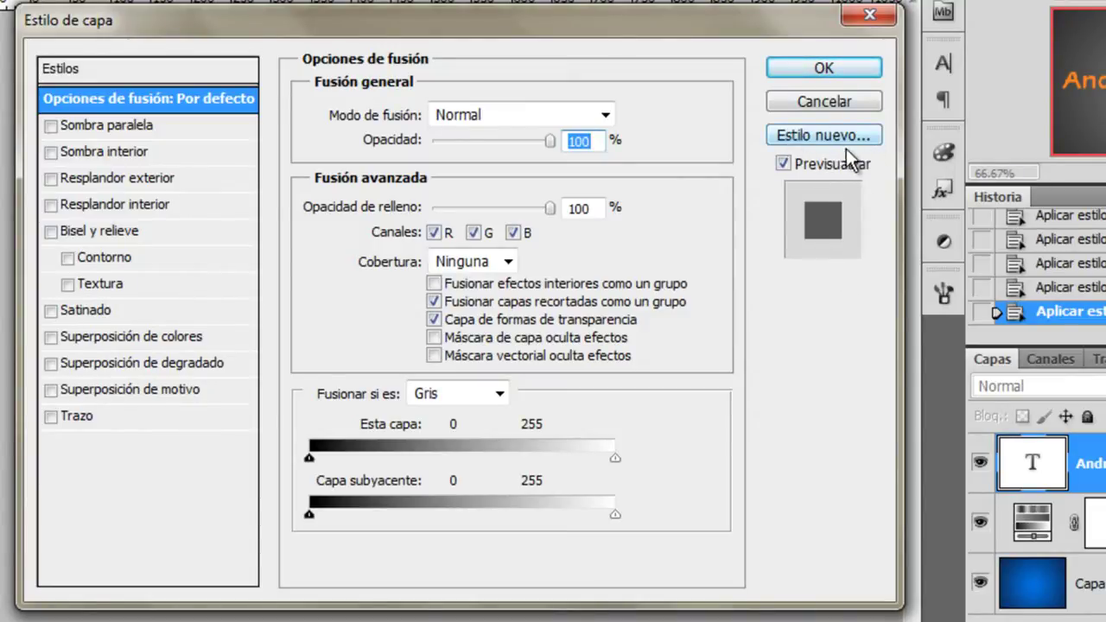
click(845, 138)
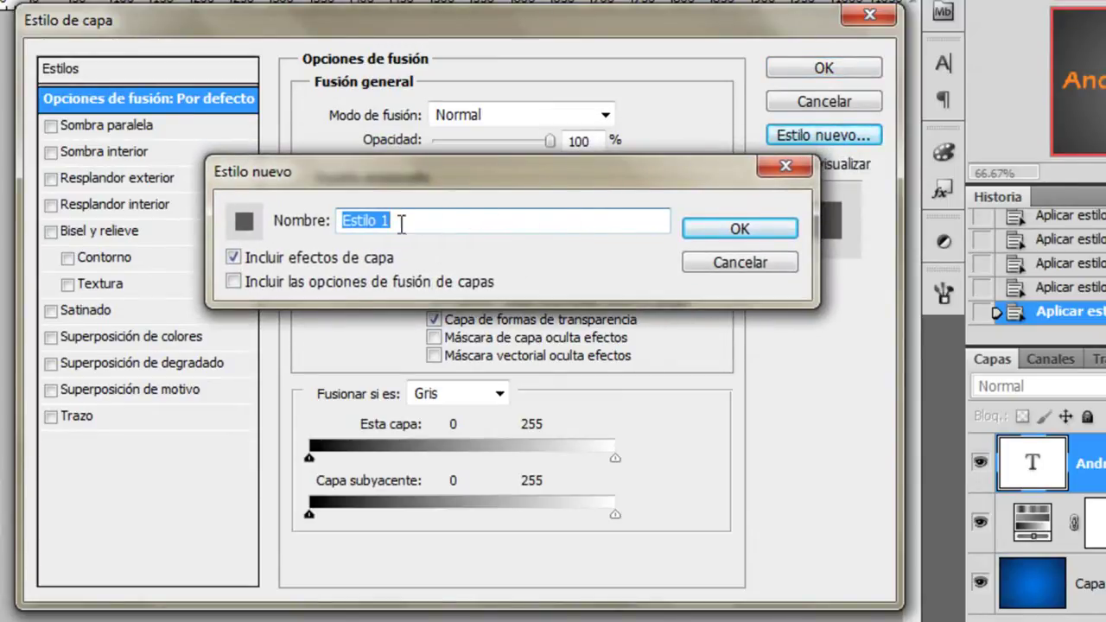
click(757, 264)
click(868, 14)
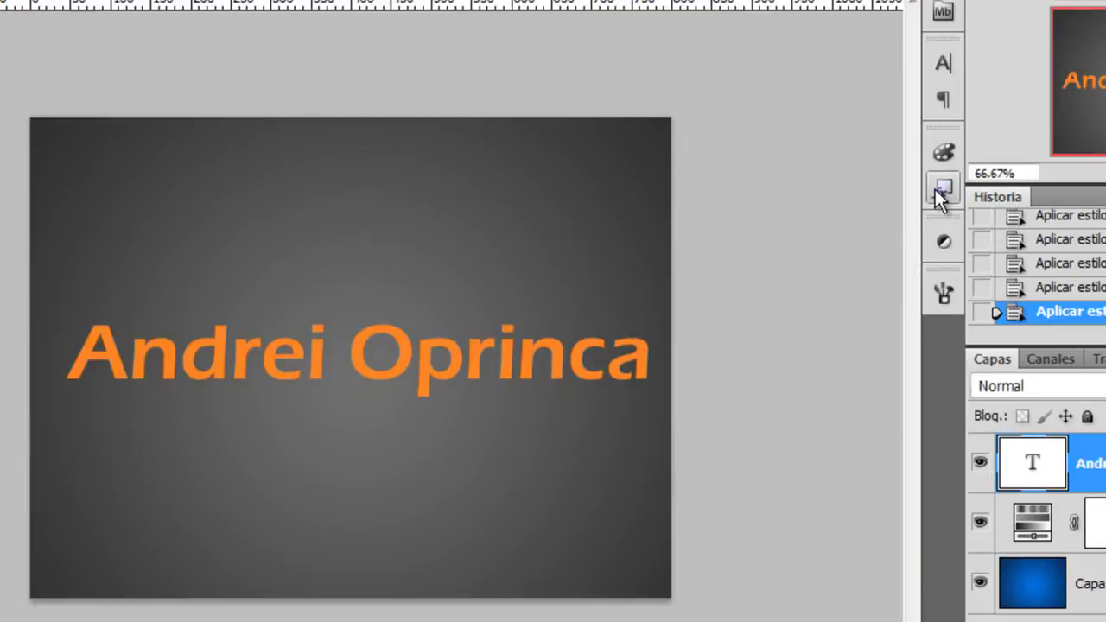
click(942, 189)
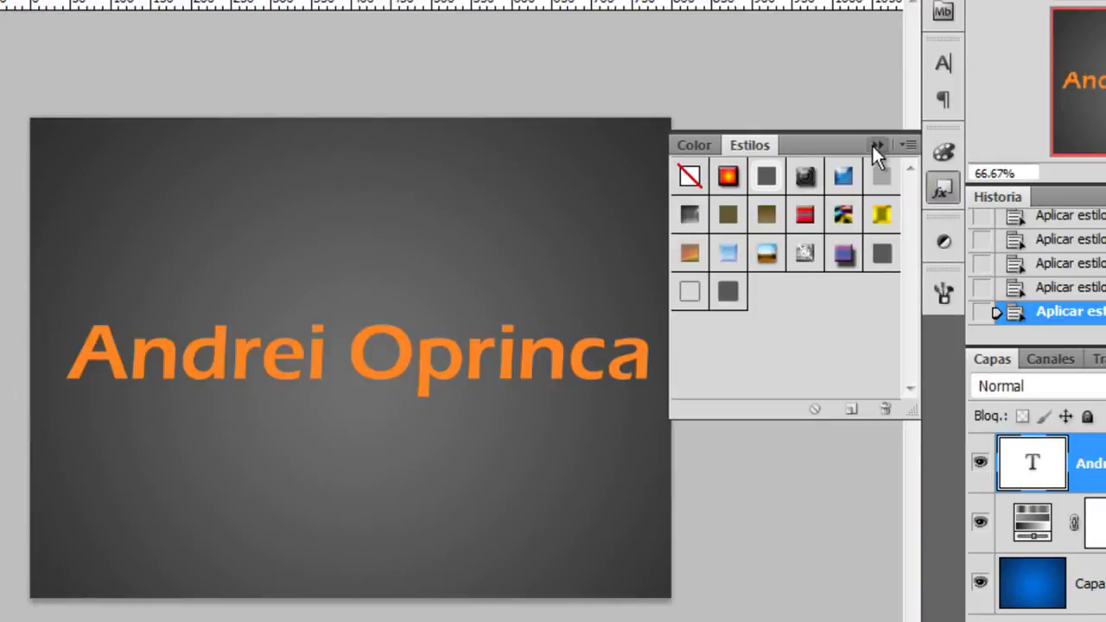
click(876, 144)
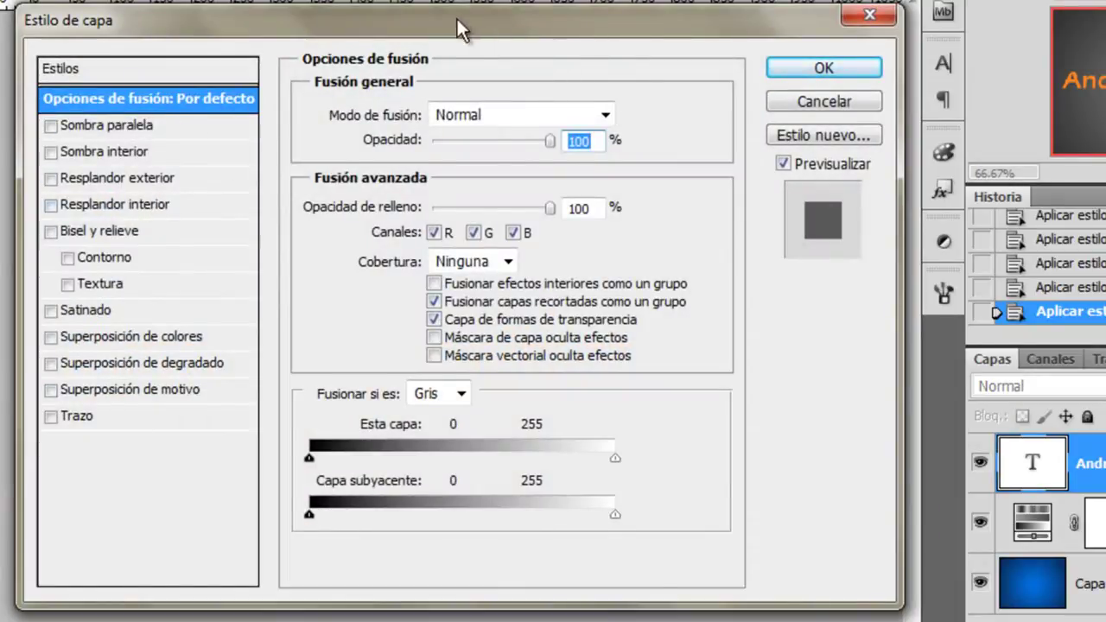
Step: Move the dialog aside and enable Sombra paralela, briefly trying an inner shadow
drag(456, 31, 818, 96)
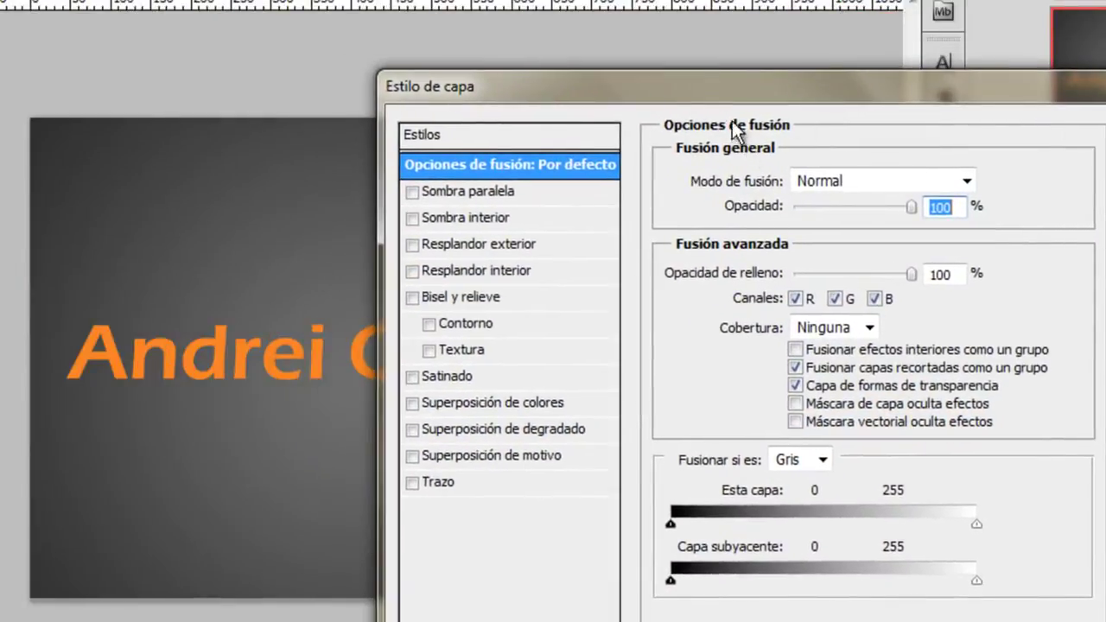
drag(752, 86, 732, 80)
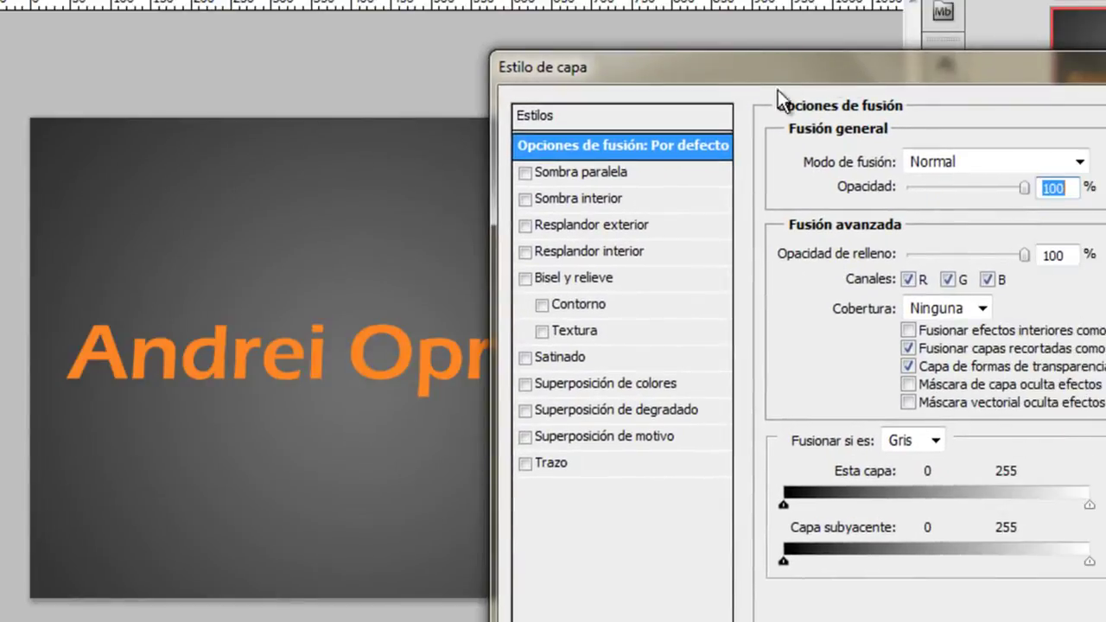
mouse_move(803, 68)
mouse_down()
mouse_move(766, 38)
mouse_move(697, 13)
mouse_move(874, 36)
mouse_up()
click(595, 141)
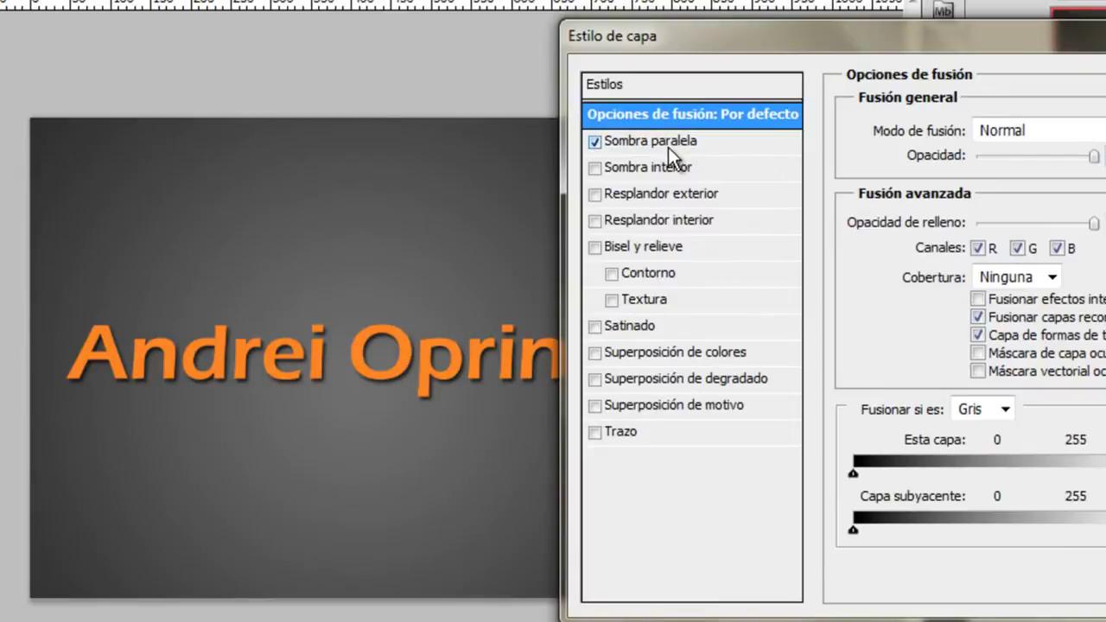
click(665, 144)
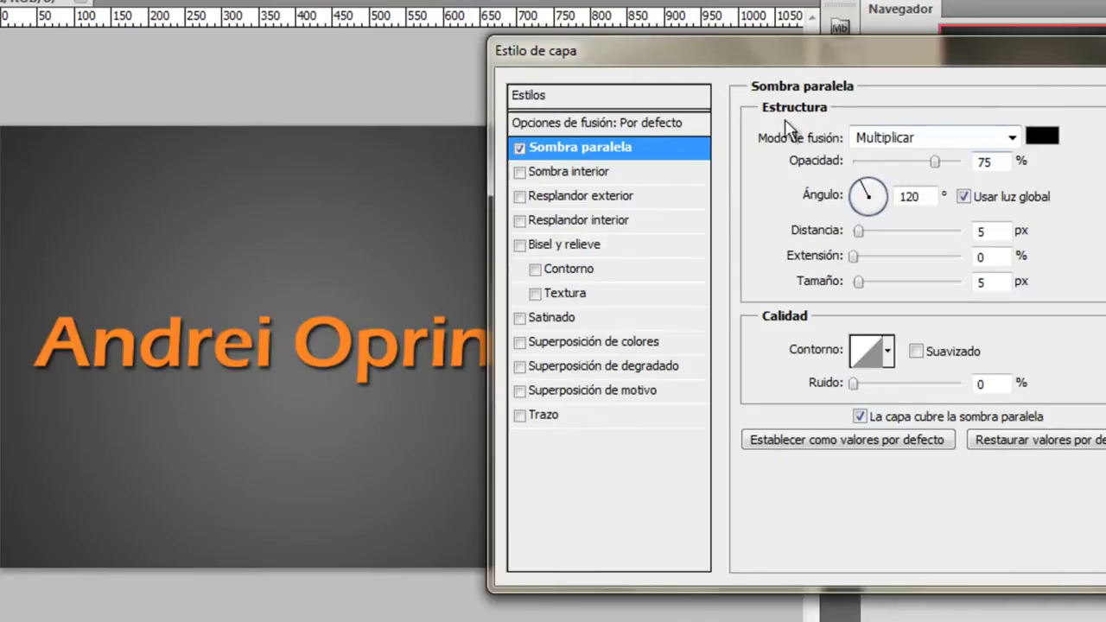
click(566, 171)
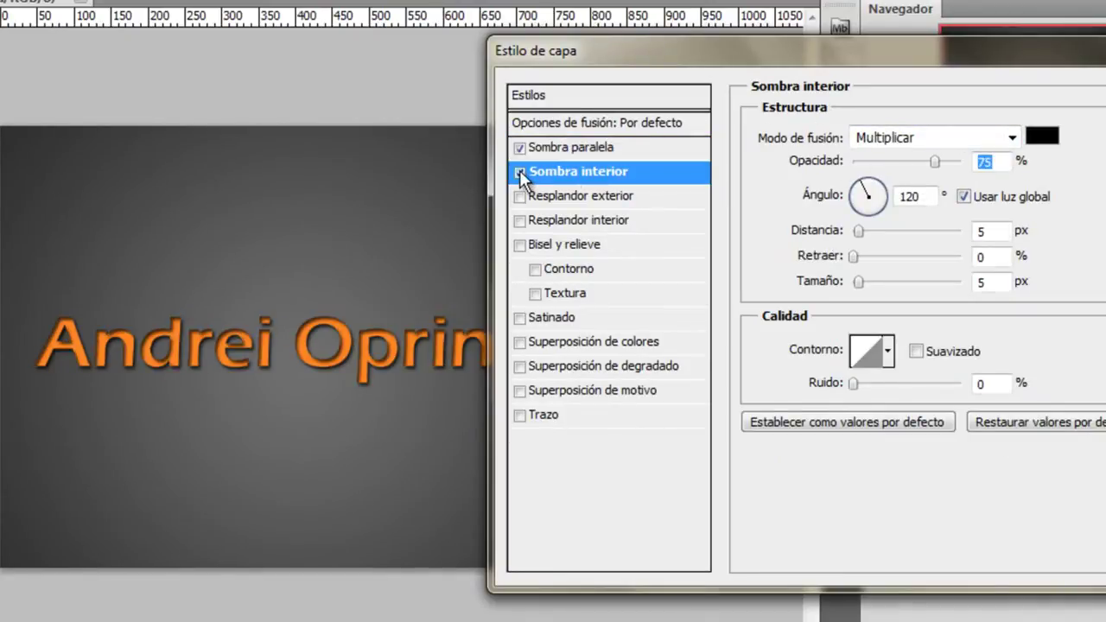
click(520, 171)
click(573, 148)
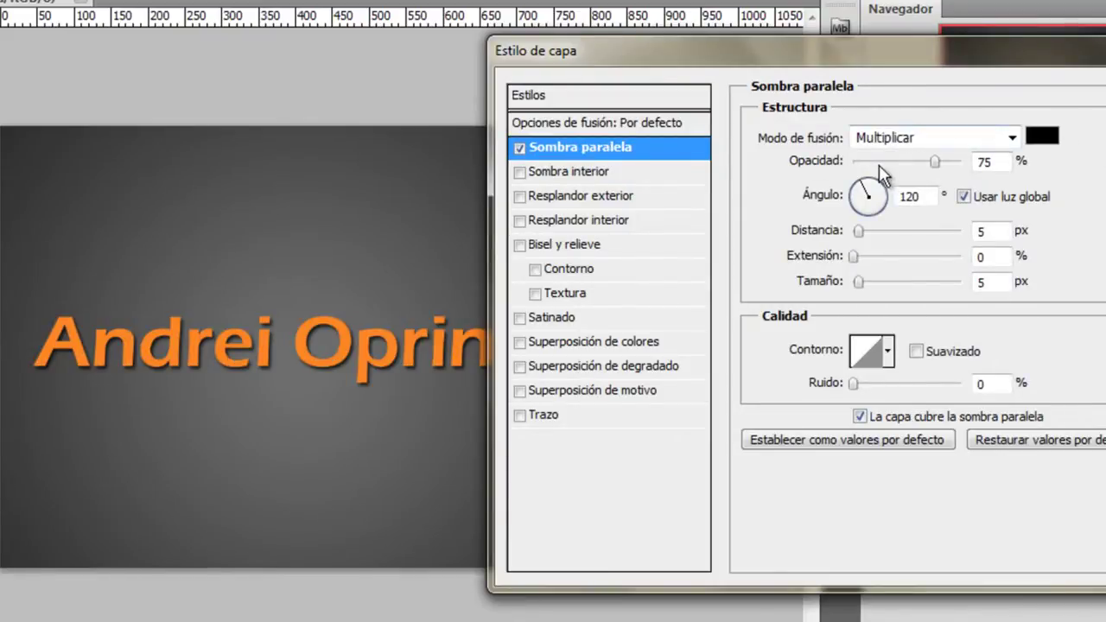
Step: Try a 62% opacity and a bright blue colour for the drop shadow
mouse_move(935, 162)
mouse_down()
mouse_move(921, 161)
mouse_move(957, 164)
mouse_move(945, 172)
mouse_up()
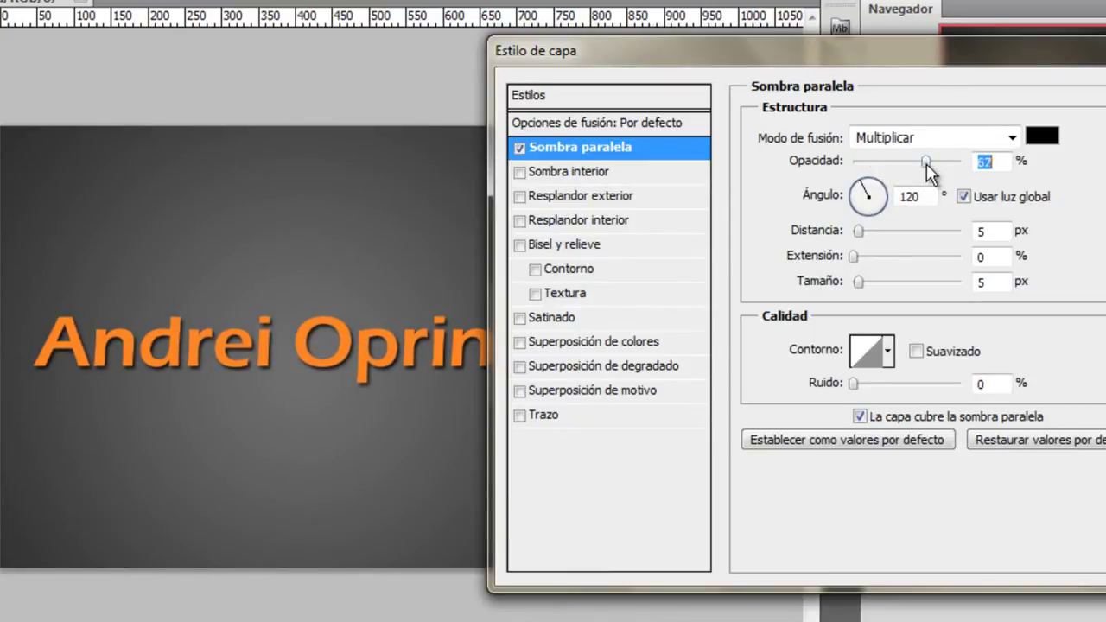
click(1041, 136)
click(910, 282)
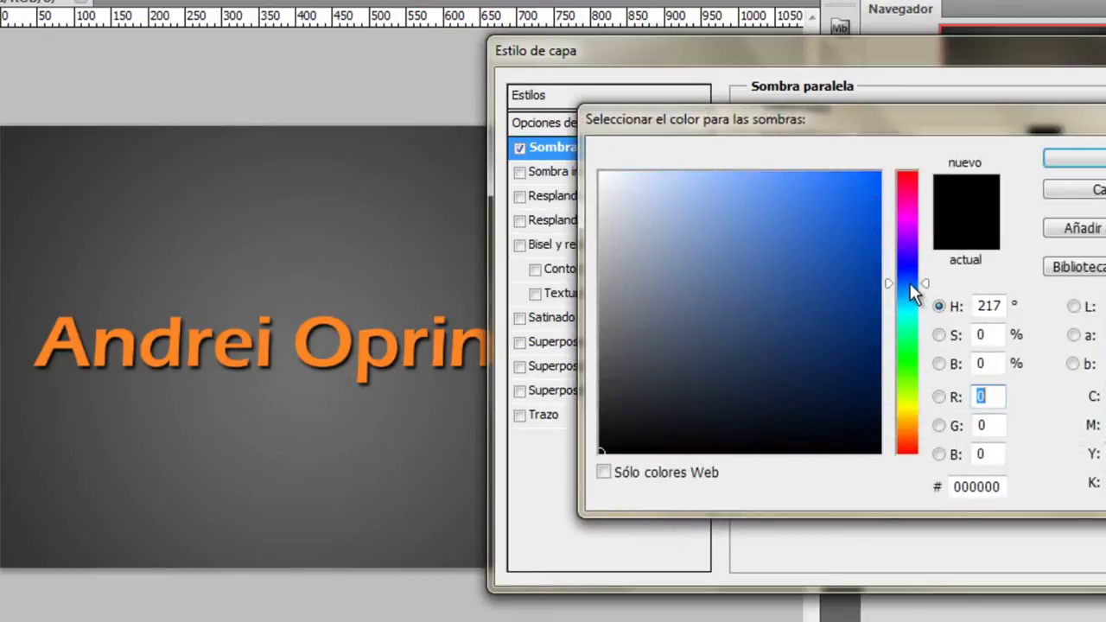
drag(866, 241, 858, 190)
click(1074, 158)
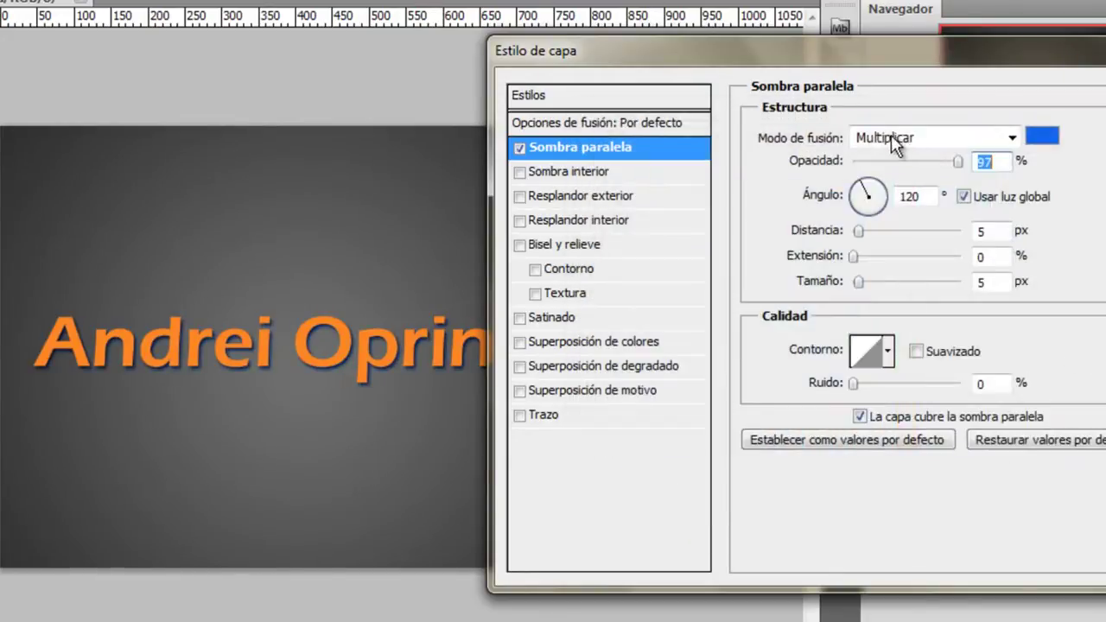
Step: Try other shadow blend modes, then settle on Multiplicar with a black shadow colour
click(894, 140)
click(896, 240)
scroll(886, 143, down, 2)
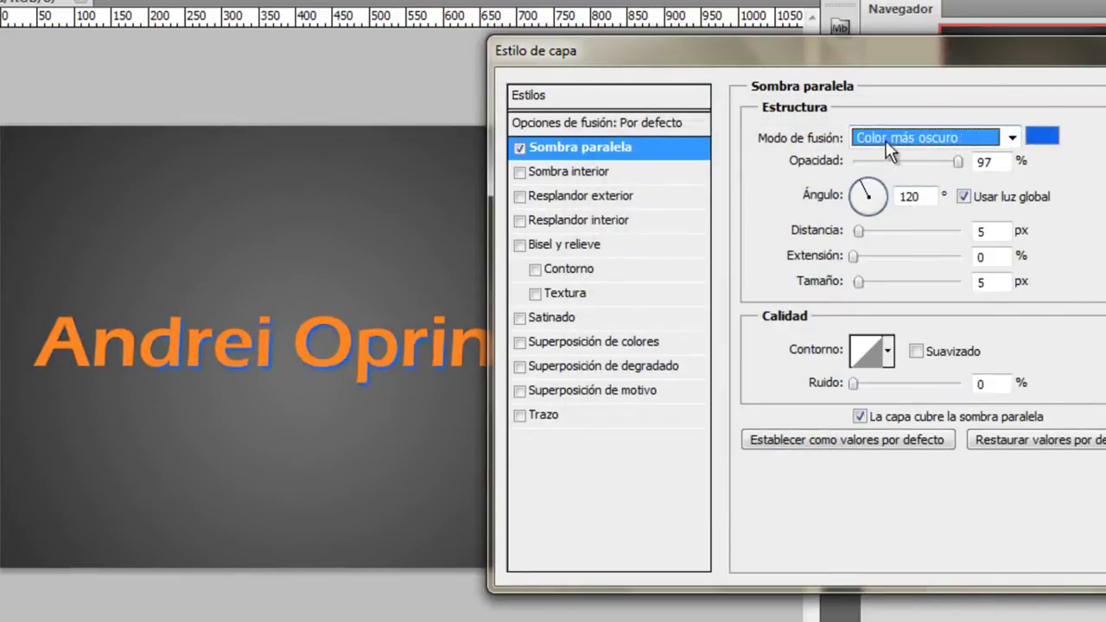
scroll(946, 159, down, 1)
scroll(946, 160, down, 1)
scroll(946, 160, down, 2)
scroll(946, 160, down, 1)
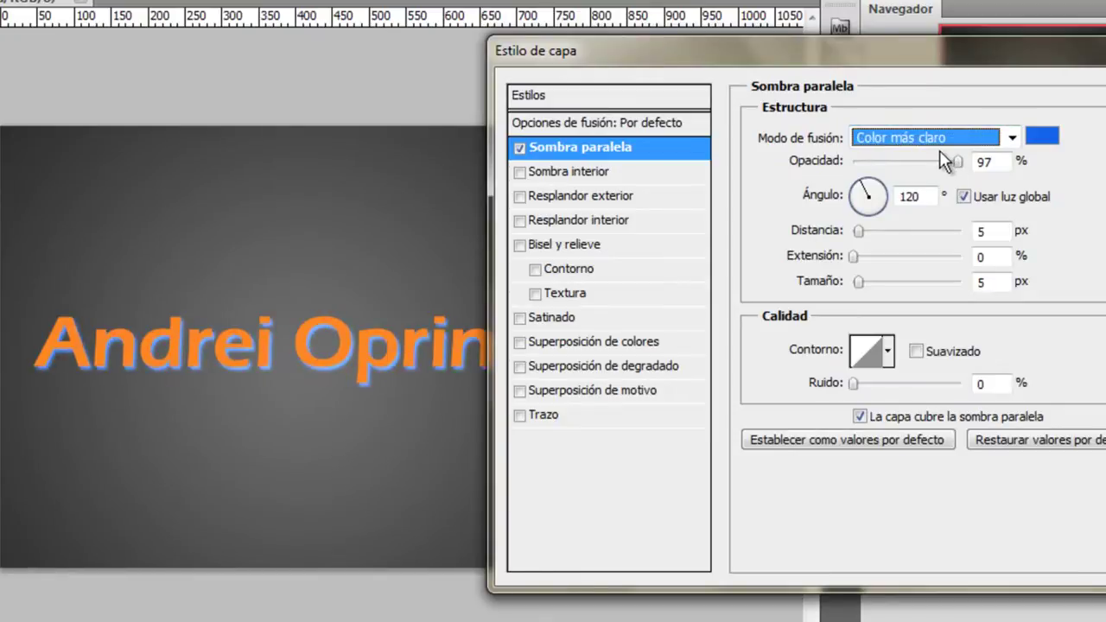
scroll(945, 160, down, 1)
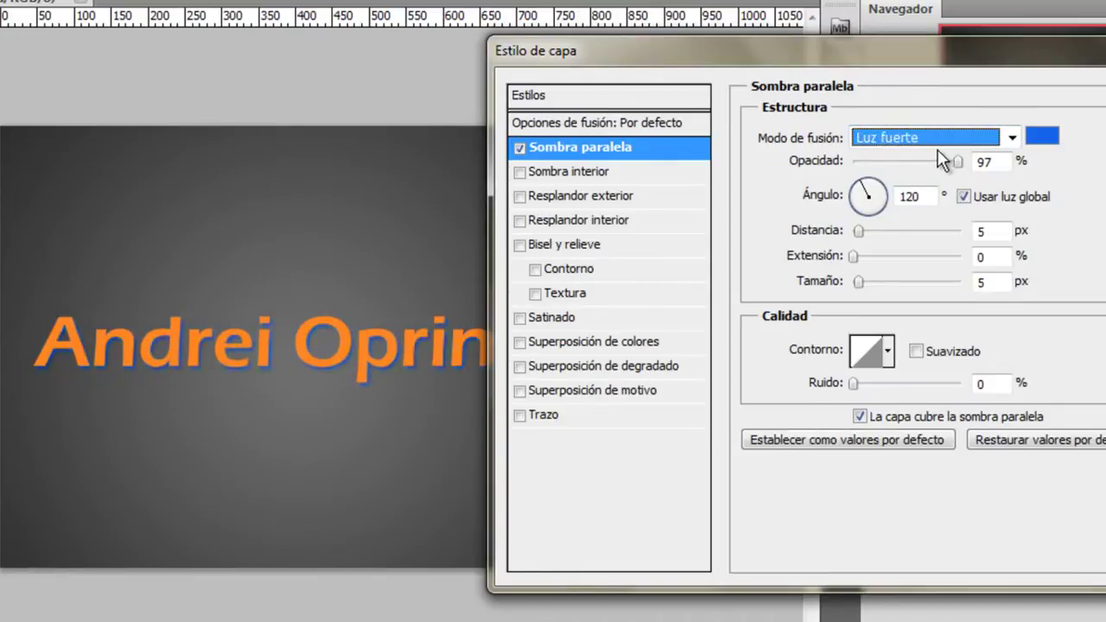
scroll(938, 151, down, 1)
scroll(939, 150, down, 1)
scroll(938, 150, down, 1)
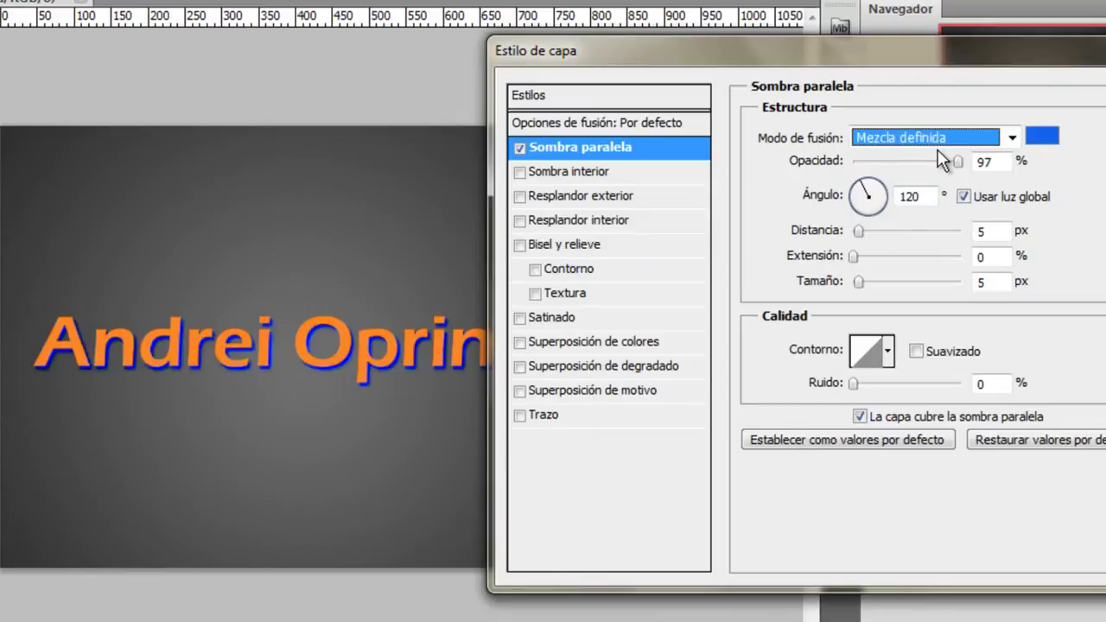
scroll(938, 150, down, 1)
scroll(941, 158, down, 1)
click(921, 140)
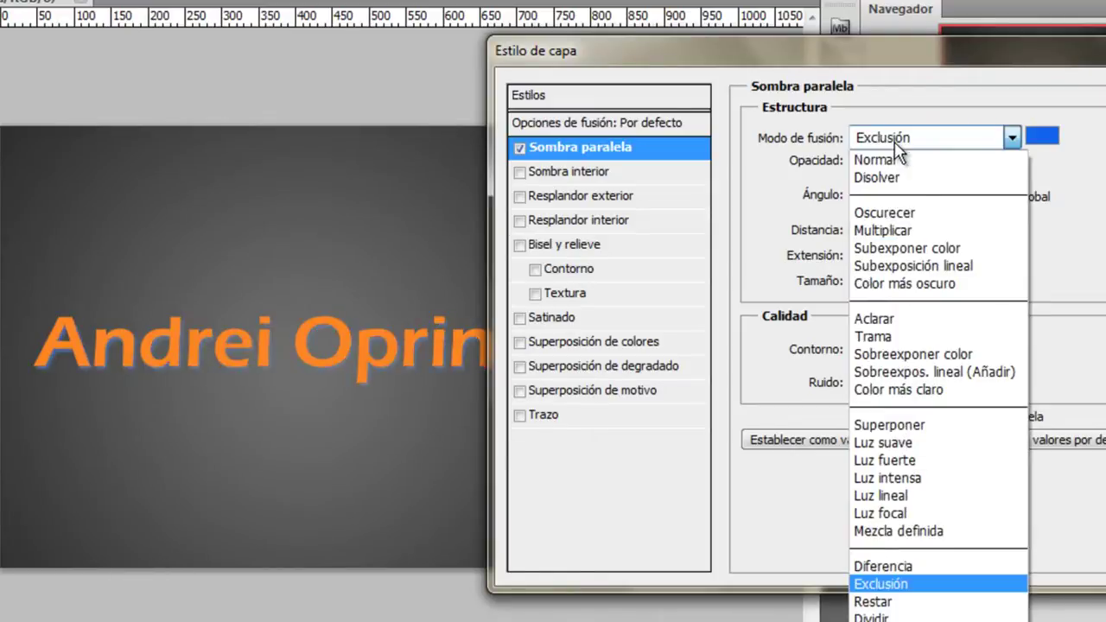
click(911, 230)
click(1042, 135)
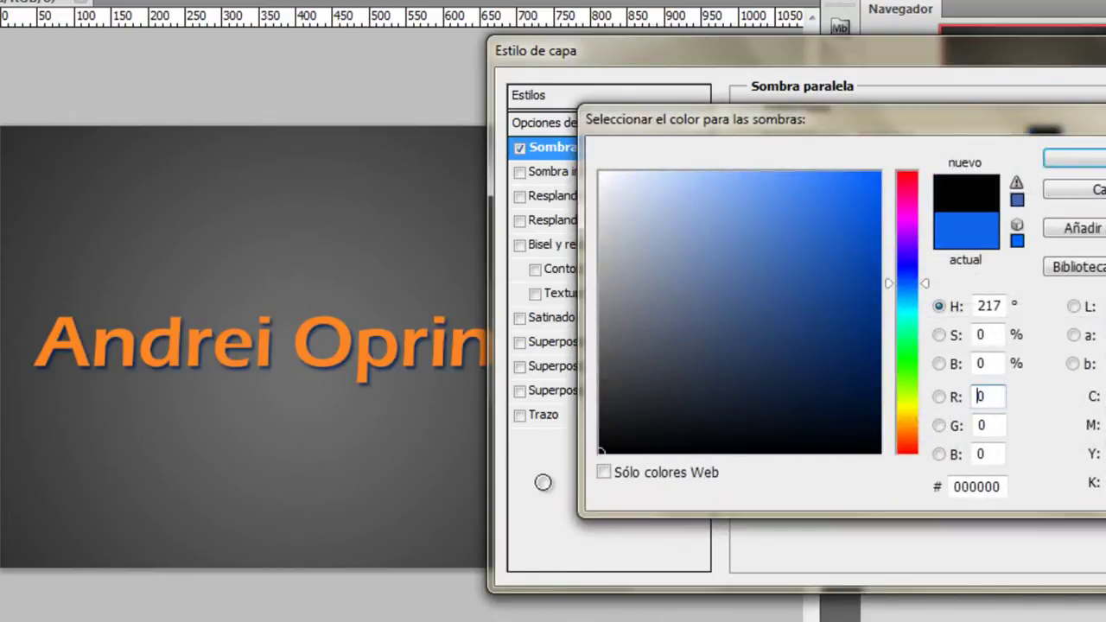
key(Return)
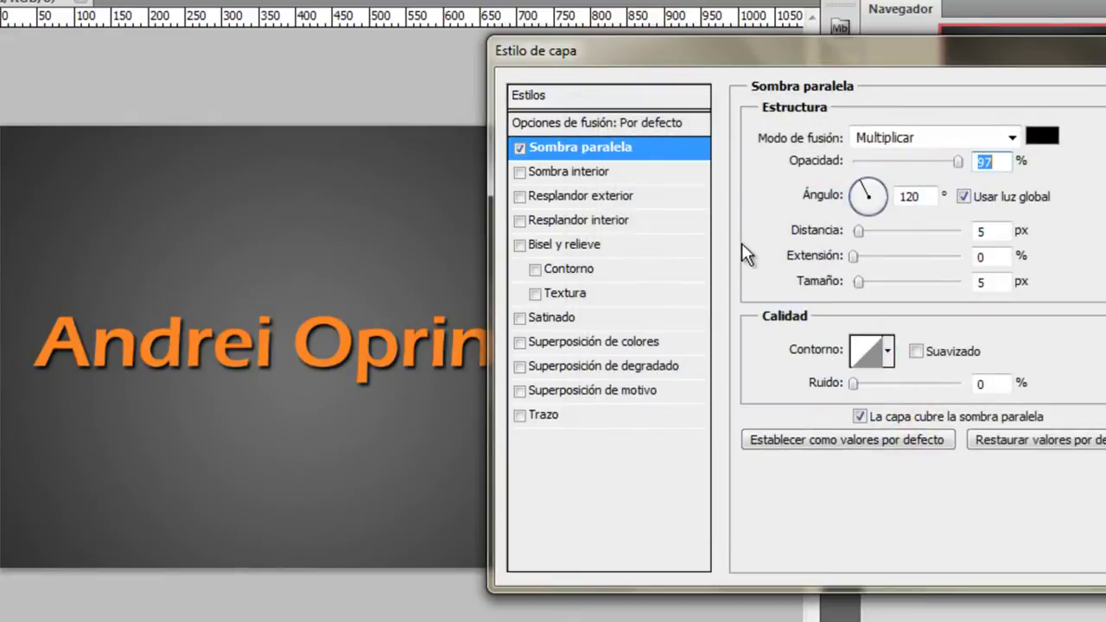
Step: Try different shadow angles such as -51, toggling Usar luz global off
mouse_move(881, 193)
mouse_down()
mouse_move(861, 203)
mouse_move(866, 231)
mouse_move(876, 136)
mouse_move(894, 205)
mouse_move(909, 184)
mouse_up()
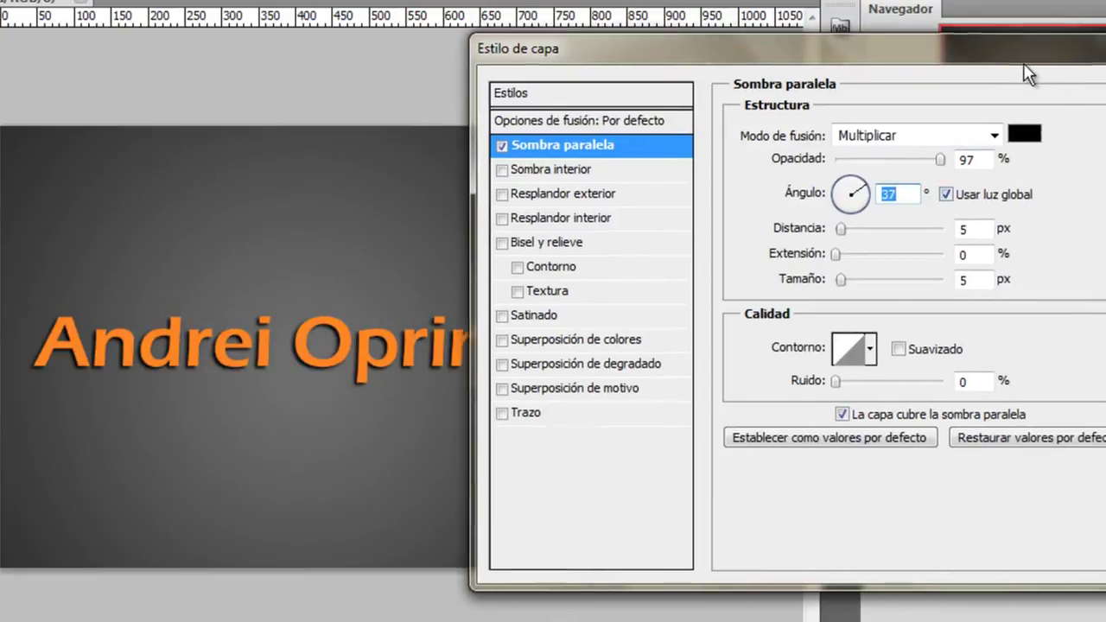
click(901, 177)
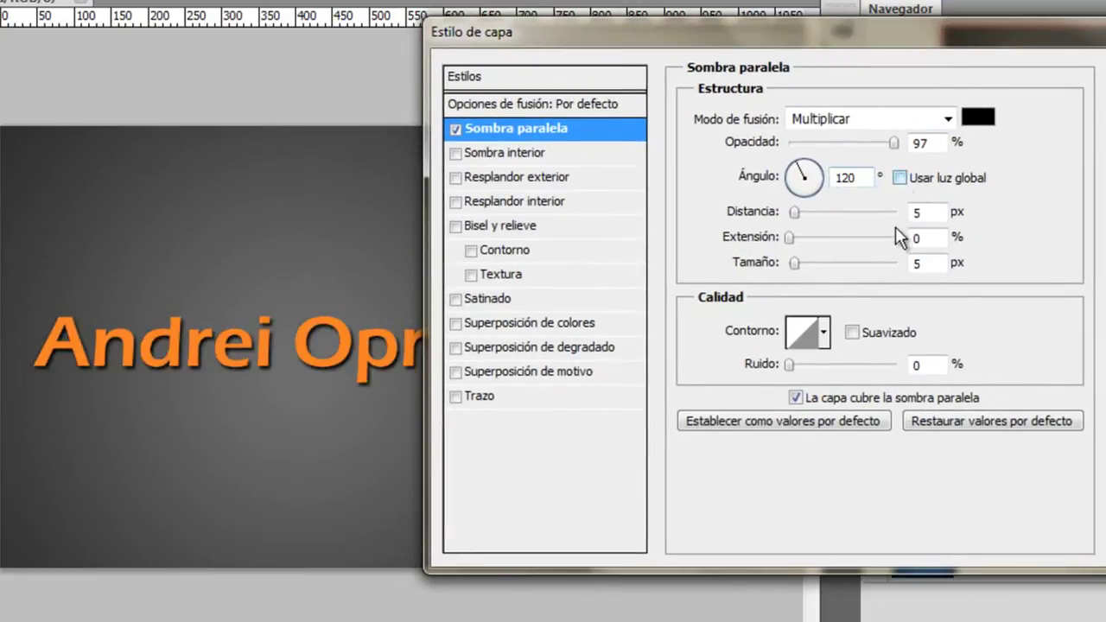
click(901, 178)
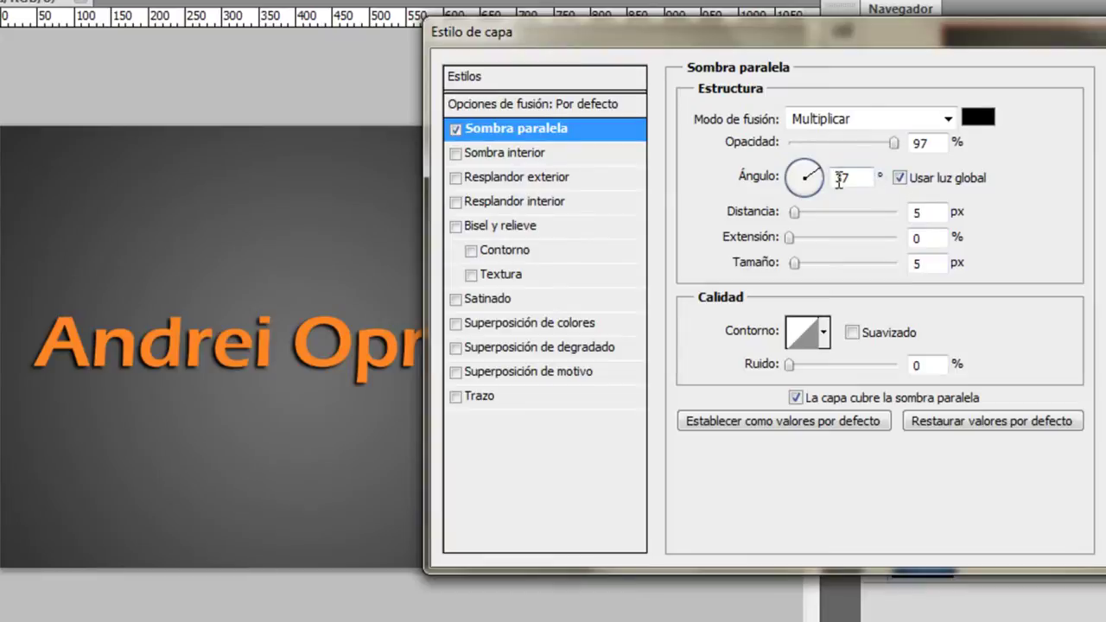
click(825, 206)
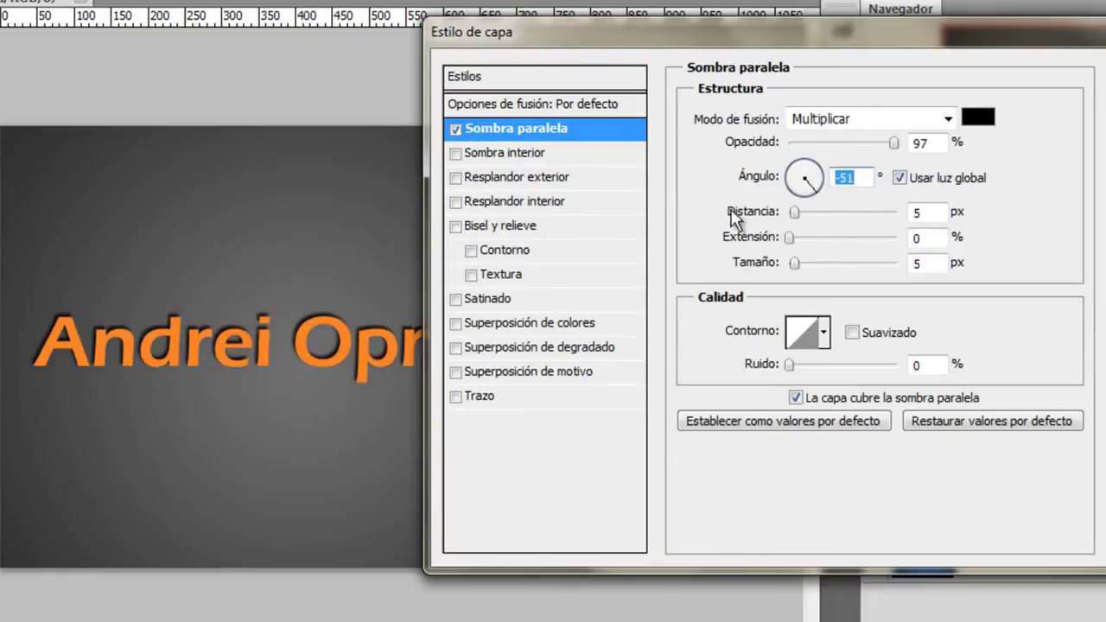
click(817, 206)
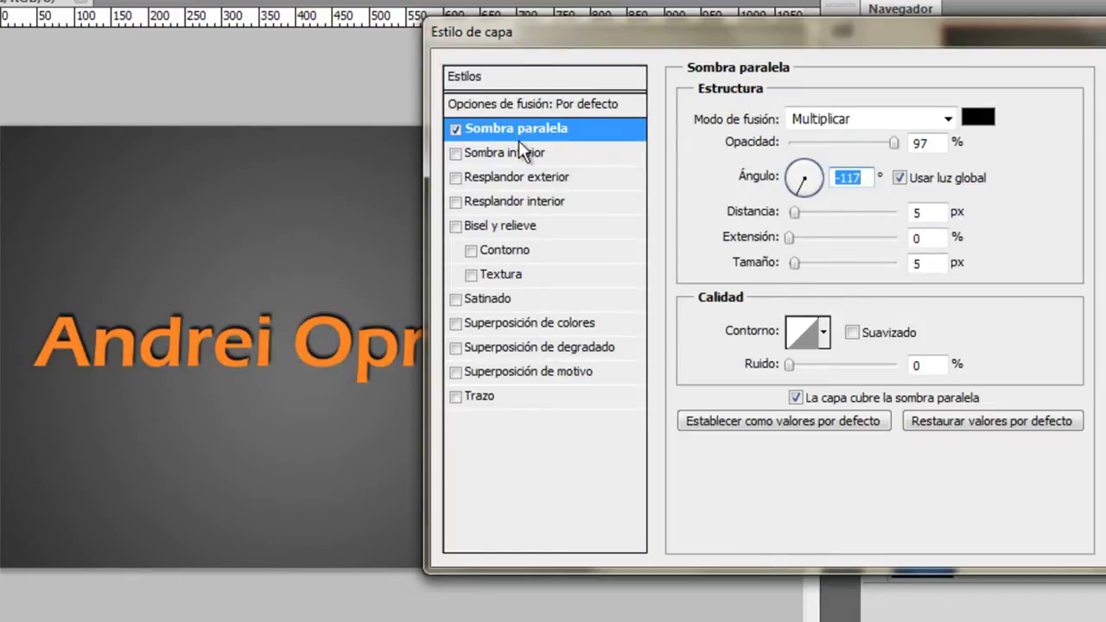
click(900, 178)
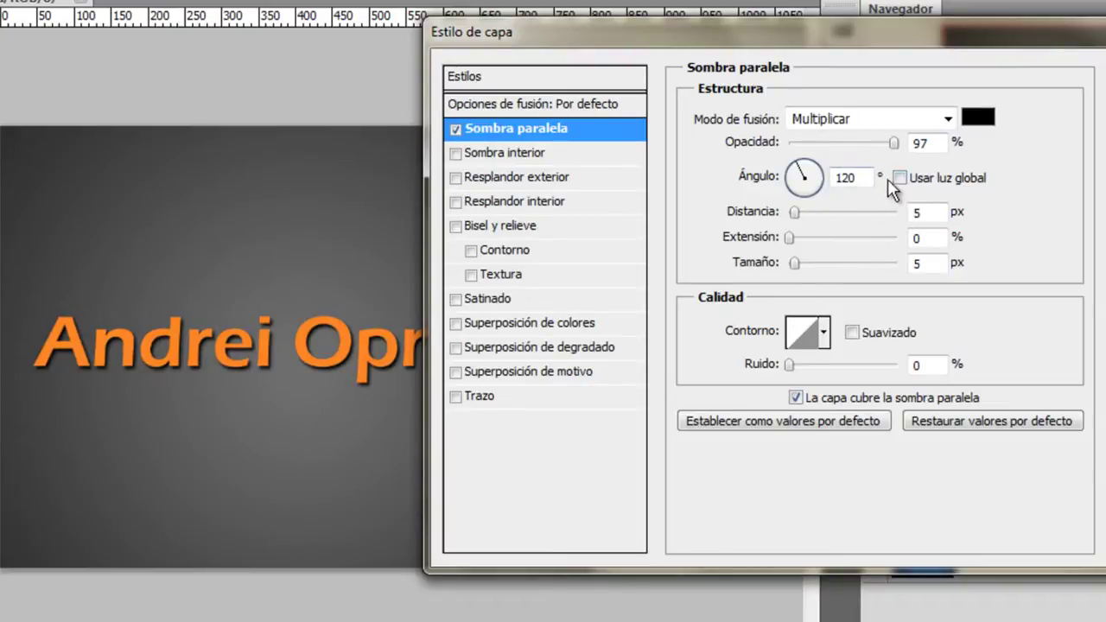
Step: Raise the shadow size to 51 and distance to 10 px, then switch off Sombra paralela
click(930, 272)
mouse_move(795, 264)
mouse_down()
mouse_move(819, 276)
mouse_move(795, 269)
mouse_up()
click(791, 235)
mouse_move(793, 213)
mouse_down()
mouse_move(817, 224)
mouse_move(785, 217)
mouse_move(800, 217)
mouse_up()
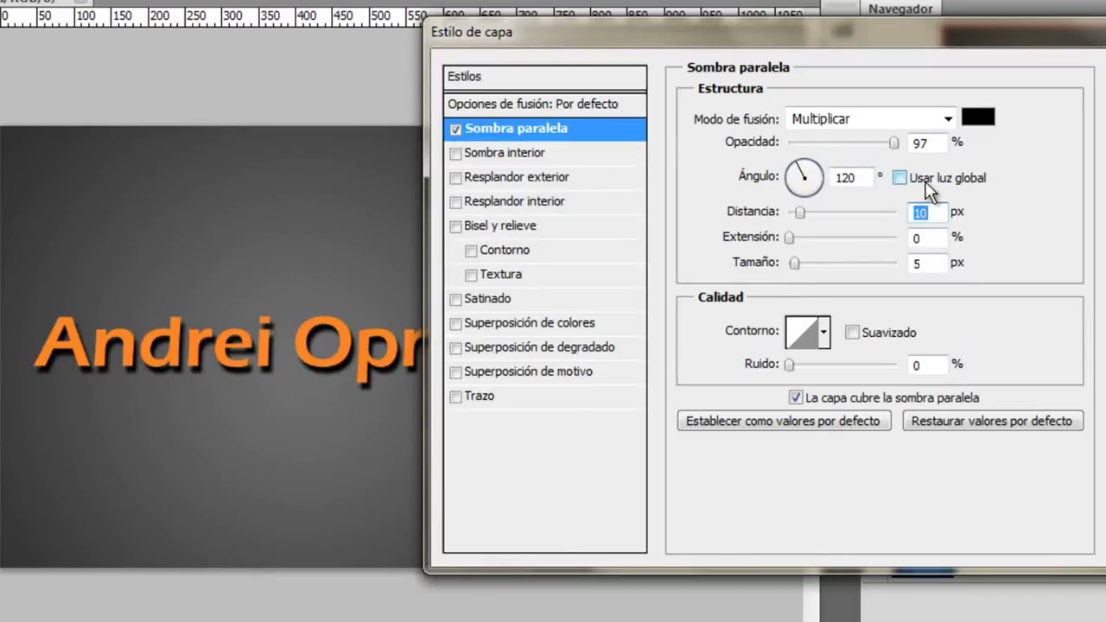
click(455, 129)
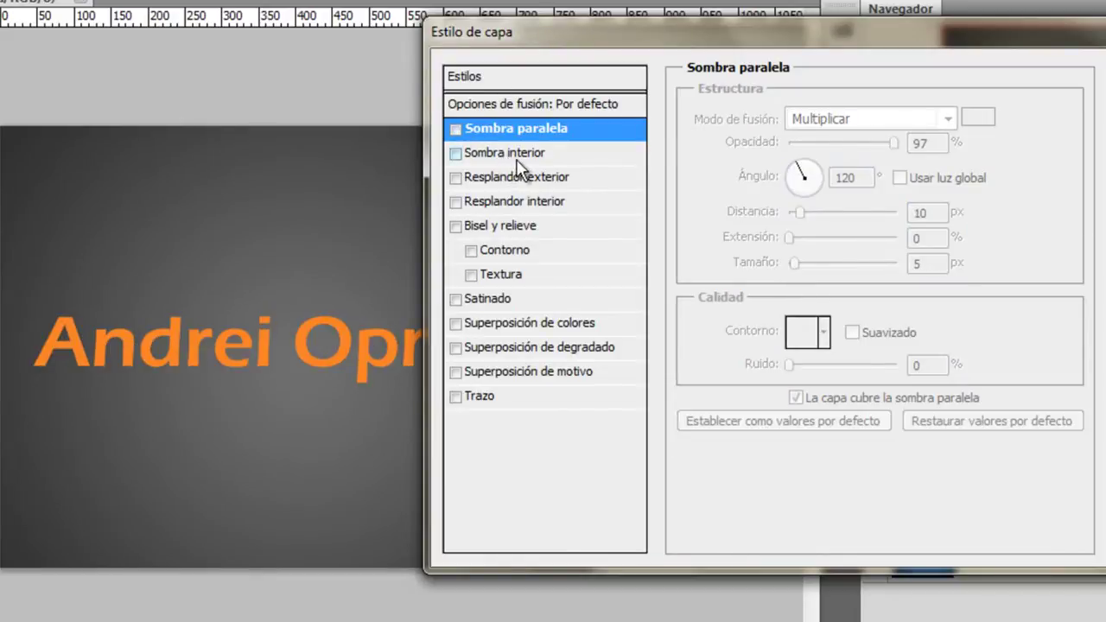
Step: Add an inner shadow to the text without global light, adjusting its distance
click(484, 156)
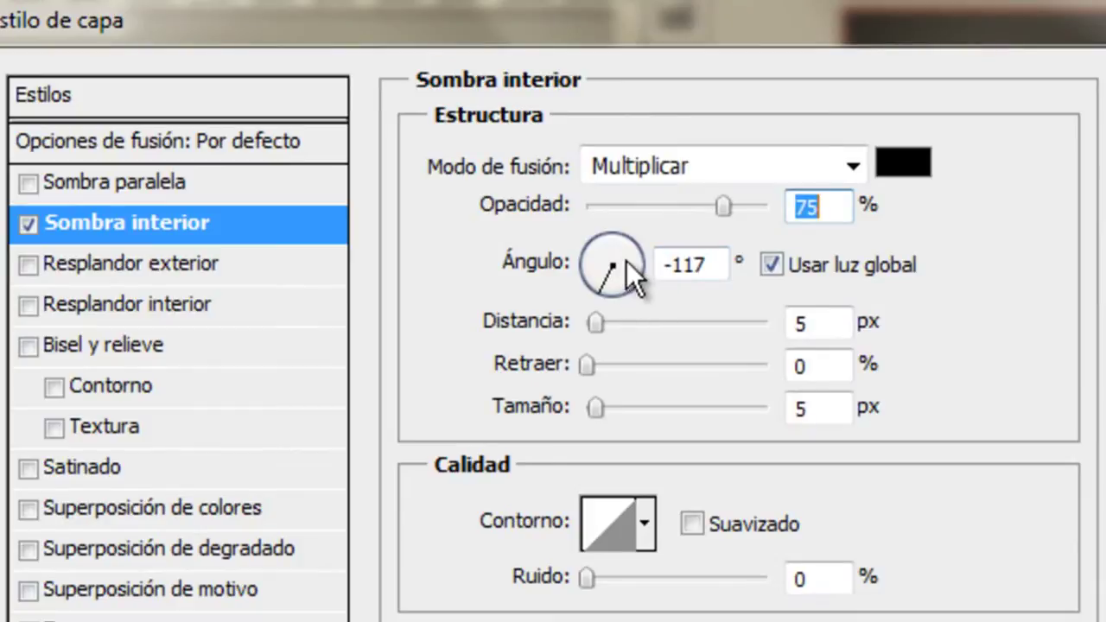
click(771, 264)
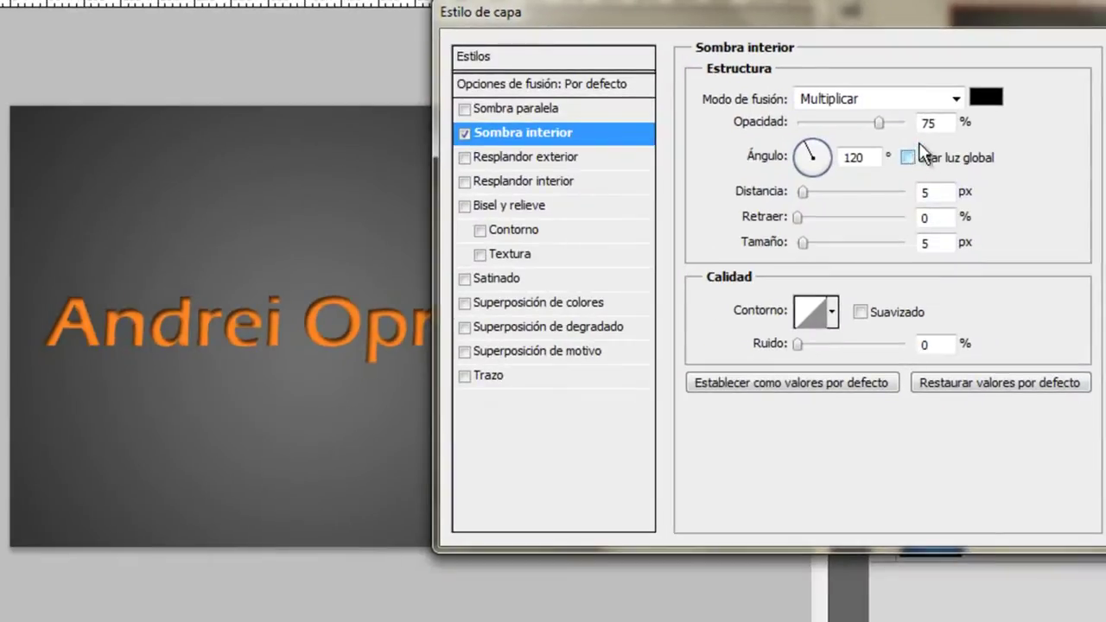
double_click(947, 192)
key(Down)
key(Down)
key(Down)
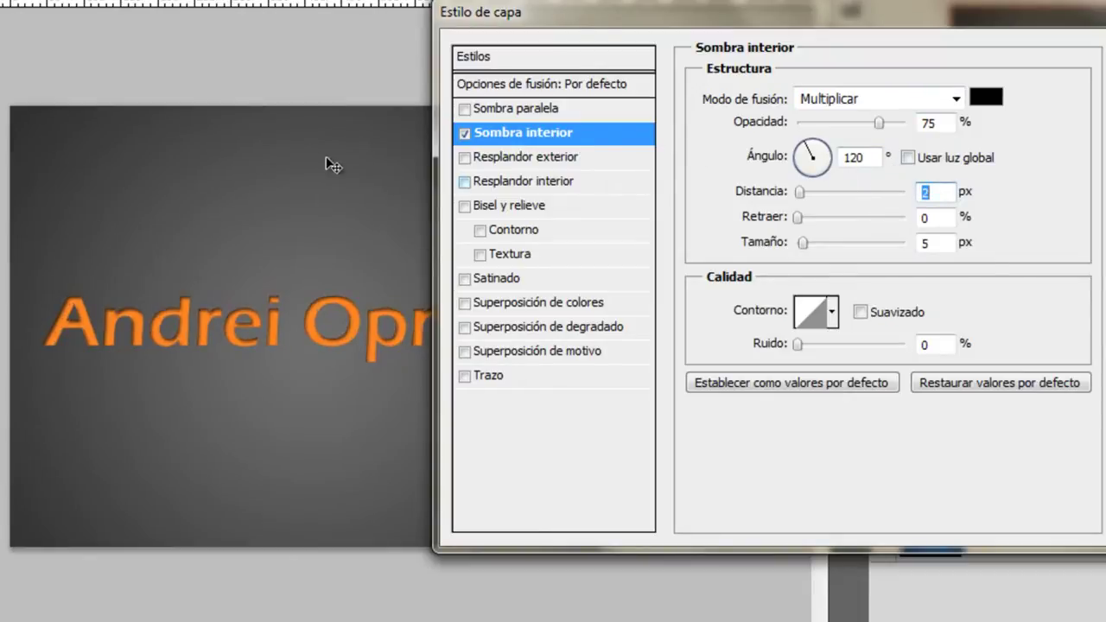
key(Up)
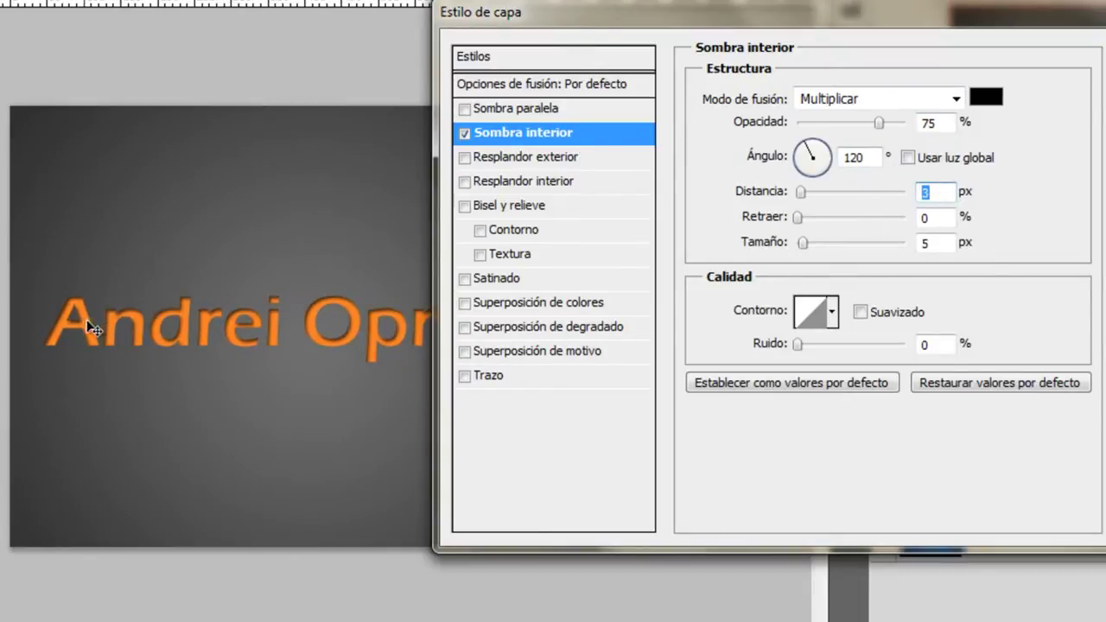
key(Up)
key(Up)
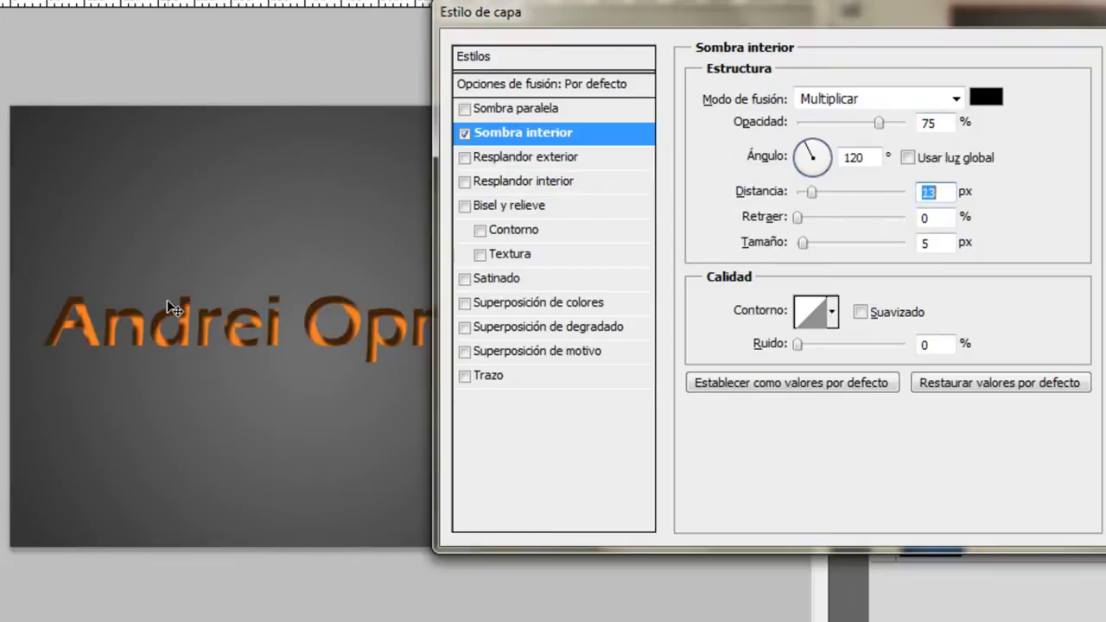
key(Up)
key(Up)
key(Up)
key(Up)
key(Up)
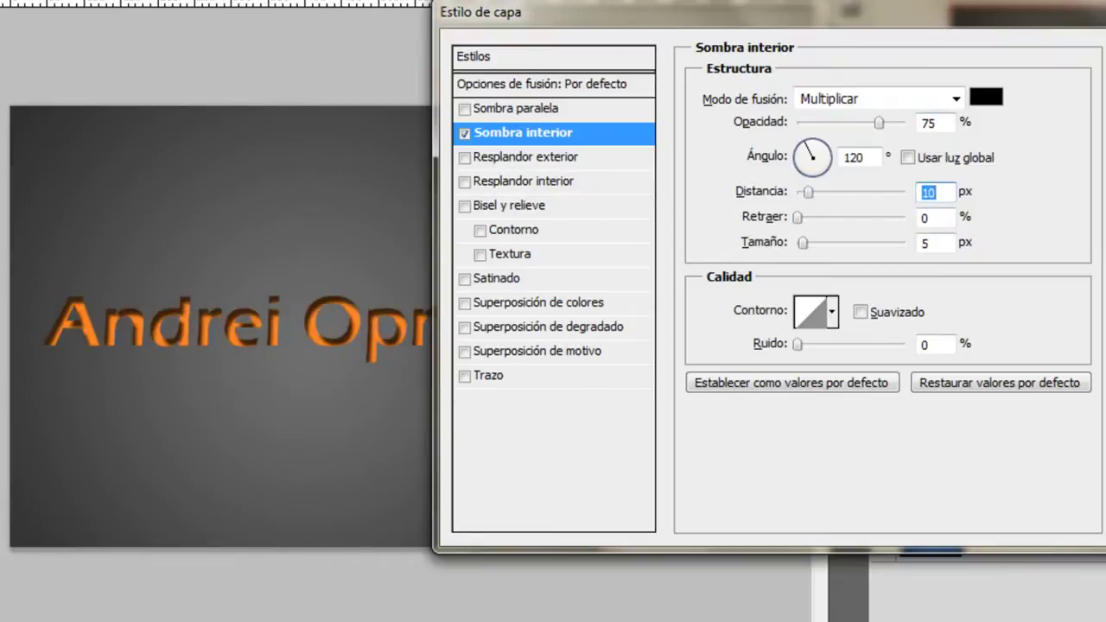
key(Return)
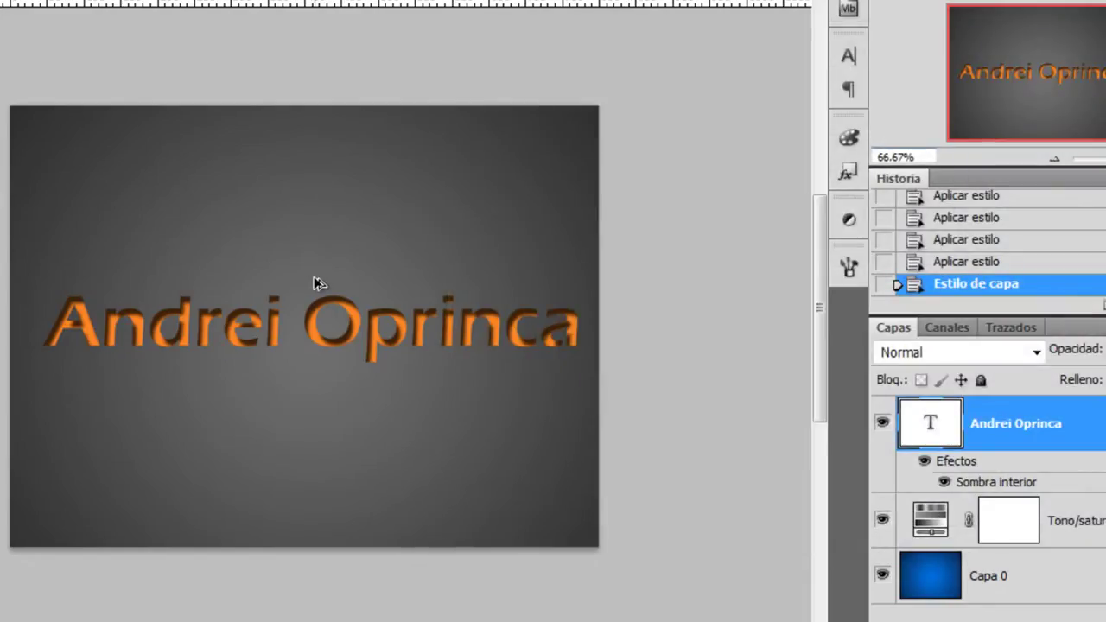
scroll(316, 284, up, 1)
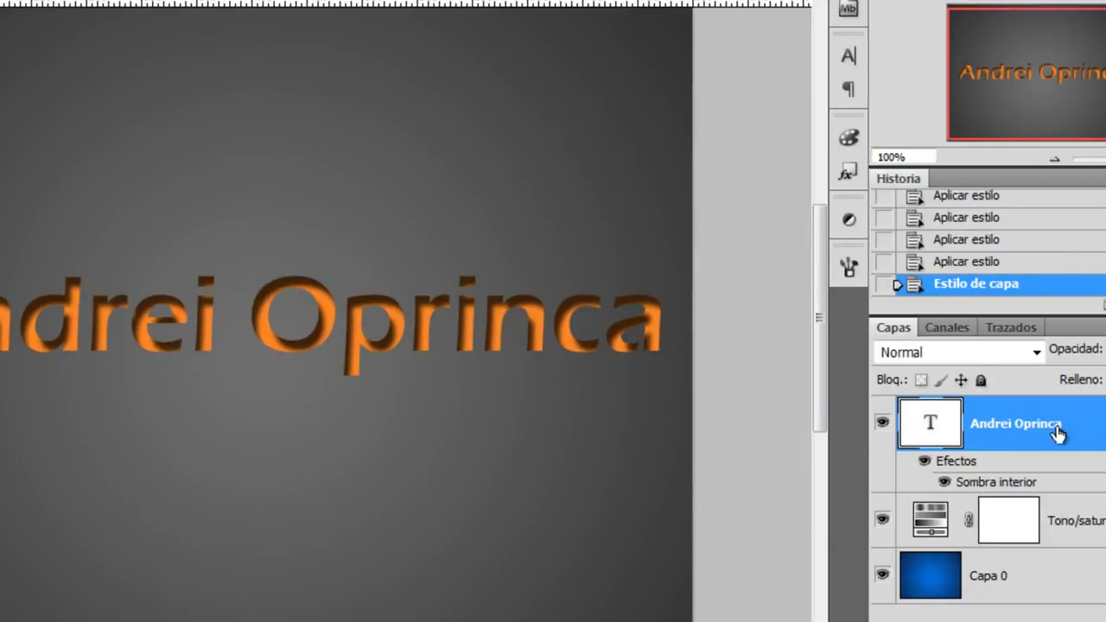
Step: Reduce the inner shadow distance to 3 px and shrink its size
double_click(1009, 484)
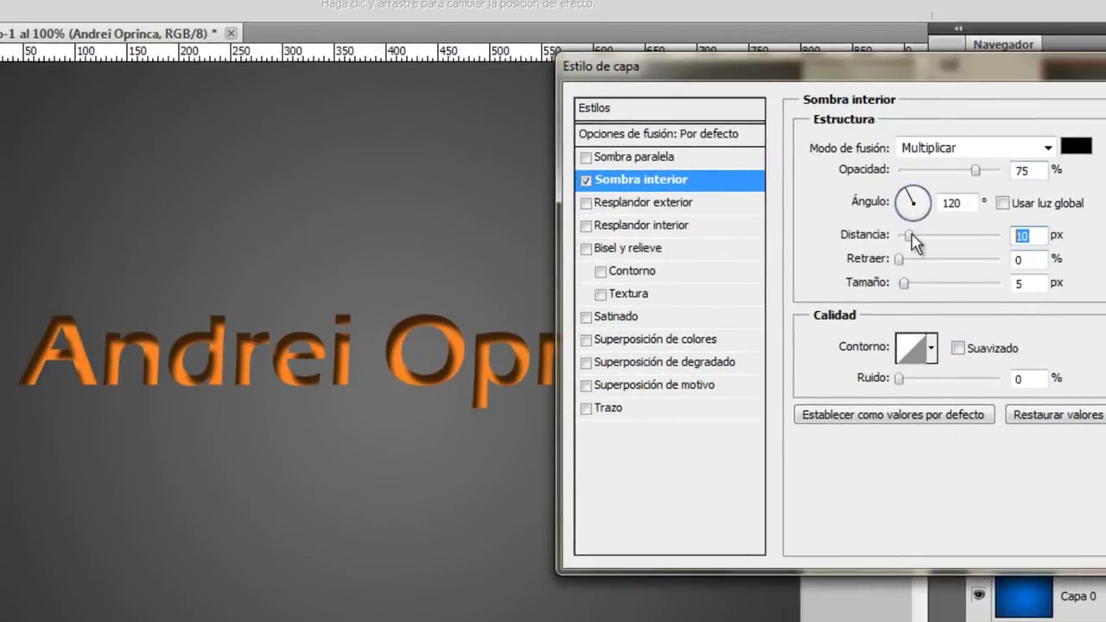
drag(809, 192, 803, 192)
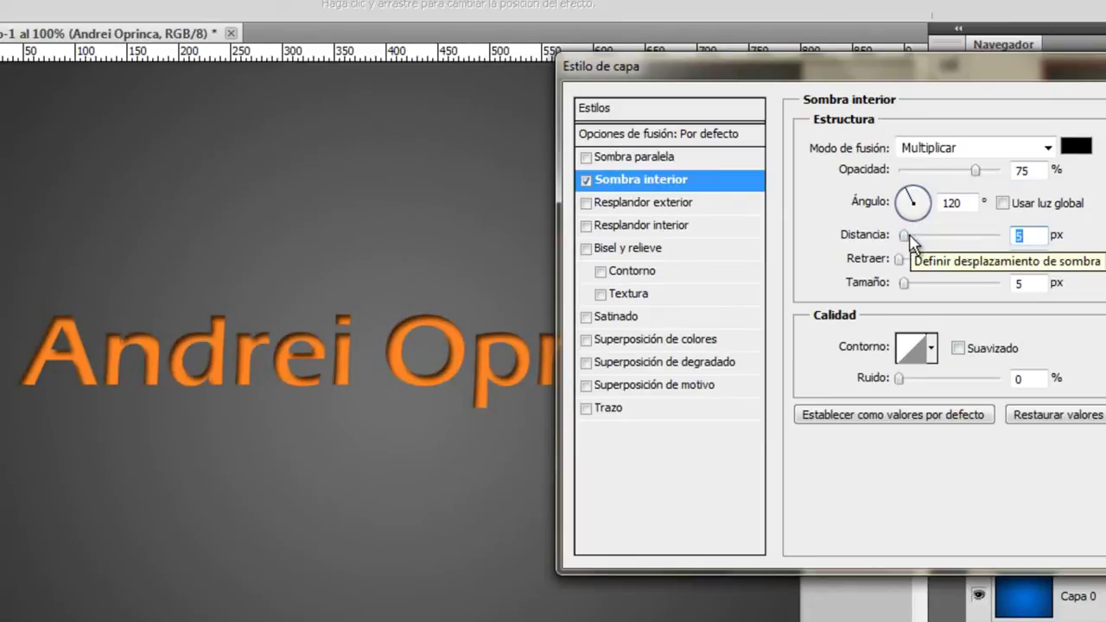
drag(914, 244, 910, 245)
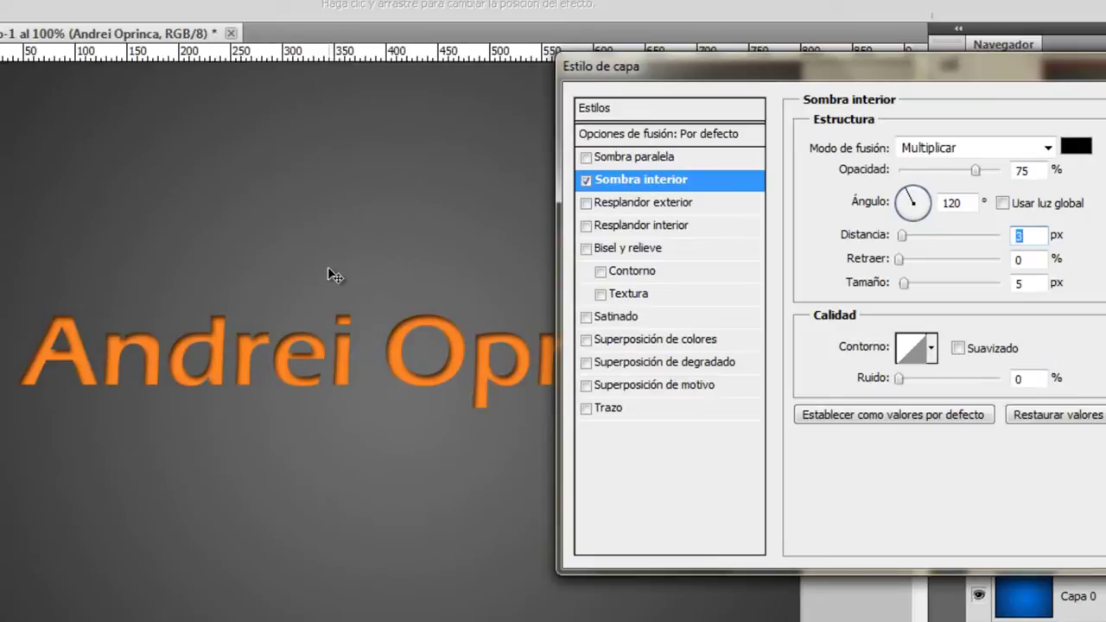
double_click(1022, 283)
text(3)
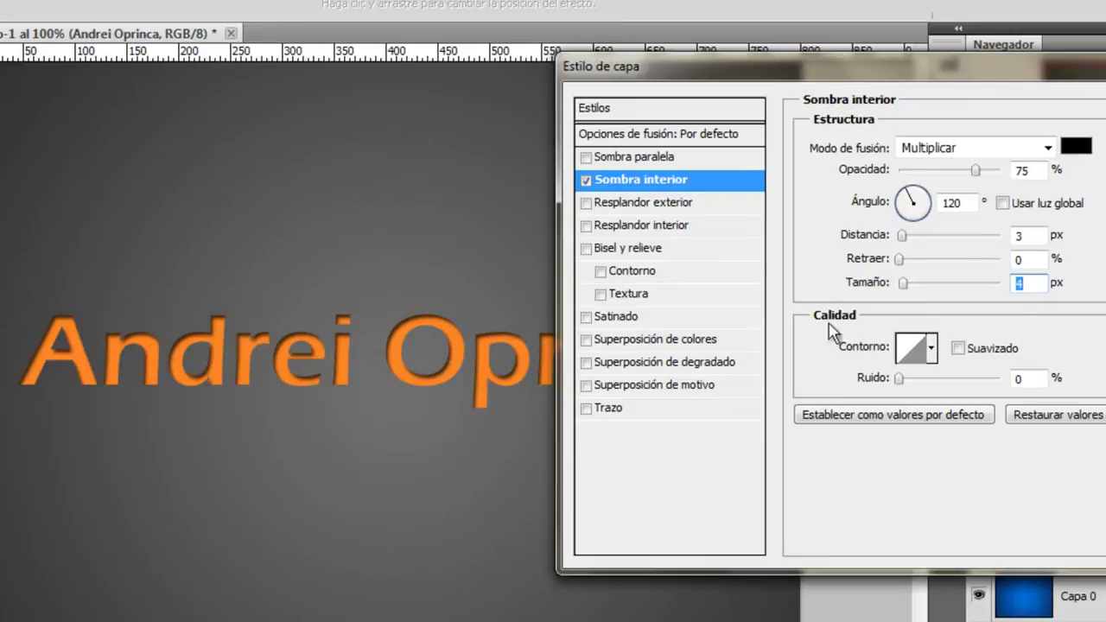
Step: Add a 10 px Superponer outer glow with 58% range and start picking a blue glow colour
click(666, 207)
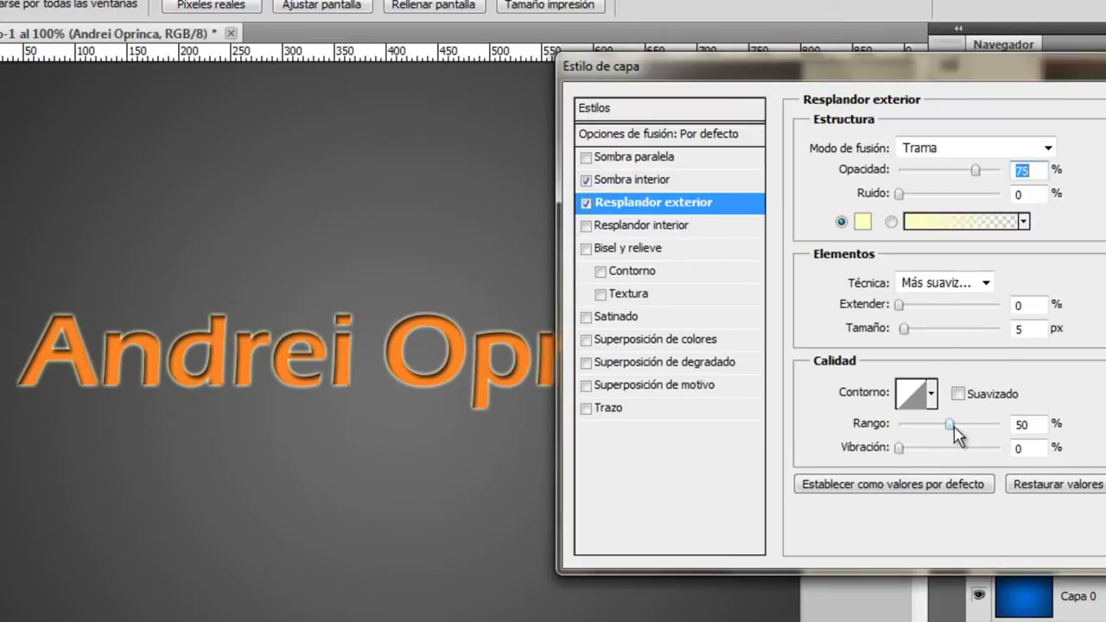
drag(954, 425, 961, 427)
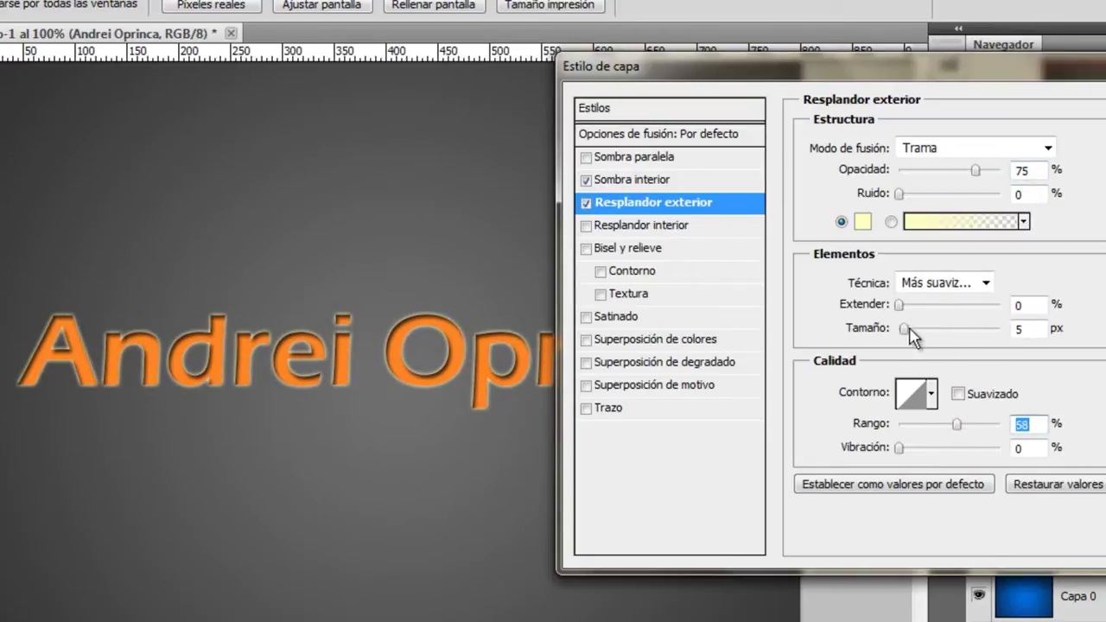
drag(907, 328, 908, 329)
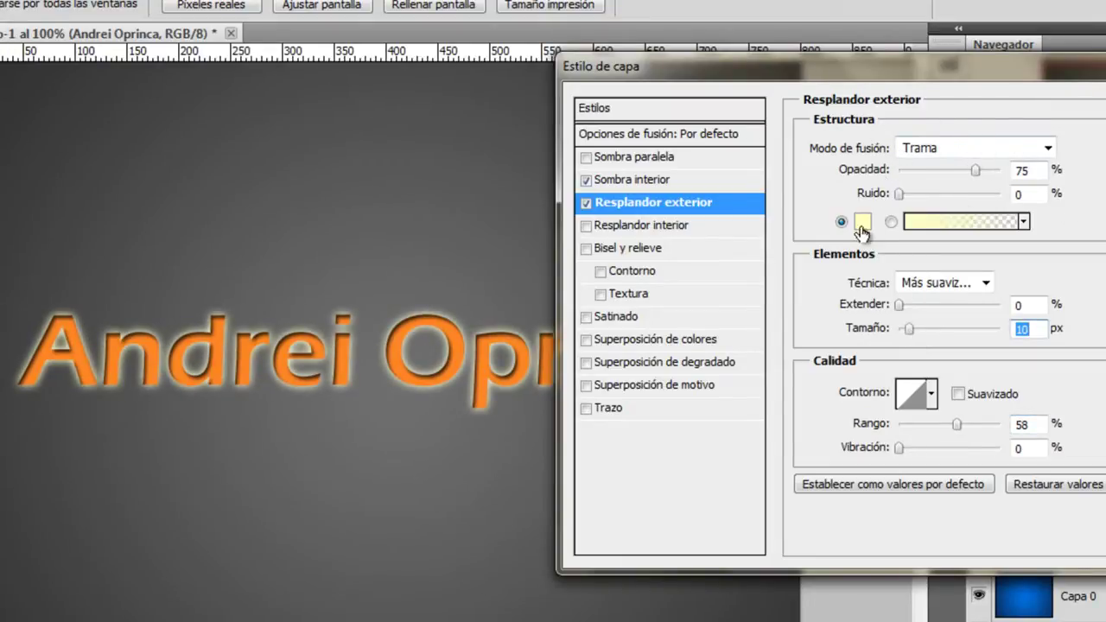
click(995, 152)
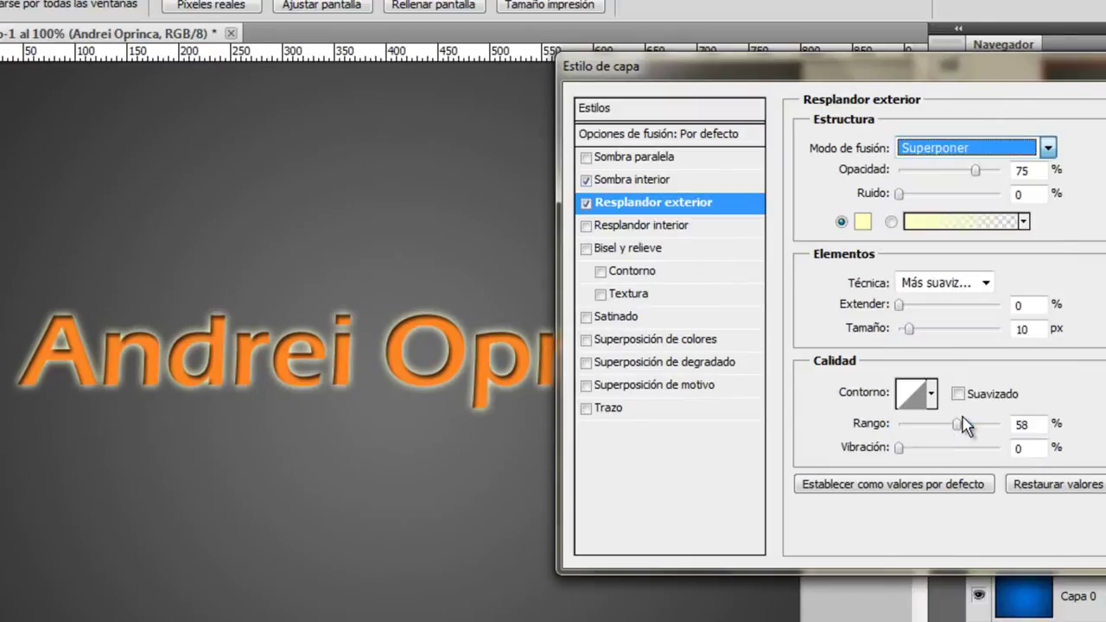
click(966, 417)
click(862, 222)
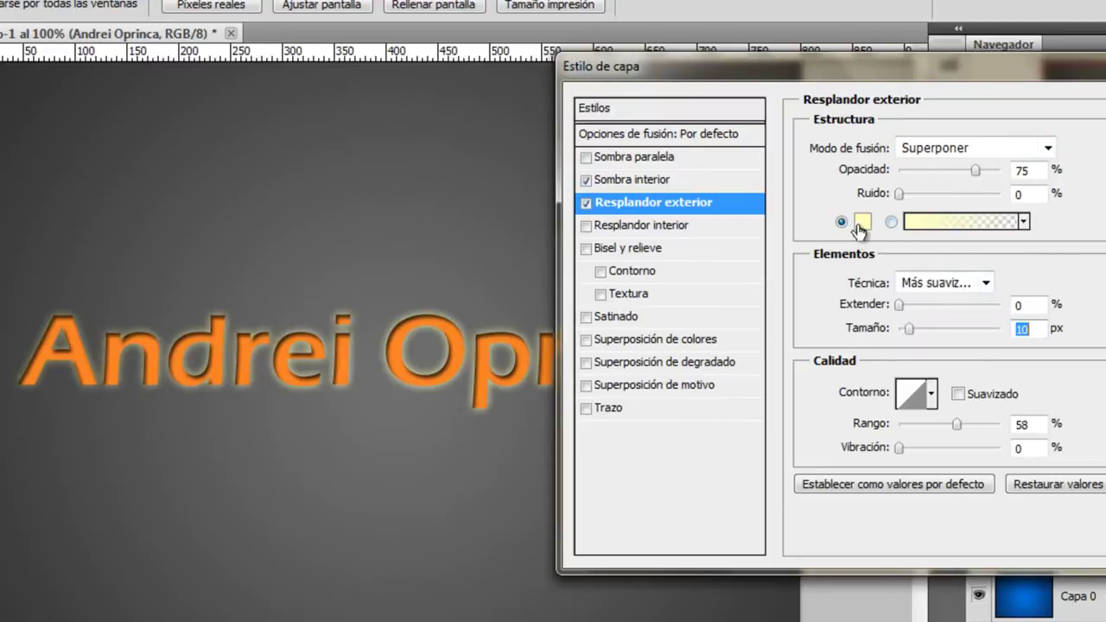
click(1009, 311)
Step: Confirm a vivid blue glow colour and switch the glow blend mode to Sobreexponer color
click(947, 211)
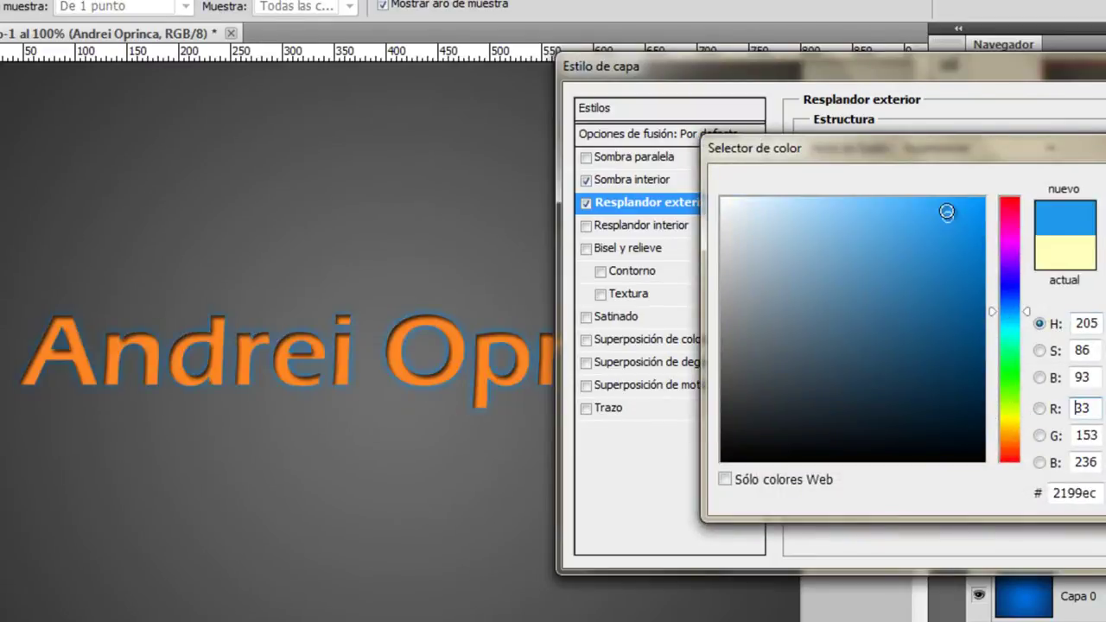
drag(947, 212, 929, 197)
key(Return)
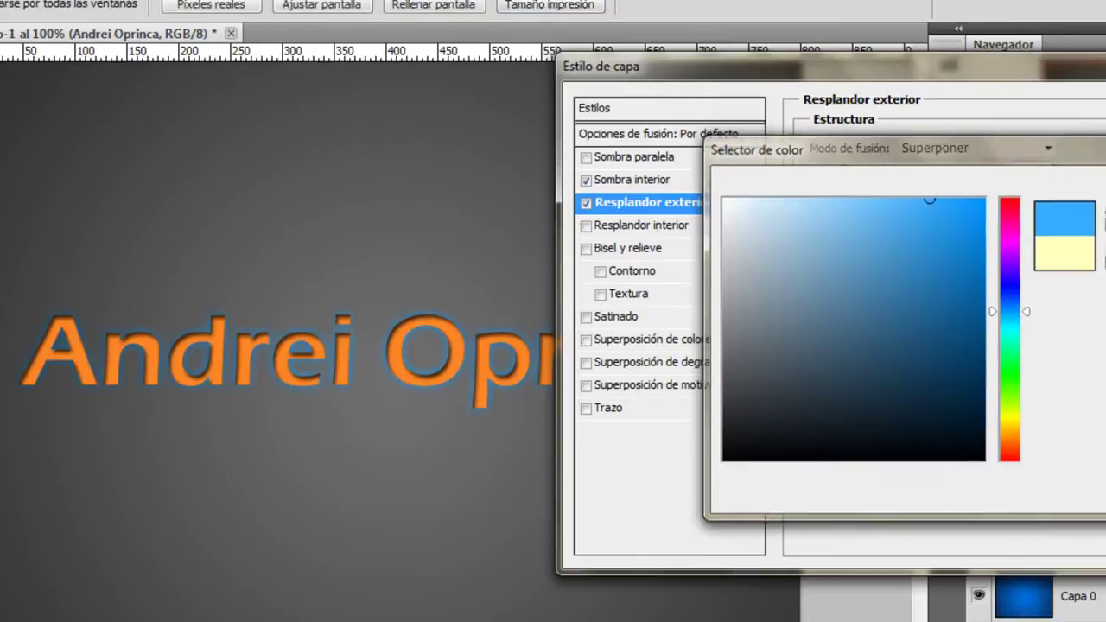
click(990, 149)
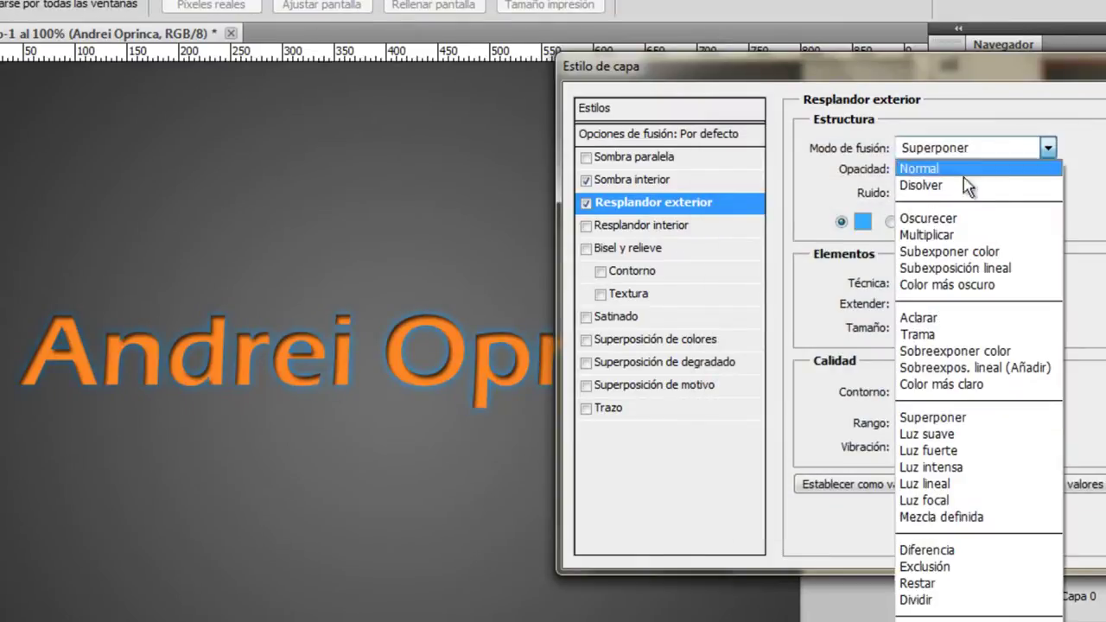
click(959, 183)
key(Down)
key(Down)
key(Down)
key(Down)
key(Down)
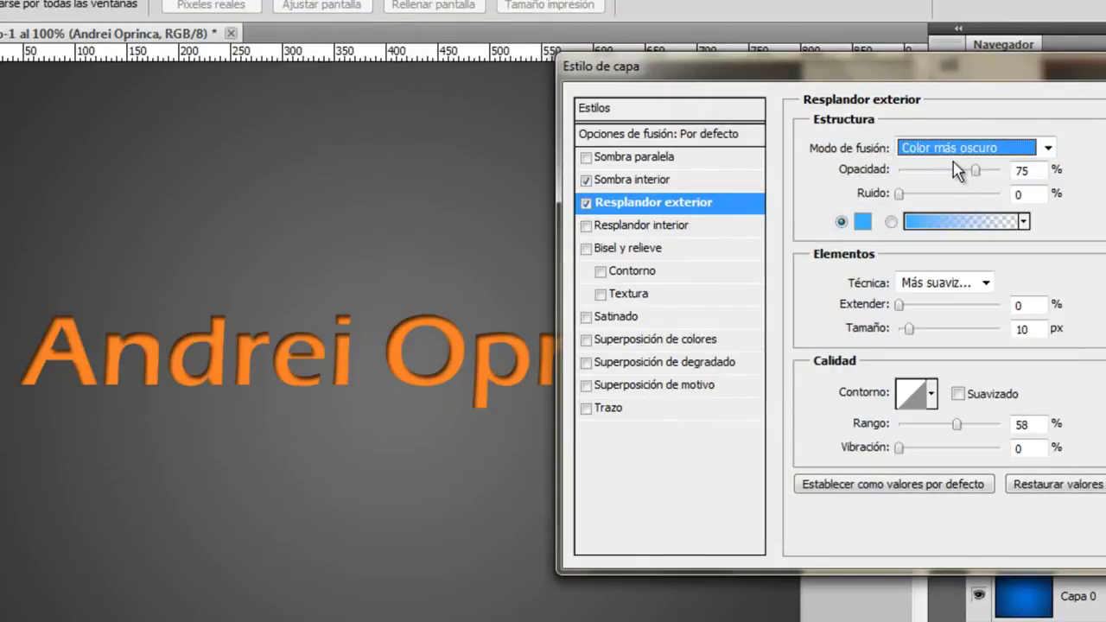
key(Down)
key(Down)
key(Down)
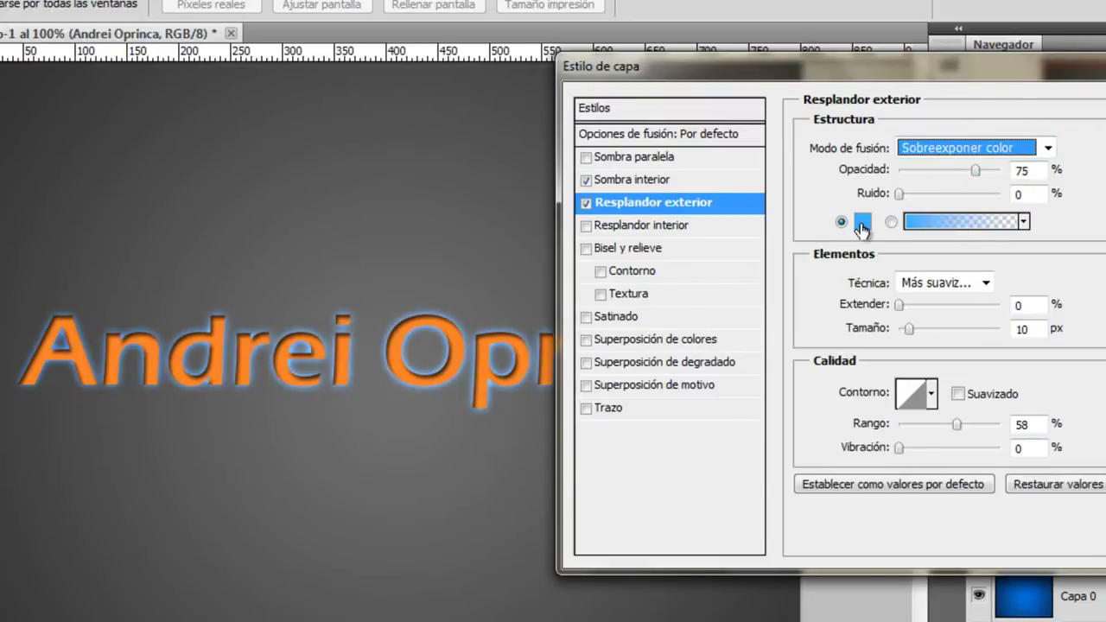
Step: Change the outer glow colour to a light orange
click(863, 223)
click(1009, 232)
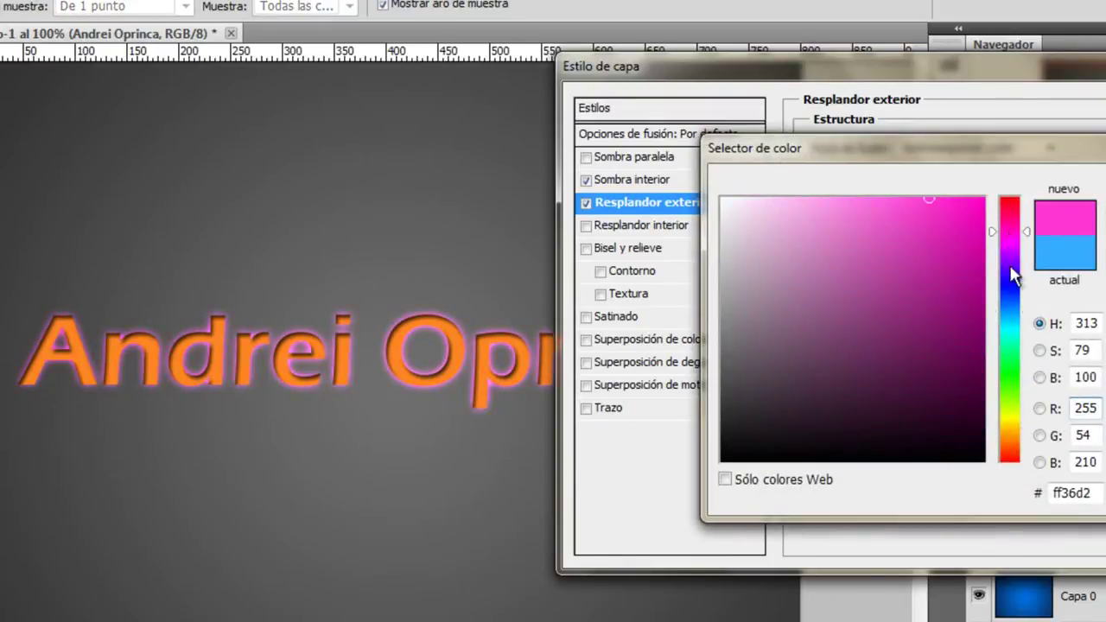
click(1014, 439)
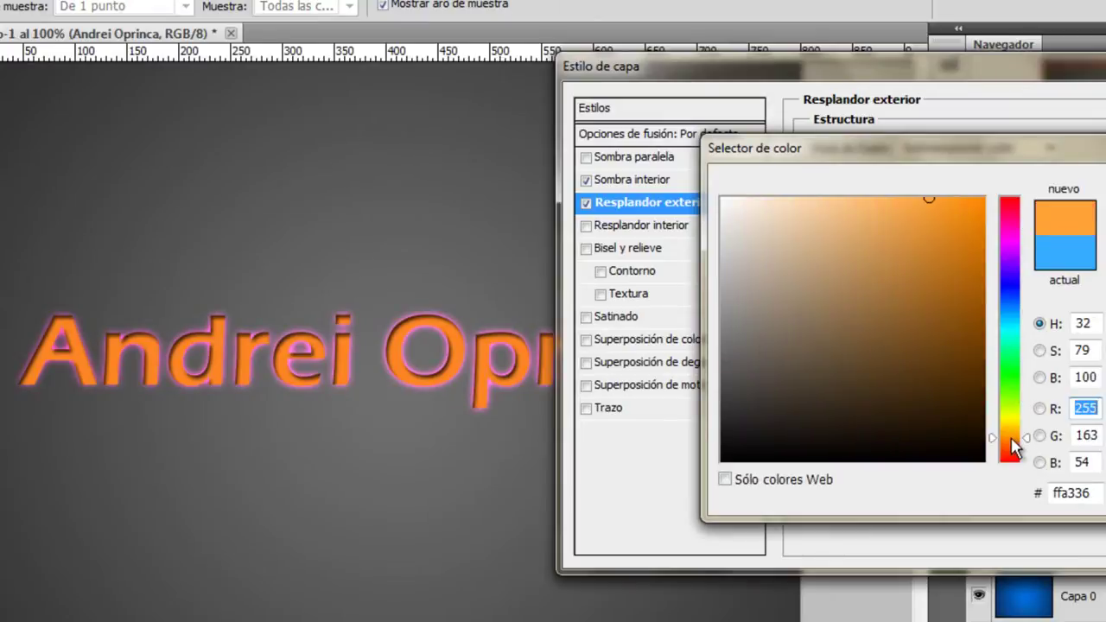
click(916, 200)
key(Return)
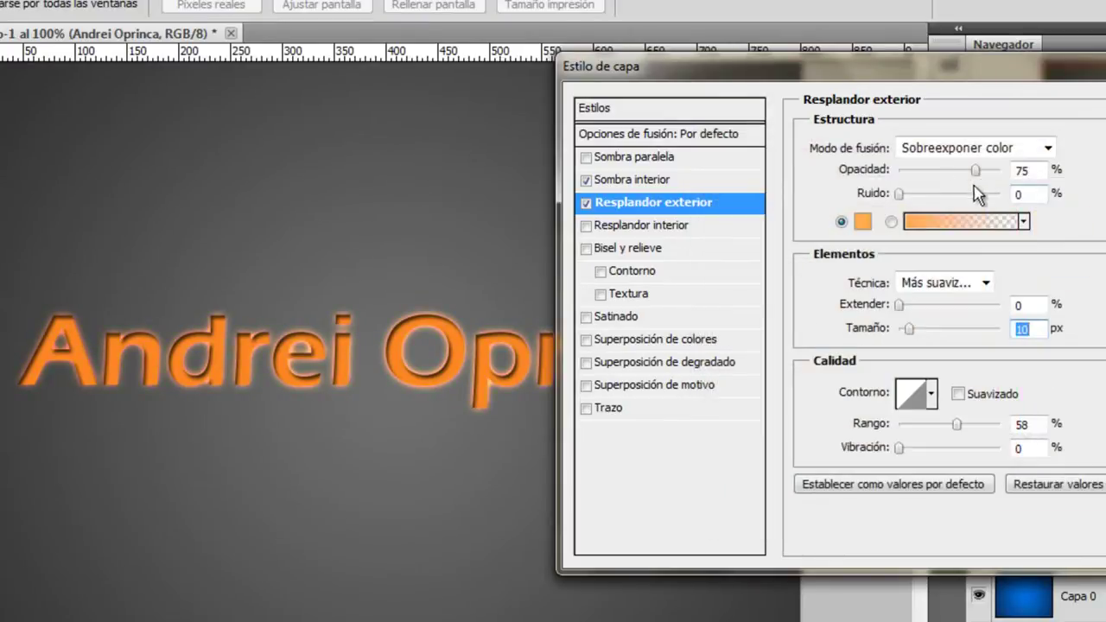
Step: Set the glow to 100% opacity, about 73% range and 38 px size
drag(976, 170, 1001, 170)
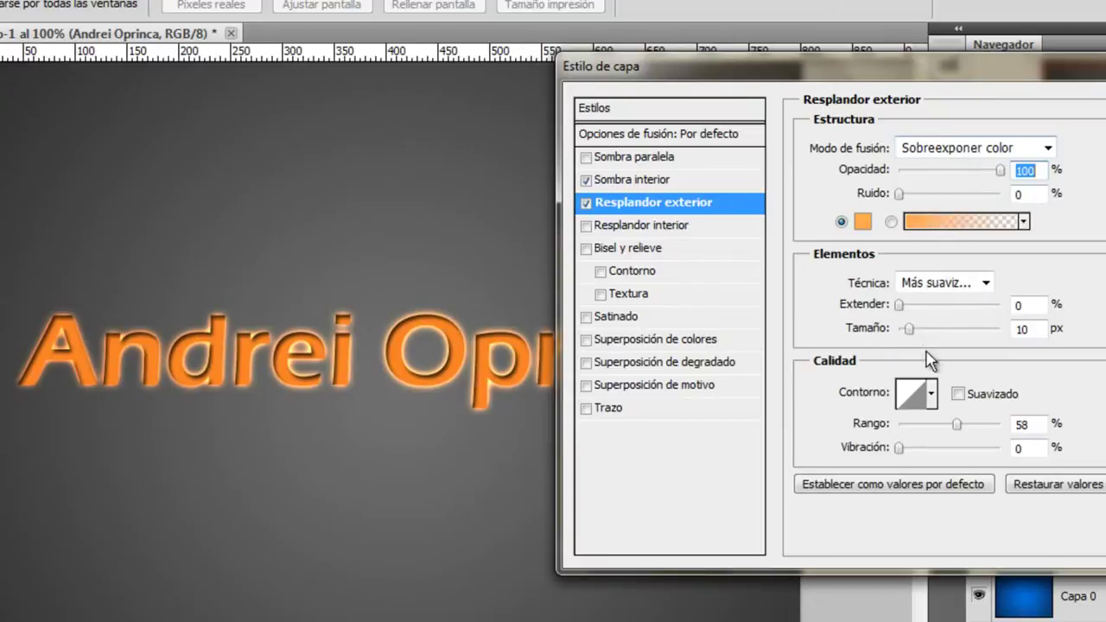
mouse_move(961, 430)
mouse_down()
mouse_move(916, 436)
mouse_move(975, 433)
mouse_up()
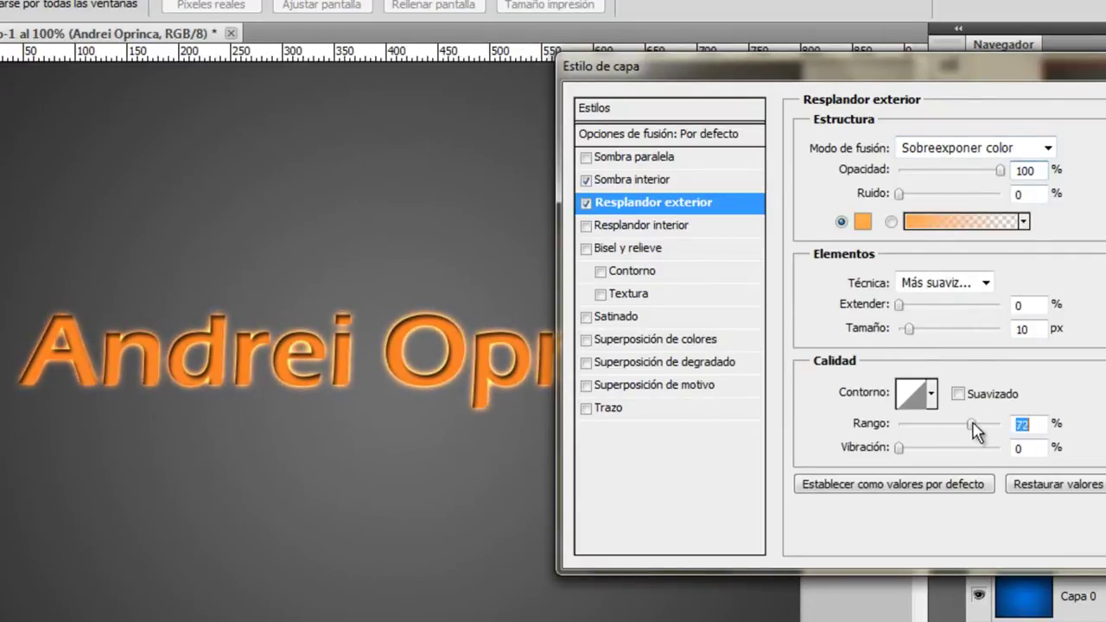
mouse_move(899, 447)
mouse_down()
mouse_move(966, 455)
mouse_move(896, 449)
mouse_up()
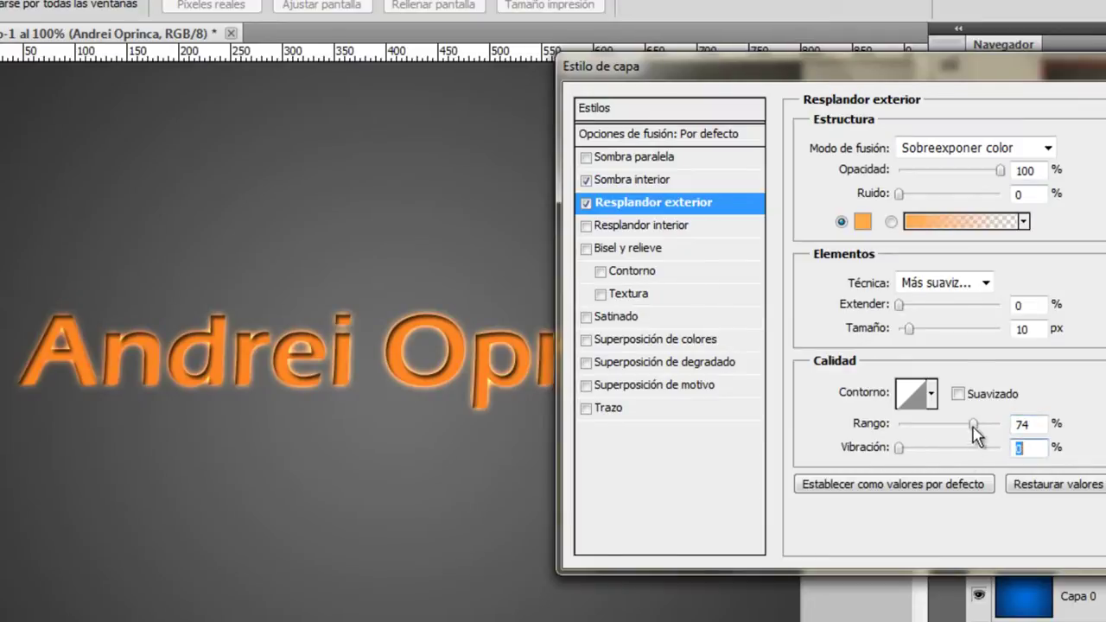
mouse_move(909, 331)
mouse_down()
mouse_move(926, 339)
mouse_move(919, 333)
mouse_up()
mouse_move(973, 425)
mouse_down()
mouse_move(930, 425)
mouse_move(972, 424)
mouse_up()
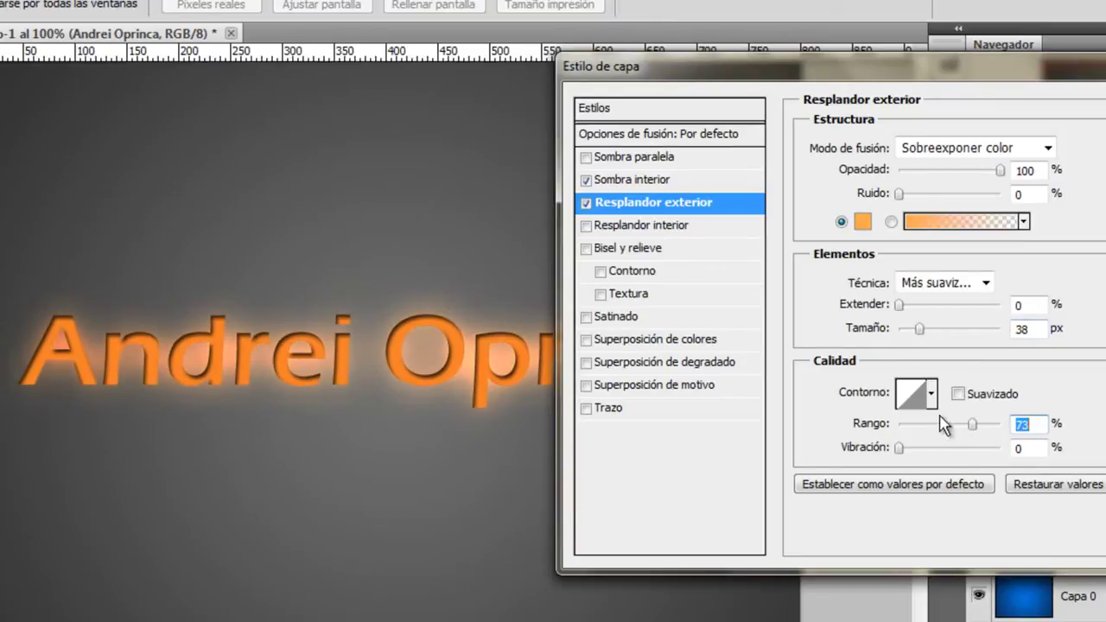
Step: Try several outer glow contour presets, then return to the Linear contour
click(931, 393)
click(944, 438)
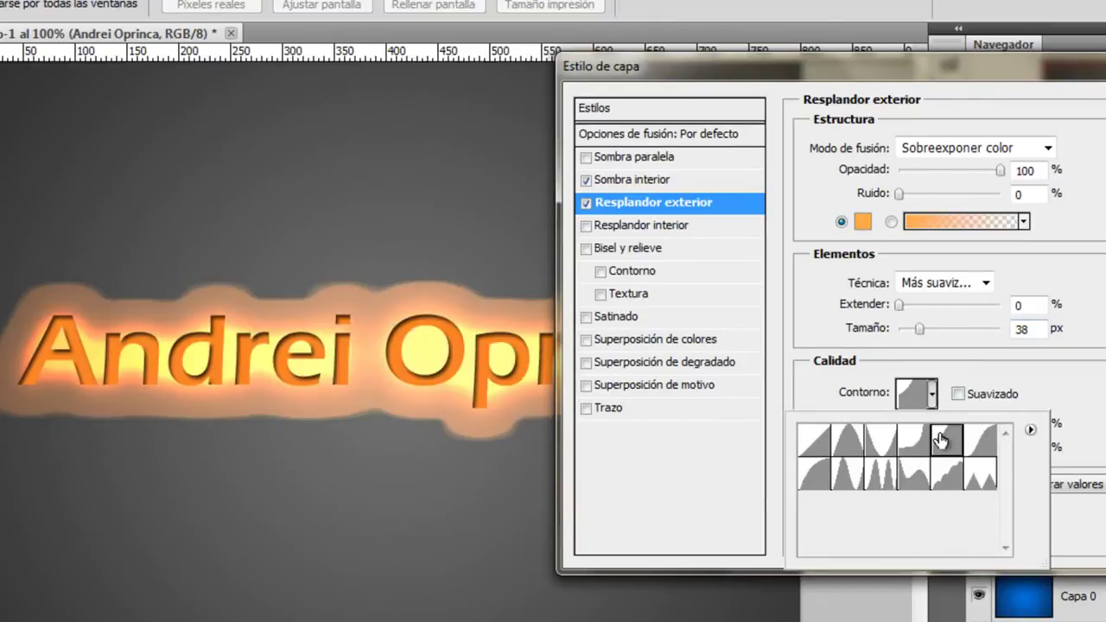
click(881, 476)
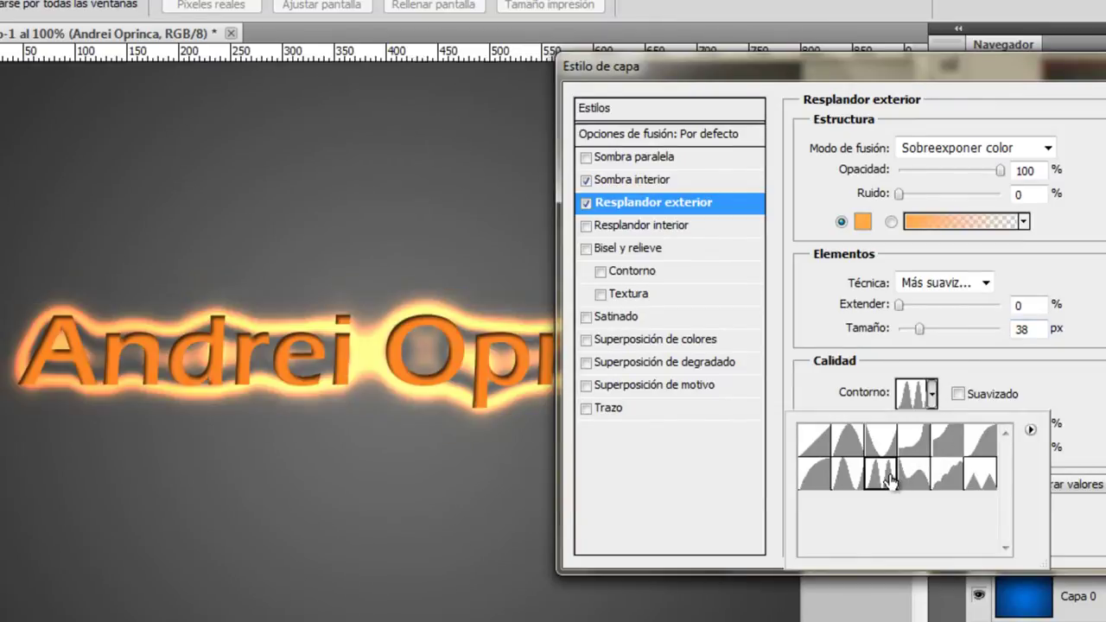
click(990, 441)
click(976, 475)
click(944, 489)
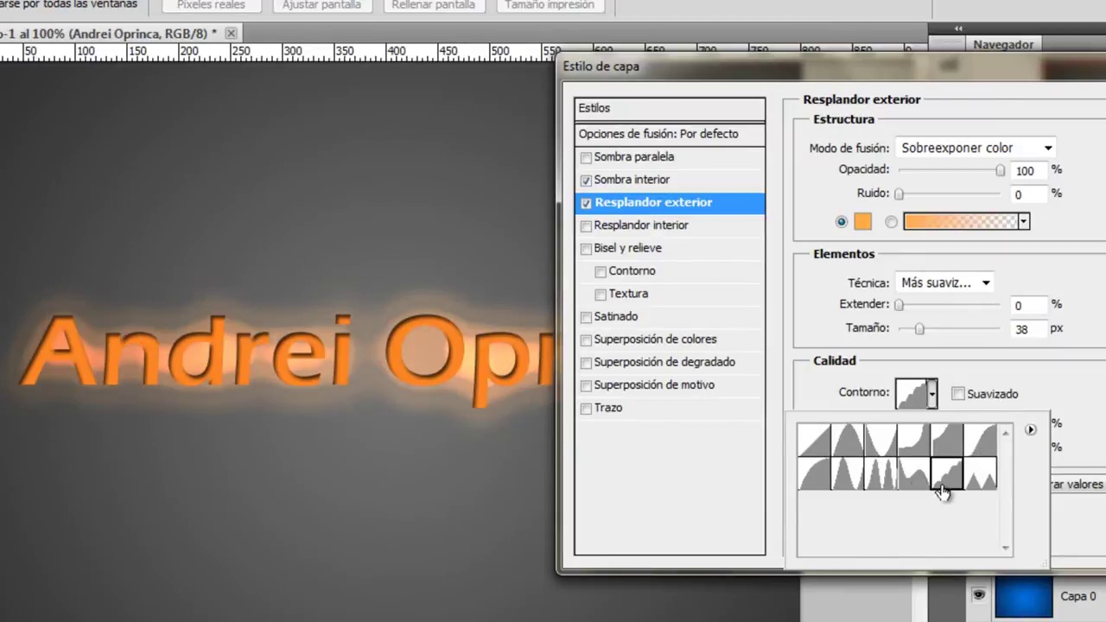
click(827, 445)
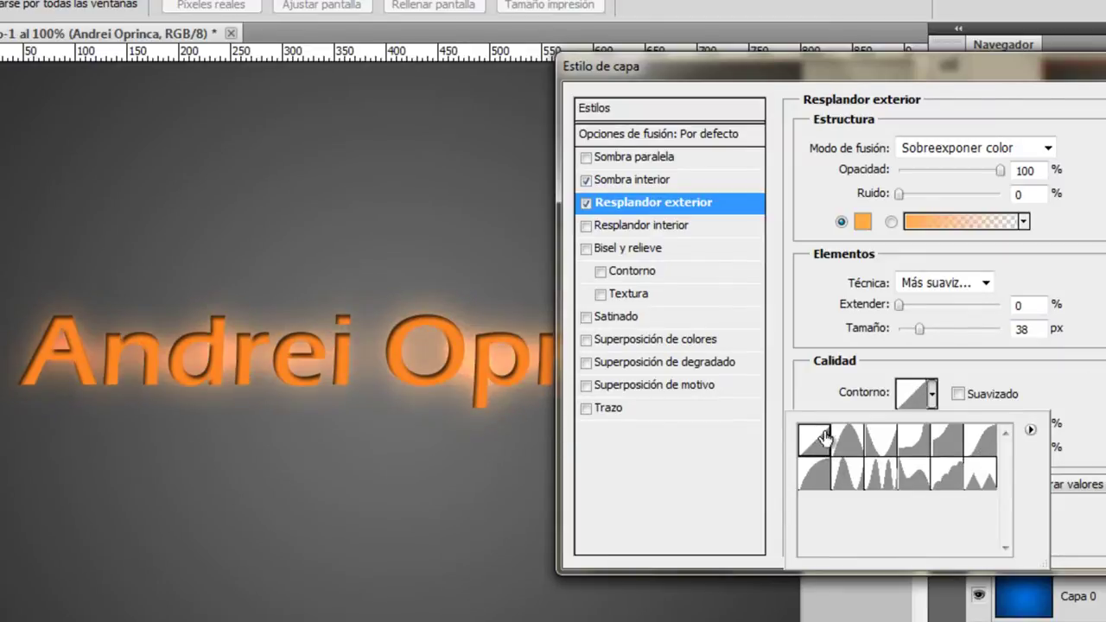
click(1050, 428)
Step: Shrink the glow to 4 px with 62% range, then switch the outer glow off
drag(973, 423, 927, 423)
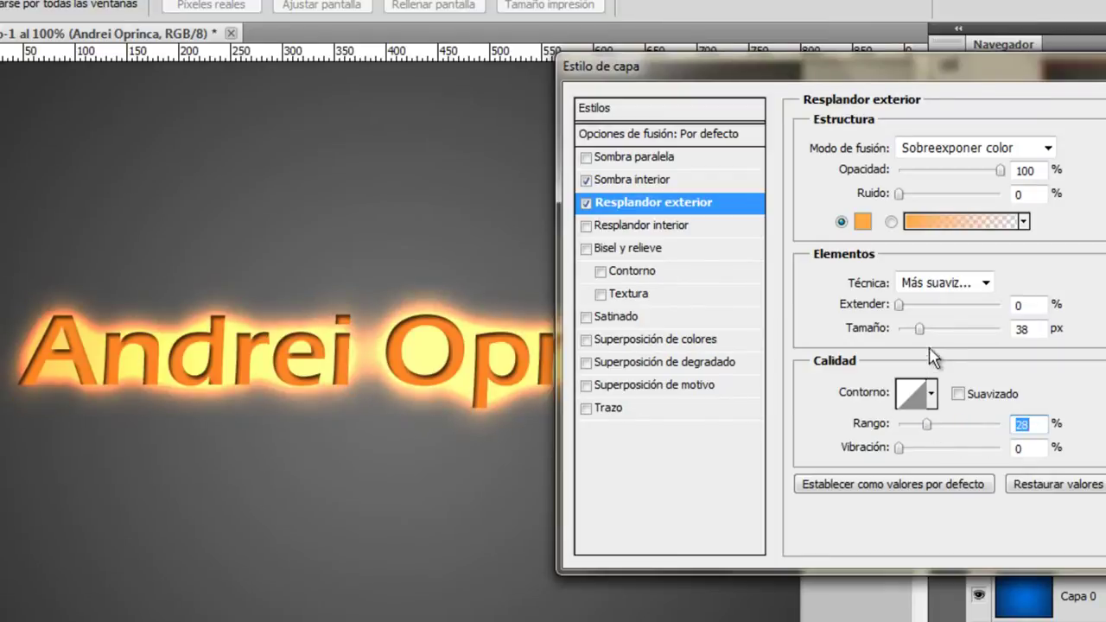
drag(919, 328, 904, 329)
drag(927, 424, 960, 424)
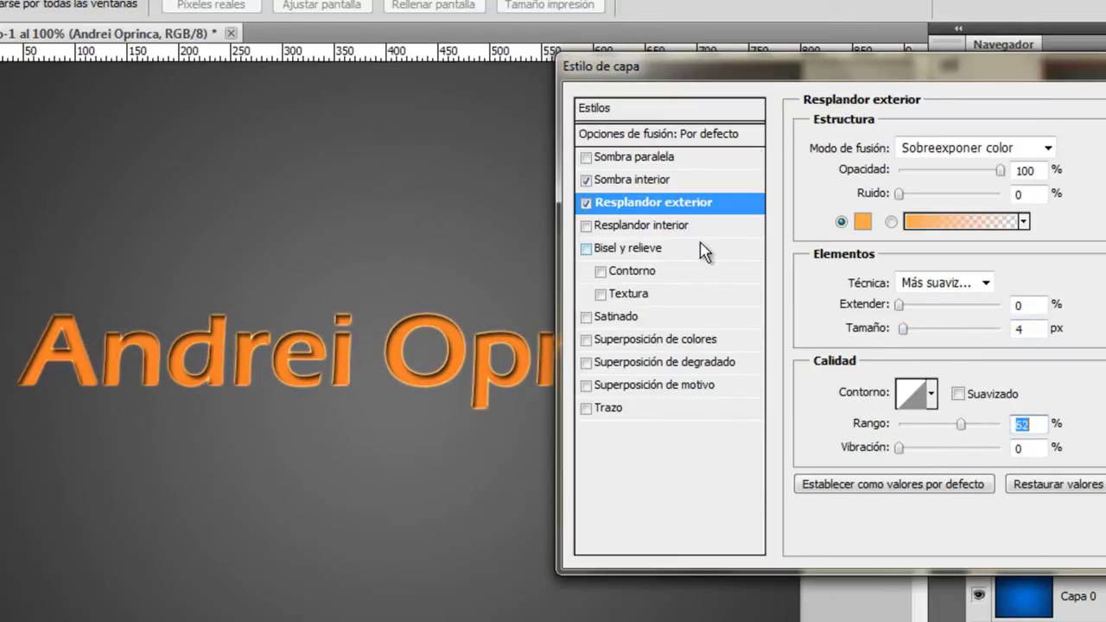
click(586, 204)
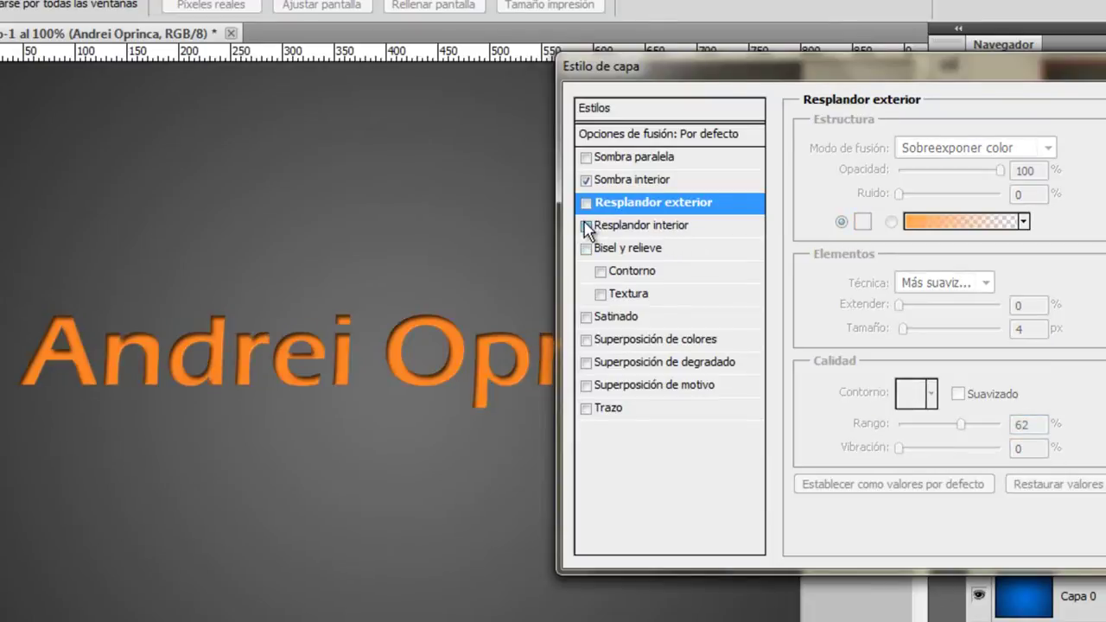
Step: Replace the inner shadow with a bevel: 120° without global light, 388% depth, 1 px size
click(639, 248)
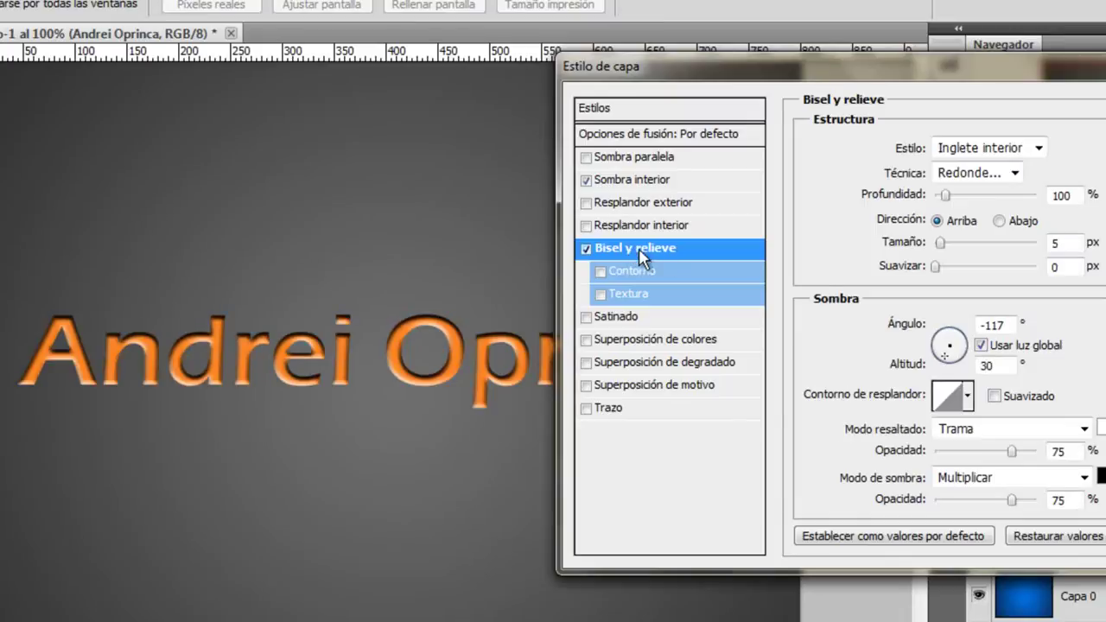
click(586, 180)
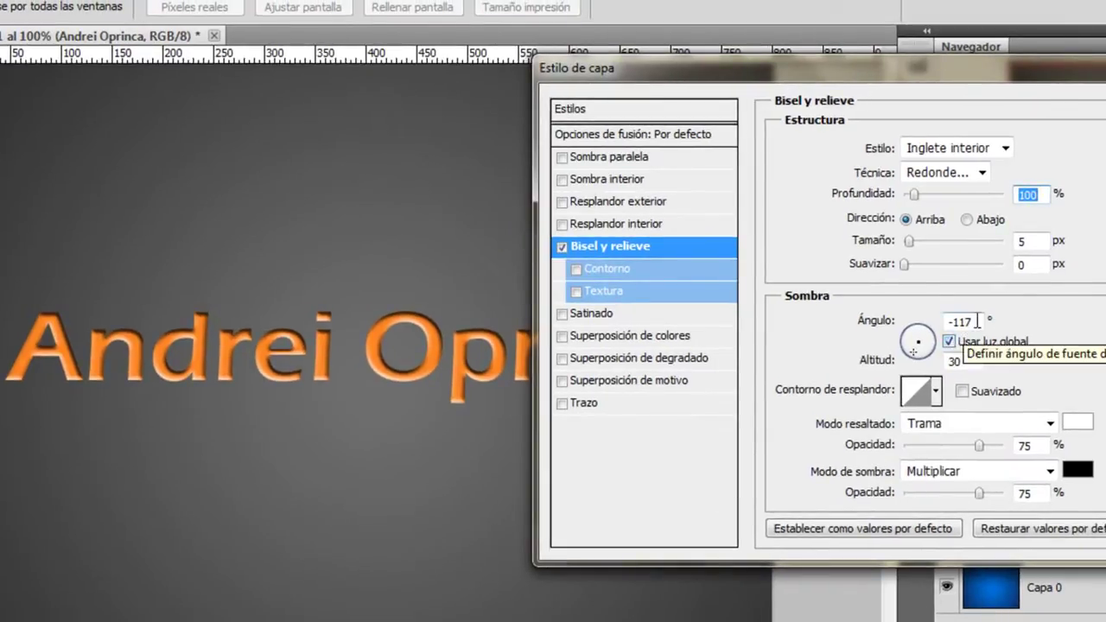
double_click(964, 322)
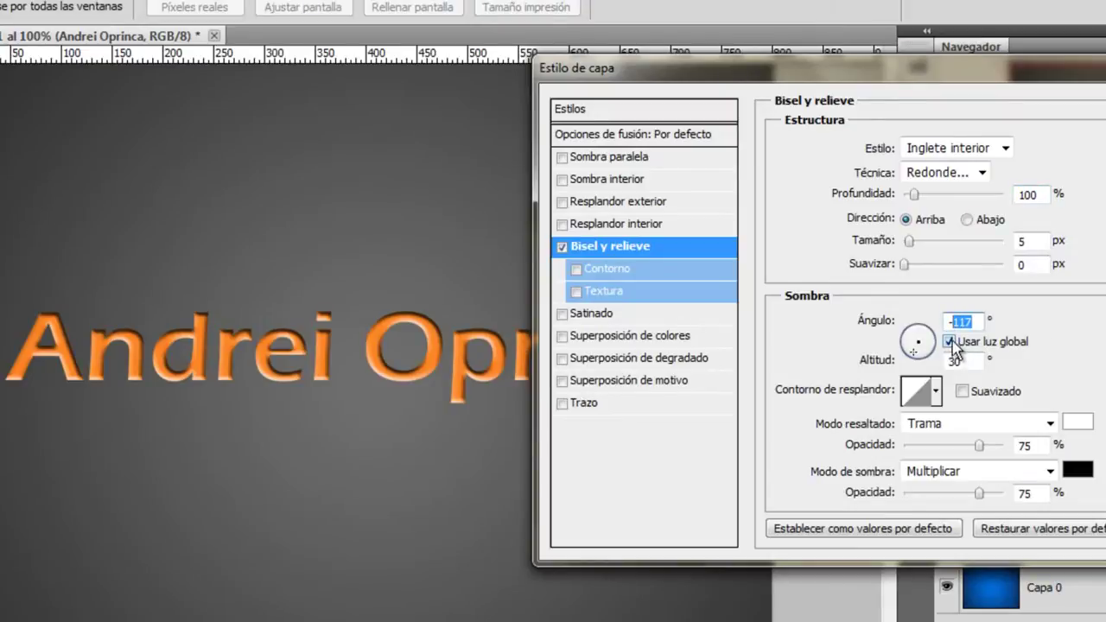
click(950, 343)
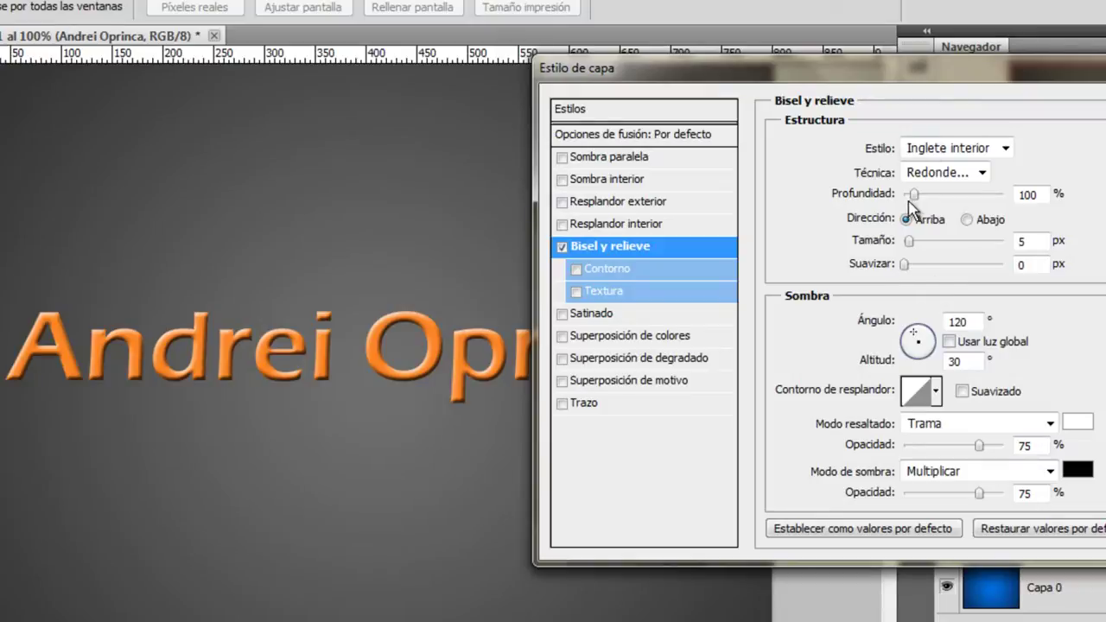
drag(915, 194, 942, 196)
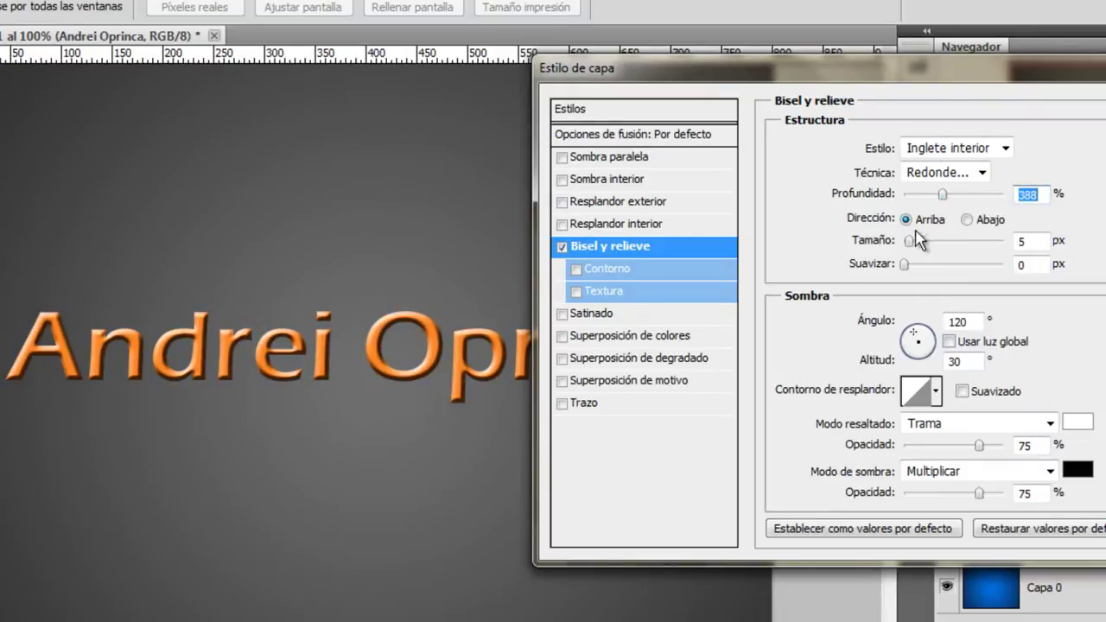
mouse_move(909, 241)
mouse_down()
mouse_move(923, 243)
mouse_move(904, 242)
mouse_up()
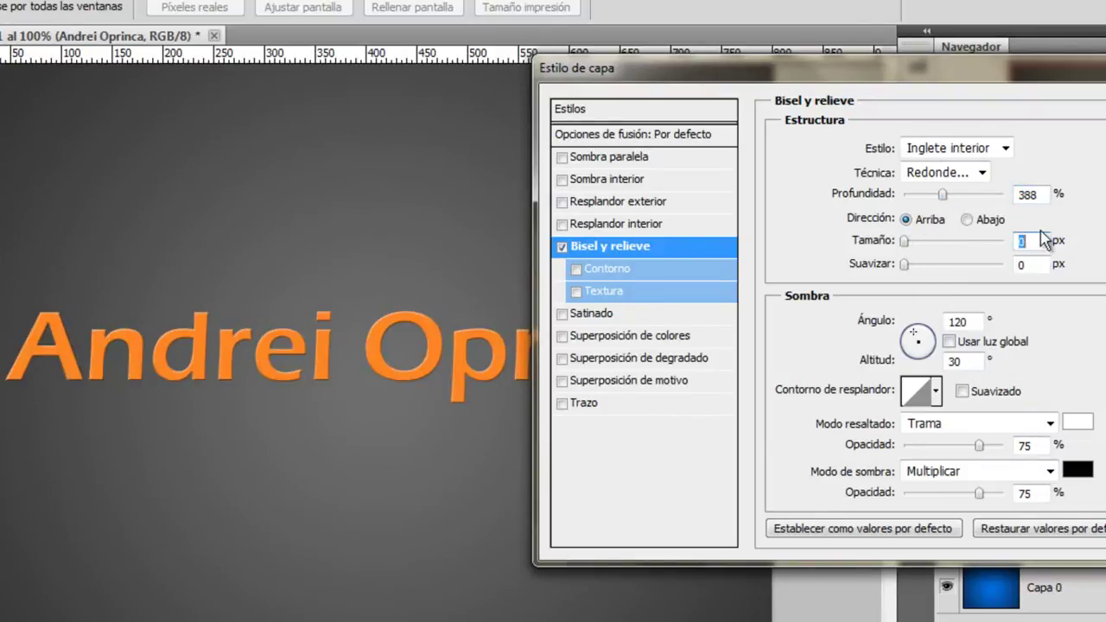
key(Up)
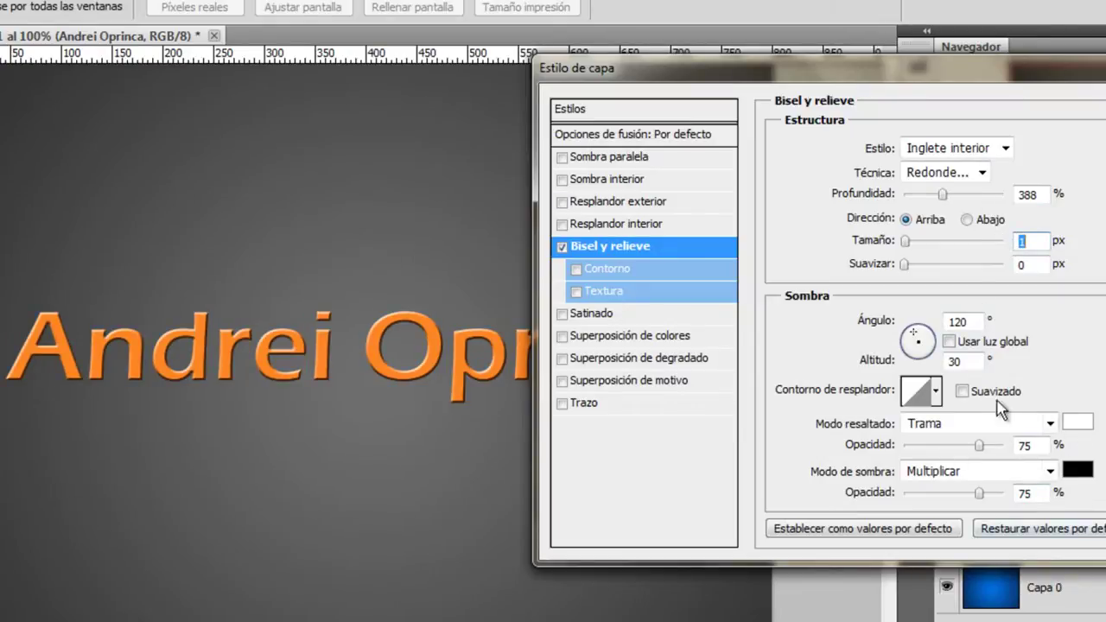
Step: Keep the white bevel highlight and set its blend mode to Superponer
click(1077, 425)
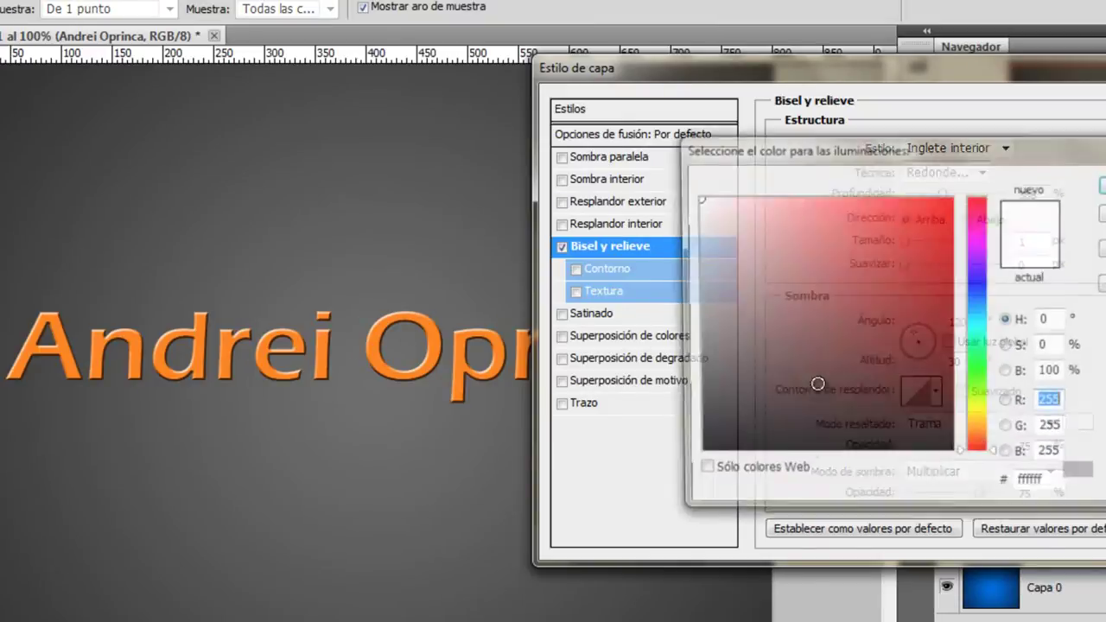
key(Return)
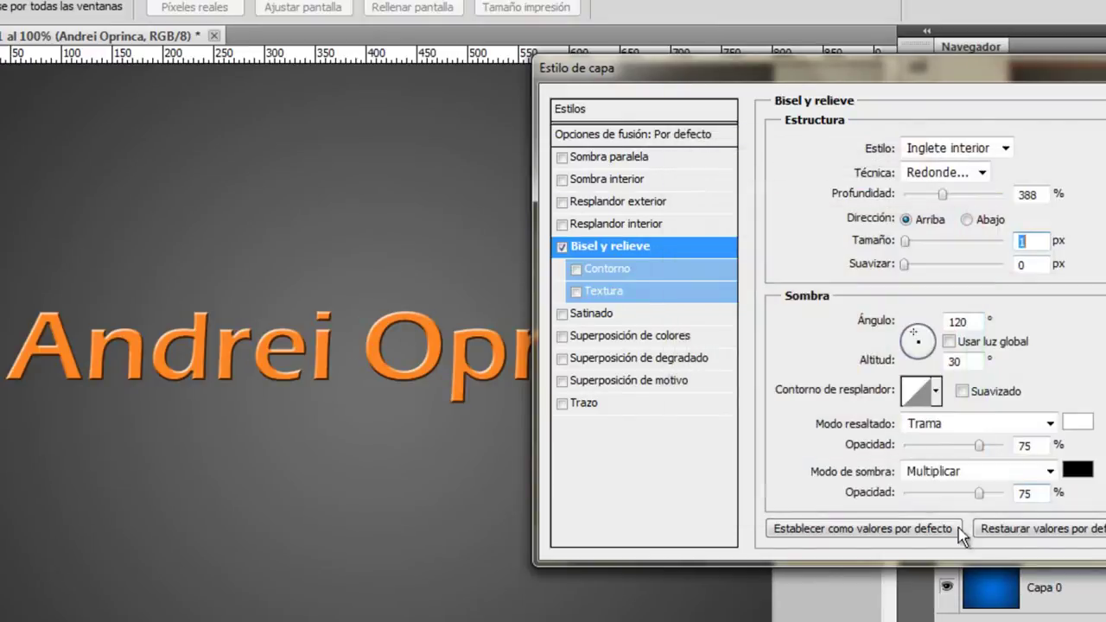
click(952, 425)
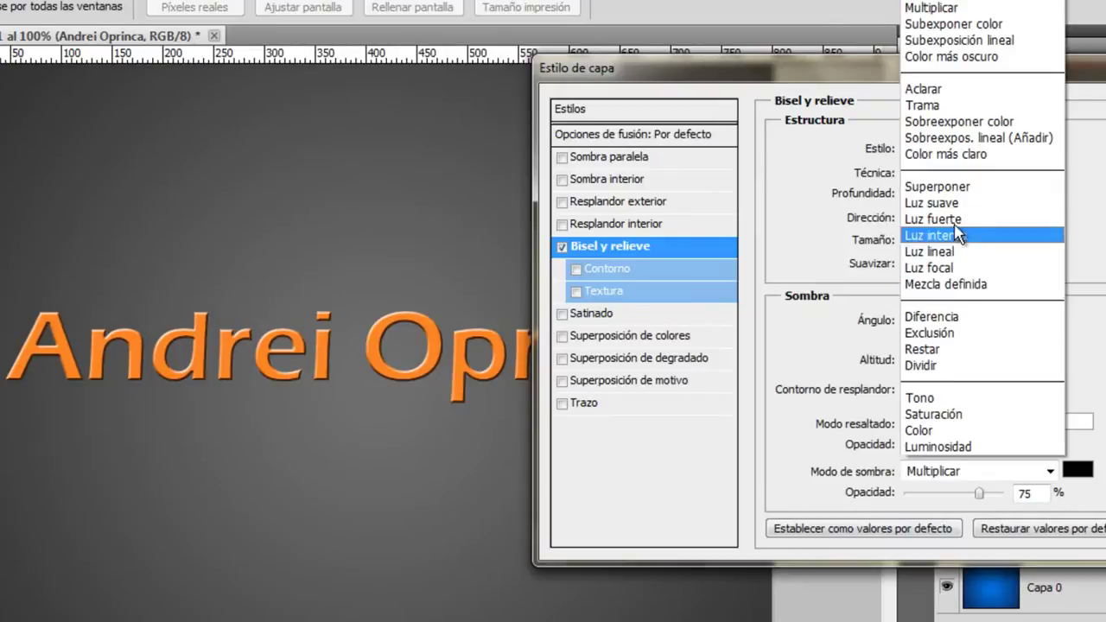
click(1002, 187)
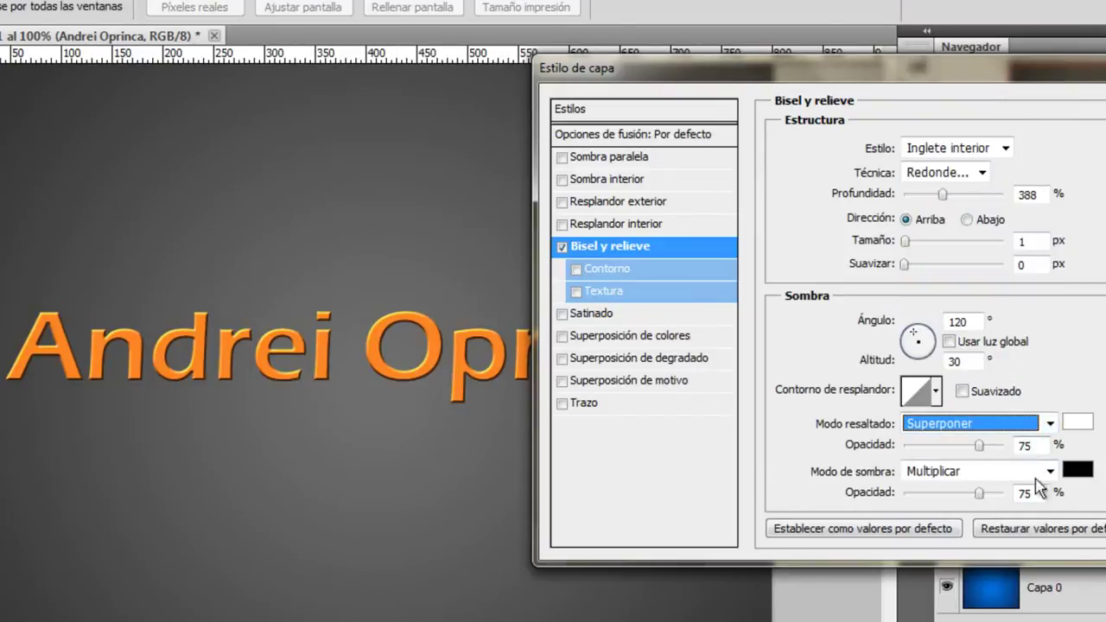
Step: Make the bevel shadow colour pure red and change its blend mode
click(1078, 472)
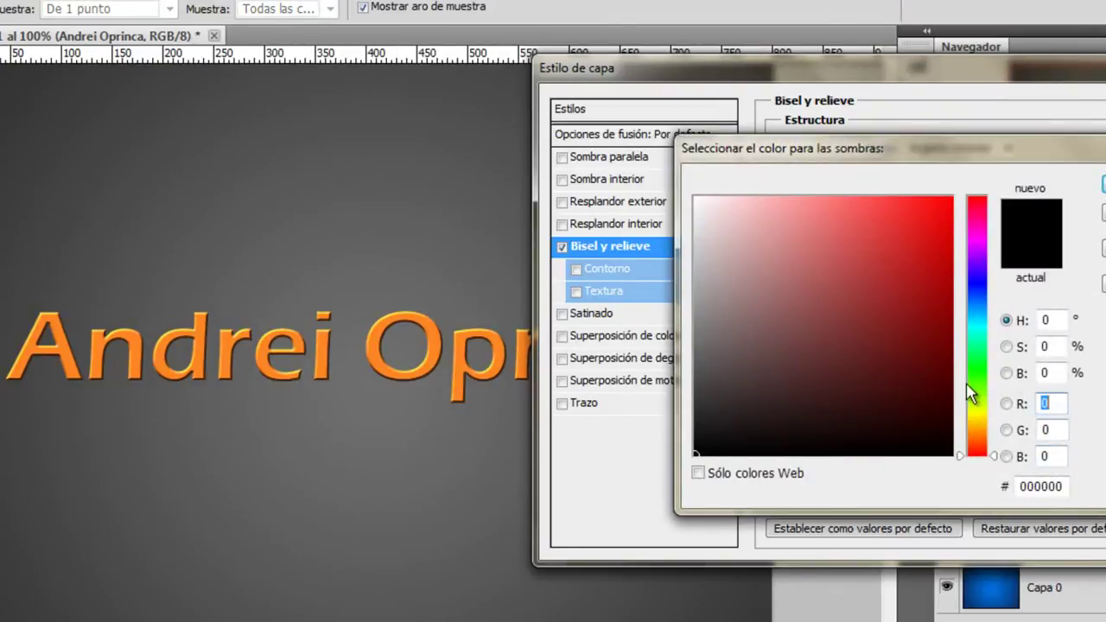
drag(914, 402, 918, 320)
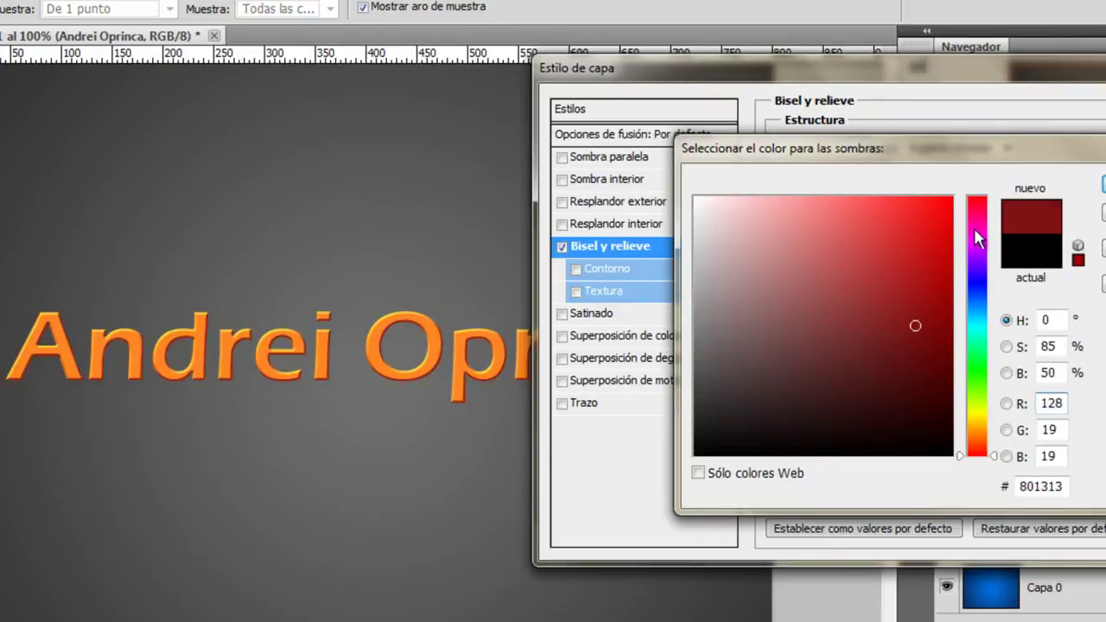
mouse_move(974, 227)
mouse_down()
mouse_move(978, 321)
mouse_move(966, 316)
mouse_up()
drag(987, 234, 976, 197)
drag(913, 249, 957, 197)
key(Return)
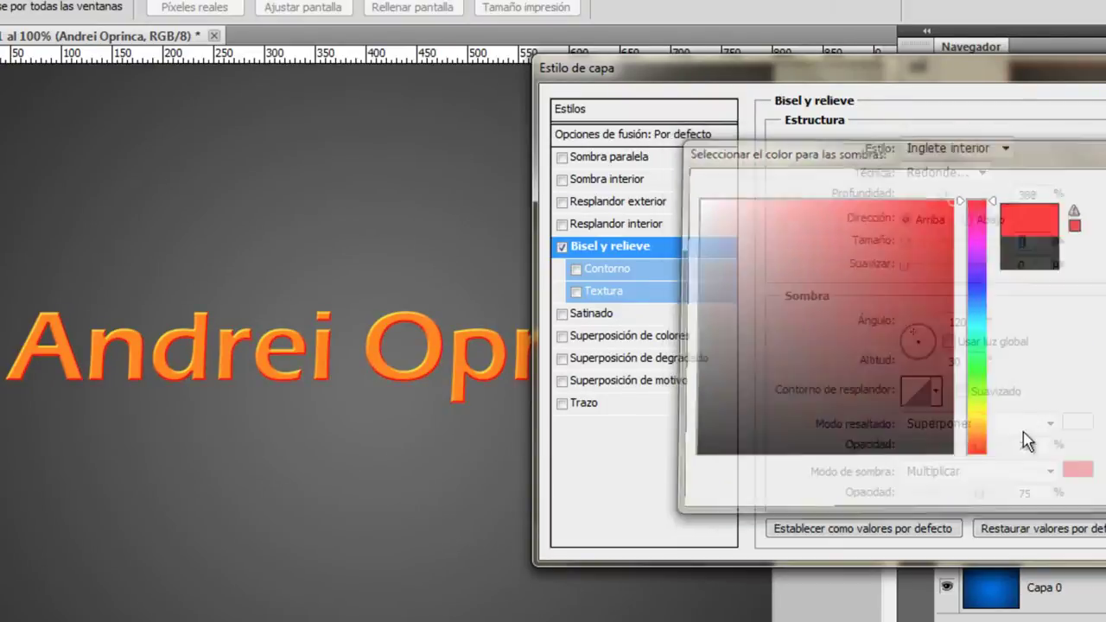
click(1037, 471)
click(948, 239)
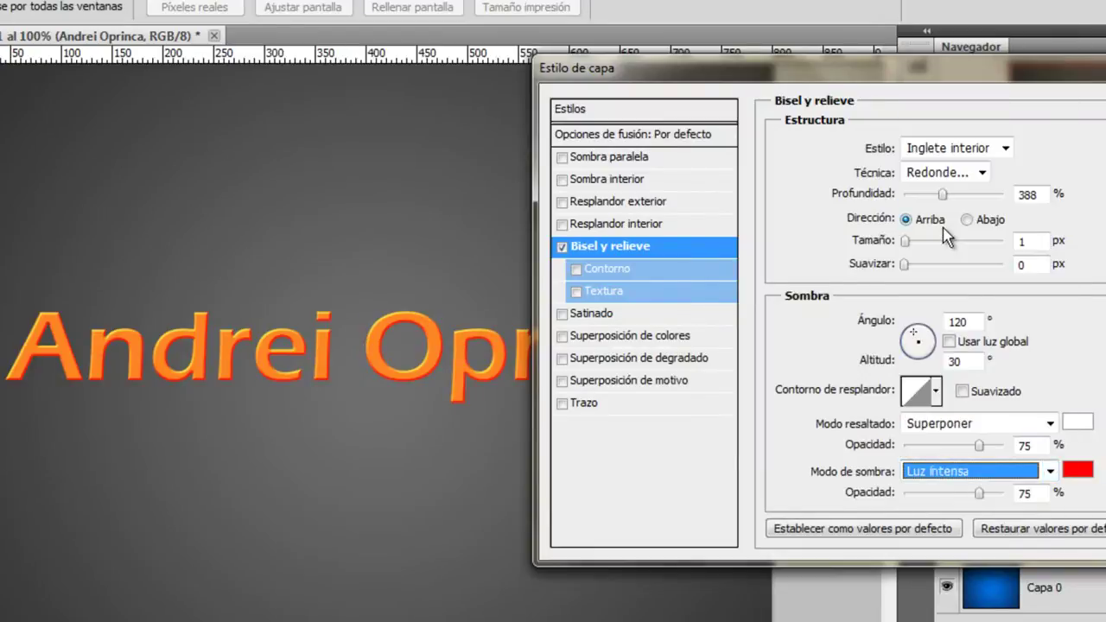
Step: Set bevel depth to 429% and technique to Cincel duro, then switch the bevel off
scroll(959, 472, down, 1)
scroll(961, 474, down, 4)
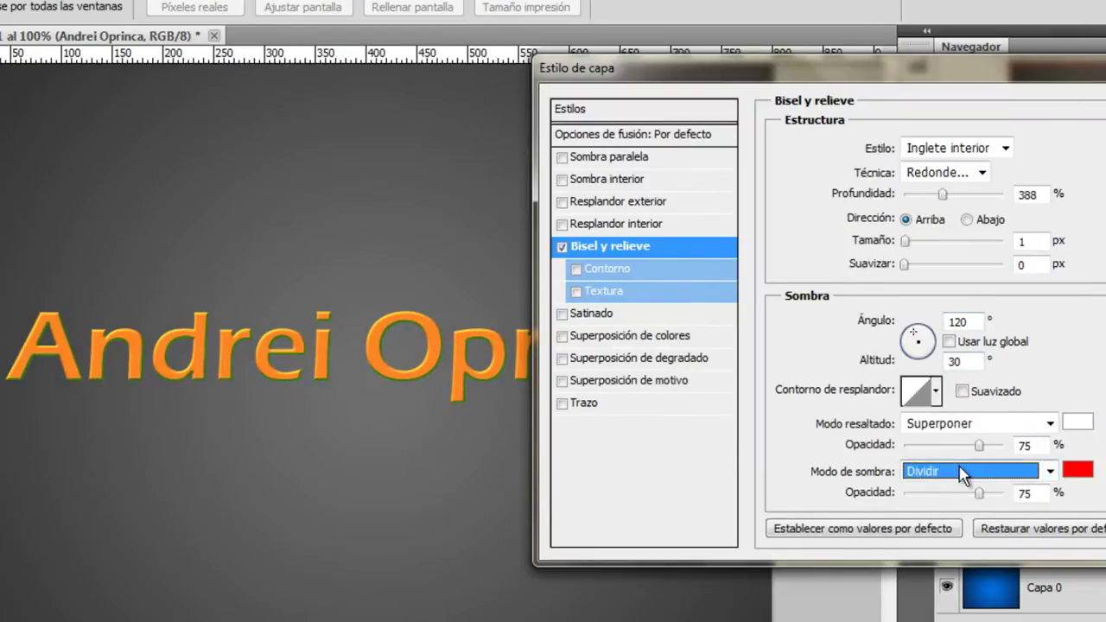
scroll(962, 474, down, 1)
scroll(962, 474, up, 1)
scroll(962, 474, up, 6)
scroll(962, 474, up, 4)
scroll(962, 474, up, 1)
scroll(961, 474, up, 10)
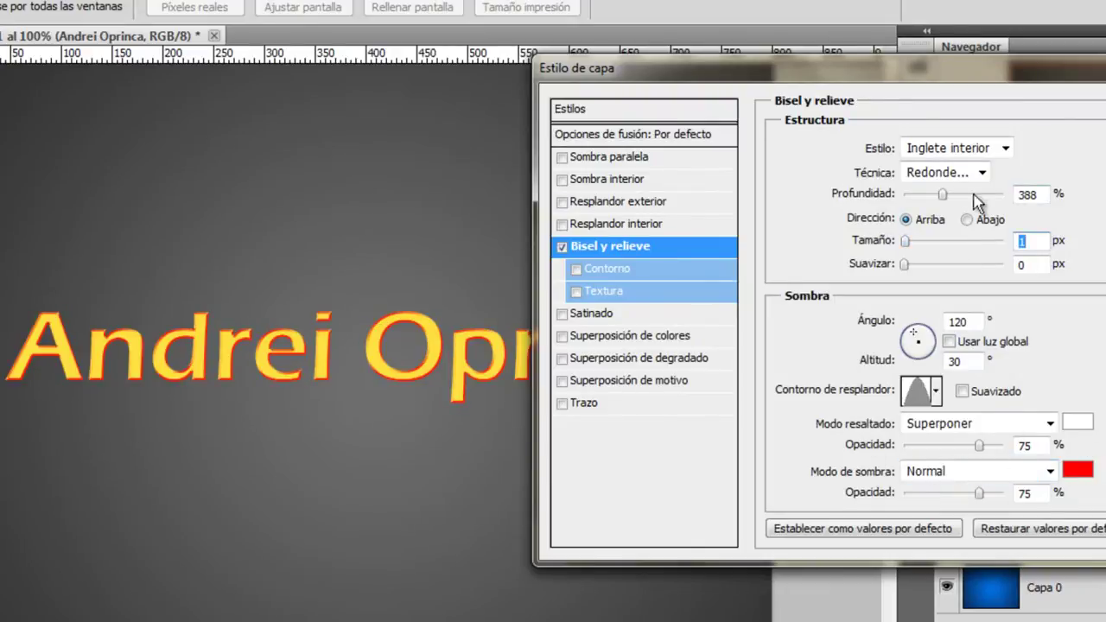
drag(941, 193, 946, 195)
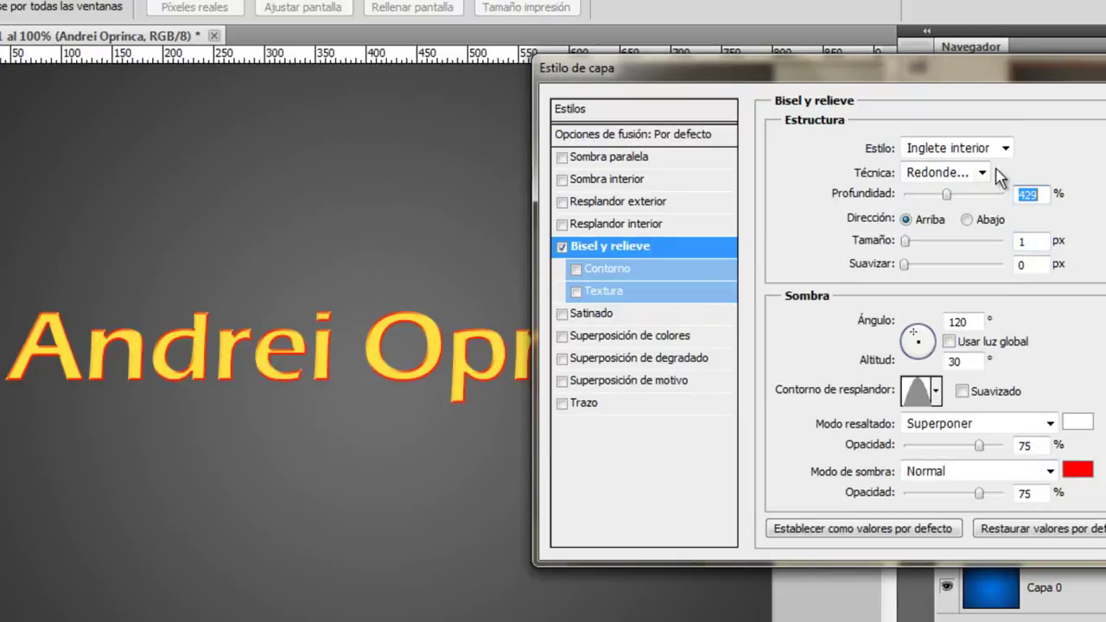
click(983, 173)
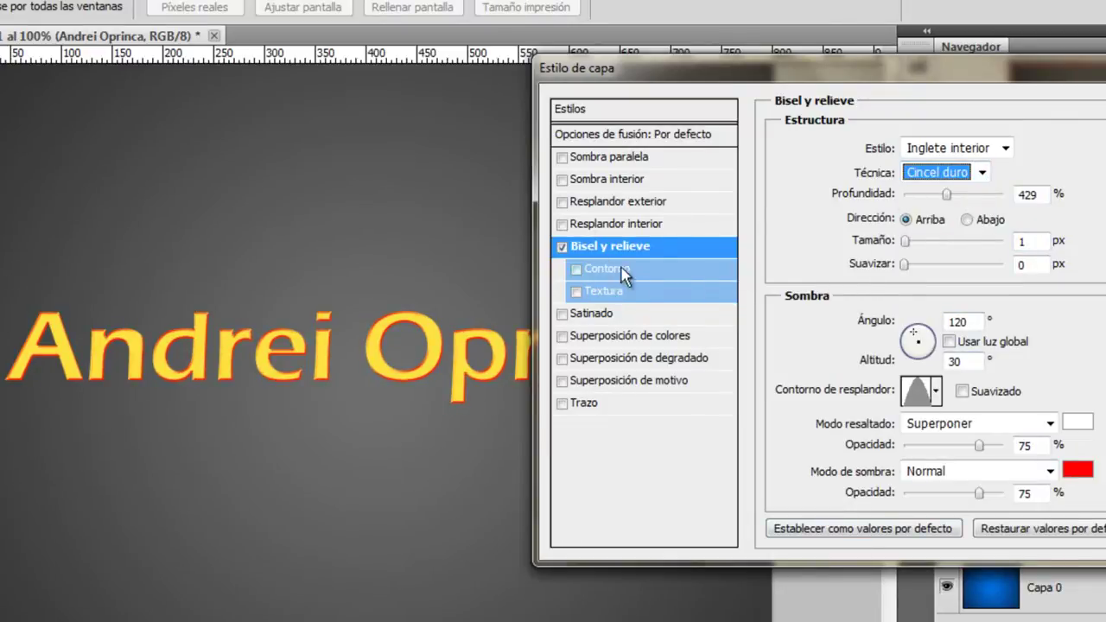
click(563, 248)
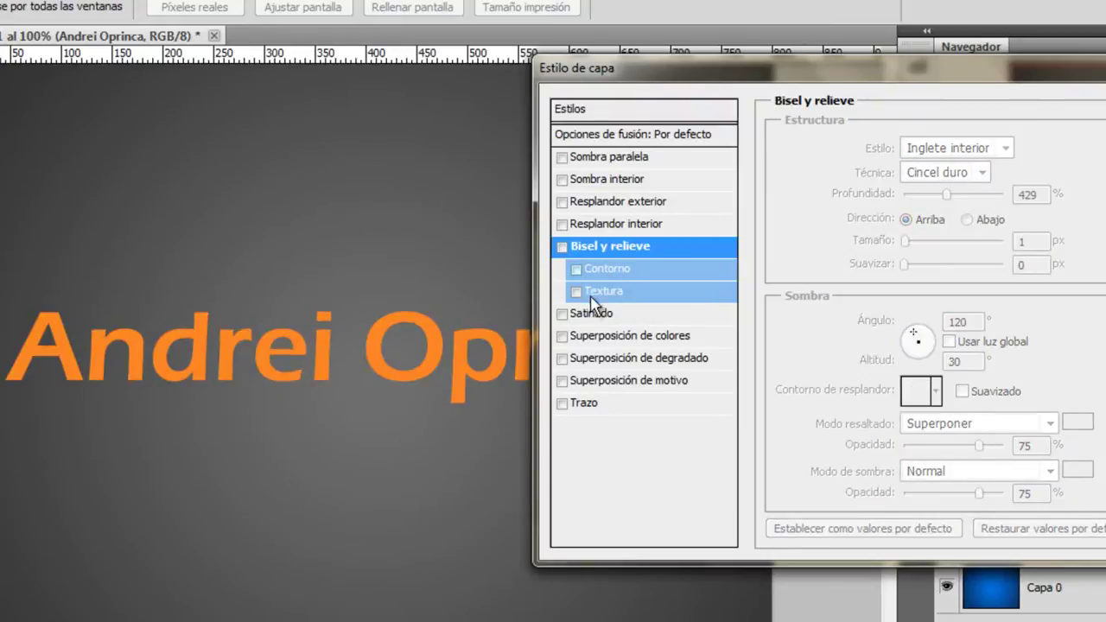
click(593, 311)
Step: Turn on a colour overlay and try several colours before cancelling to keep red
click(649, 342)
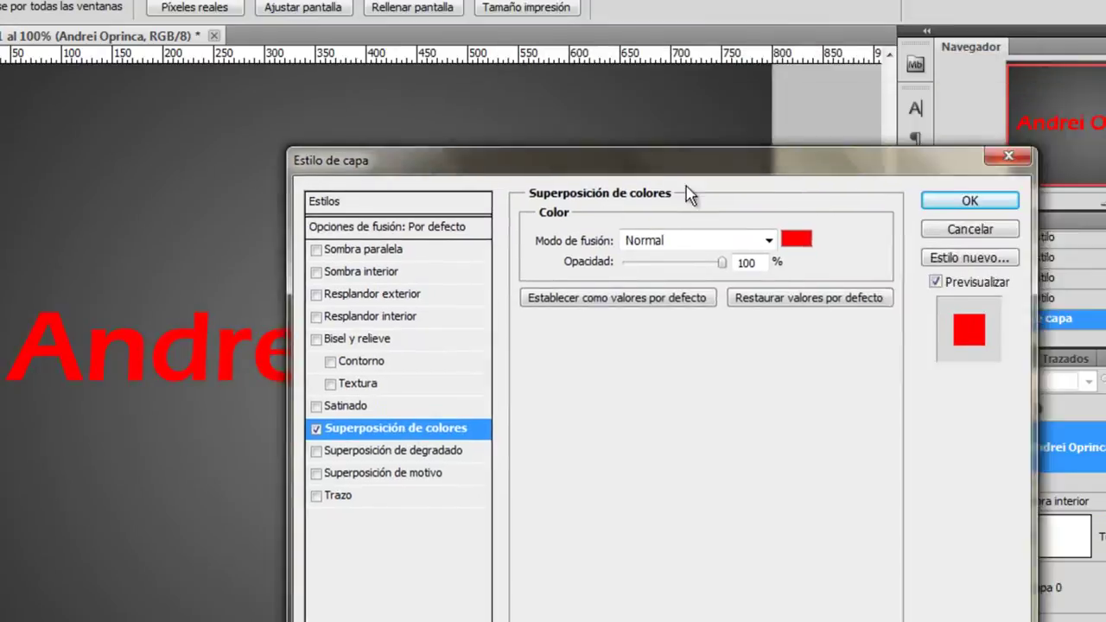
drag(921, 87, 786, 74)
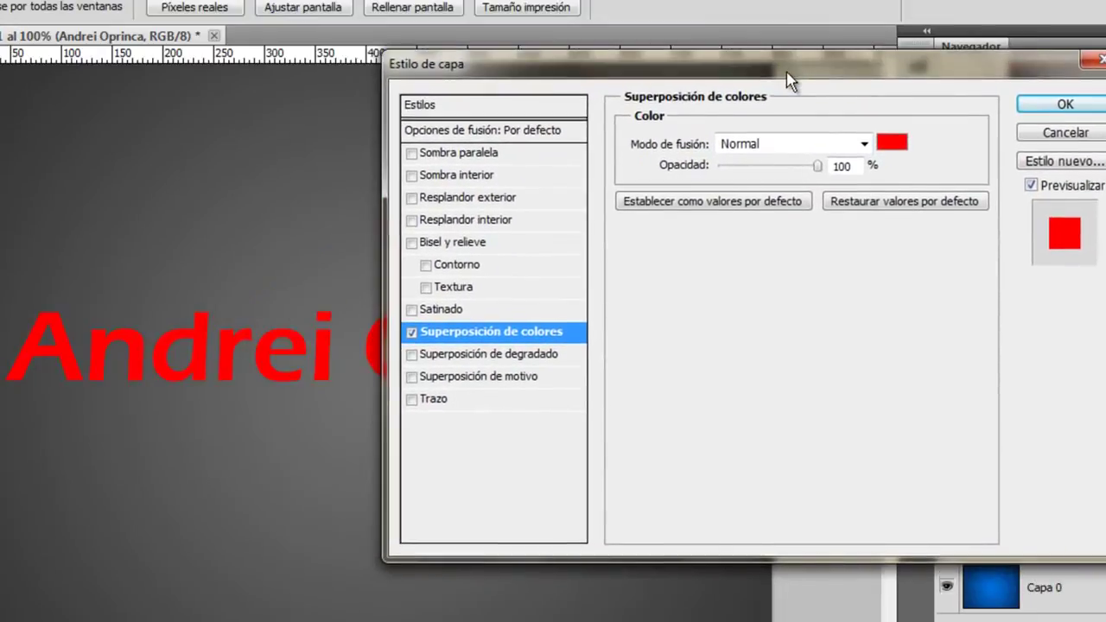
click(890, 152)
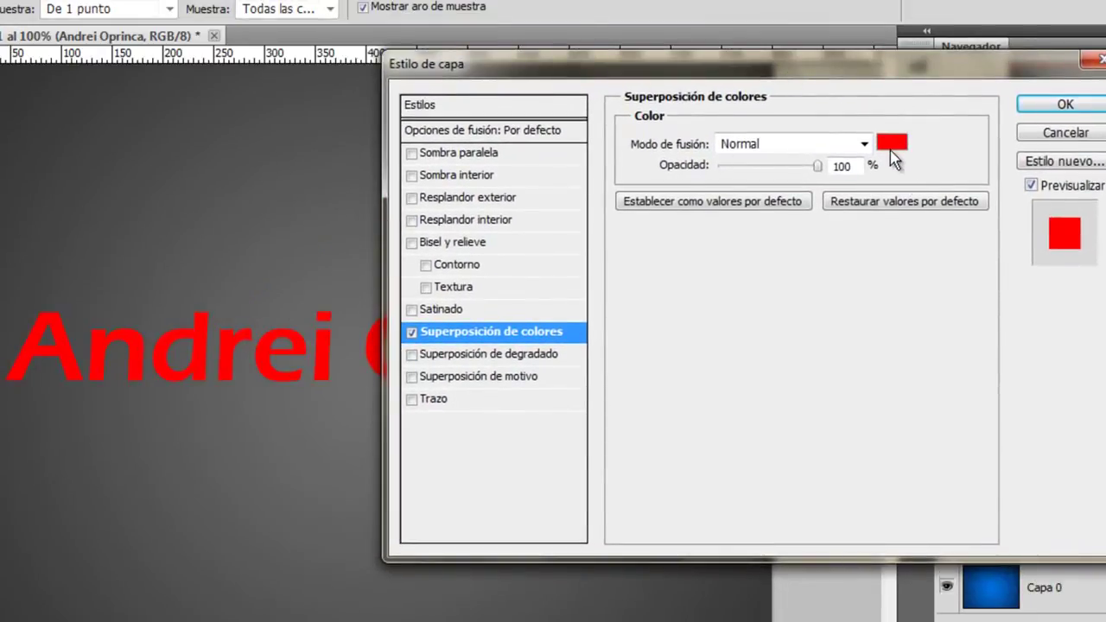
click(976, 437)
click(938, 199)
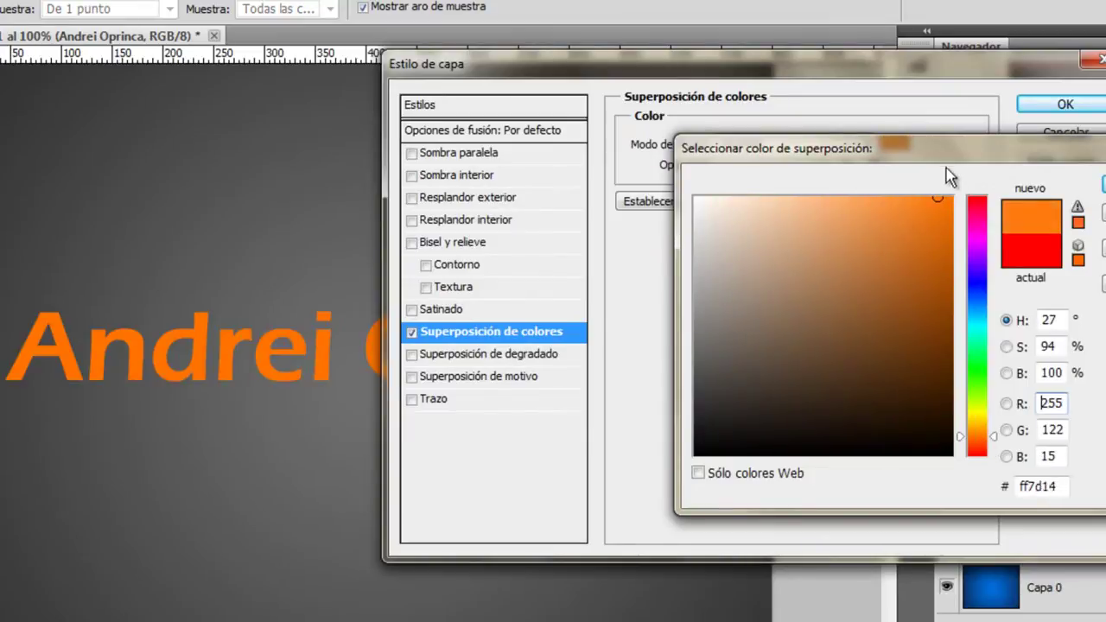
click(978, 220)
click(905, 242)
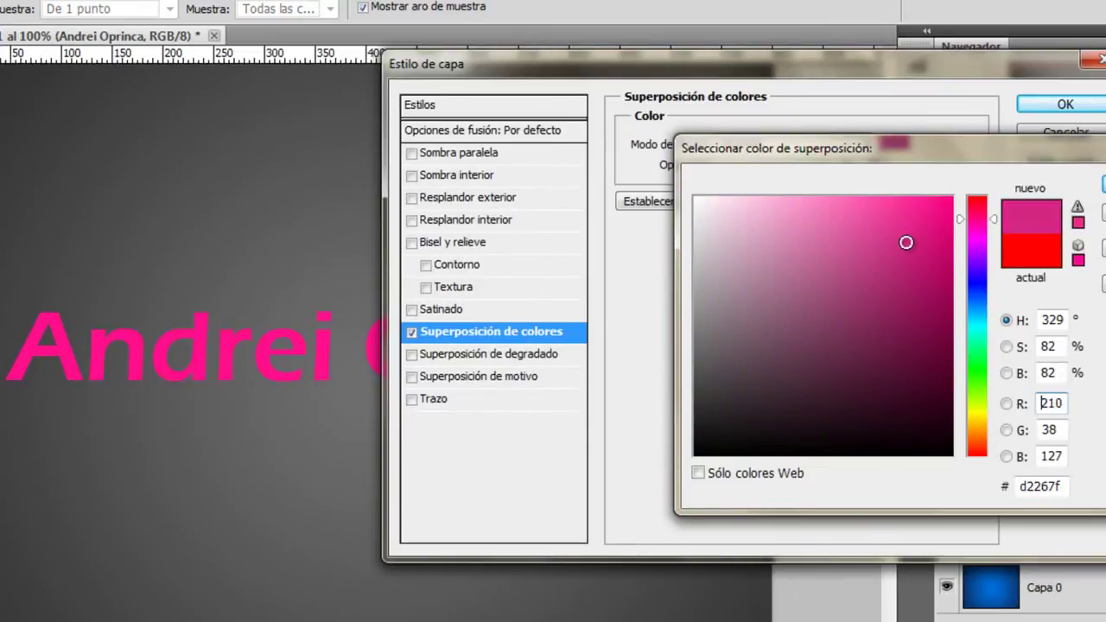
click(887, 279)
click(907, 317)
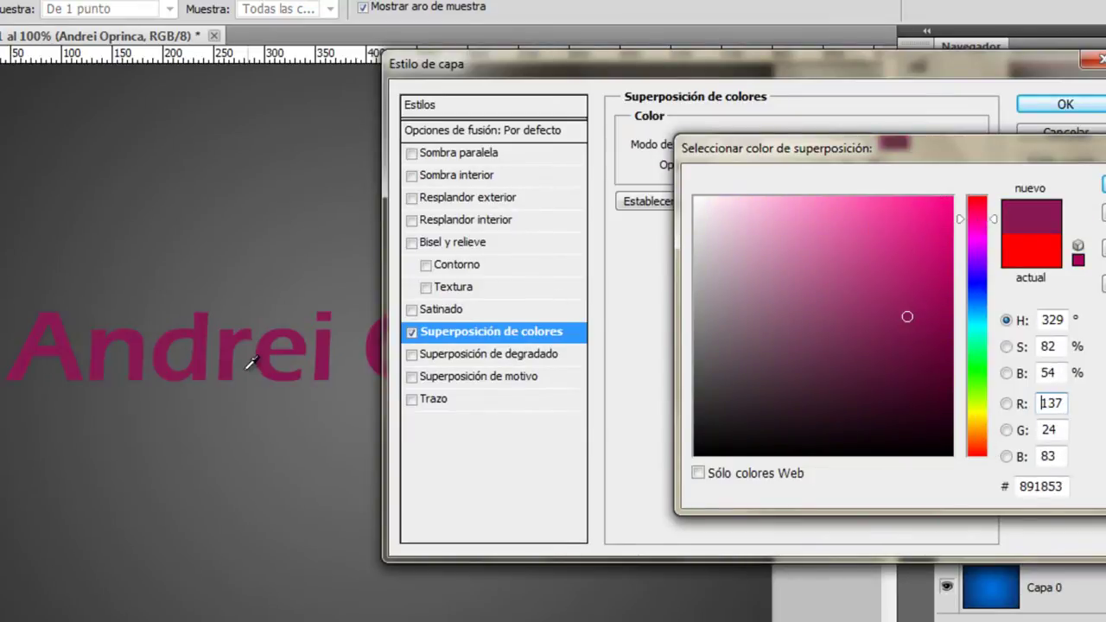
click(916, 368)
click(936, 224)
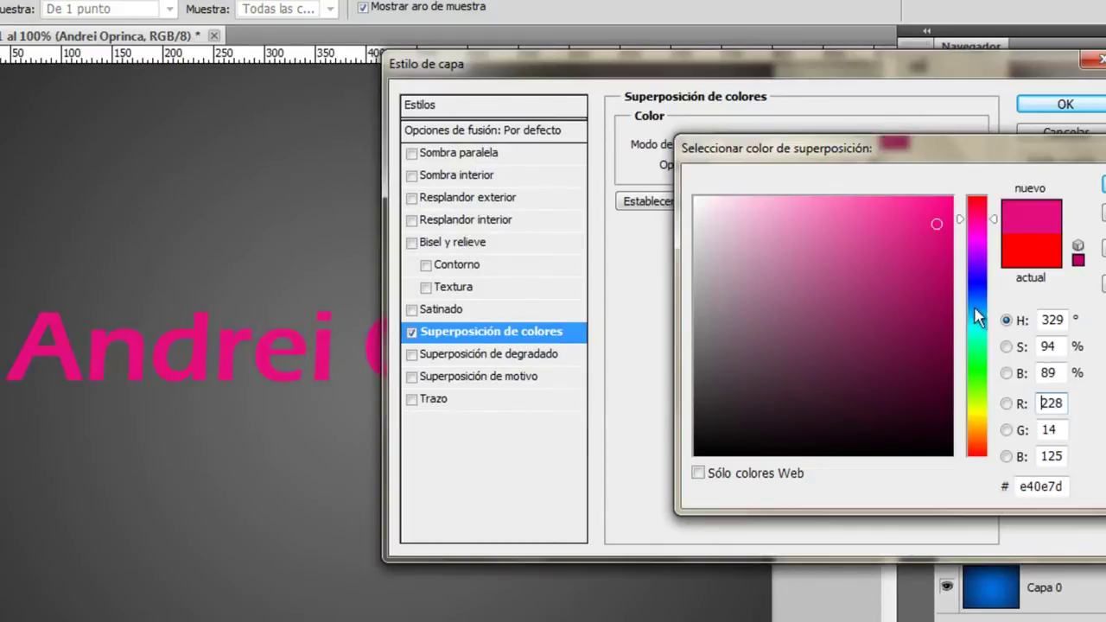
click(977, 411)
click(914, 250)
click(935, 352)
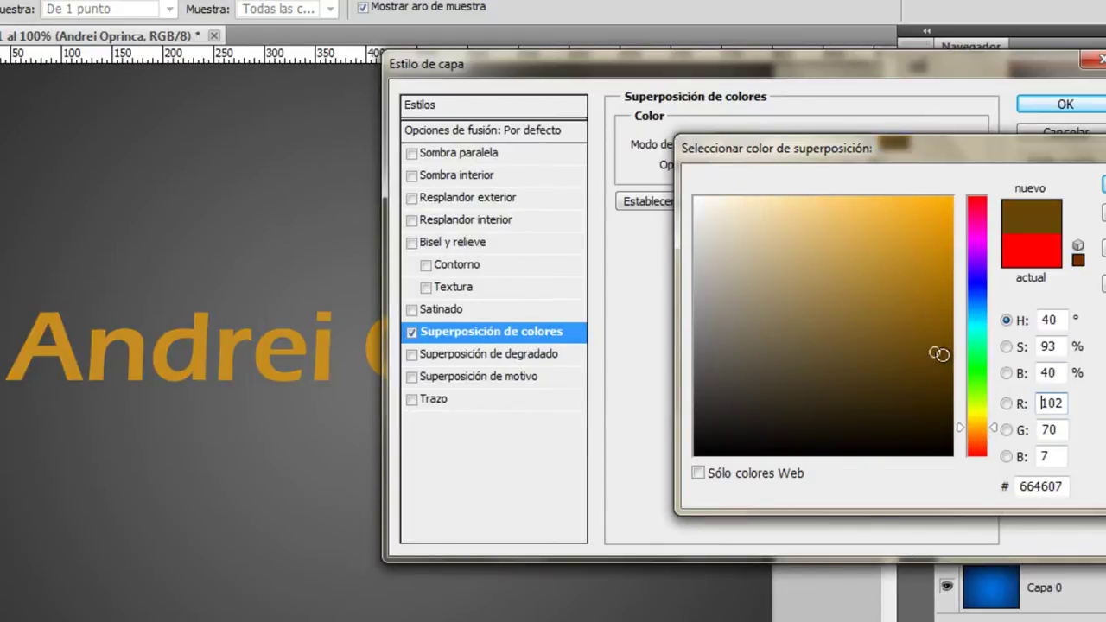
click(1103, 212)
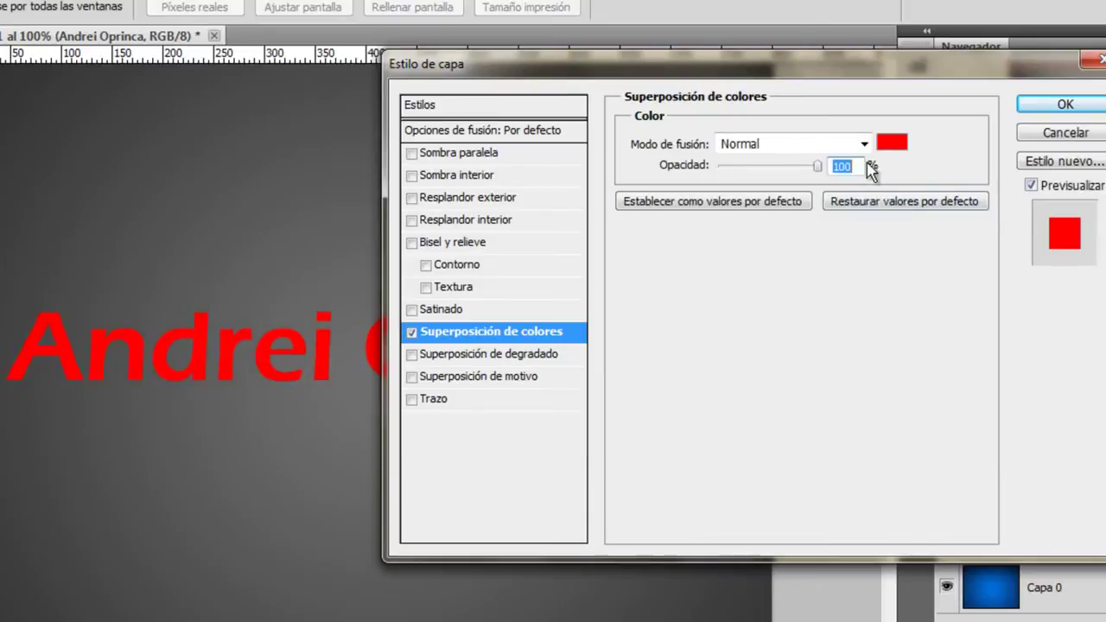
Step: Test a yellow-green overlay, blend mode and opacity, then replace it with a gradient overlay
click(892, 146)
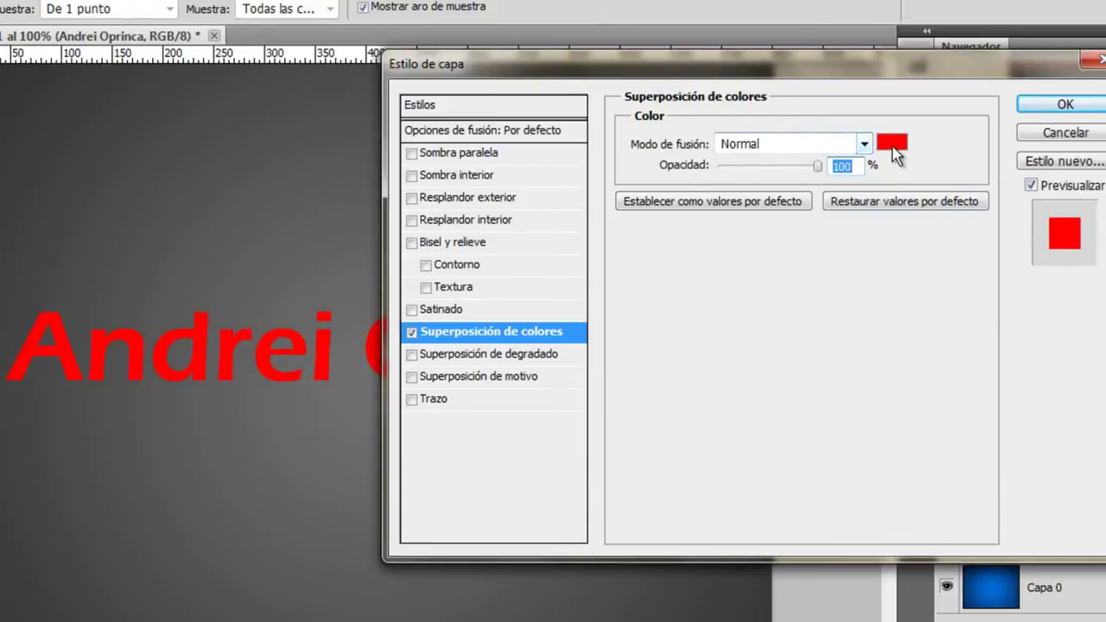
click(989, 406)
click(1103, 184)
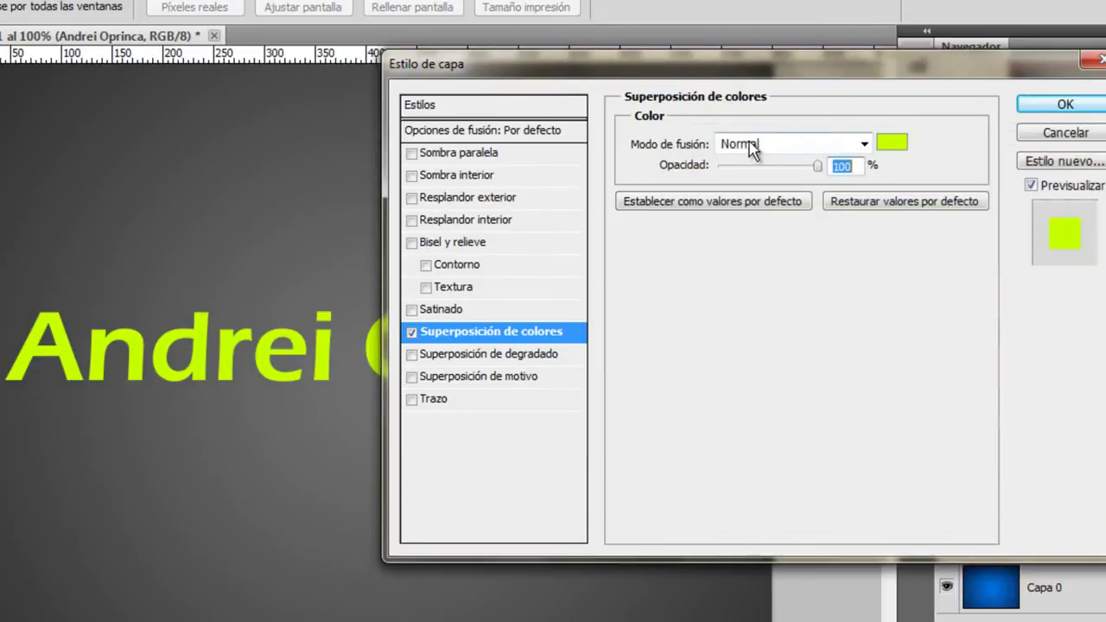
click(761, 144)
click(773, 408)
scroll(795, 142, down, 1)
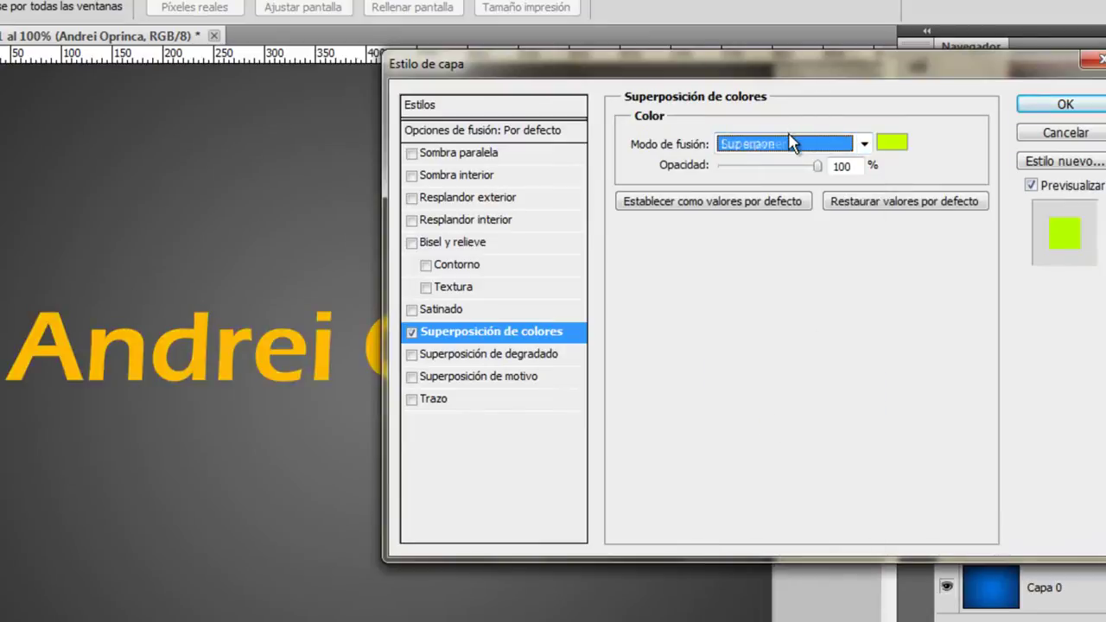
scroll(795, 142, down, 1)
drag(817, 166, 763, 166)
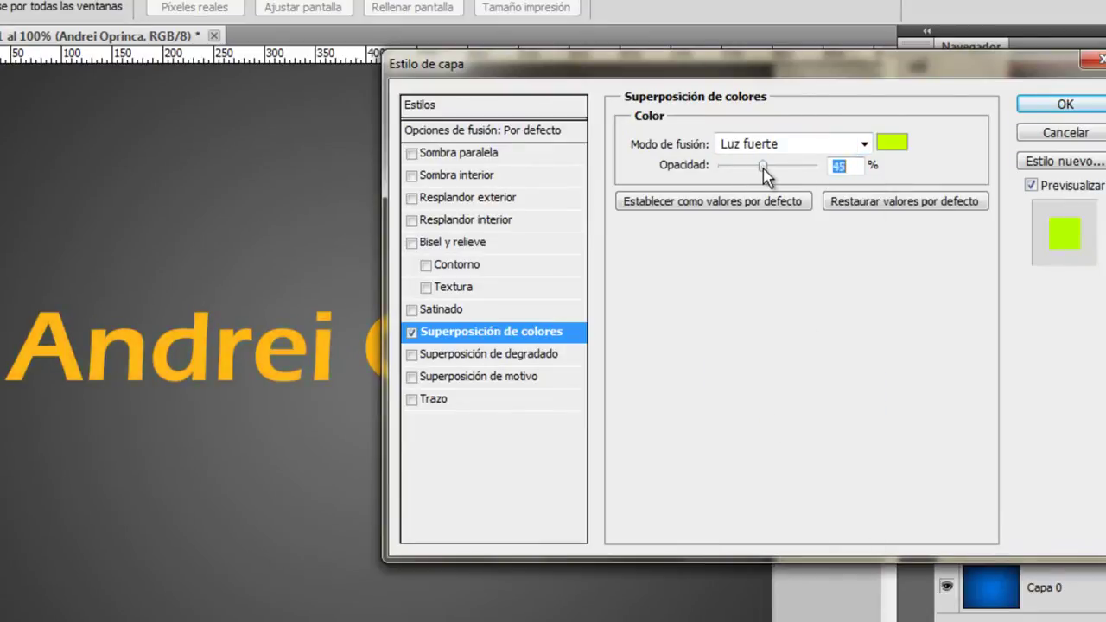
mouse_move(820, 76)
mouse_down()
mouse_move(752, 234)
mouse_move(797, 178)
mouse_move(808, 19)
mouse_up()
drag(789, 132, 838, 132)
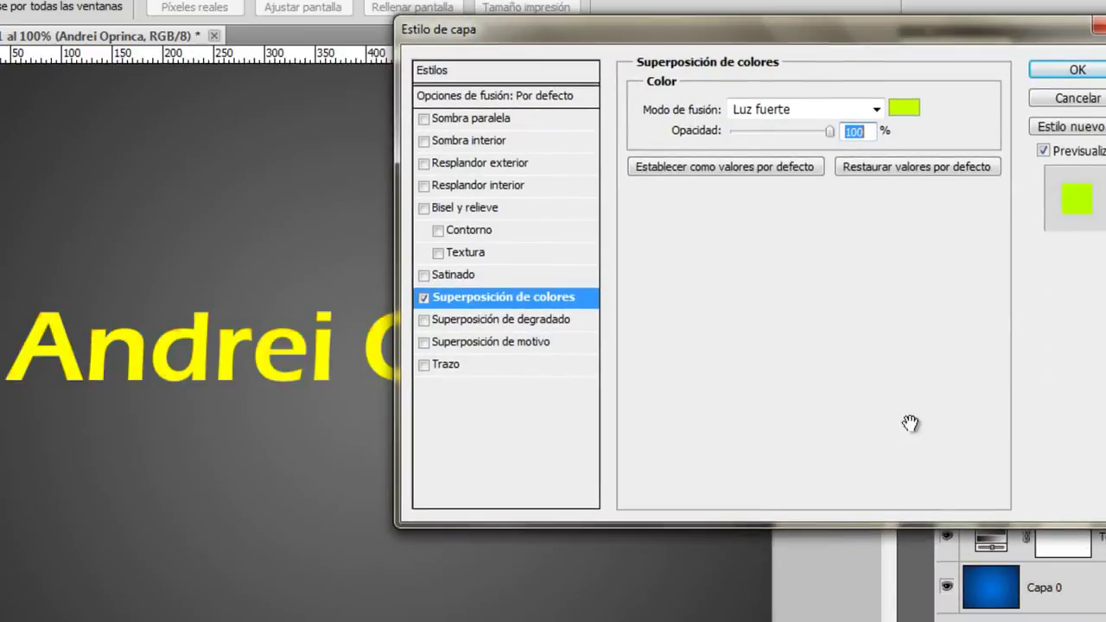
click(423, 298)
click(503, 321)
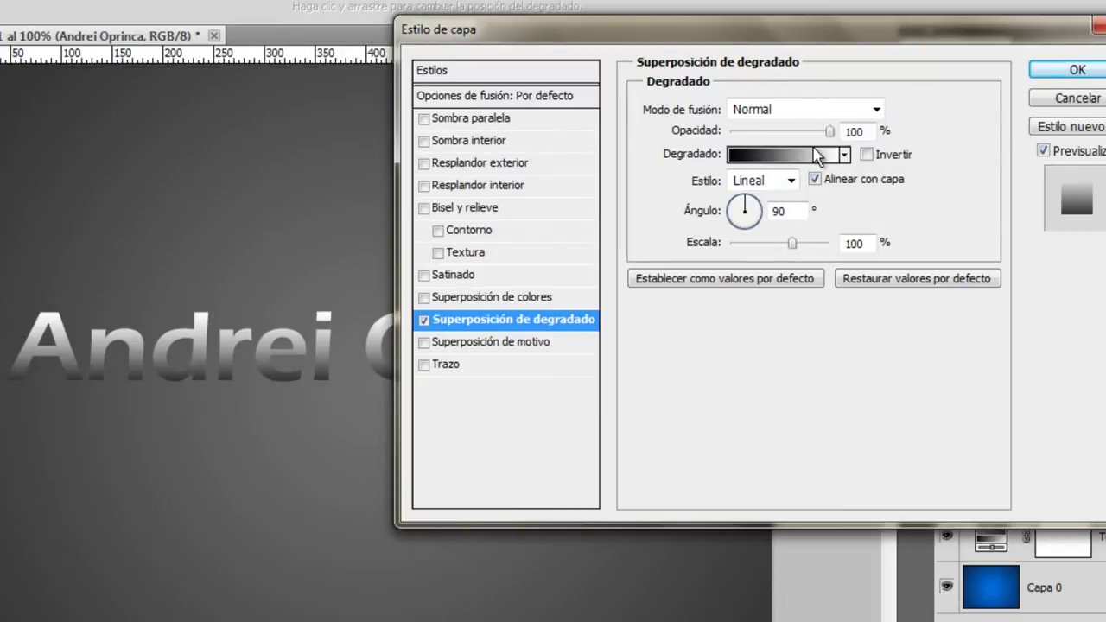
Step: Try Luz suave blending on the gradient overlay, then return it to Normal
click(799, 110)
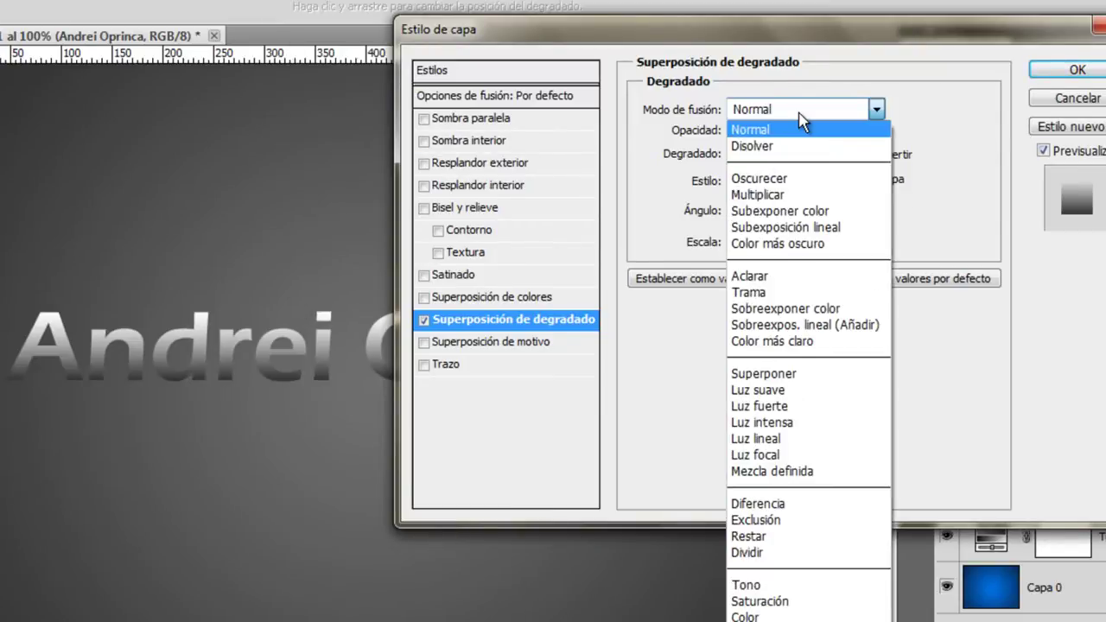
click(786, 393)
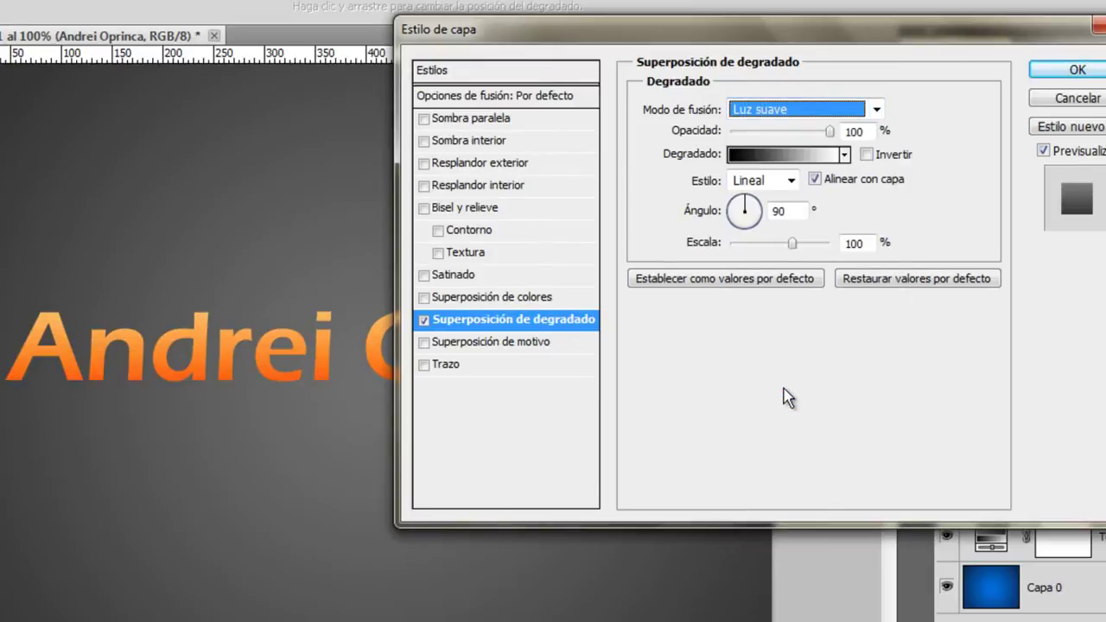
key(Tab)
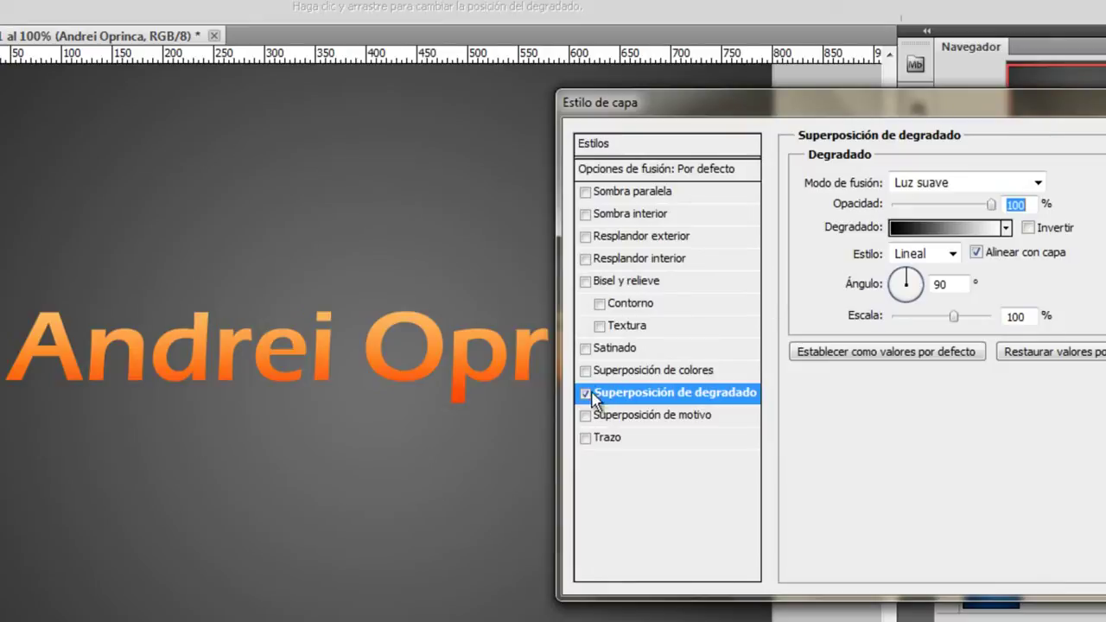
click(584, 393)
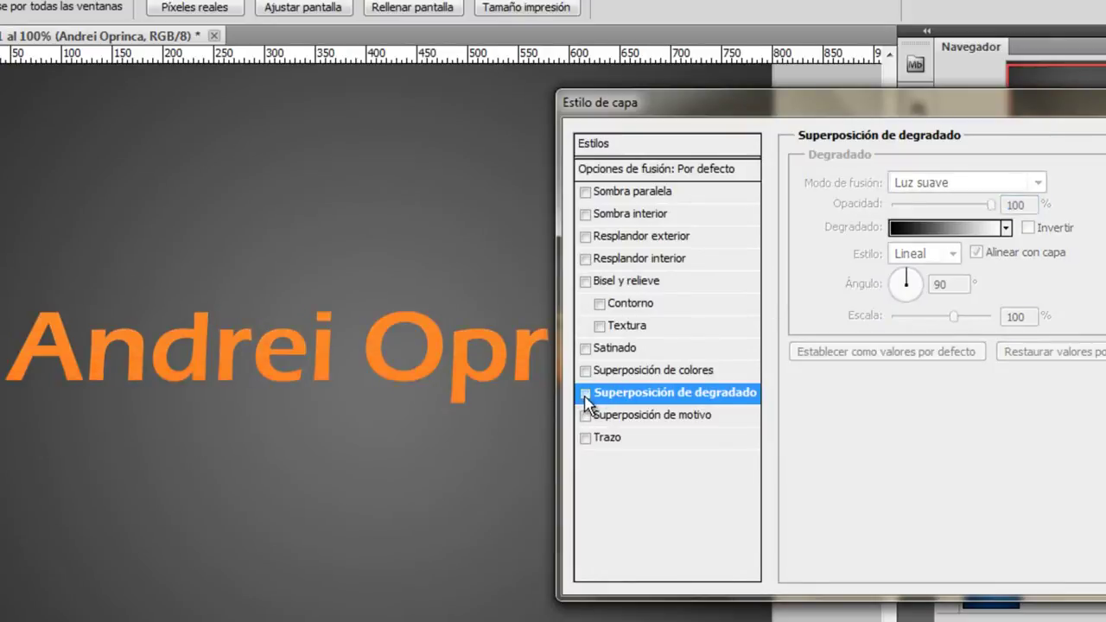
click(950, 229)
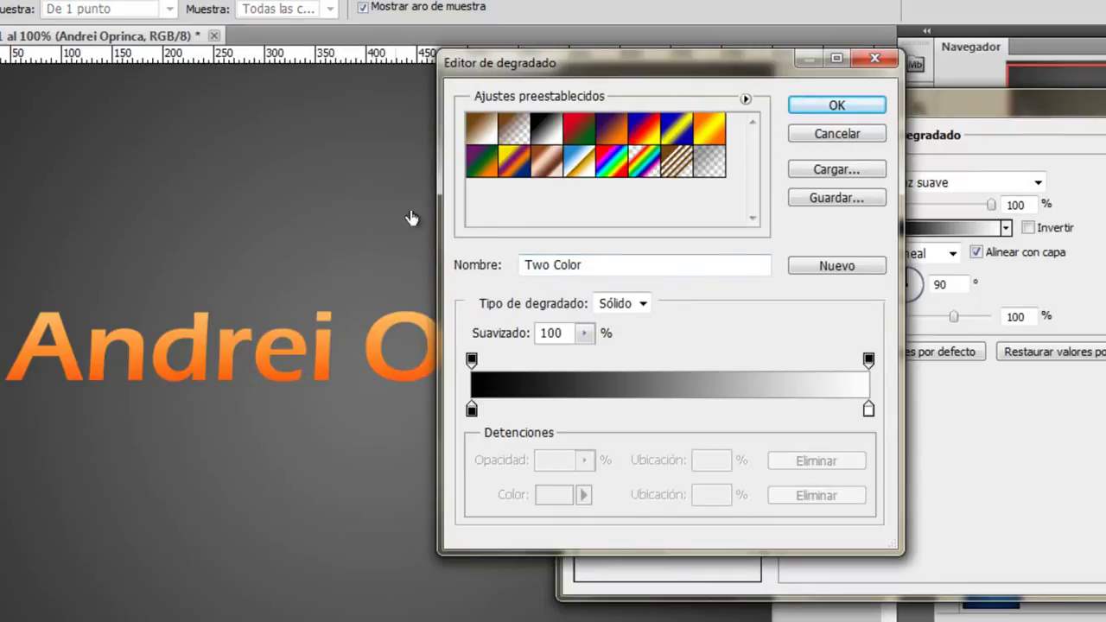
click(834, 104)
click(962, 184)
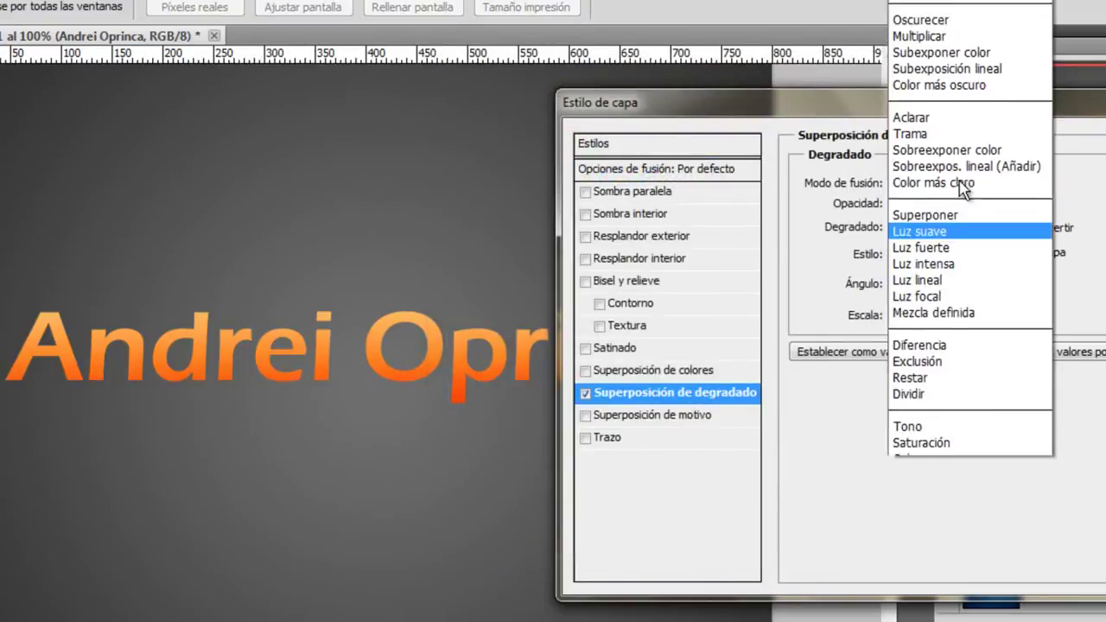
click(964, 204)
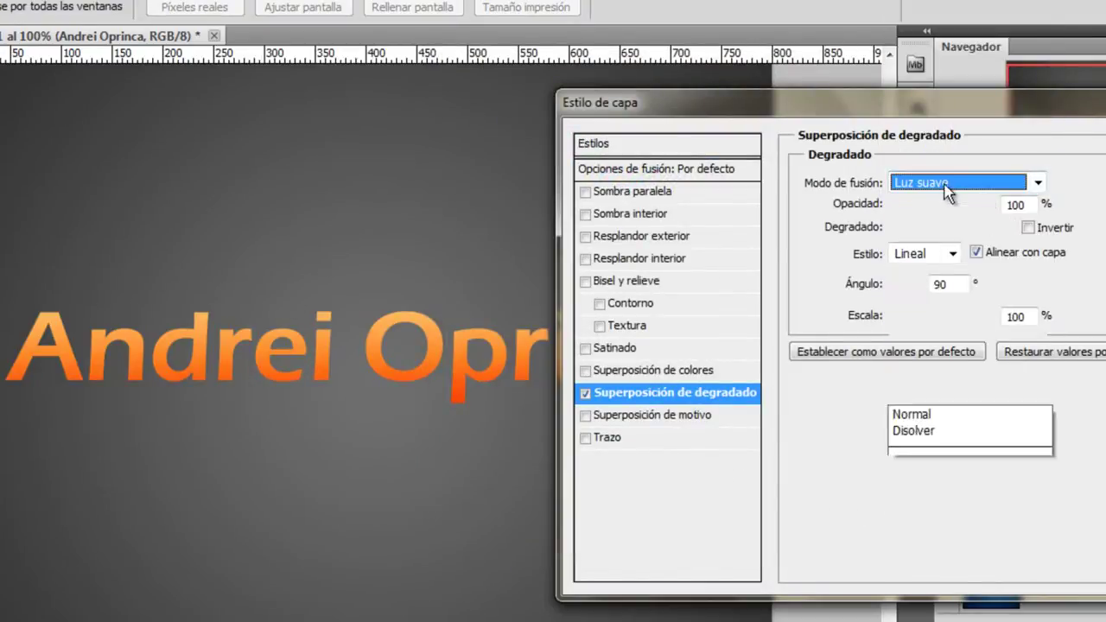
click(968, 92)
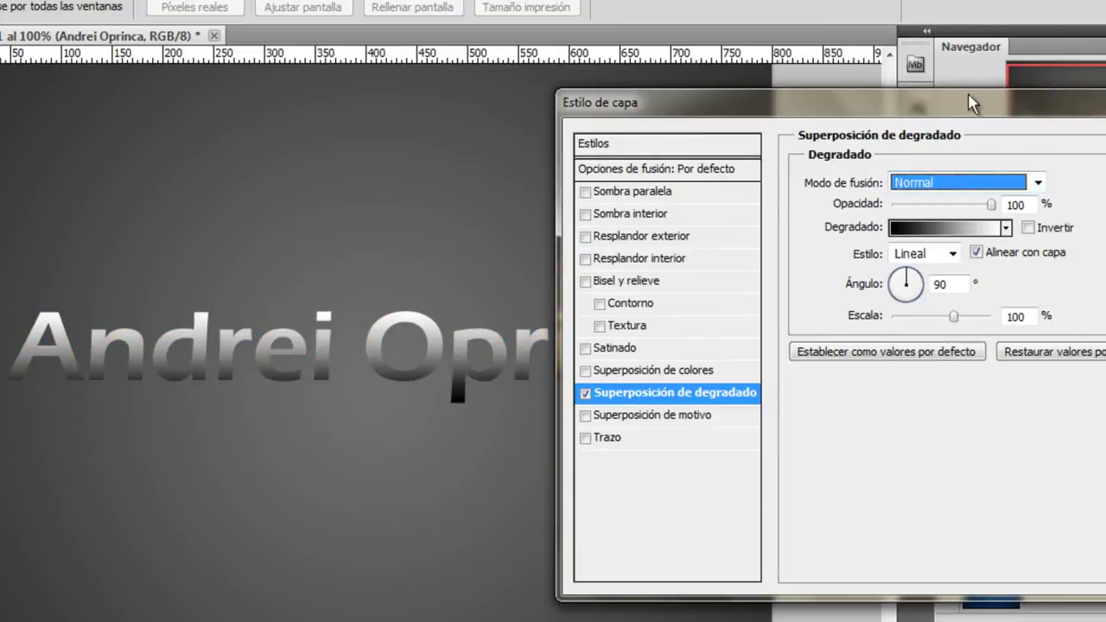
Step: Try several gradient presets, then switch the text to a blue bubble pattern overlay
click(948, 227)
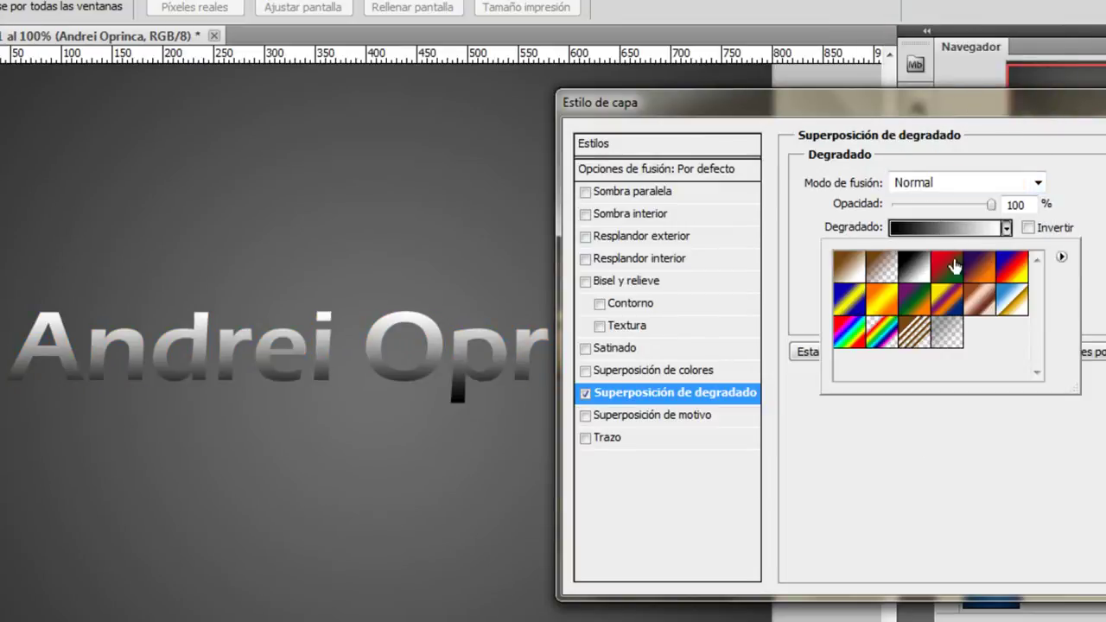
click(979, 270)
click(879, 313)
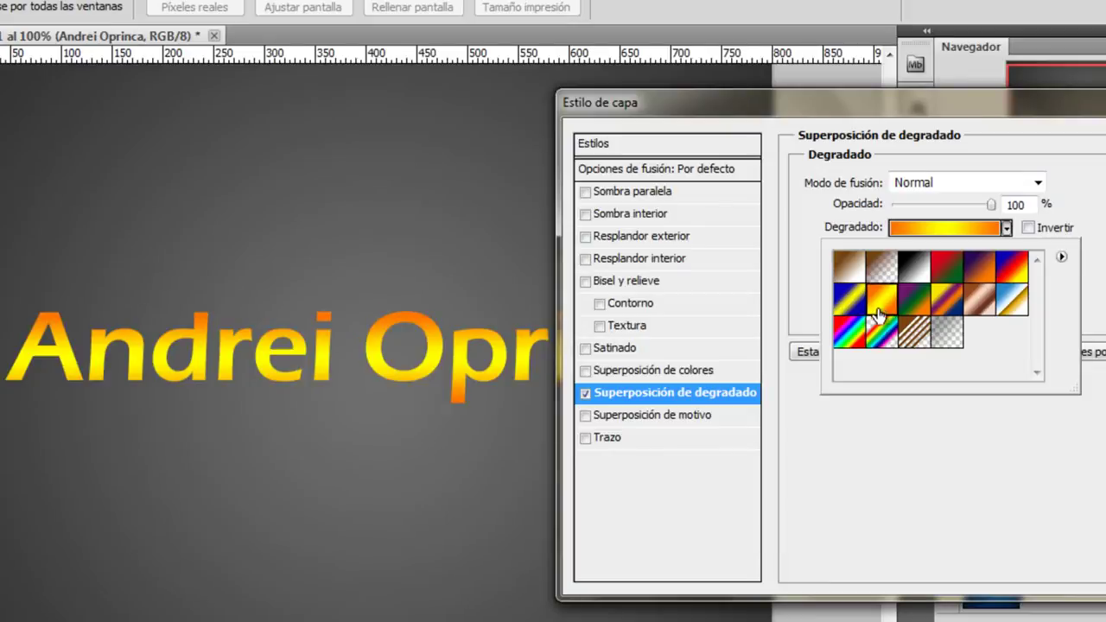
click(883, 333)
click(1002, 304)
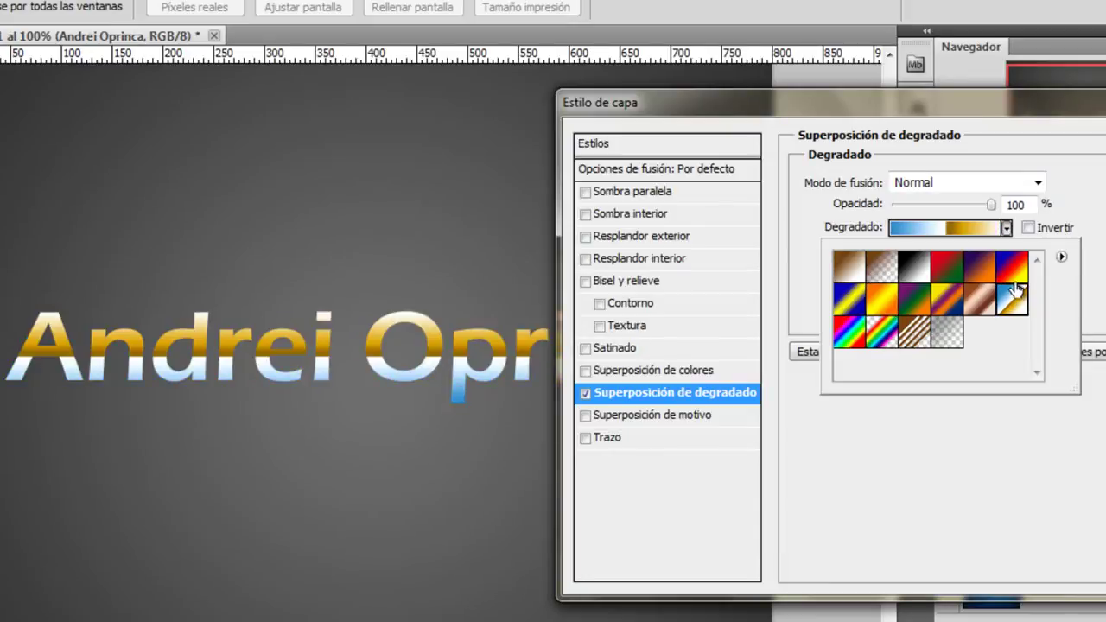
click(1013, 272)
click(657, 415)
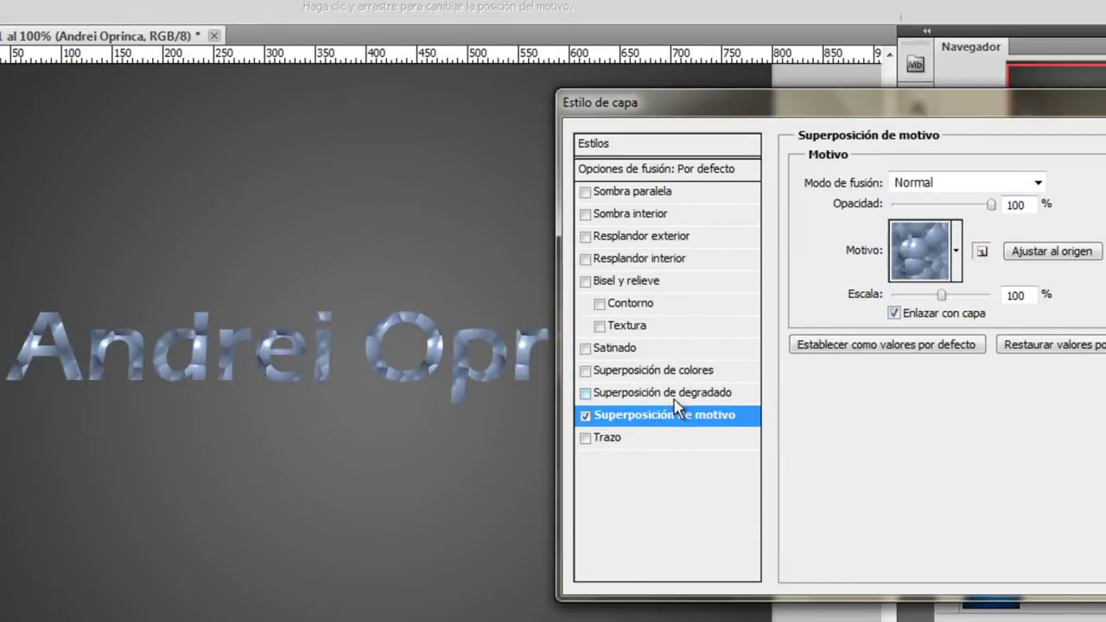
Step: Preview several default pattern overlays on the text, settling on the lavender pattern
click(956, 250)
click(922, 344)
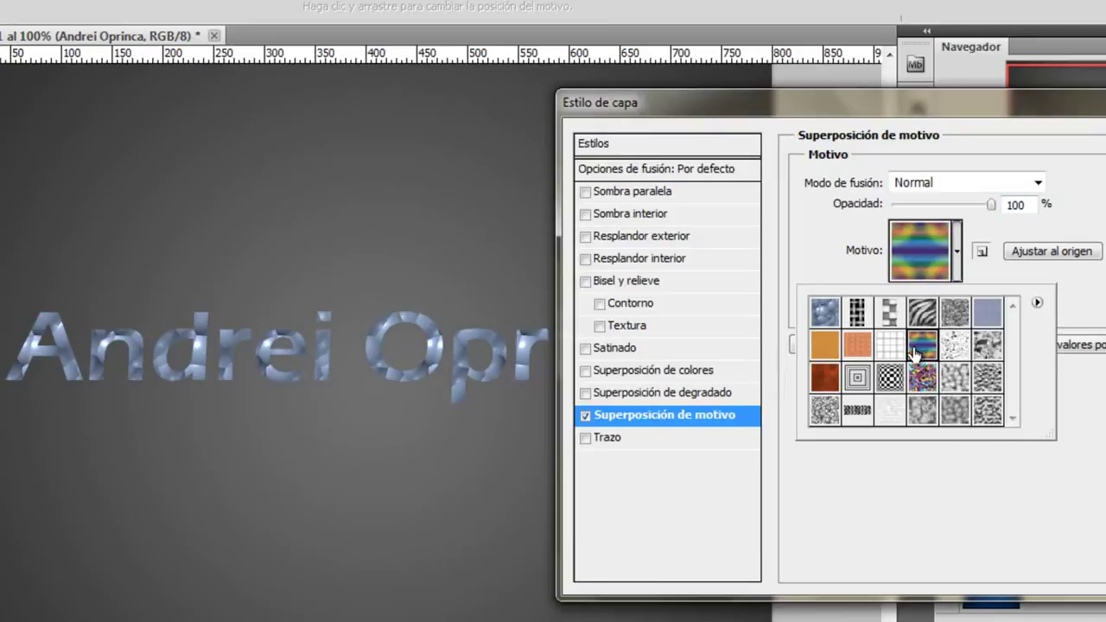
click(890, 376)
click(855, 411)
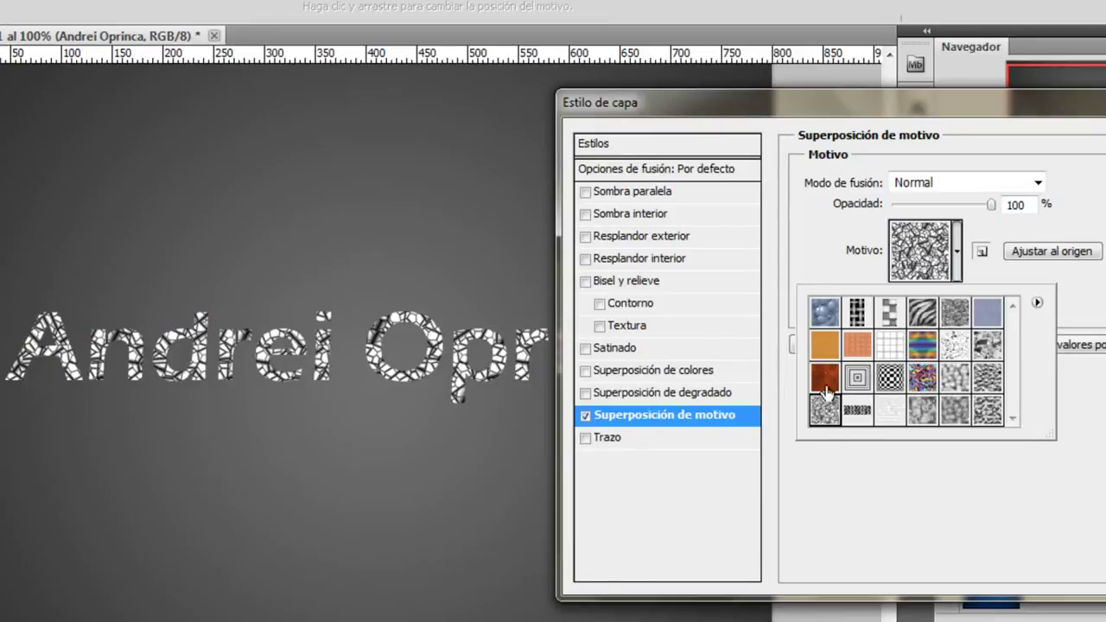
click(825, 346)
click(883, 324)
click(953, 350)
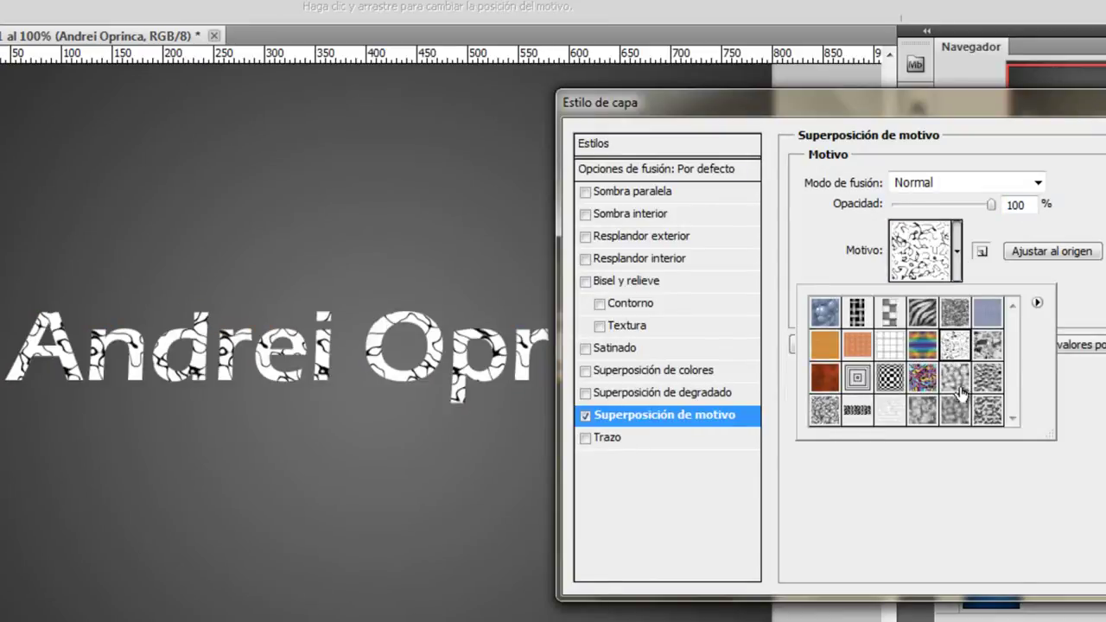
click(954, 409)
click(989, 313)
Step: Replace the pattern library with Motivos, then with the Papel en color set
click(1036, 305)
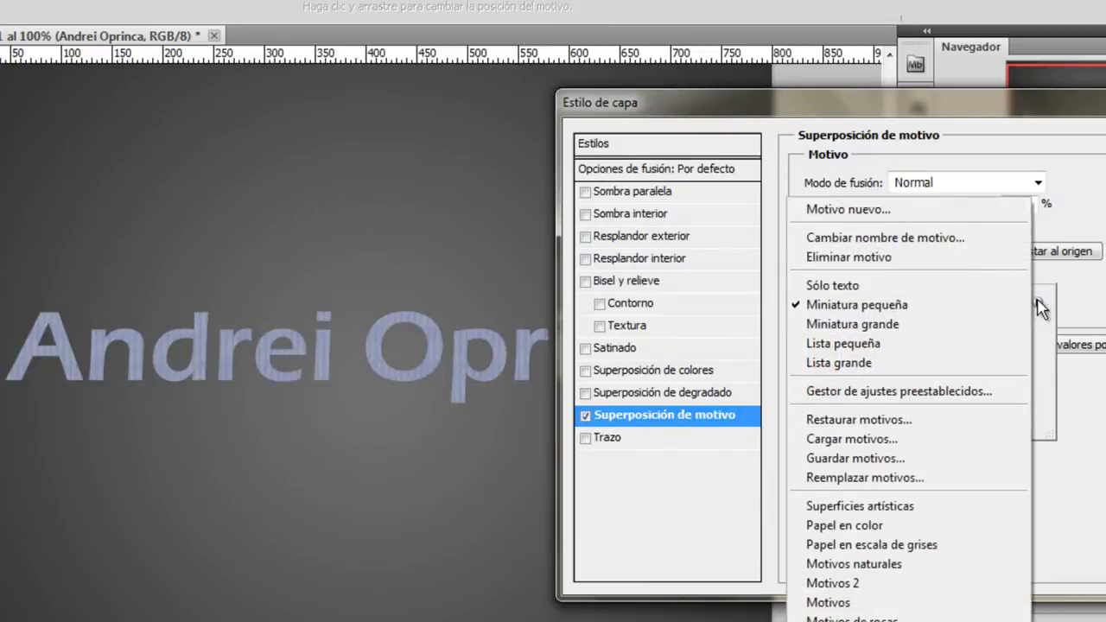
click(834, 599)
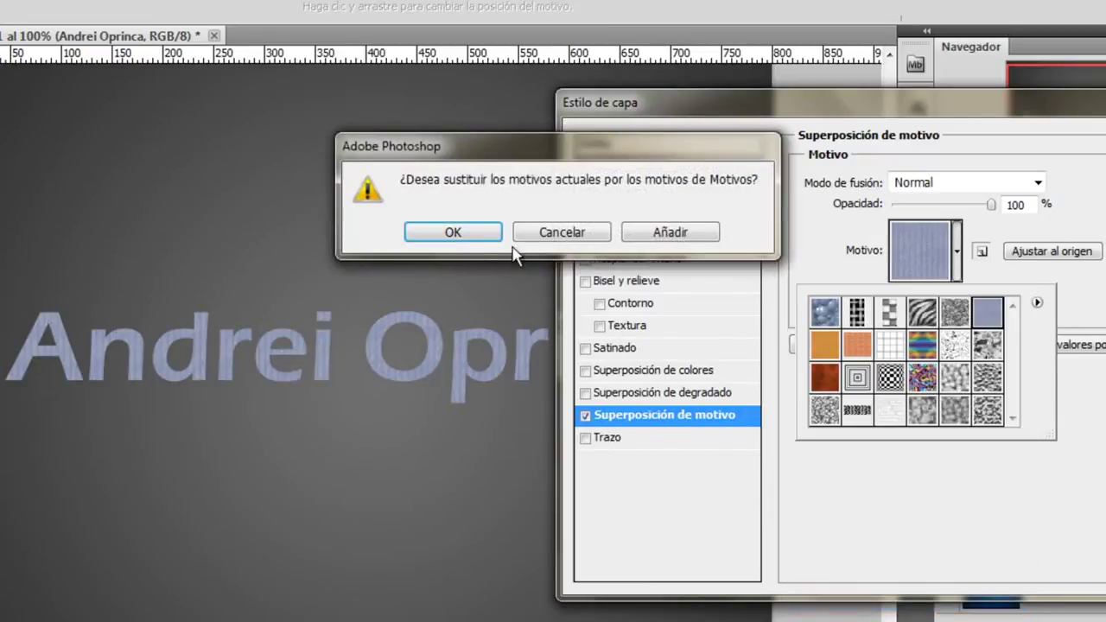
click(458, 233)
click(1037, 303)
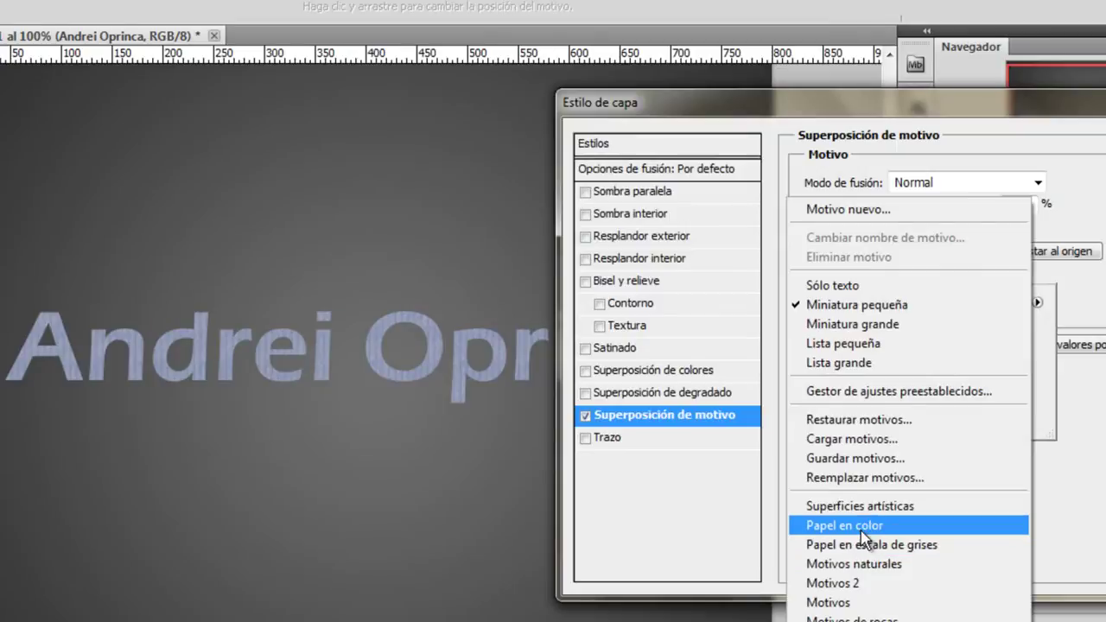
click(837, 524)
click(451, 231)
Step: Try the coloured paper patterns on the text, ending on the white speckled paper
click(905, 343)
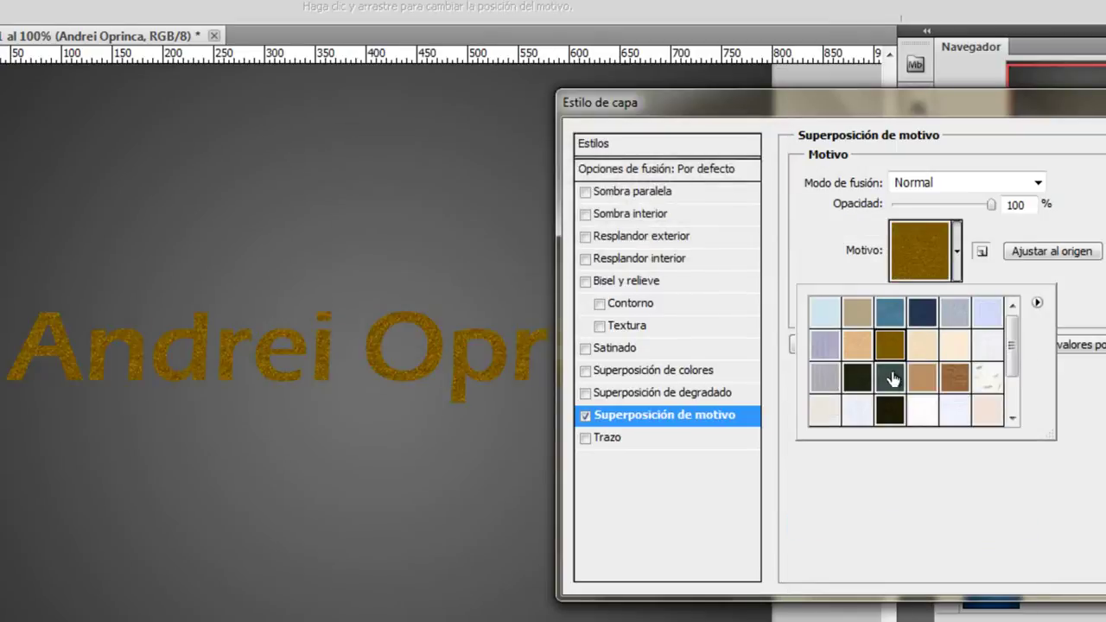
click(892, 380)
click(828, 412)
click(838, 352)
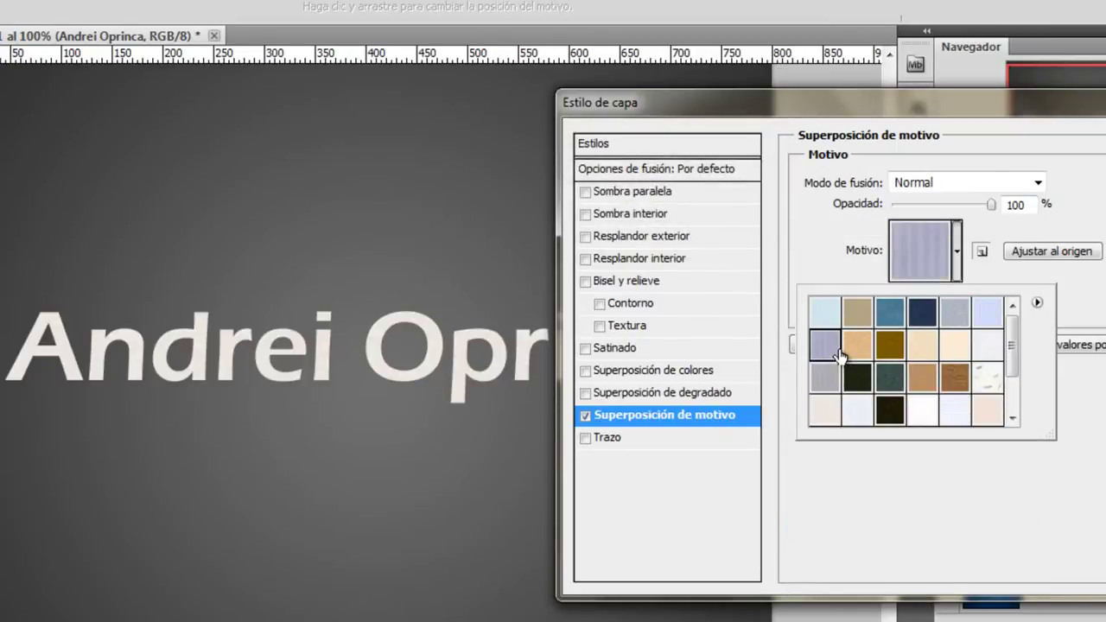
click(987, 377)
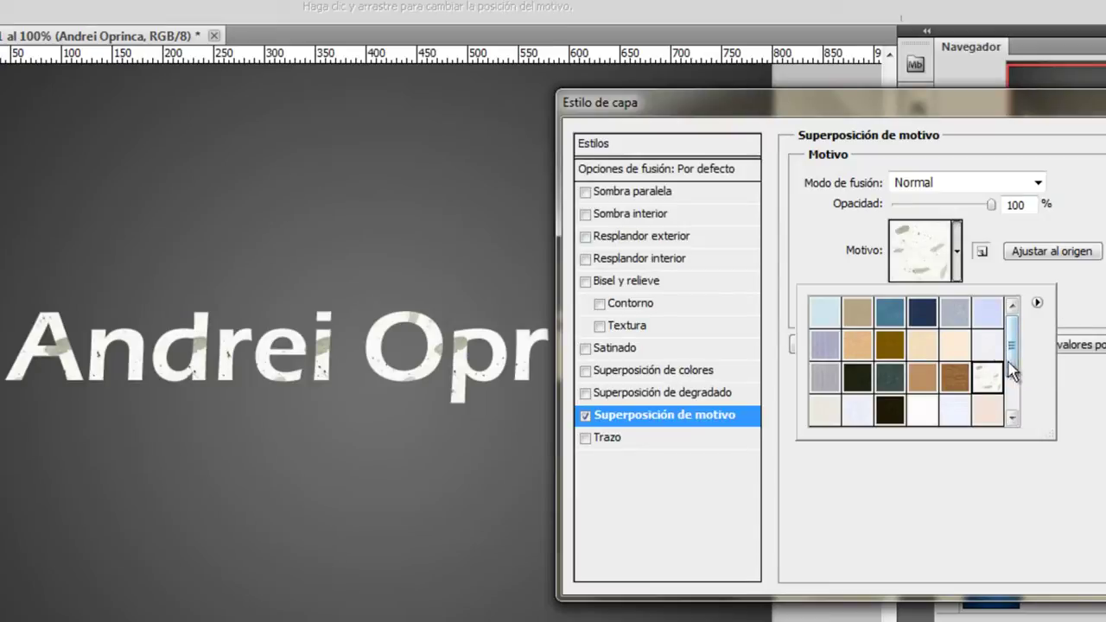
scroll(1012, 367, down, 2)
click(904, 363)
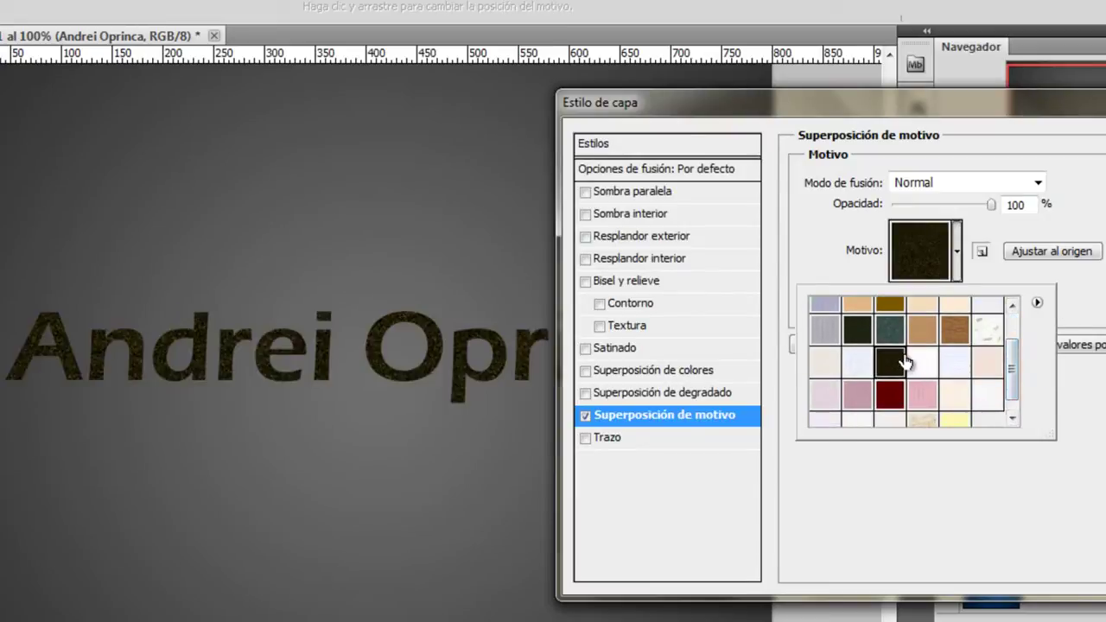
scroll(985, 329, up, 2)
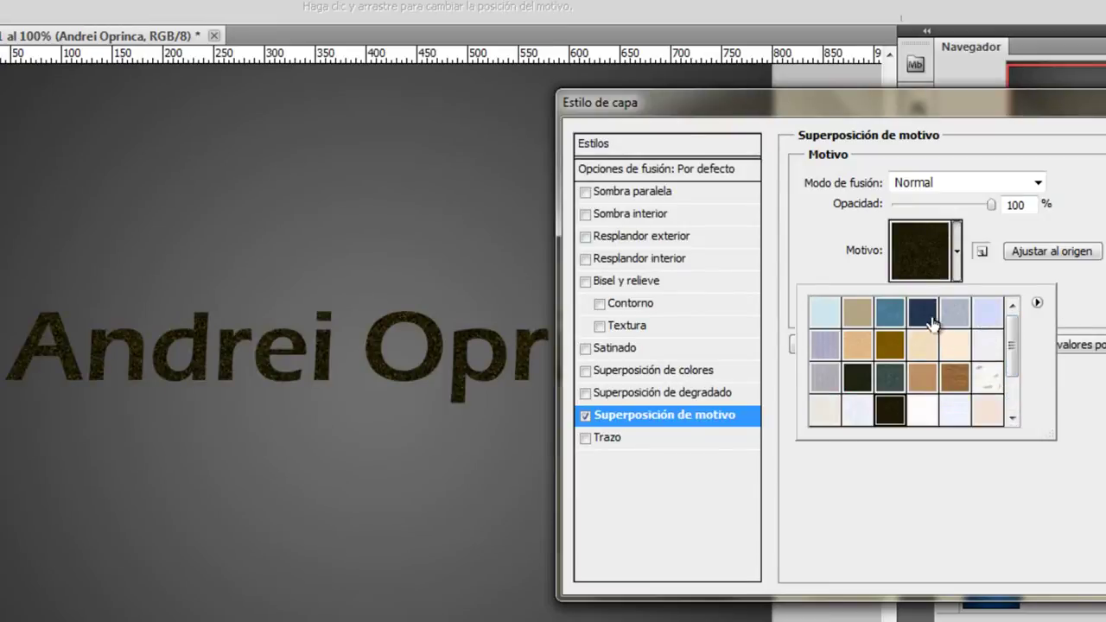
click(933, 322)
click(954, 317)
click(987, 344)
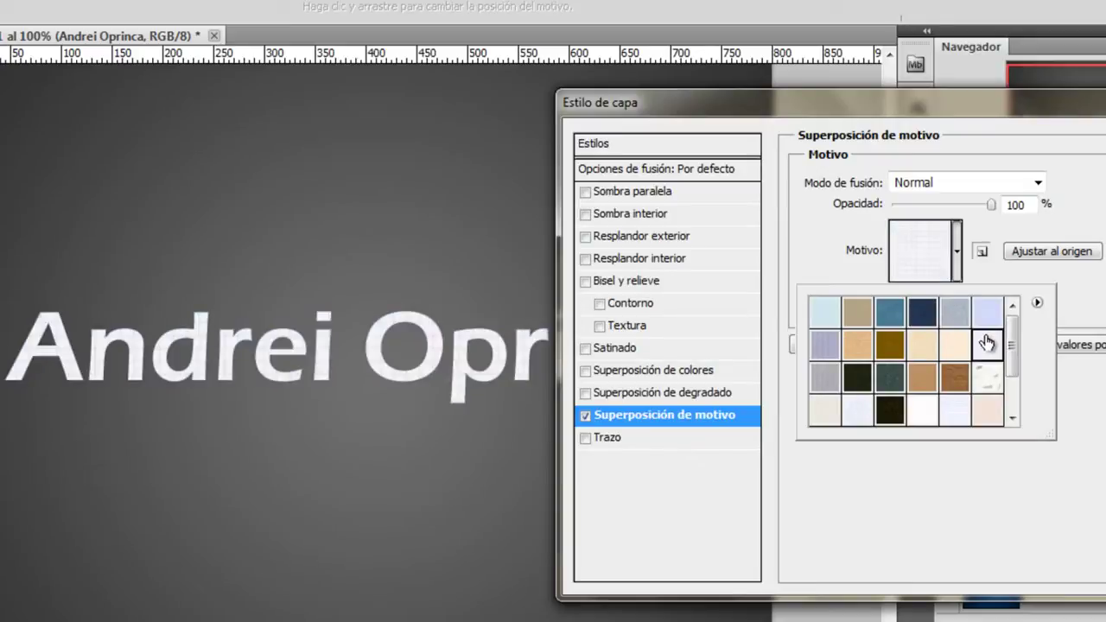
click(987, 377)
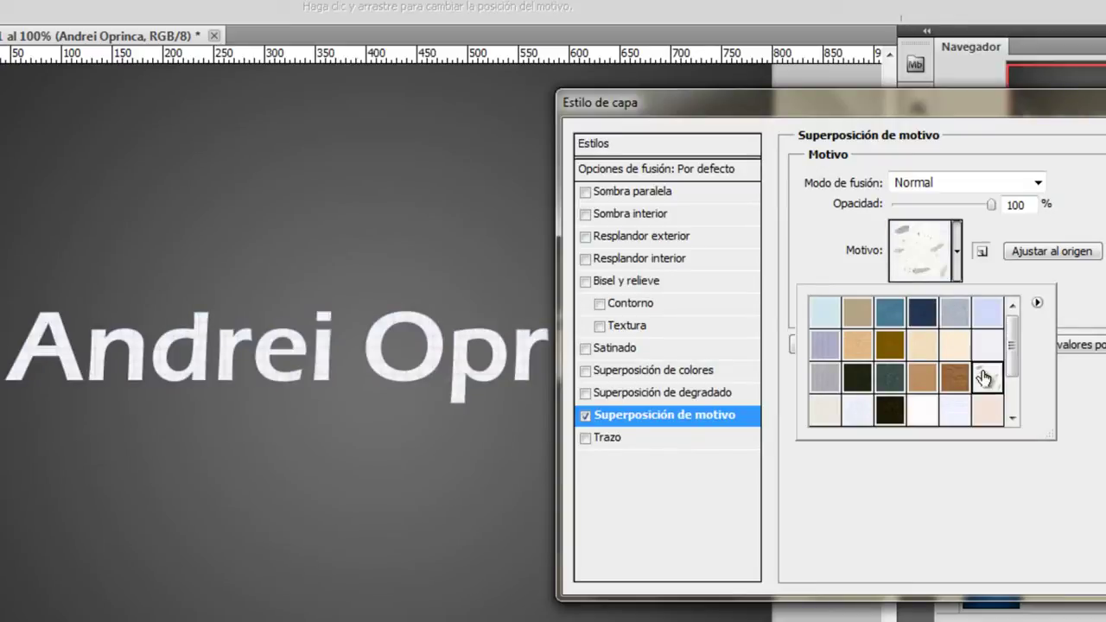
Step: Blend the pattern overlay as Luz suave using the beige speckled paper pattern
click(976, 185)
click(926, 204)
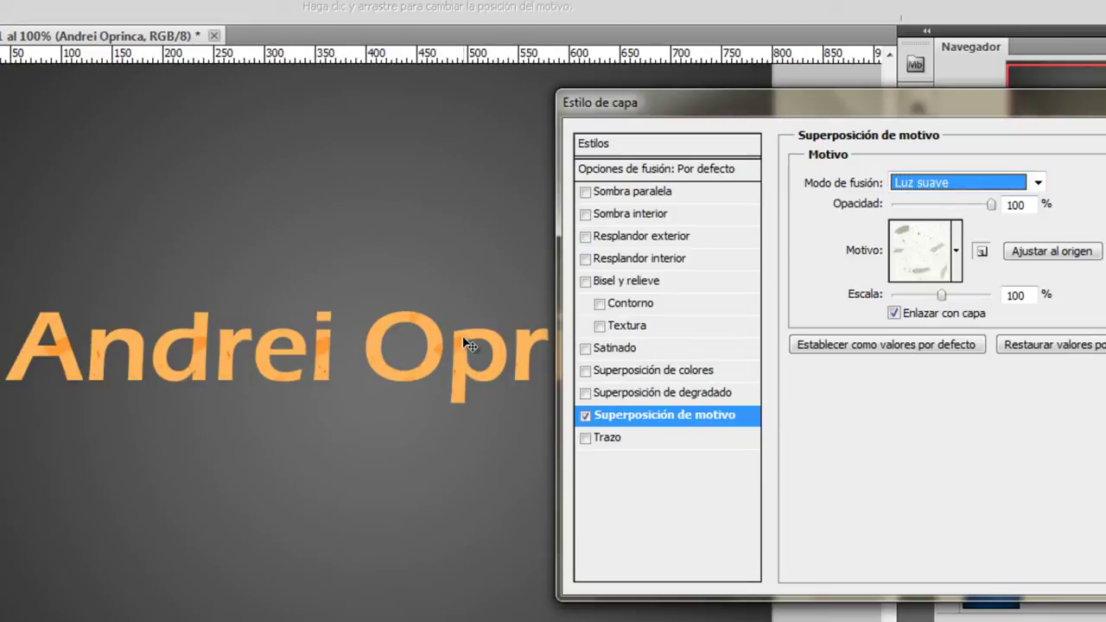
click(956, 251)
click(856, 376)
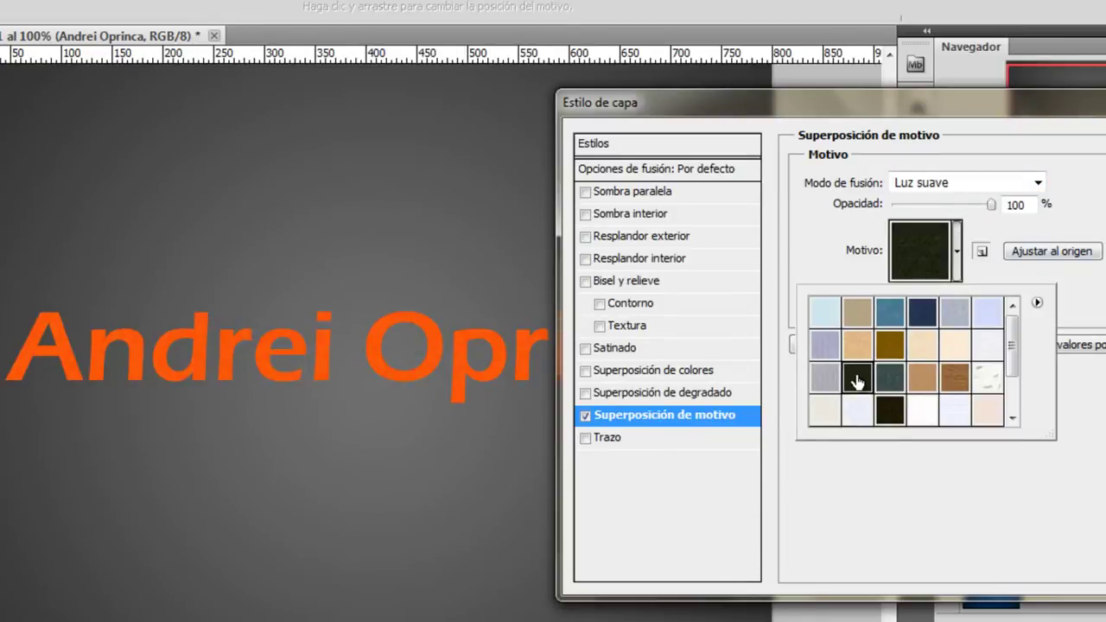
click(851, 412)
scroll(855, 393, down, 1)
scroll(864, 380, down, 1)
click(923, 413)
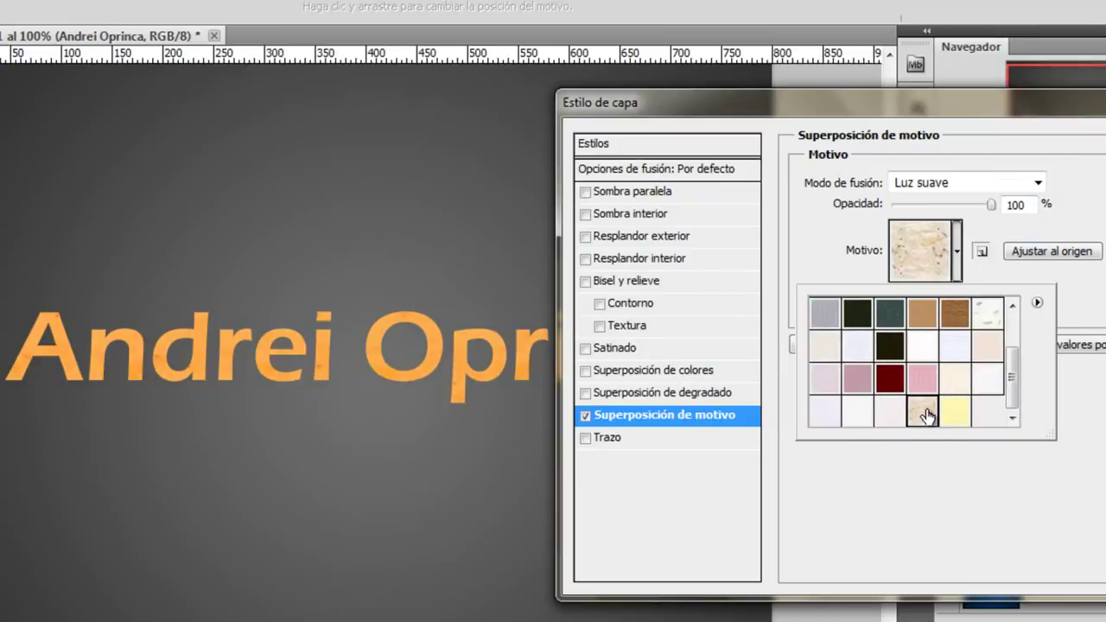
key(Return)
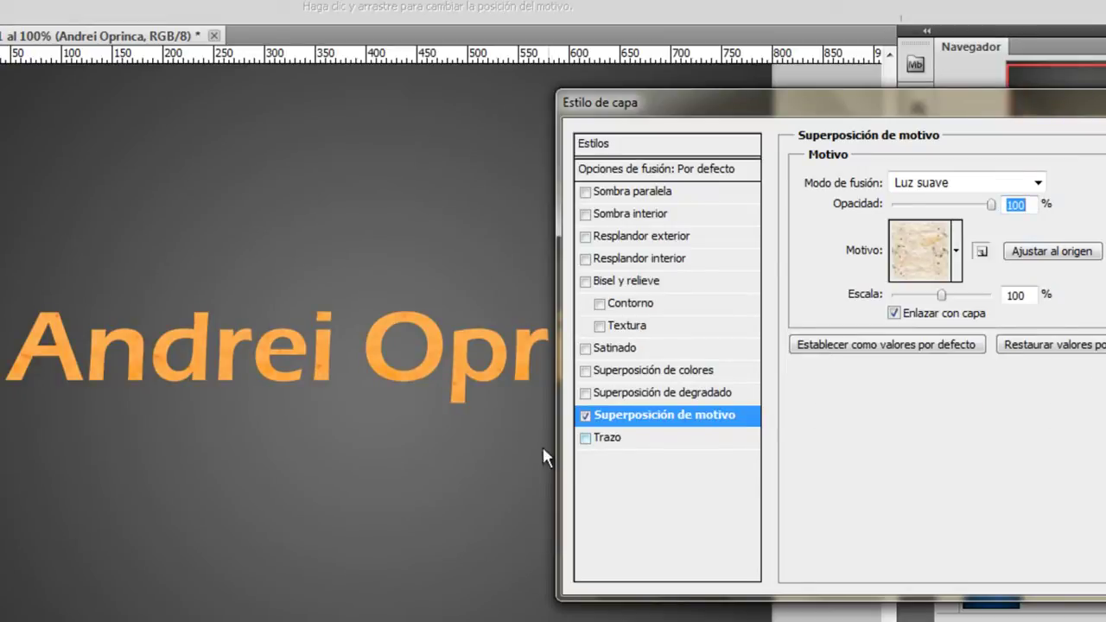
Step: Enable a drop shadow without global light, at a 130° angle and 2 px distance
click(639, 192)
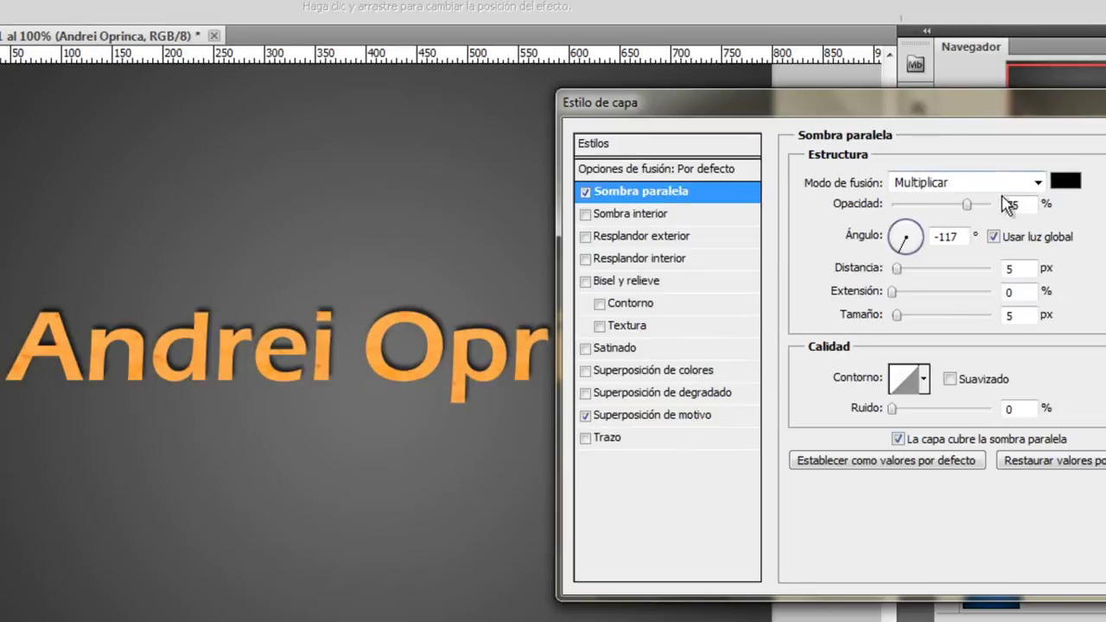
click(994, 236)
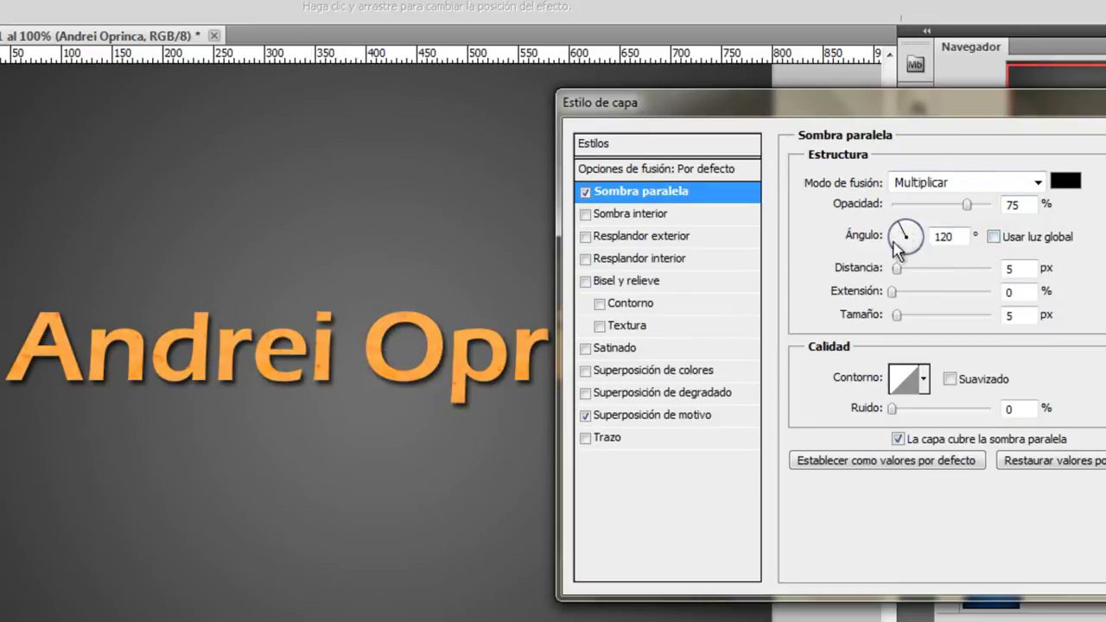
click(899, 233)
click(1009, 269)
key(Down)
key(Down)
key(Down)
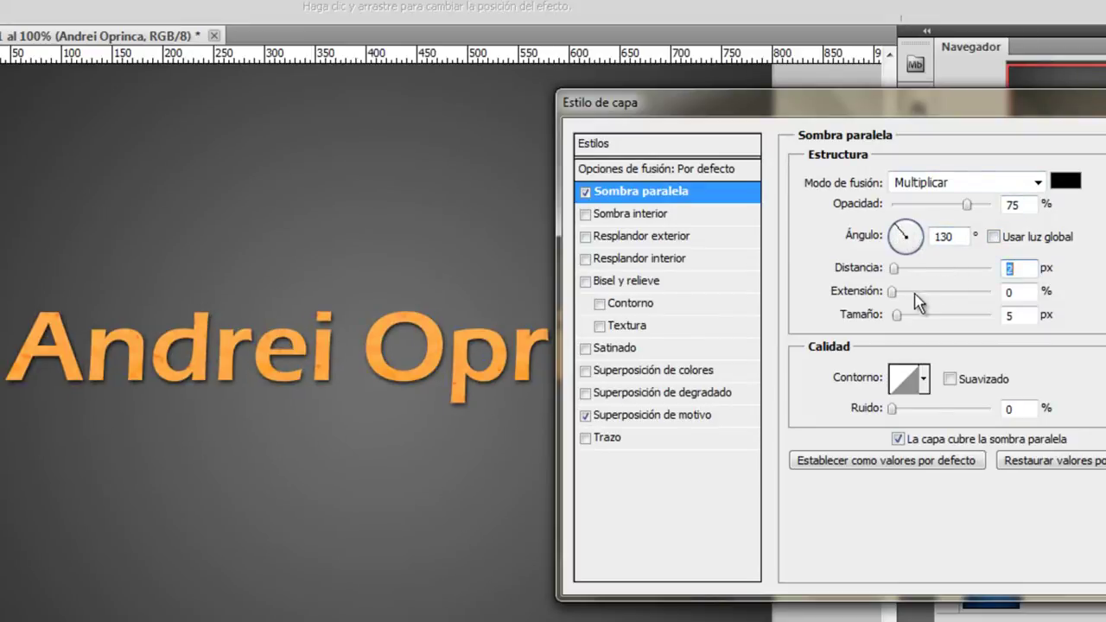
Step: Add a white Superponer inner shadow with distance 1 px and size 2 px
click(585, 215)
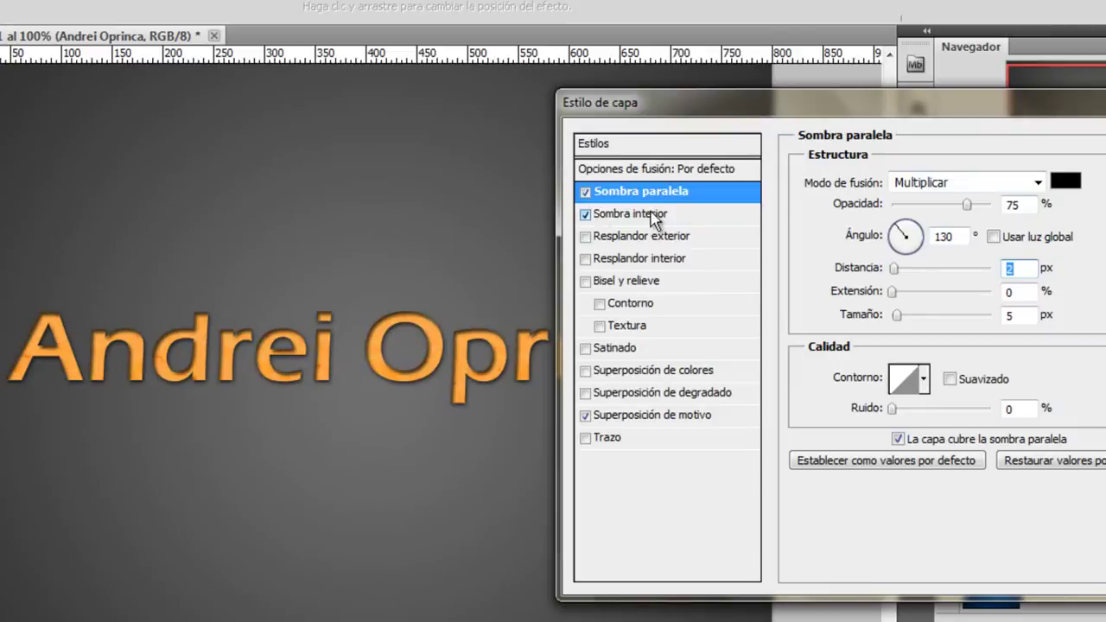
click(1065, 181)
drag(752, 284, 693, 196)
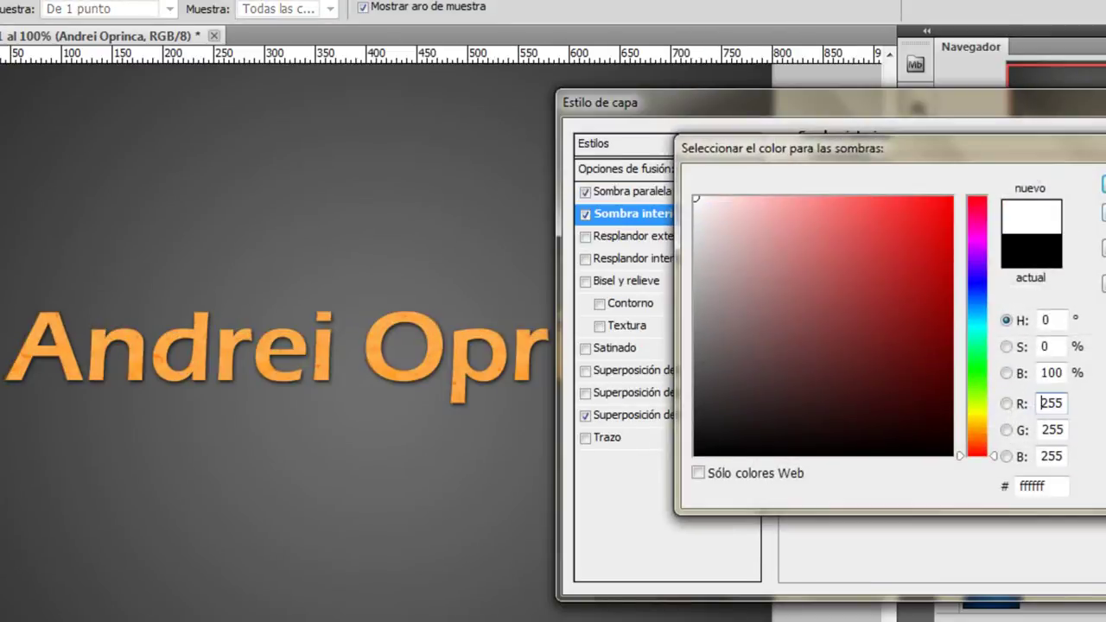
click(1103, 184)
click(951, 180)
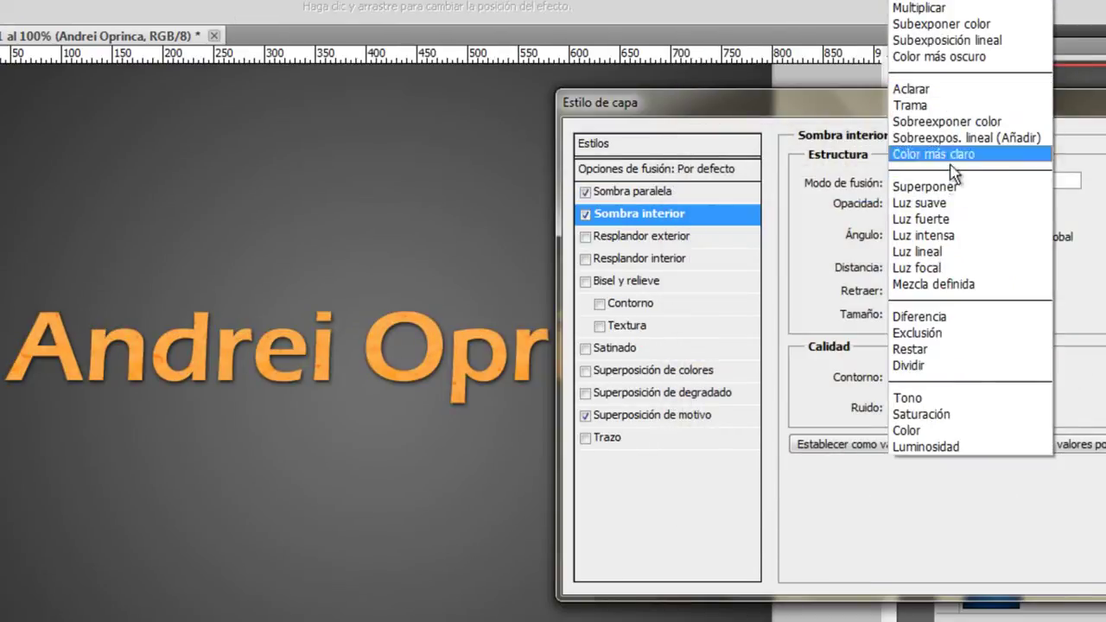
click(944, 185)
click(1018, 269)
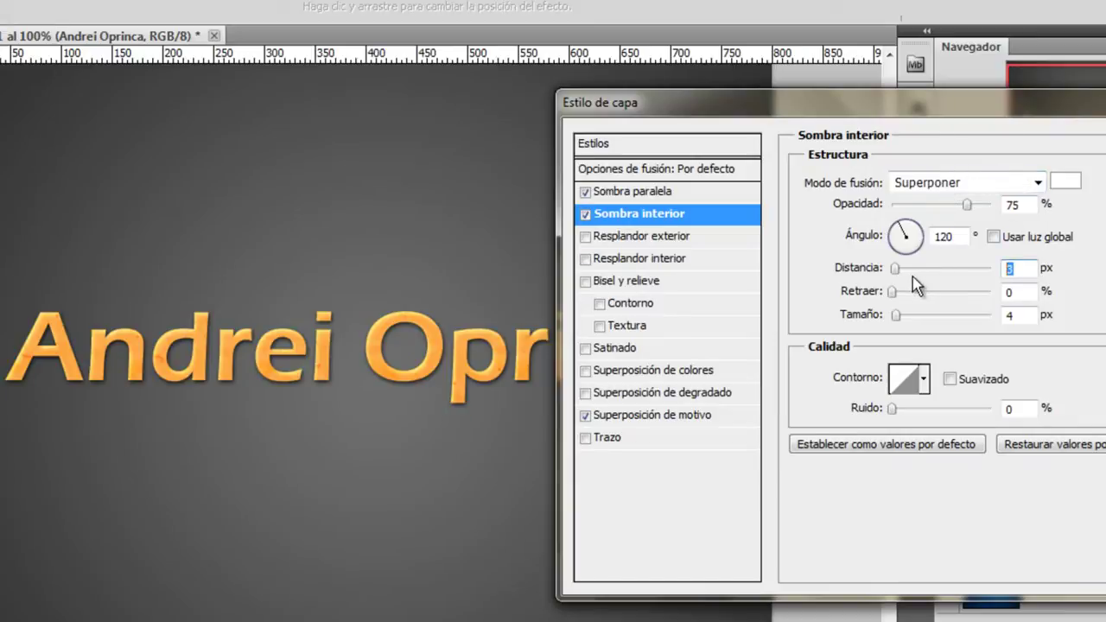
key(Down)
key(Down)
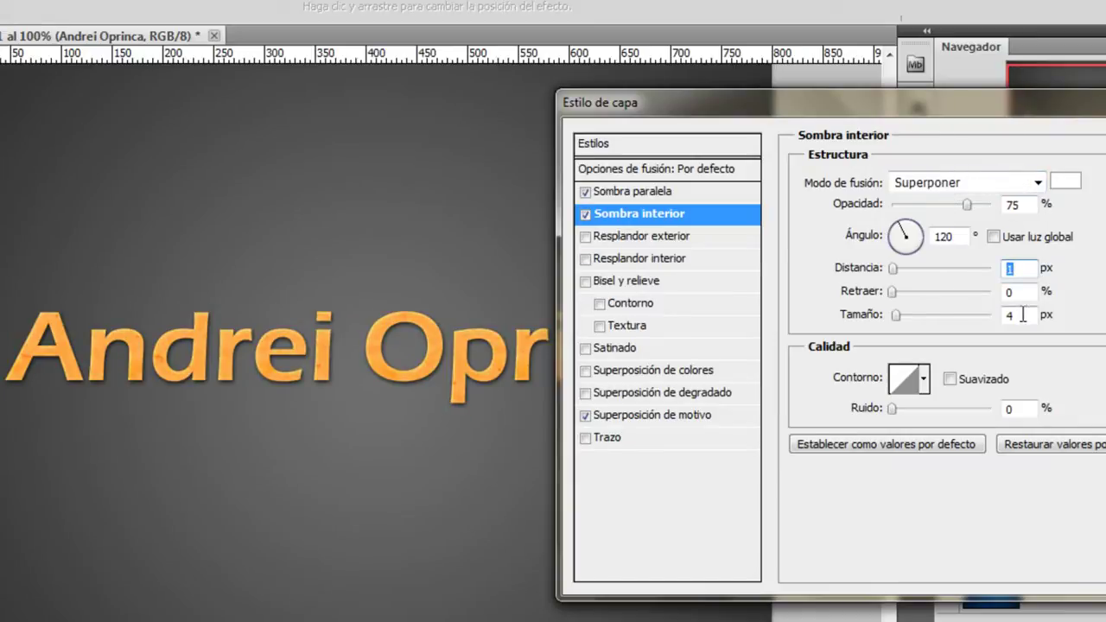
click(1004, 317)
key(Down)
key(Down)
Step: Add a Luz suave gradient overlay using the reset black-to-white gradient preset
click(672, 393)
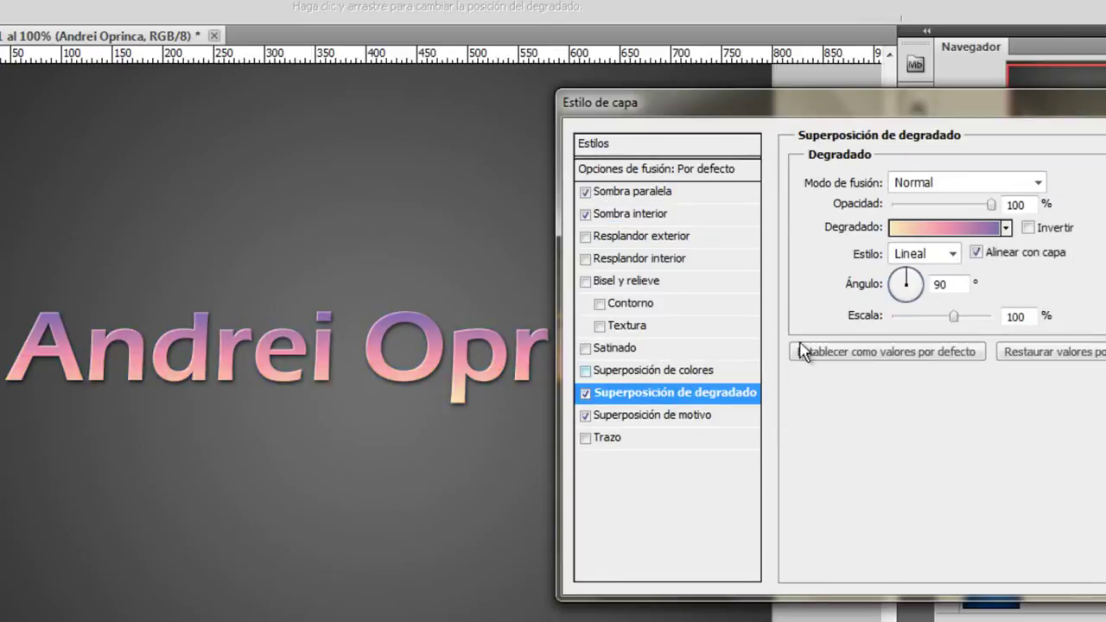
click(965, 240)
click(745, 98)
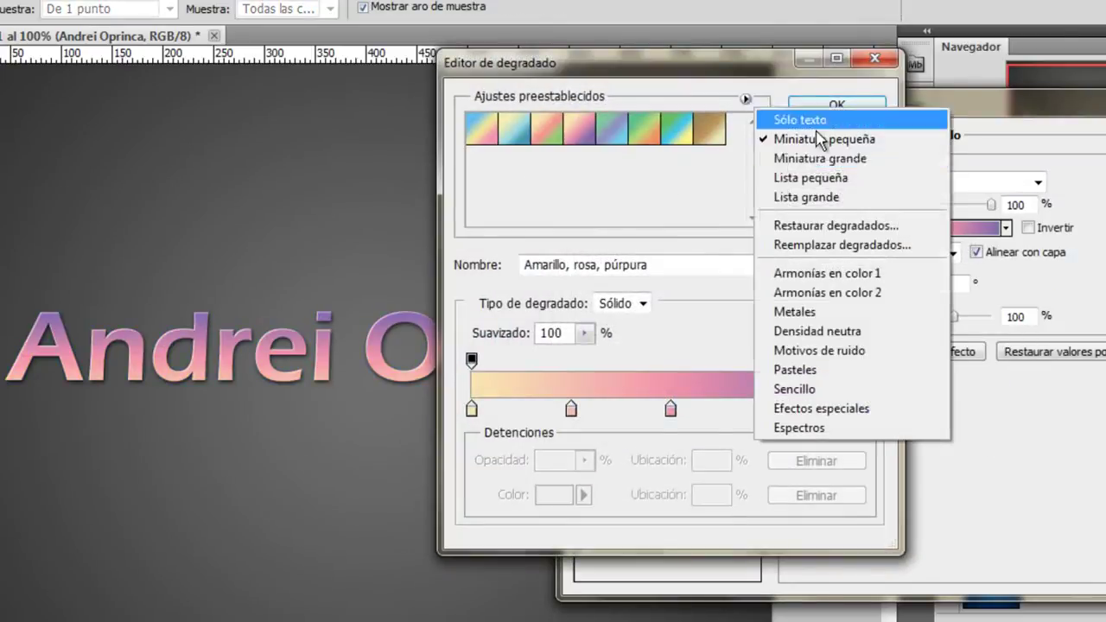
click(826, 225)
click(456, 231)
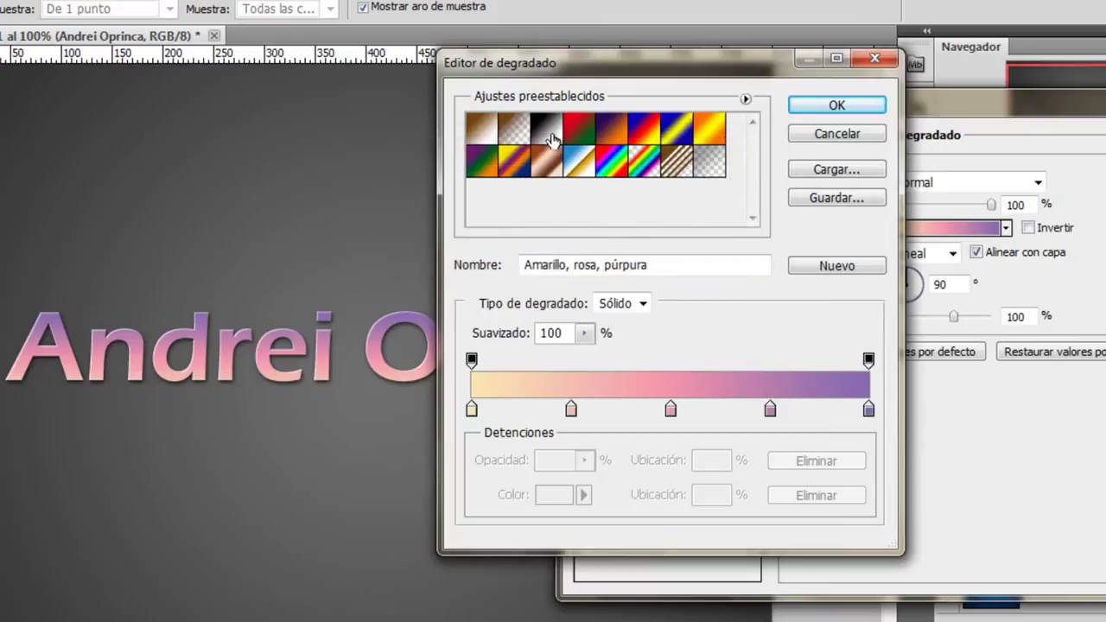
click(546, 128)
click(880, 108)
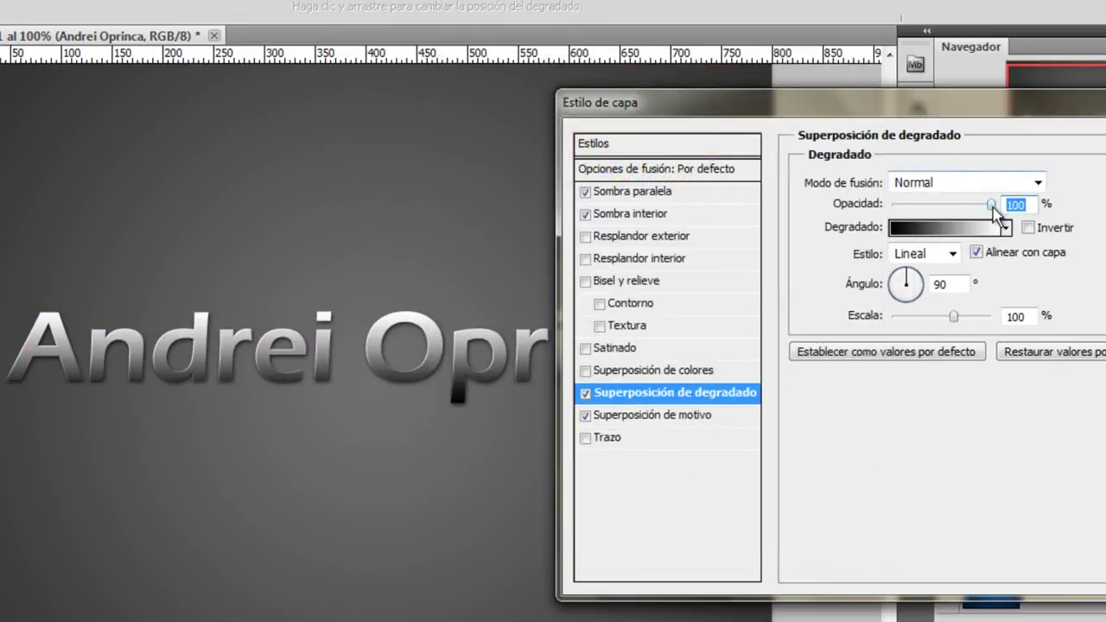
click(936, 187)
click(930, 204)
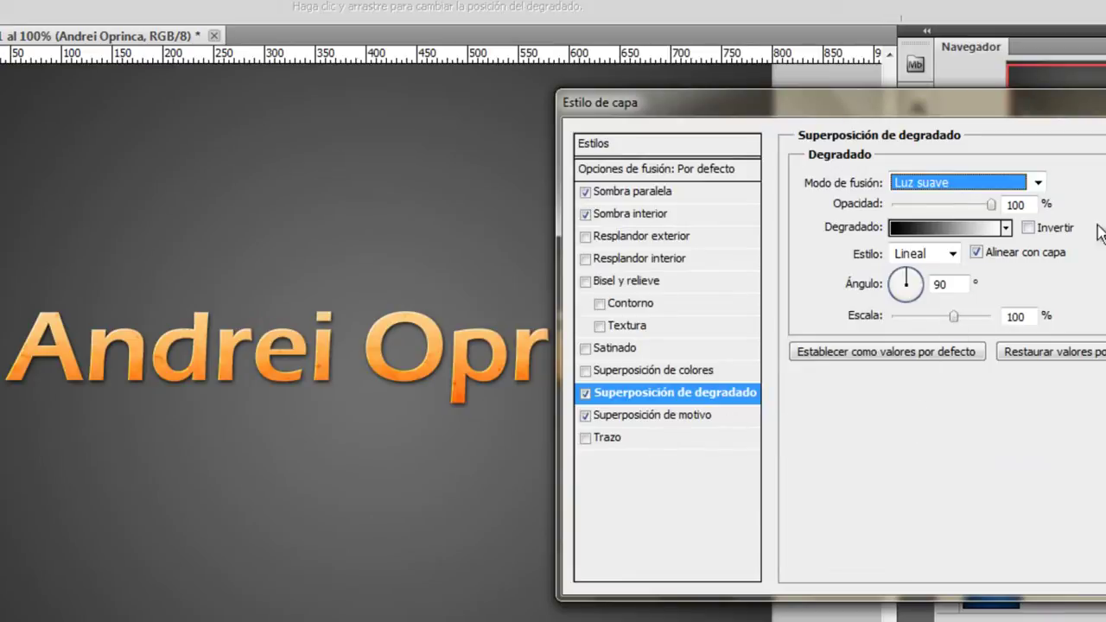
key(Tab)
Step: Outline the text with a 1 px dark grey (3e3e3e) stroke, discarding a darker trial colour
click(605, 437)
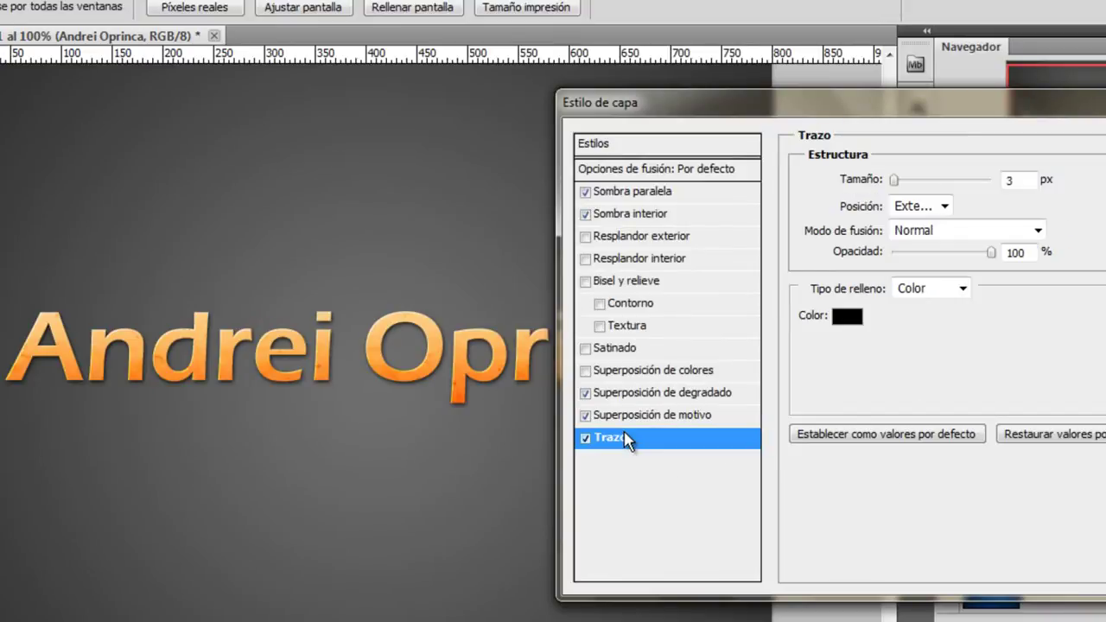
click(846, 324)
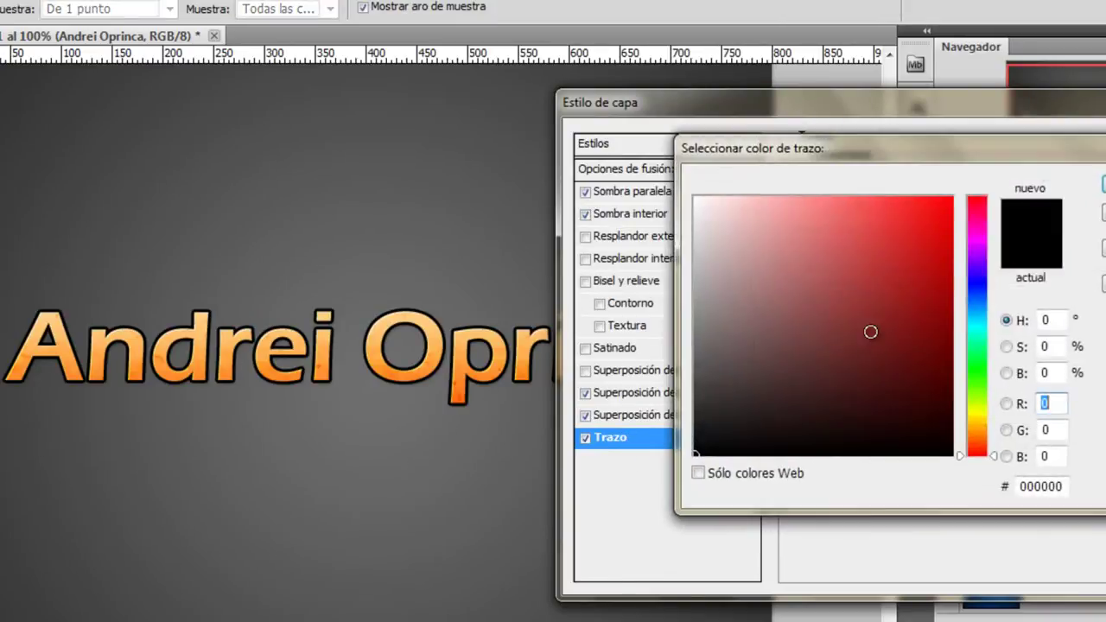
click(695, 308)
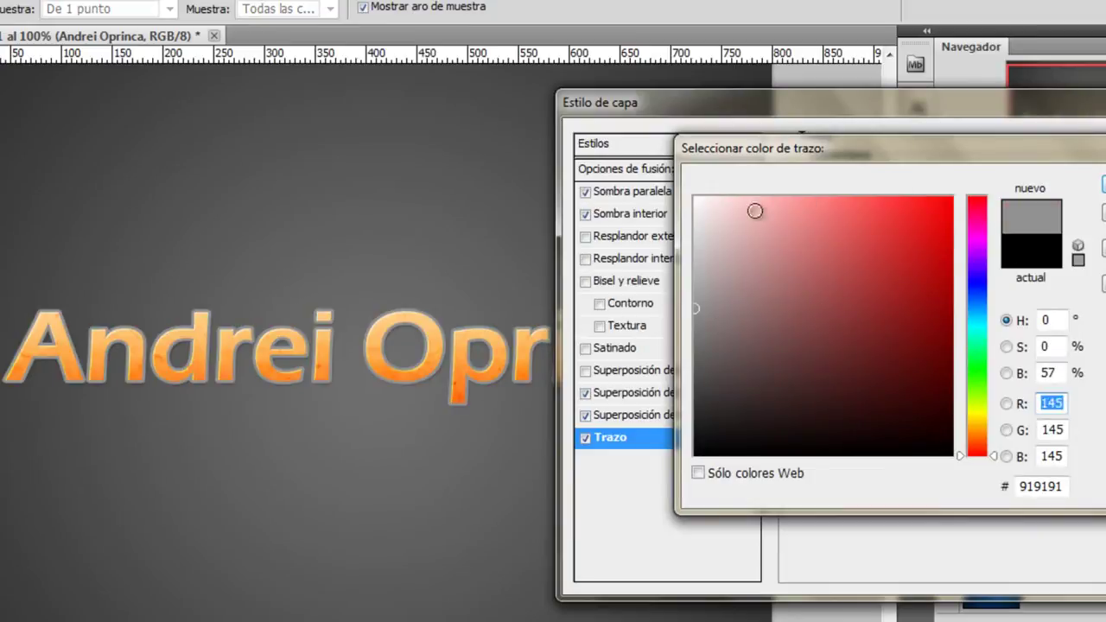
click(694, 198)
click(696, 393)
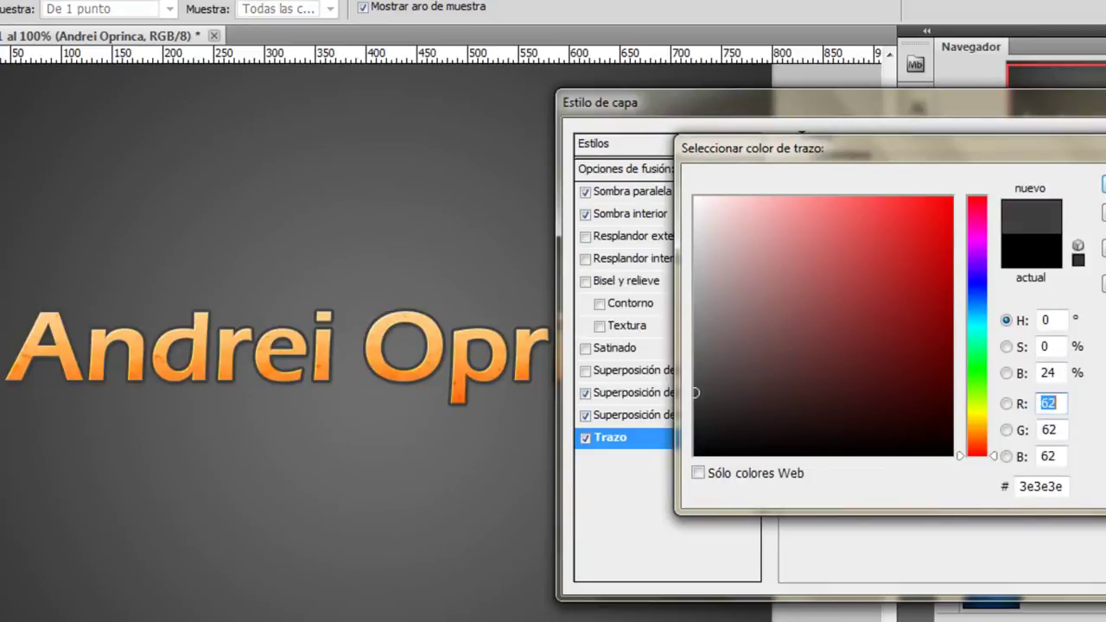
click(1103, 185)
key(Down)
key(Down)
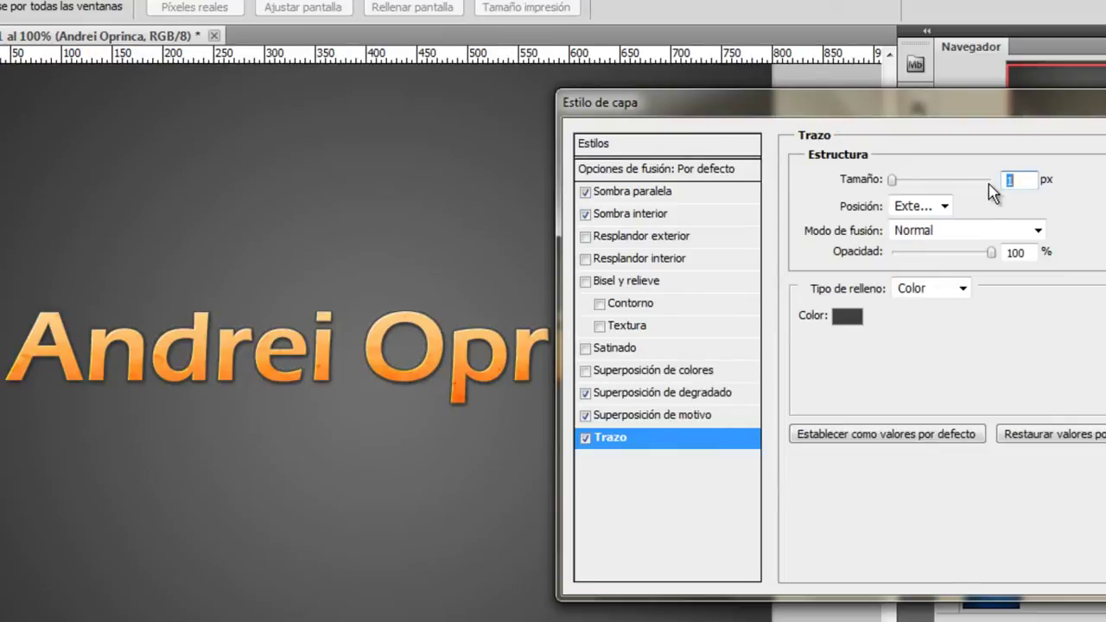
click(846, 315)
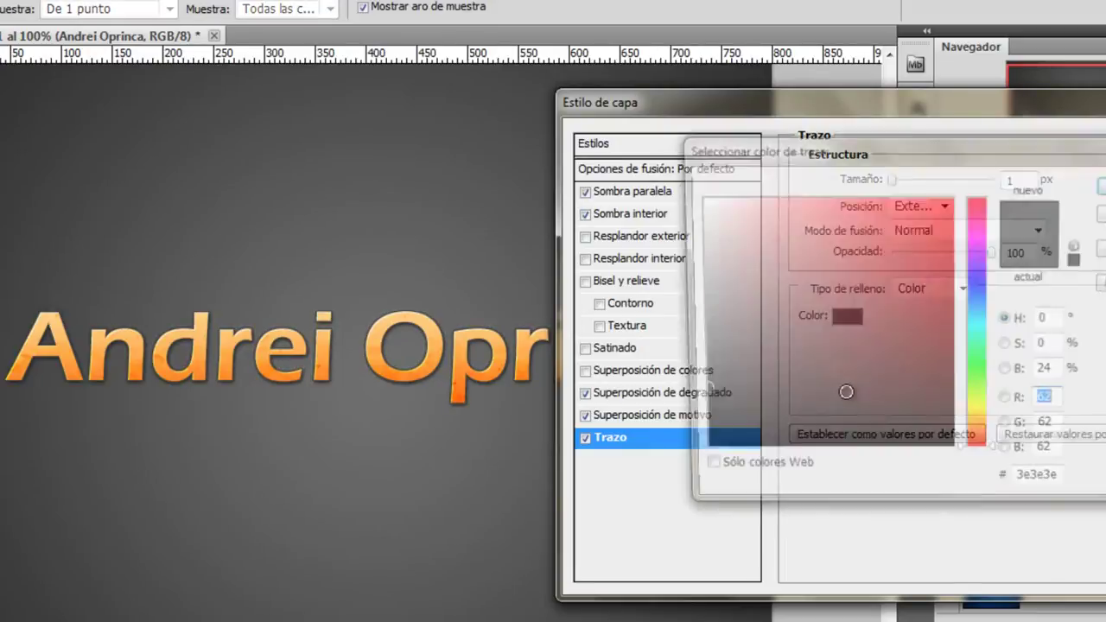
drag(693, 430, 695, 434)
key(Escape)
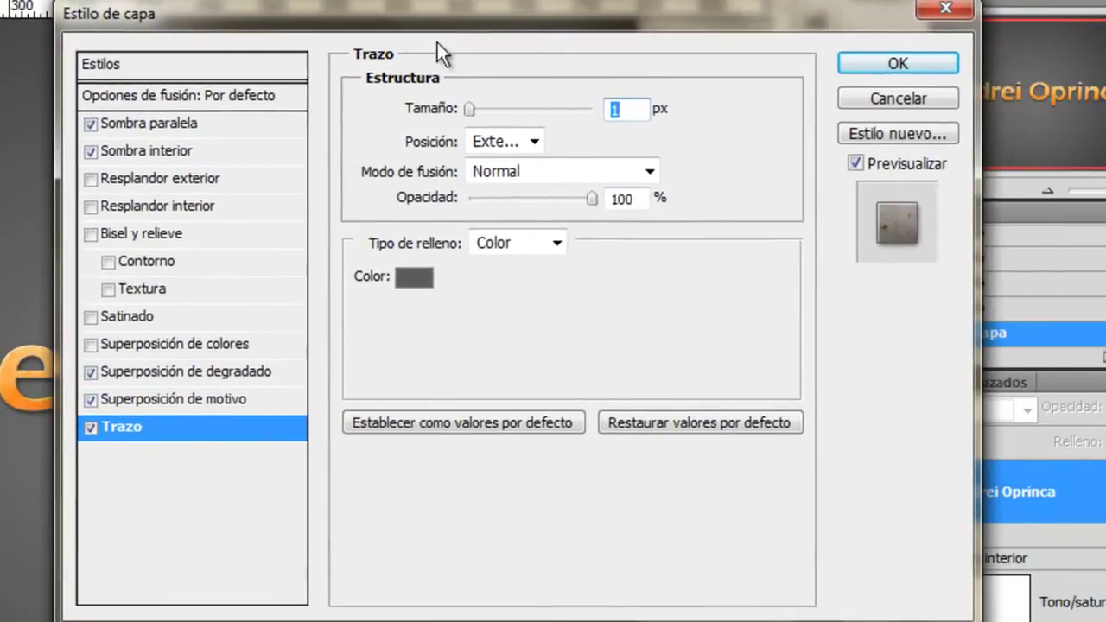
Step: Apply the style, toggle the drop shadow and all effects' visibility, then reopen Layer Style
click(952, 71)
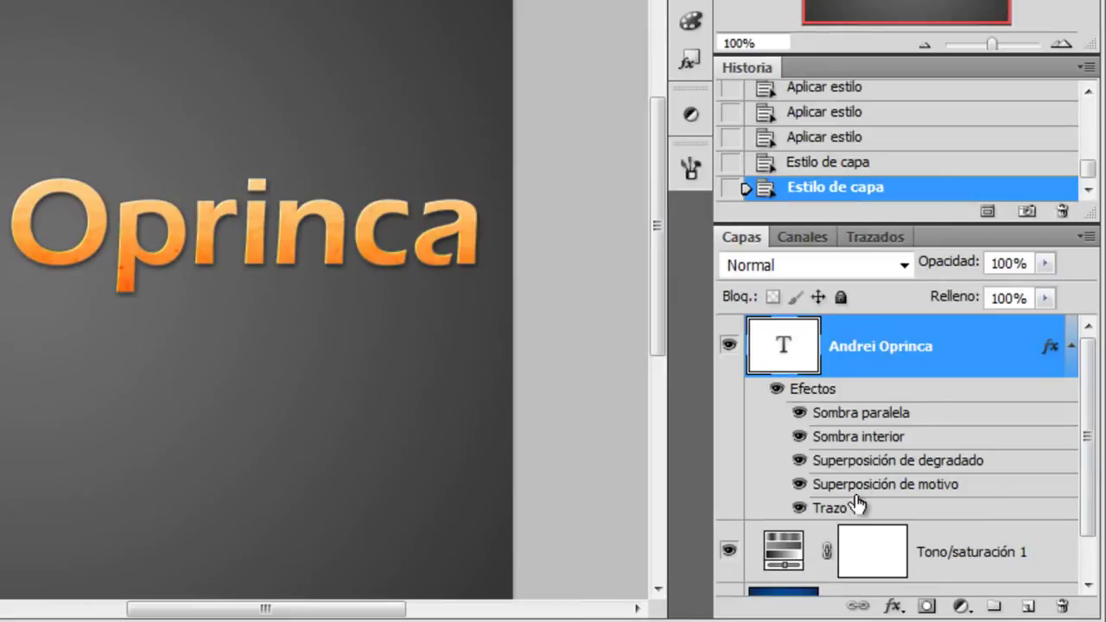
click(801, 413)
click(801, 413)
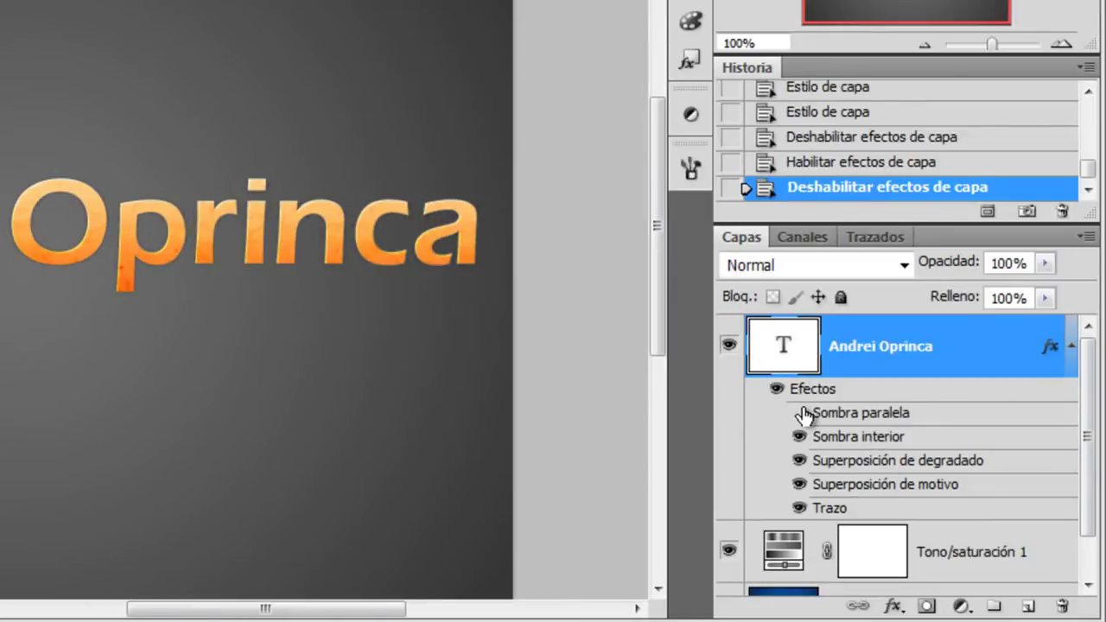
click(801, 413)
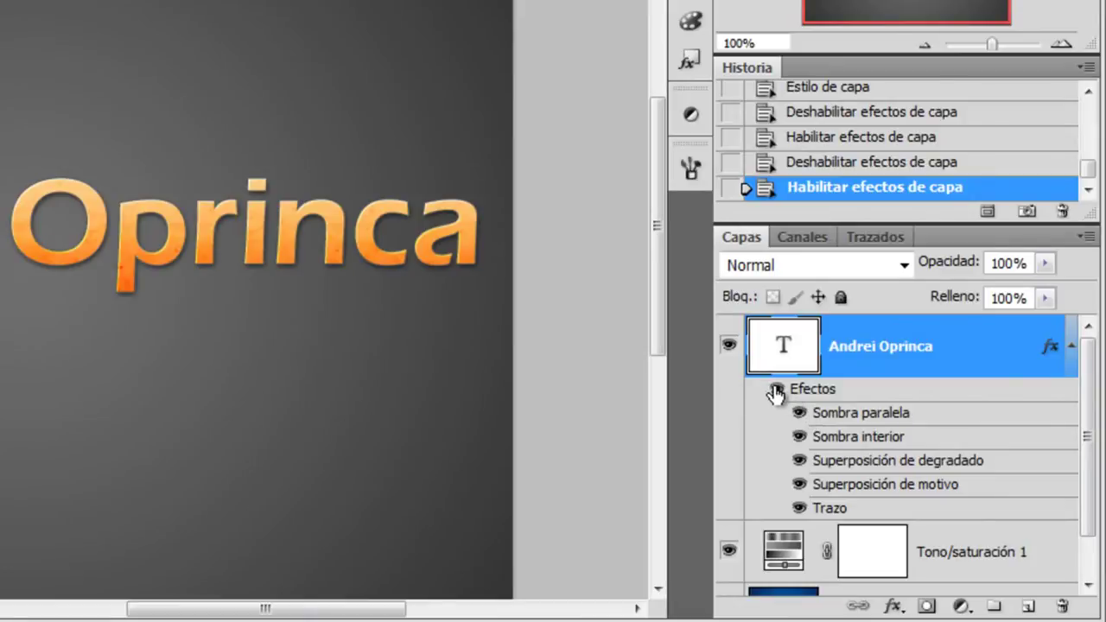
click(776, 390)
click(776, 391)
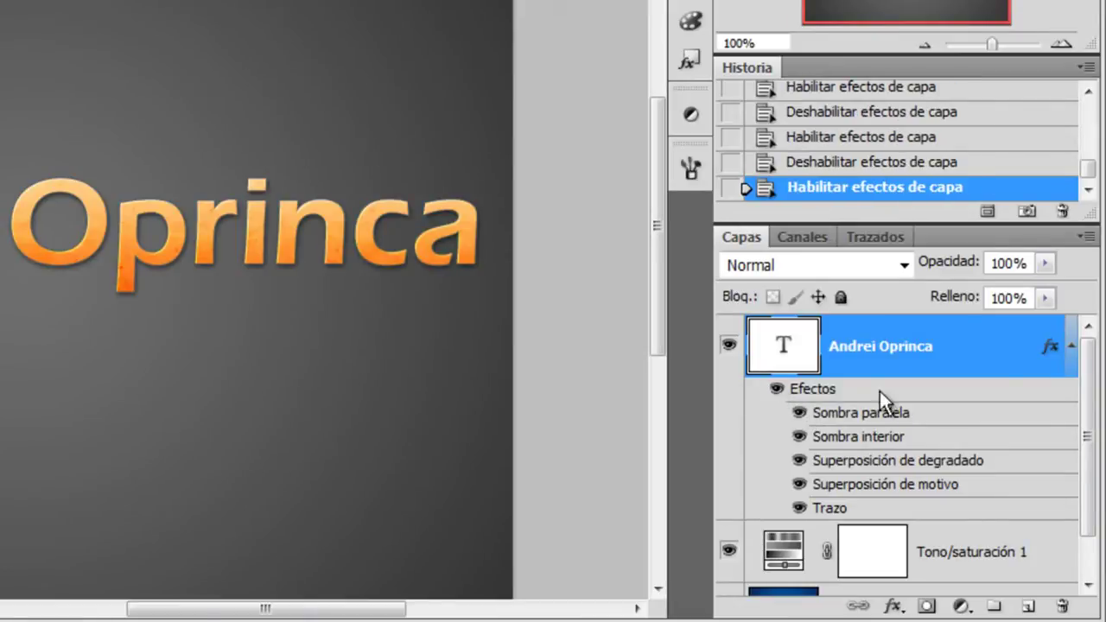
double_click(1041, 352)
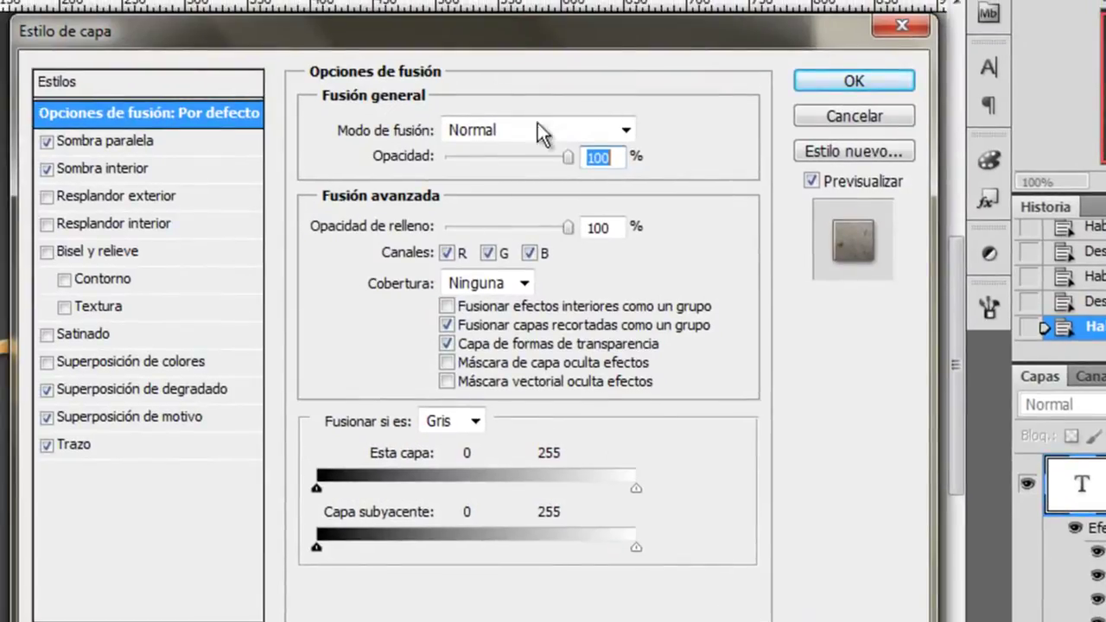
Step: Save the text's combined effects as a new style and apply it from Estilos
click(852, 154)
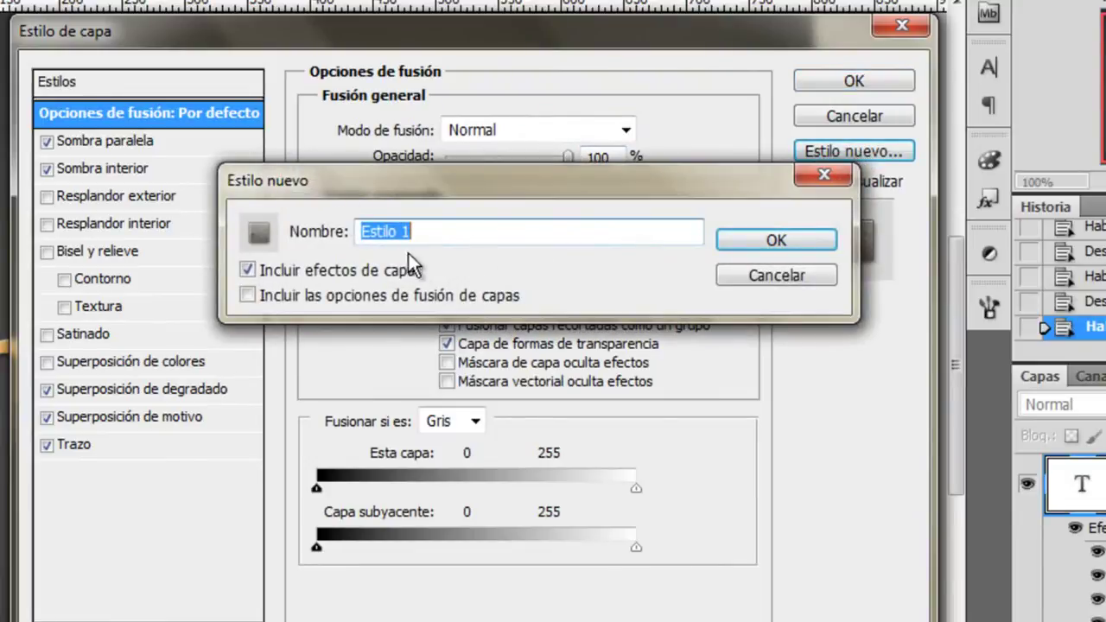
click(772, 234)
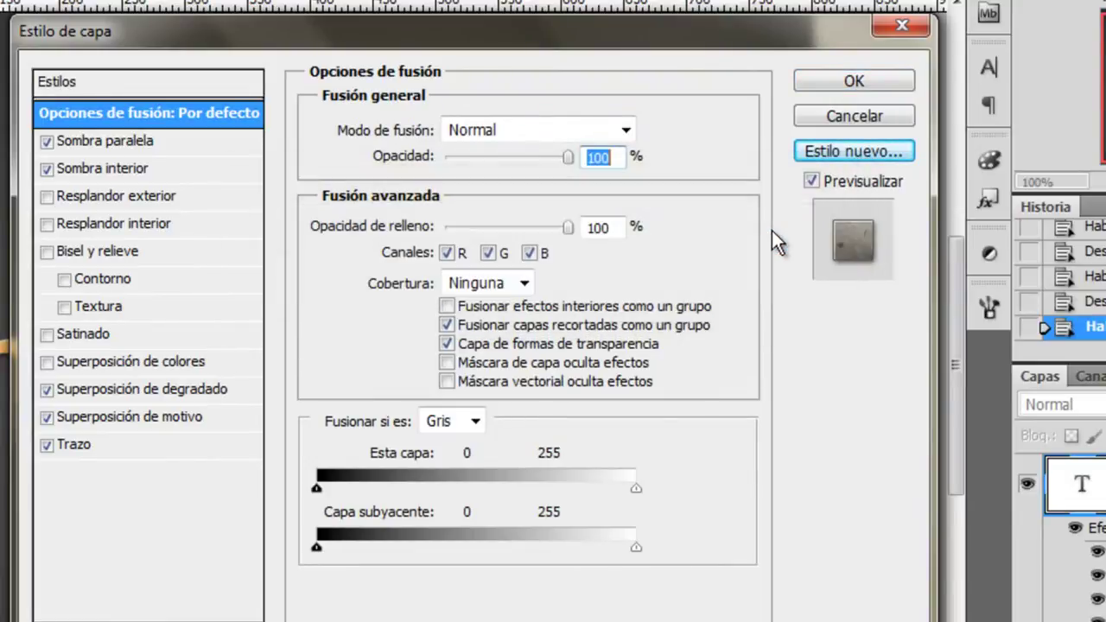
click(862, 81)
click(988, 200)
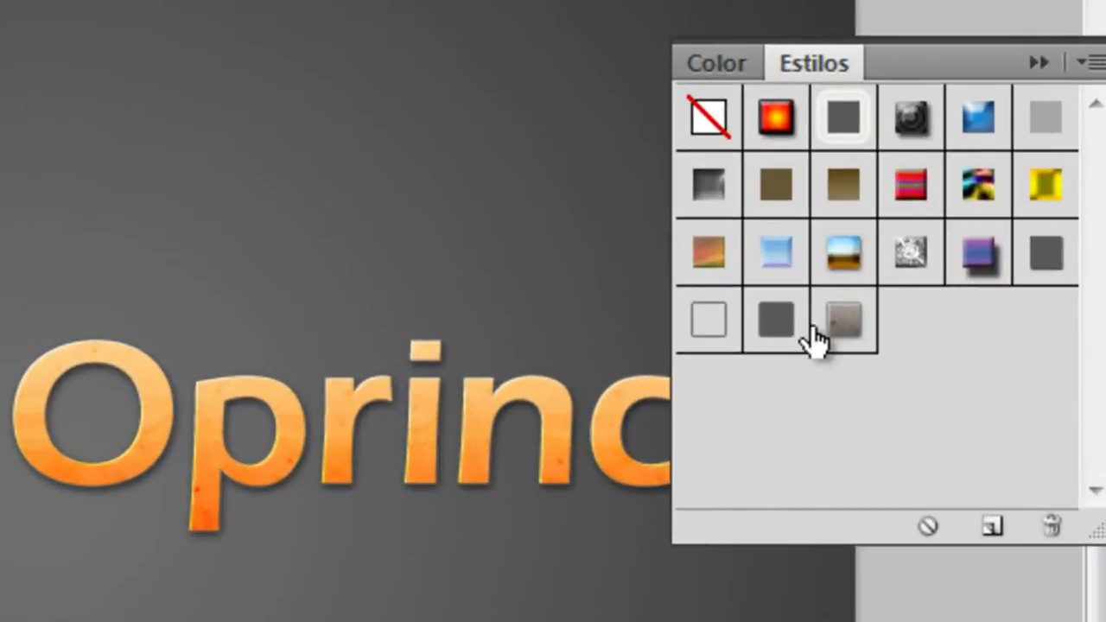
click(767, 311)
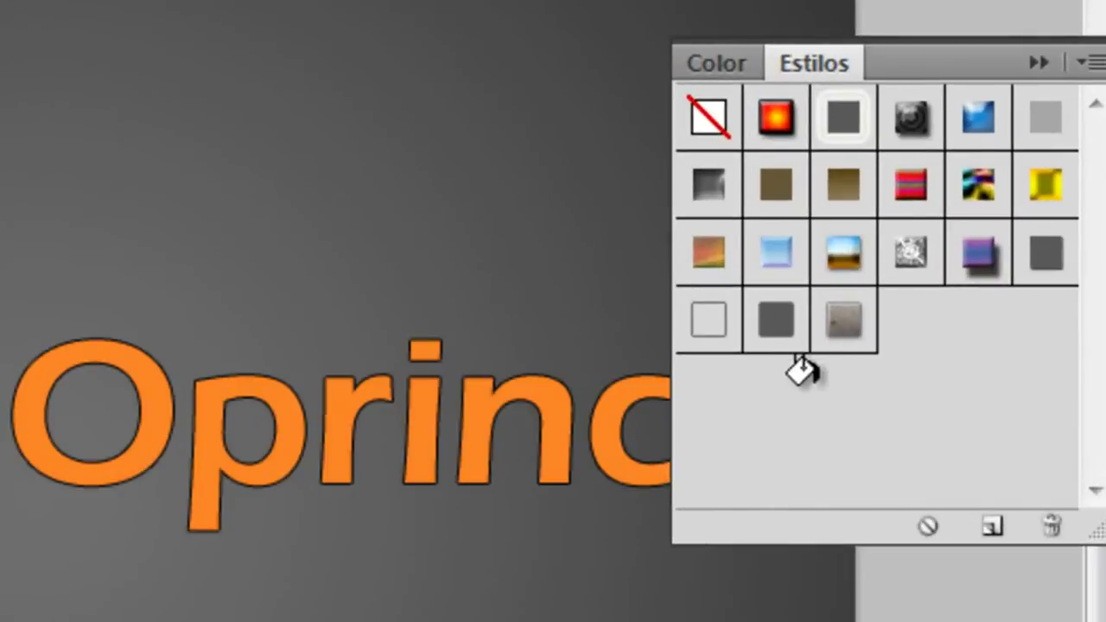
click(845, 328)
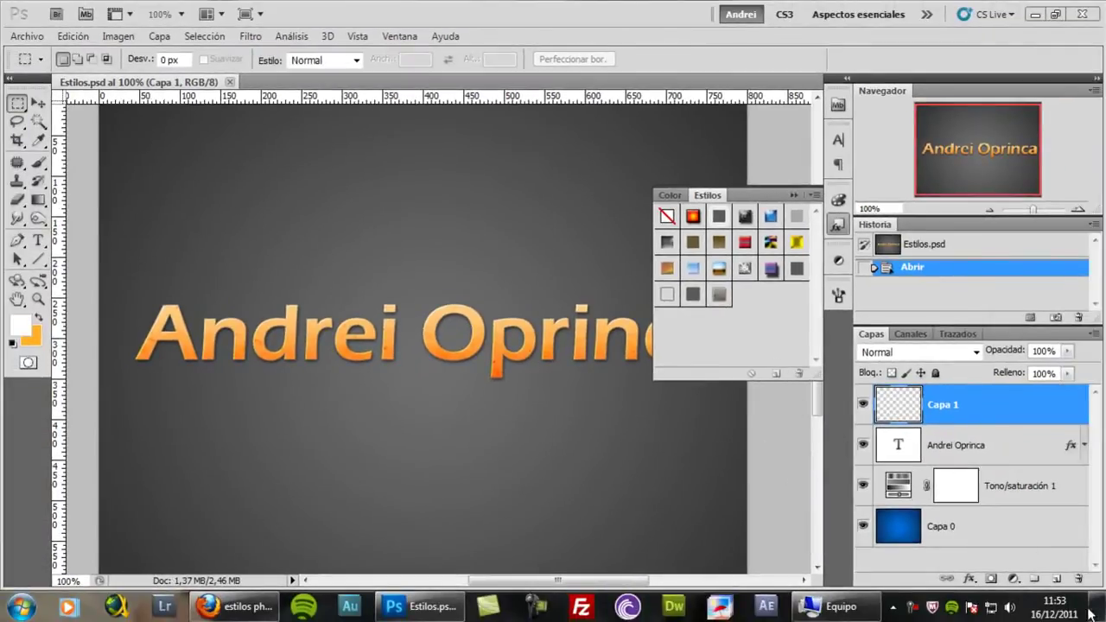
Step: In Firefox, open the '56 Nuevos estilos de capas para Photoshop' result and browse the post
click(1097, 607)
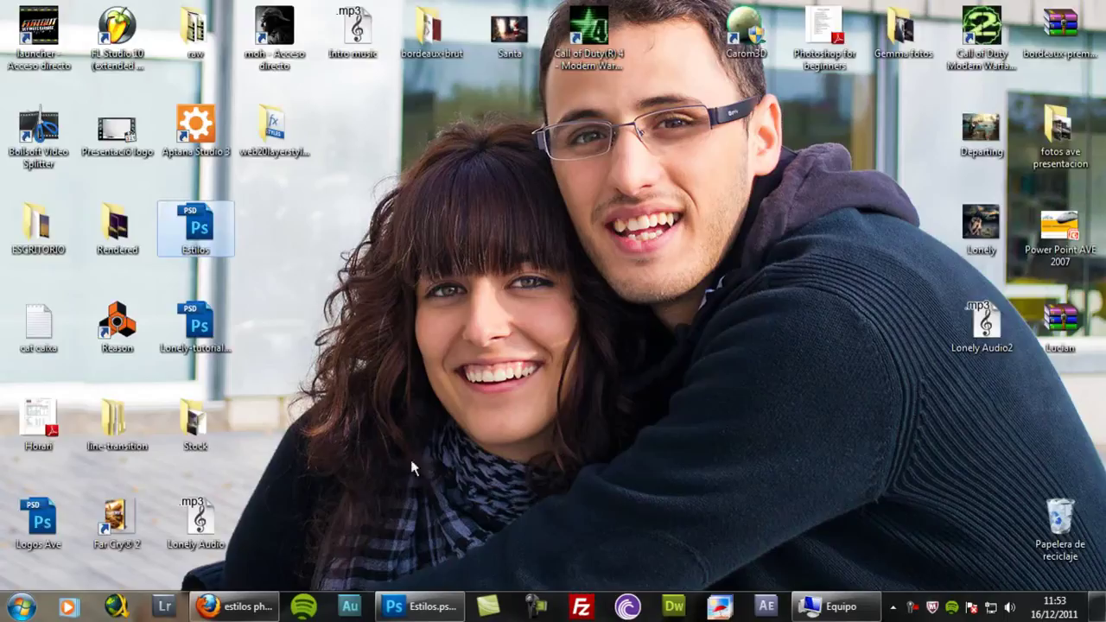
click(207, 607)
scroll(333, 327, up, 5)
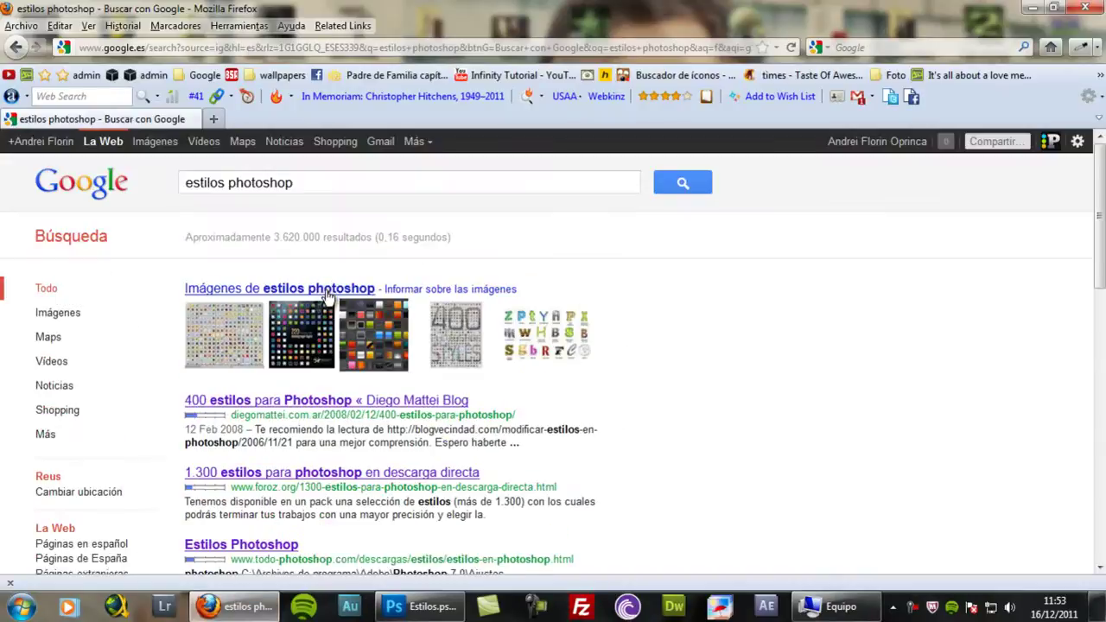
drag(402, 186, 257, 225)
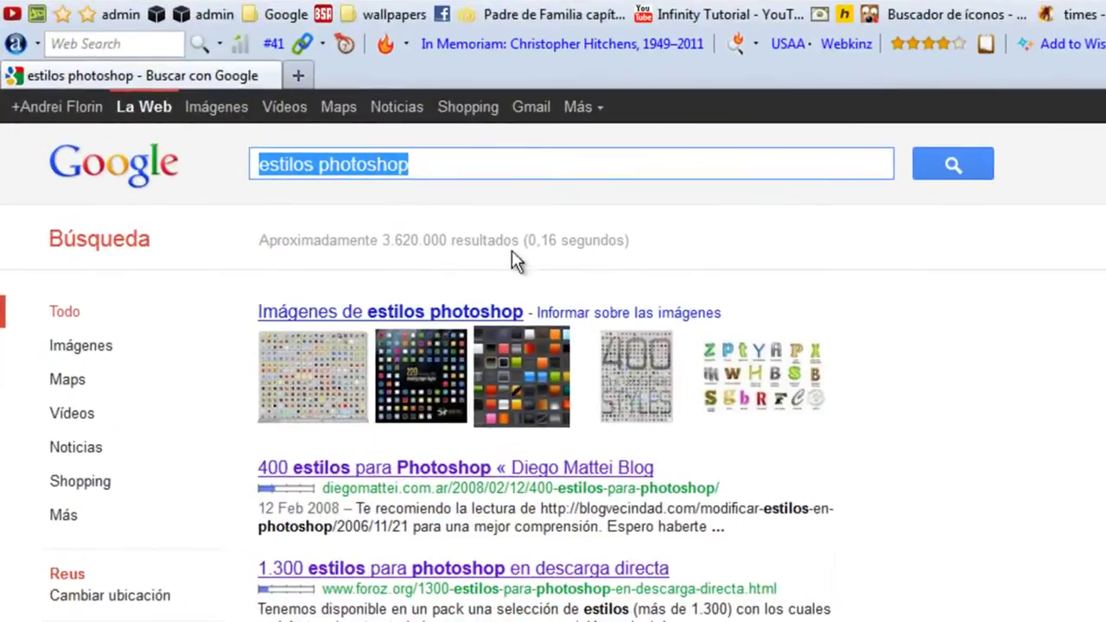
scroll(363, 259, down, 1)
scroll(355, 345, down, 2)
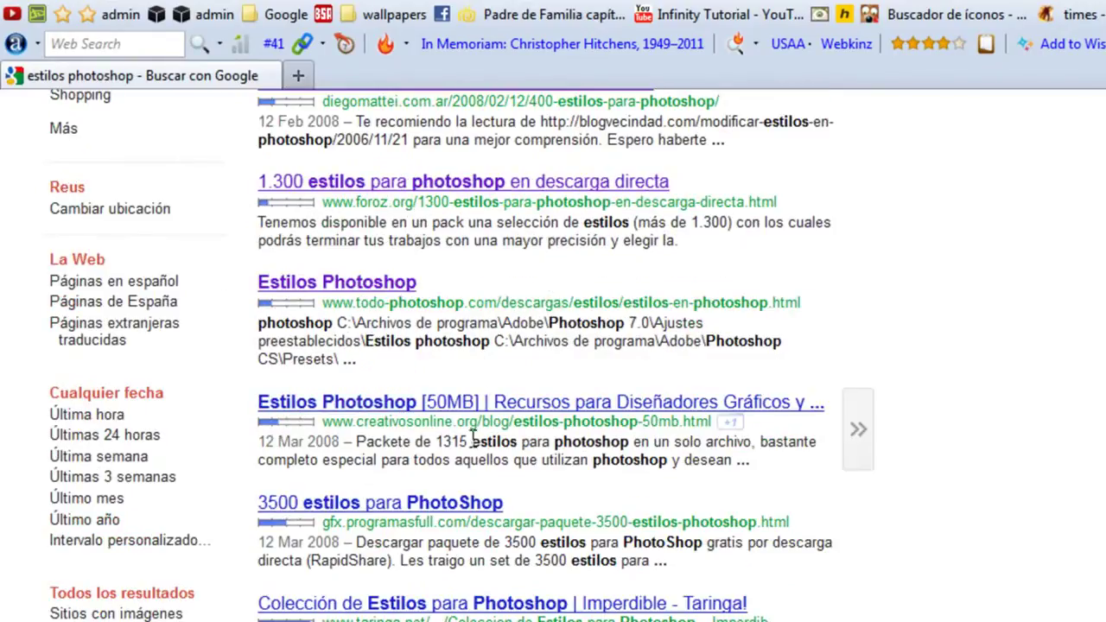
scroll(474, 415, down, 4)
scroll(471, 418, up, 3)
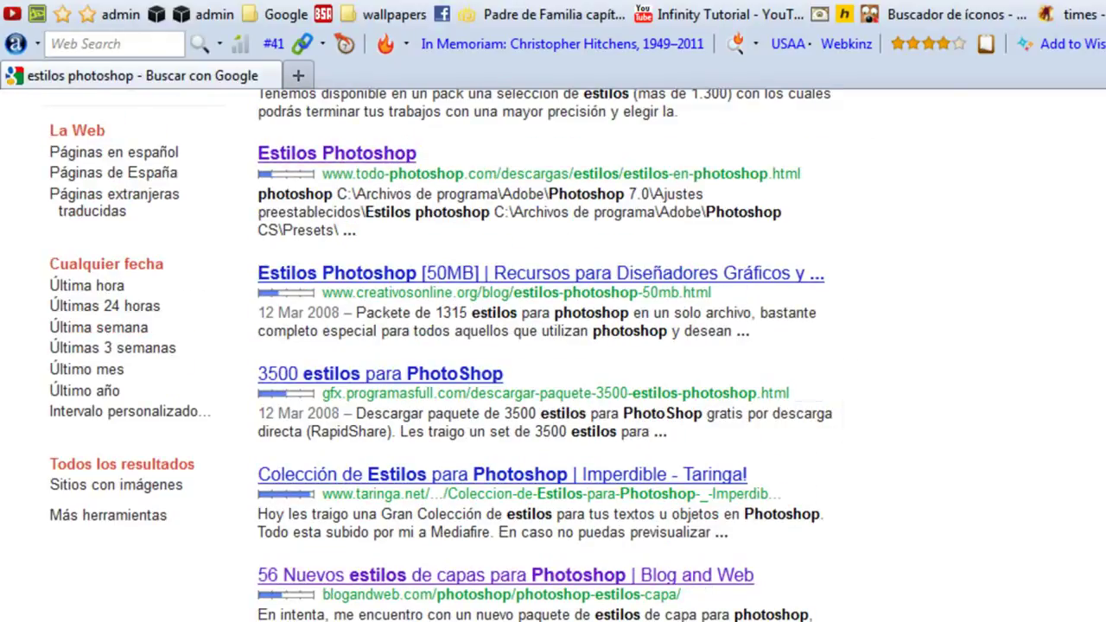
click(371, 575)
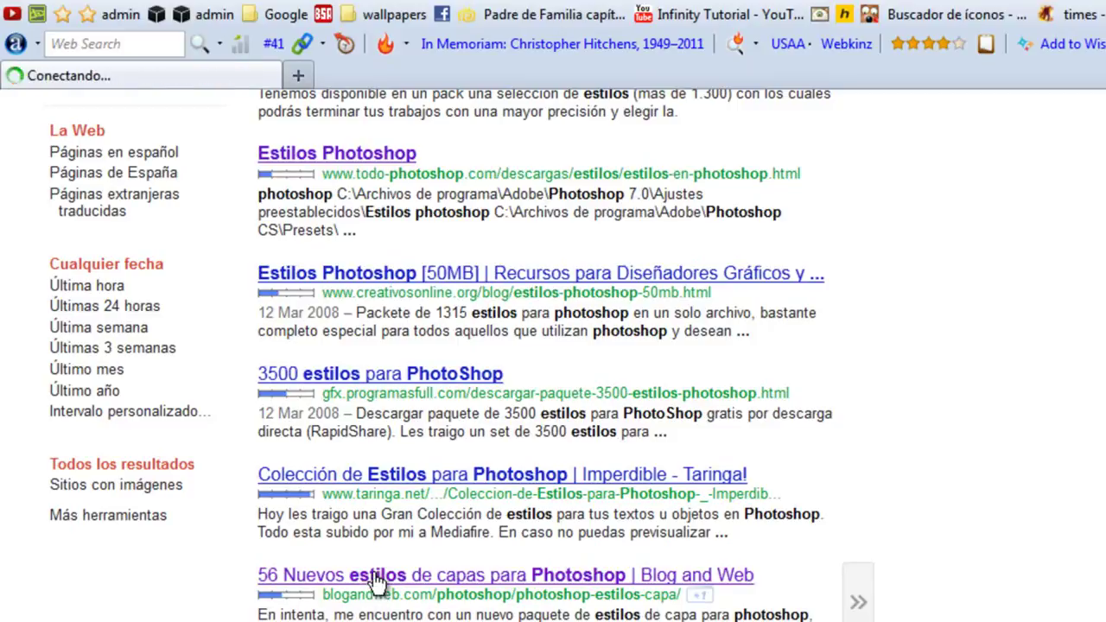
scroll(559, 514, down, 5)
scroll(560, 513, up, 3)
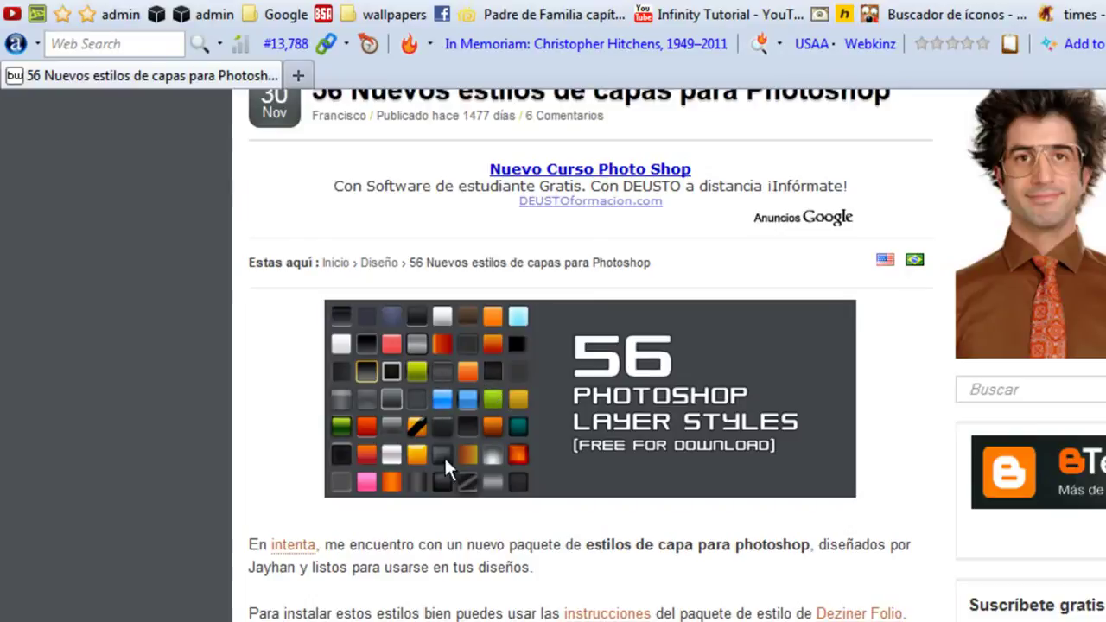
scroll(542, 454, down, 3)
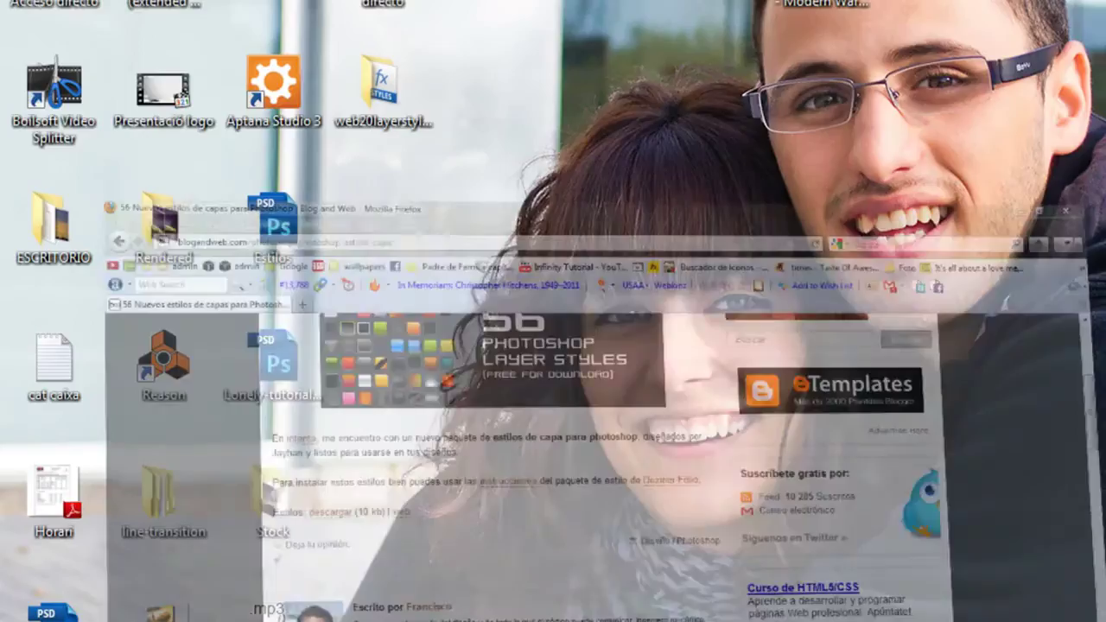
Step: Open the web20layerstyles folder and view the web20layerstylesv1 file as tiles
double_click(396, 89)
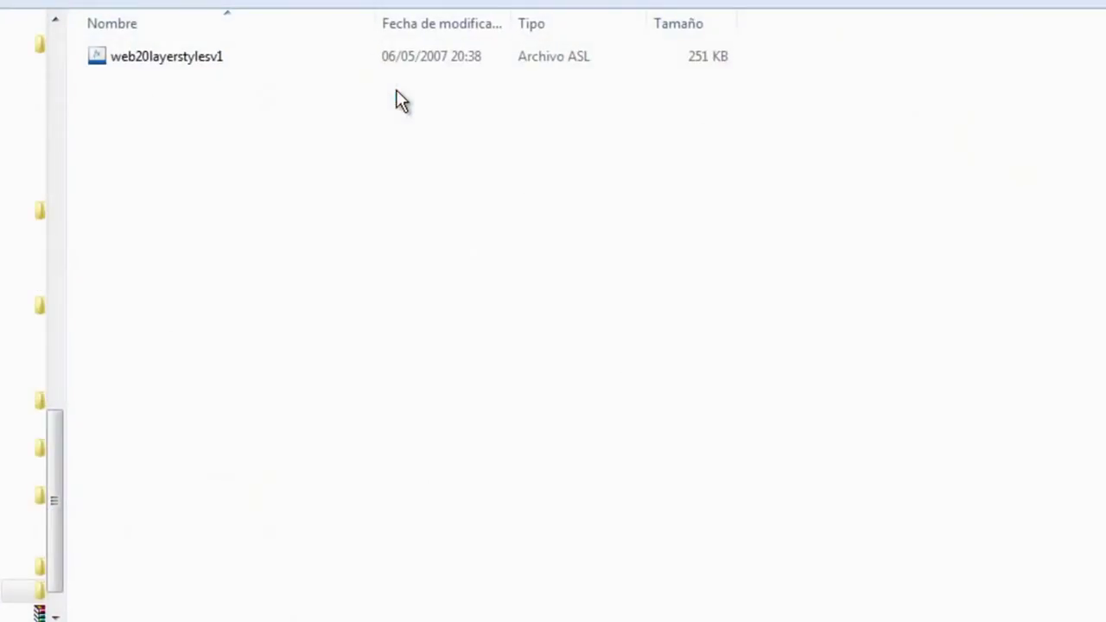
click(142, 53)
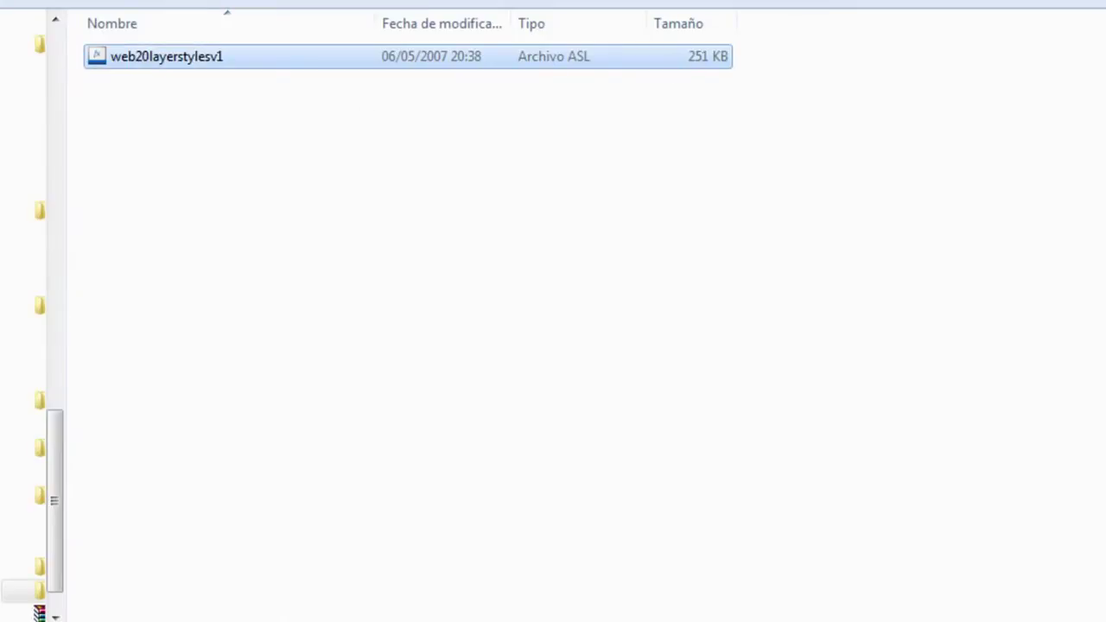
key(ctrl+shift+7)
click(213, 35)
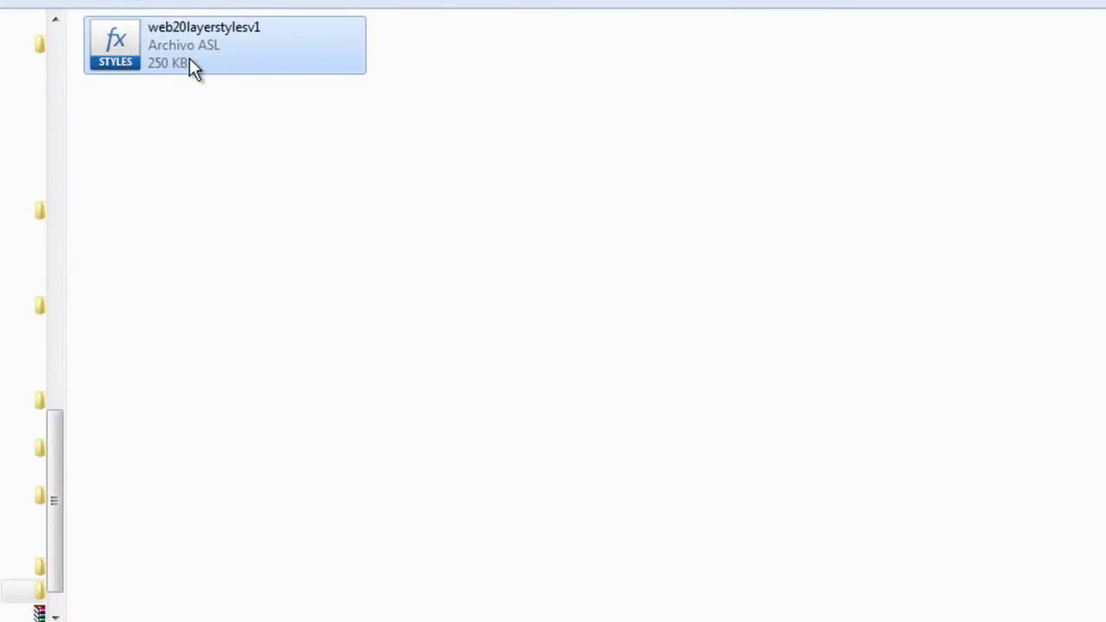
click(332, 298)
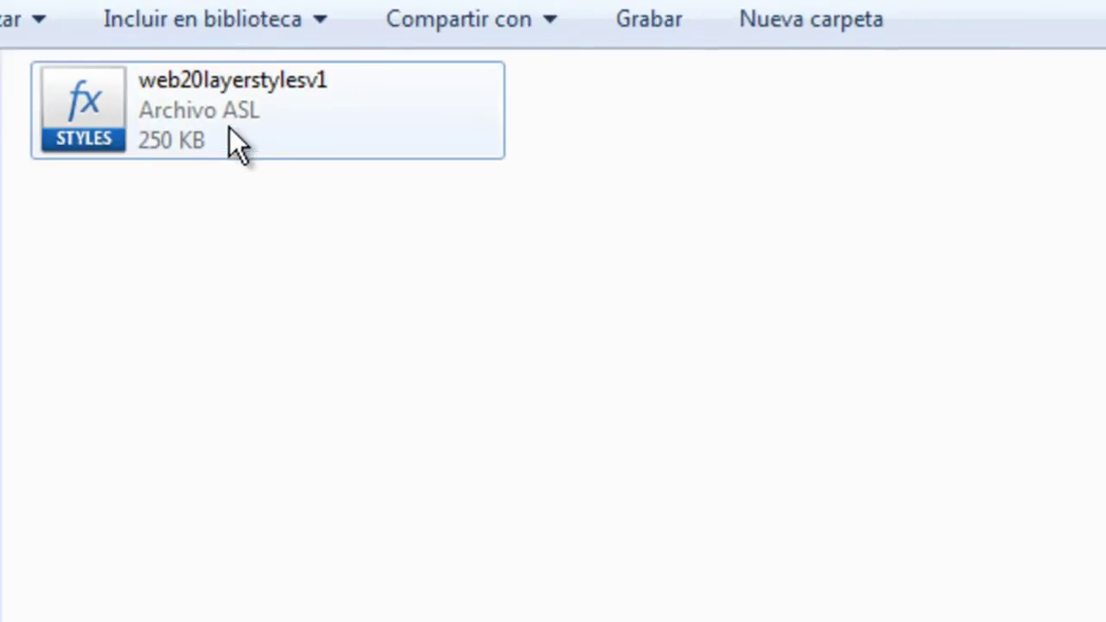
click(229, 127)
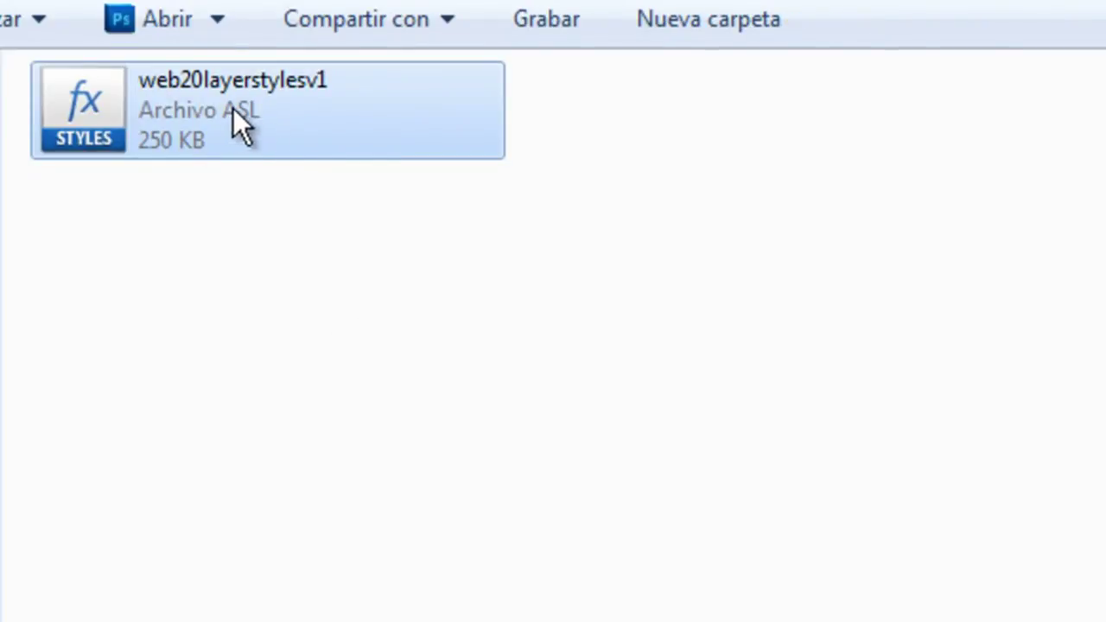
click(416, 265)
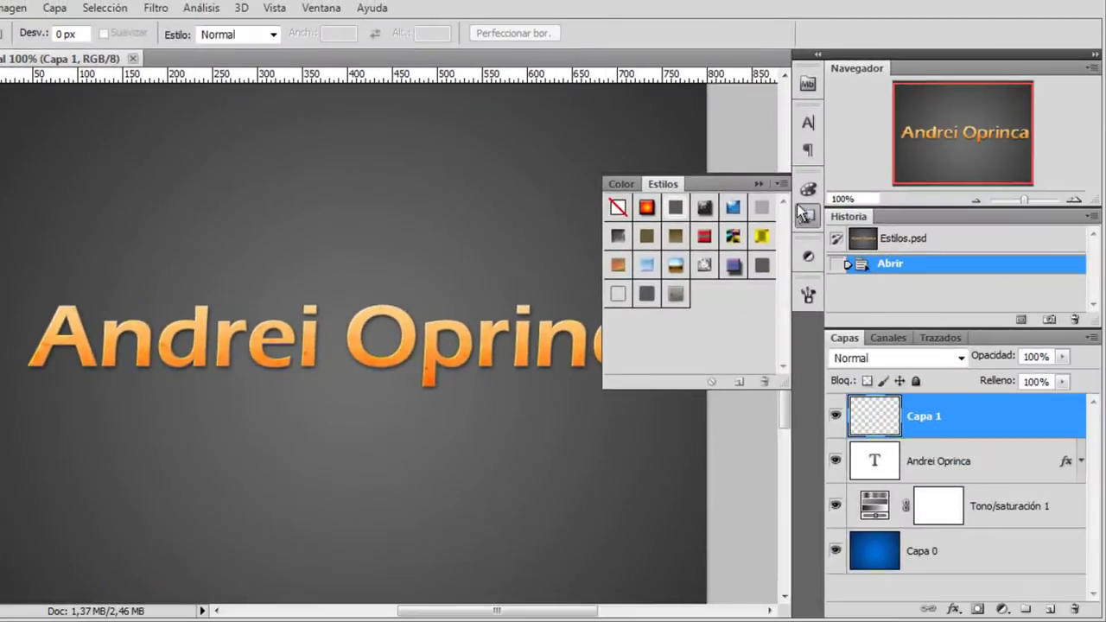
Step: Hide and restore the Styles panel and check it in the panel list
click(804, 214)
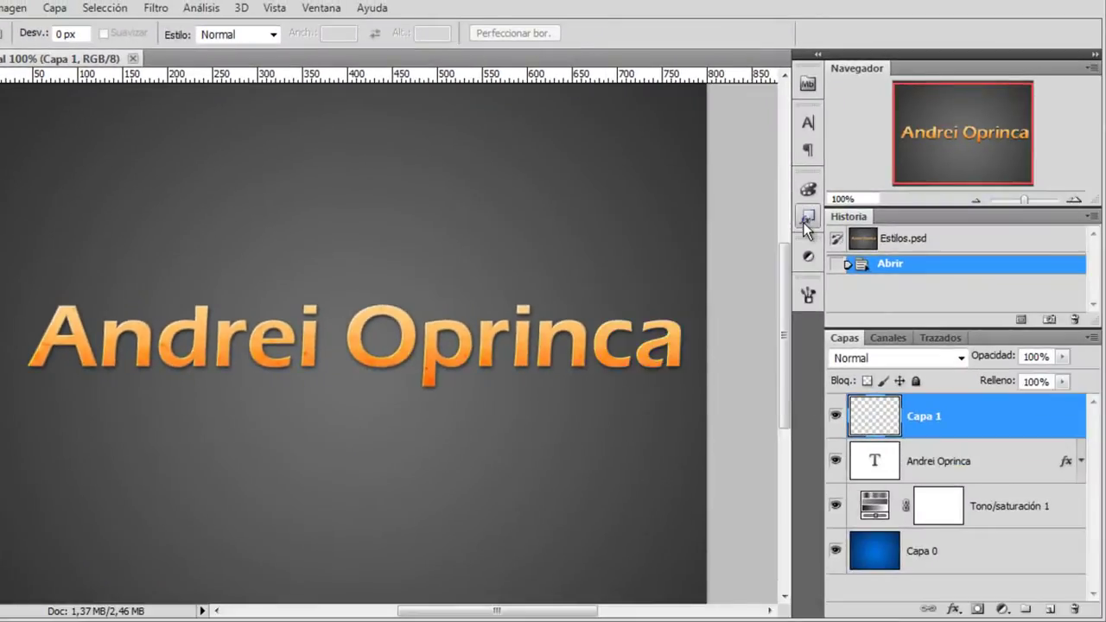
click(805, 216)
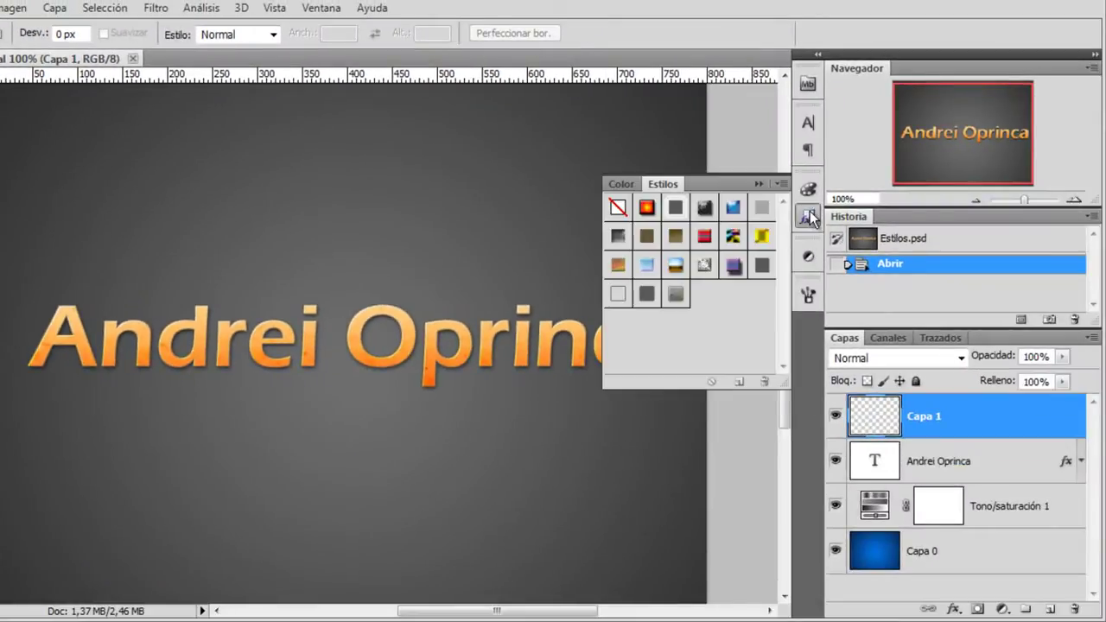
click(320, 8)
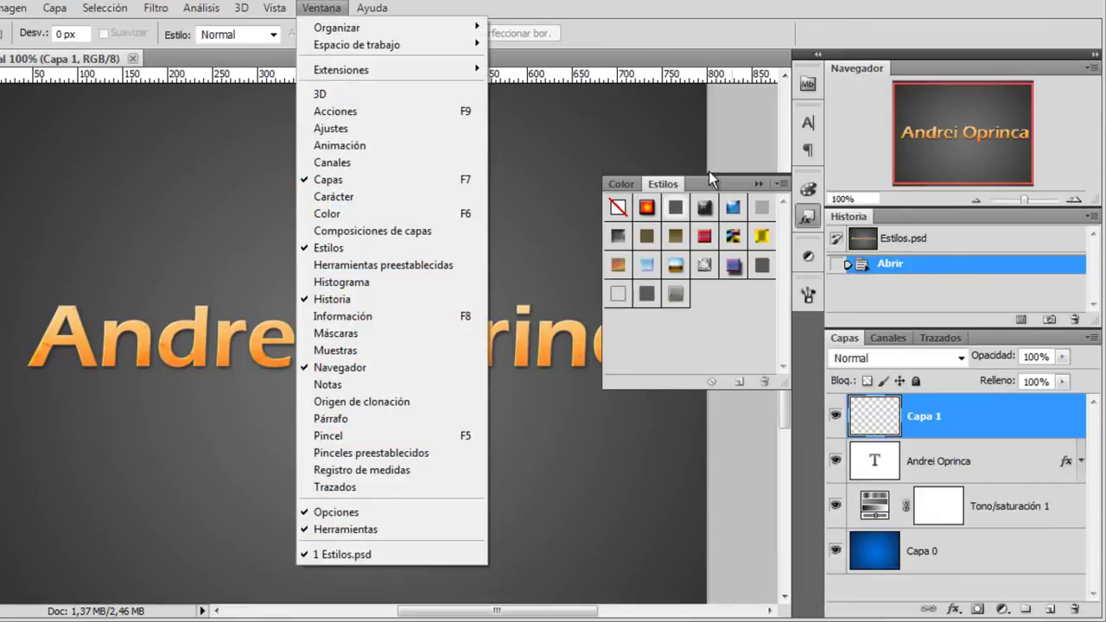
click(735, 179)
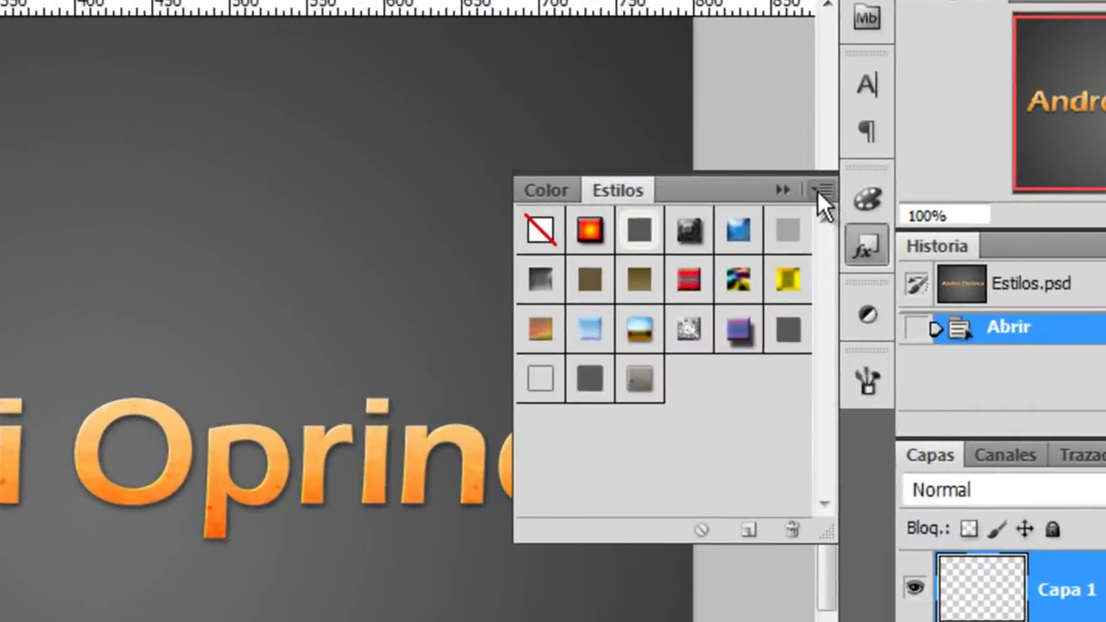
Step: Replace the styles with web20layerstylesv1.asl, saving the current styles first
click(824, 188)
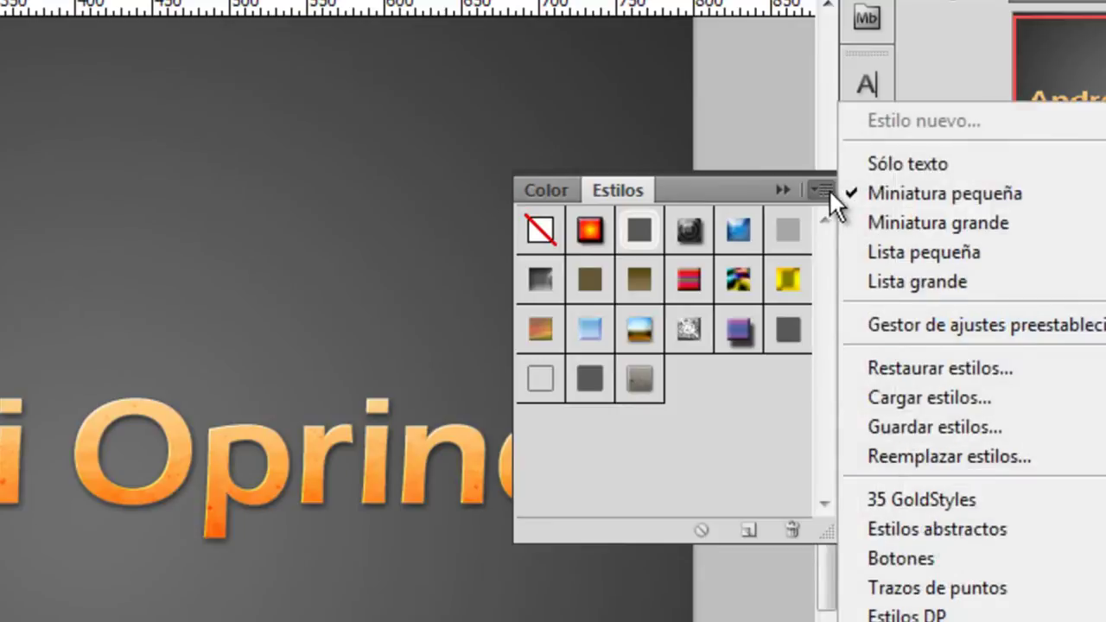
click(928, 458)
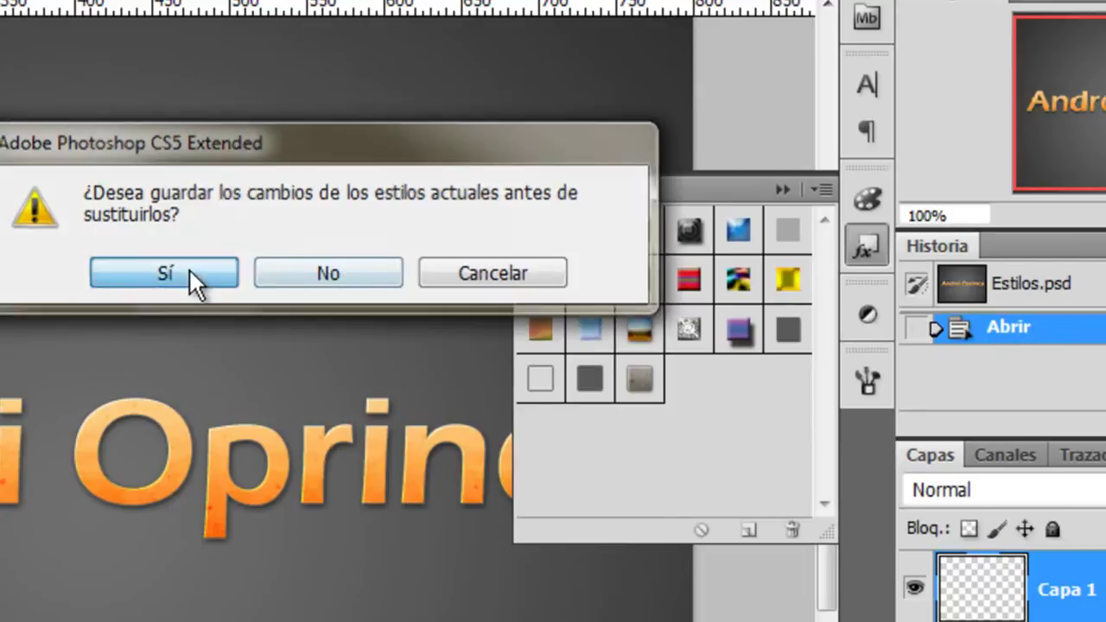
click(189, 269)
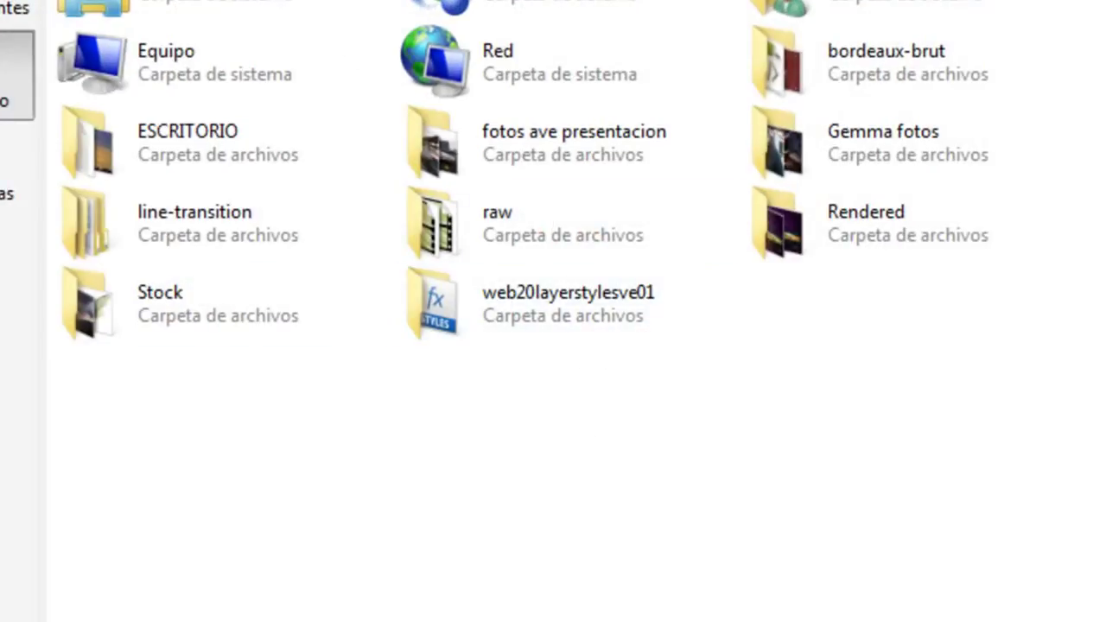
double_click(579, 303)
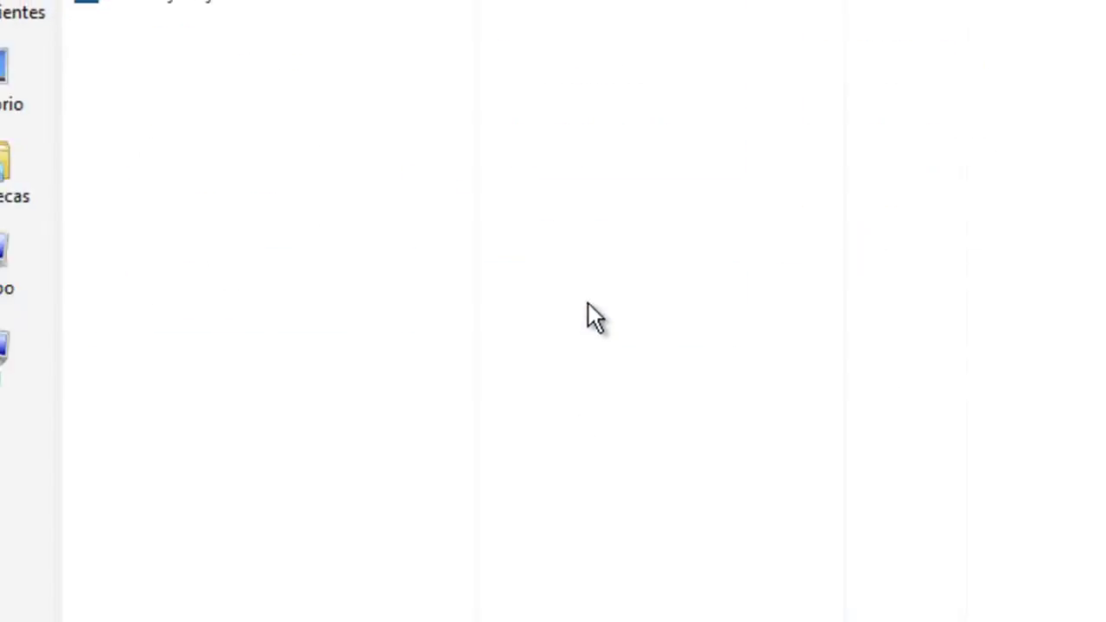
click(564, 127)
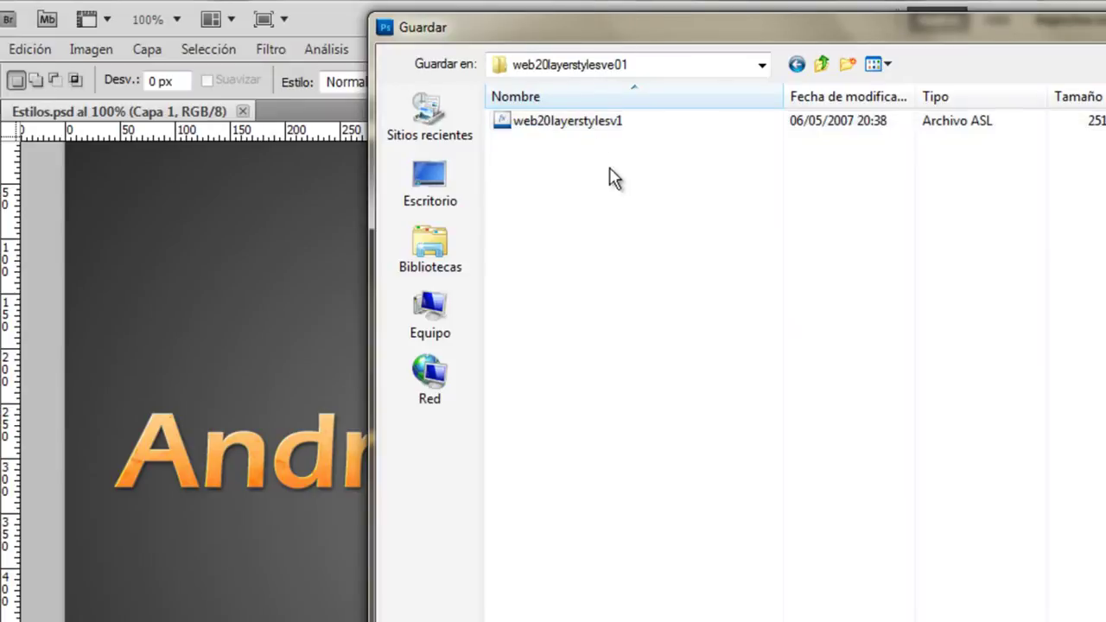
click(610, 126)
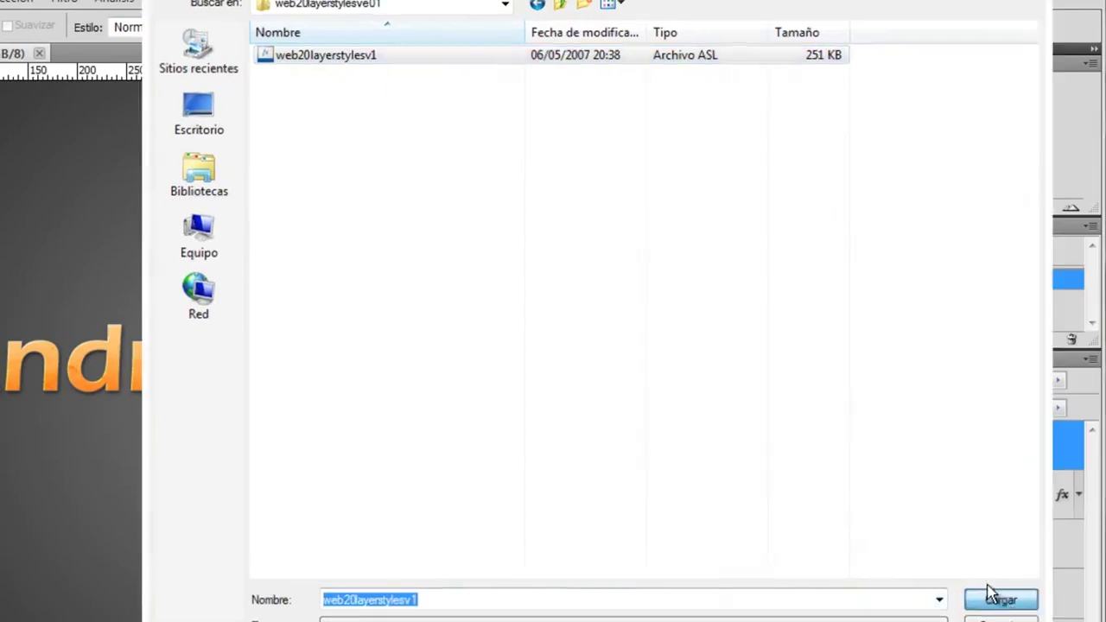
click(992, 597)
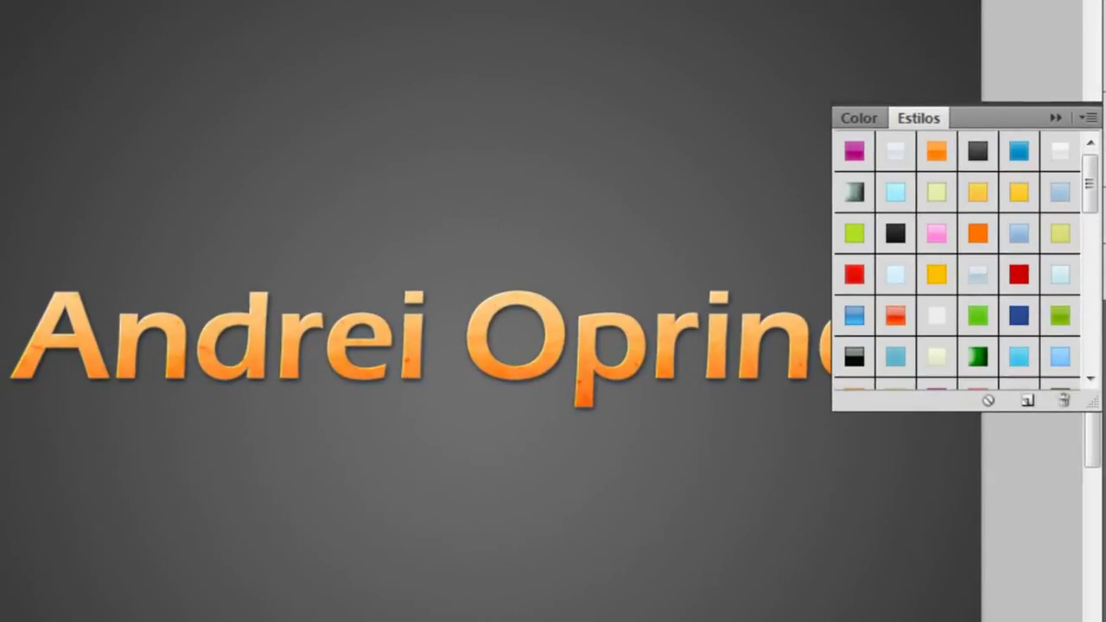
Step: Try pink, magenta, blue, silver-black, light green and pale blue glossy styles on the text
mouse_move(1093, 217)
mouse_down()
mouse_move(1091, 247)
mouse_move(1090, 173)
mouse_up()
click(937, 233)
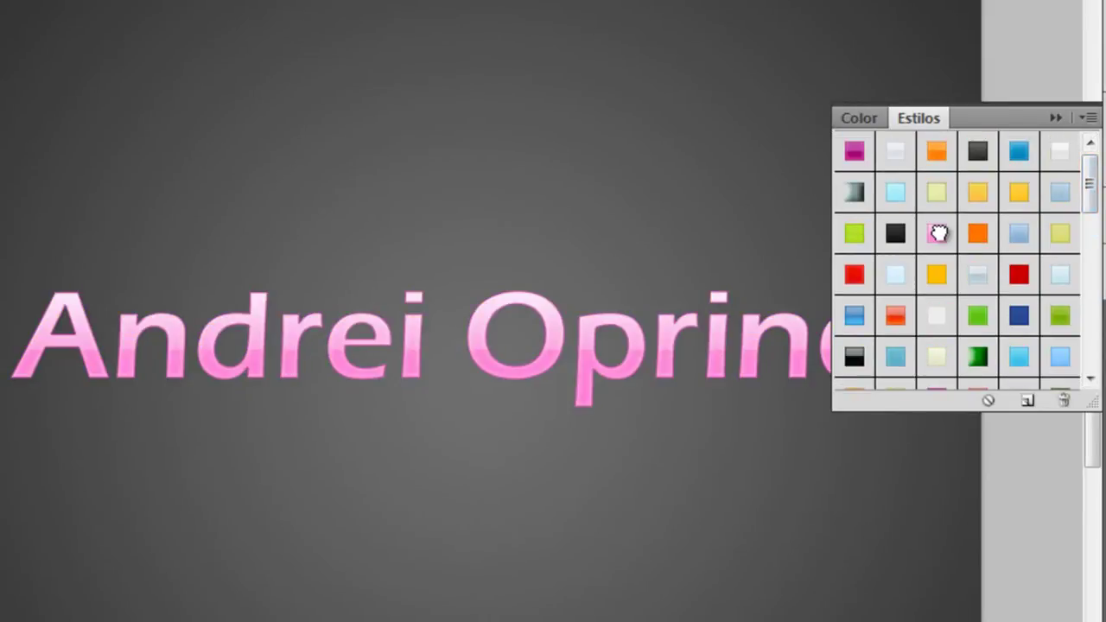
click(864, 153)
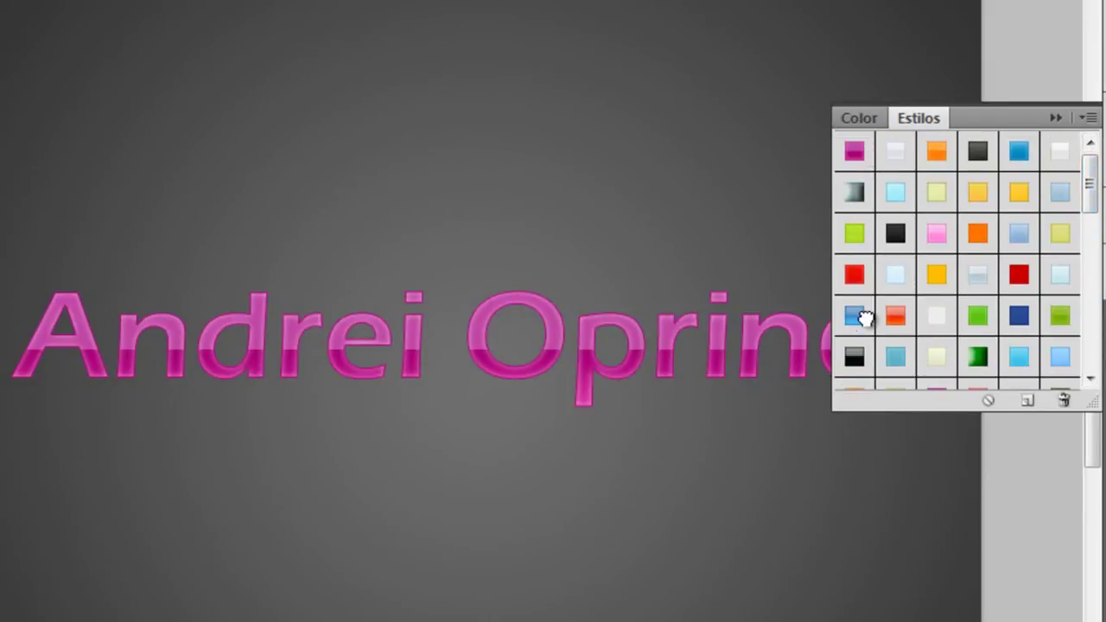
click(855, 316)
click(853, 355)
drag(1088, 179, 1089, 250)
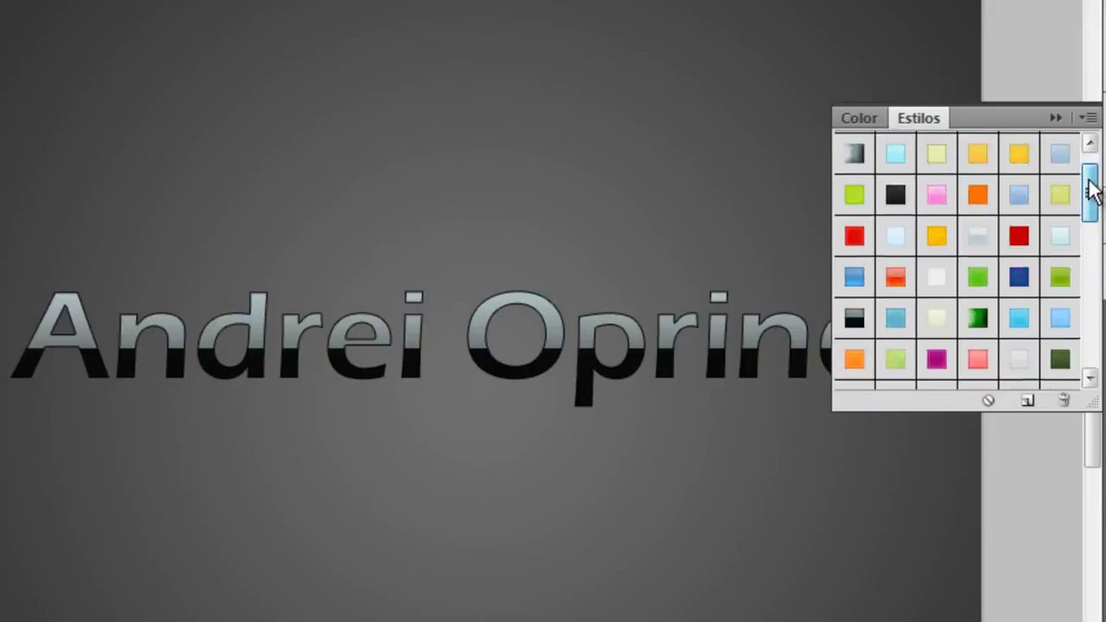
click(980, 263)
click(1019, 342)
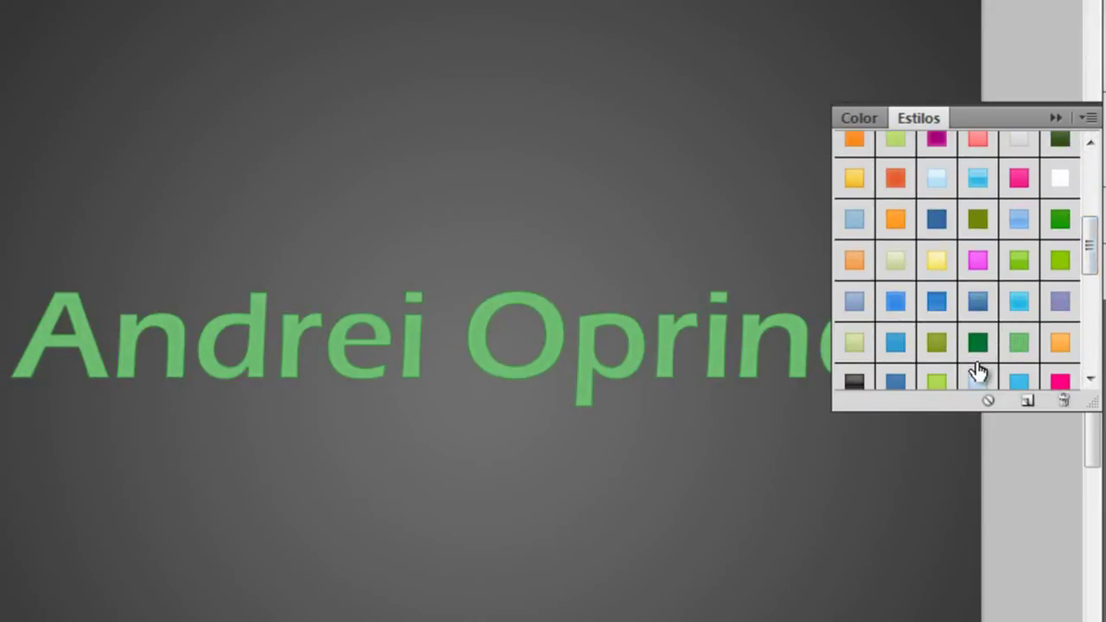
click(977, 379)
Step: Try further styles down the list, ending with the dark red style on the text
scroll(920, 363, down, 2)
click(896, 337)
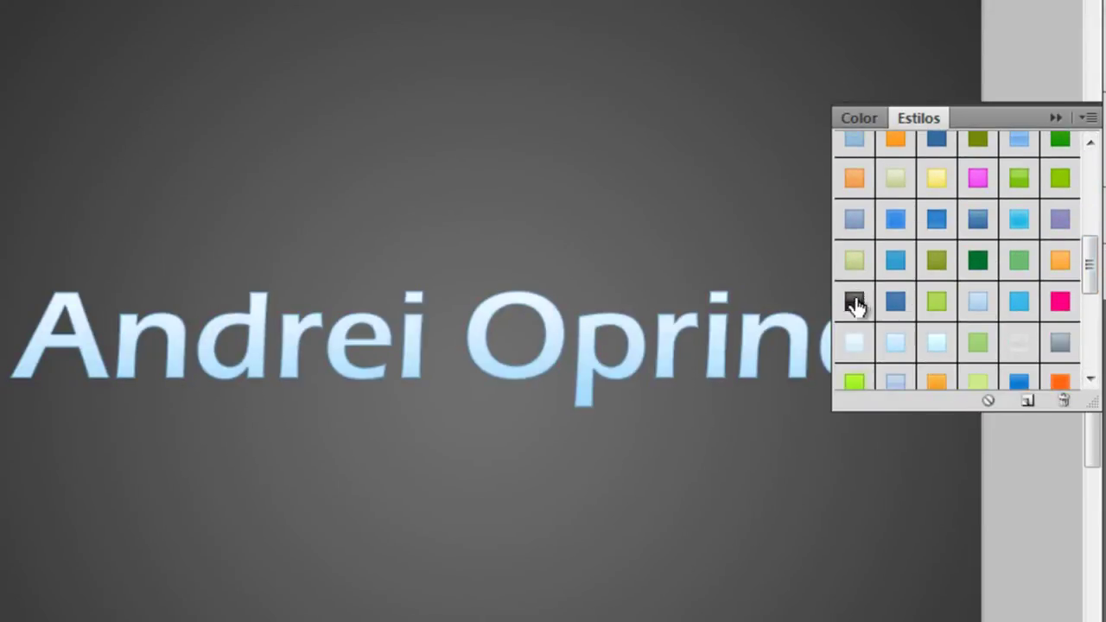
click(853, 301)
scroll(963, 343, down, 3)
click(937, 343)
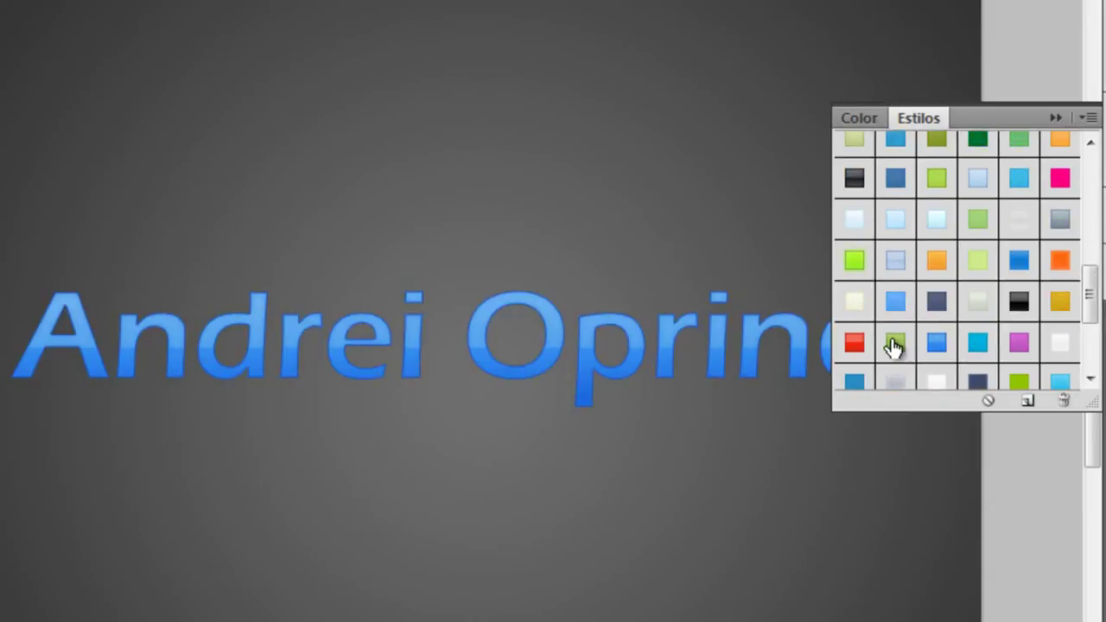
click(895, 343)
scroll(945, 345, down, 3)
scroll(945, 345, down, 1)
click(1018, 328)
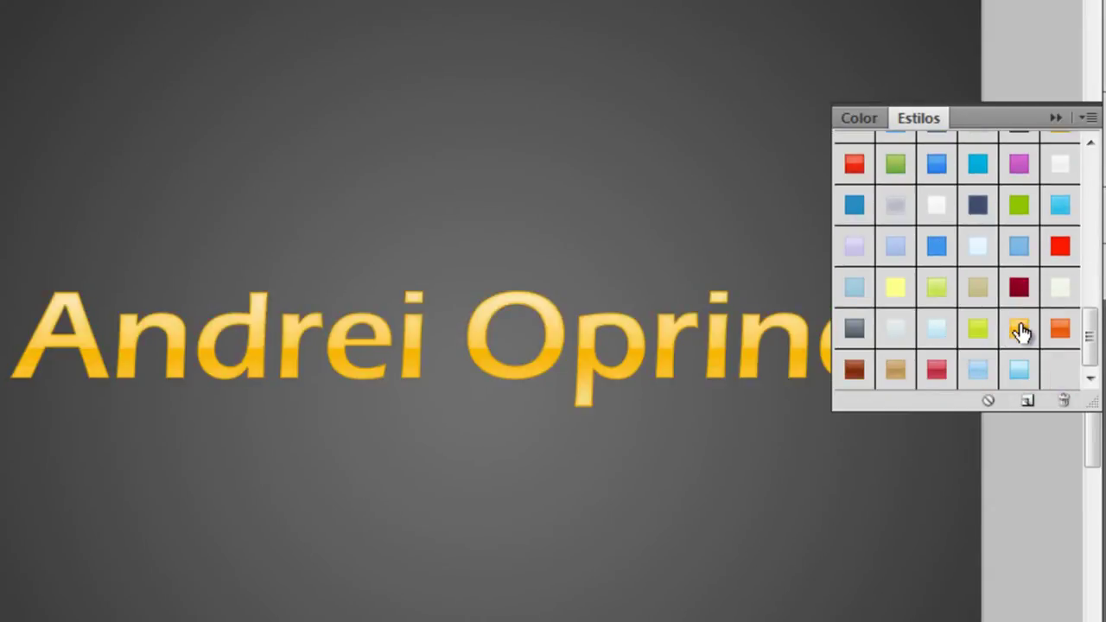
click(1019, 287)
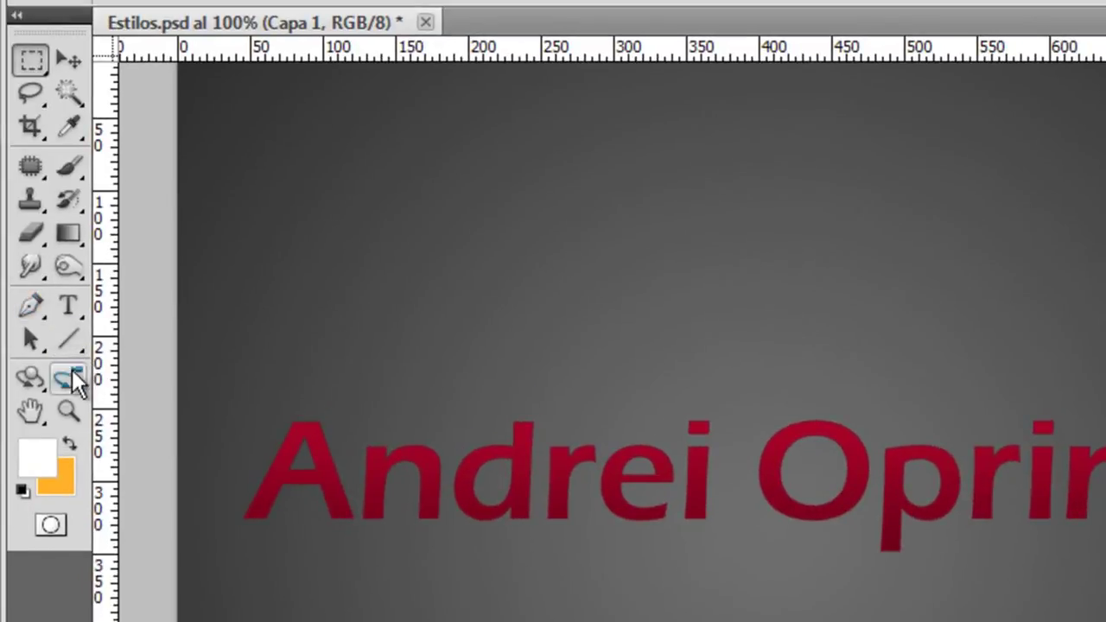
click(67, 339)
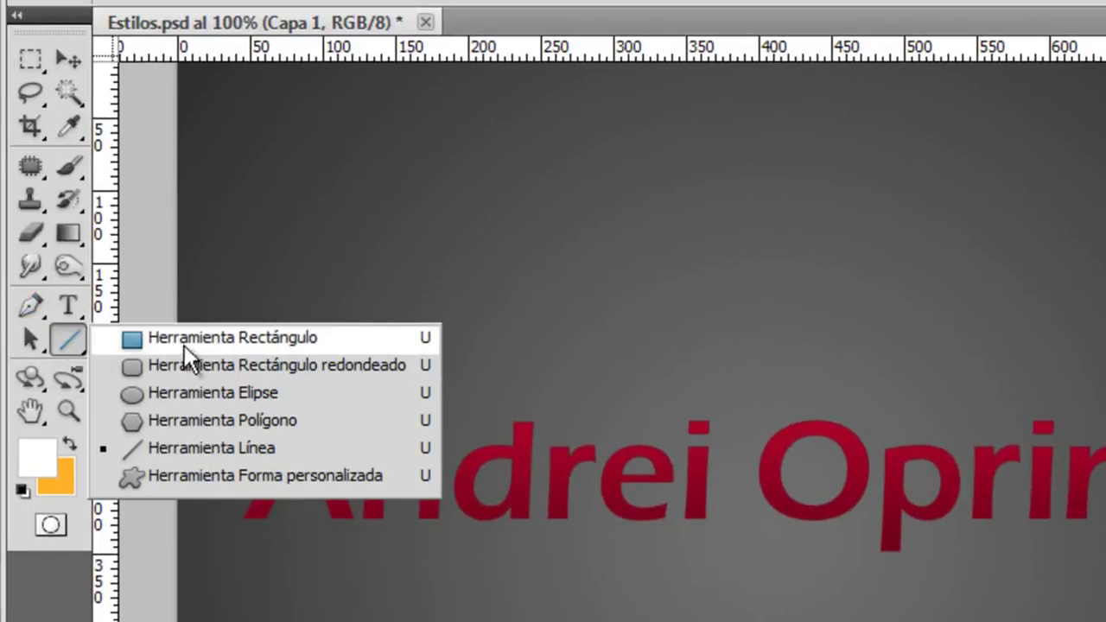
Step: Draw a rounded rectangle button above the text and give it a green gradient style
click(181, 365)
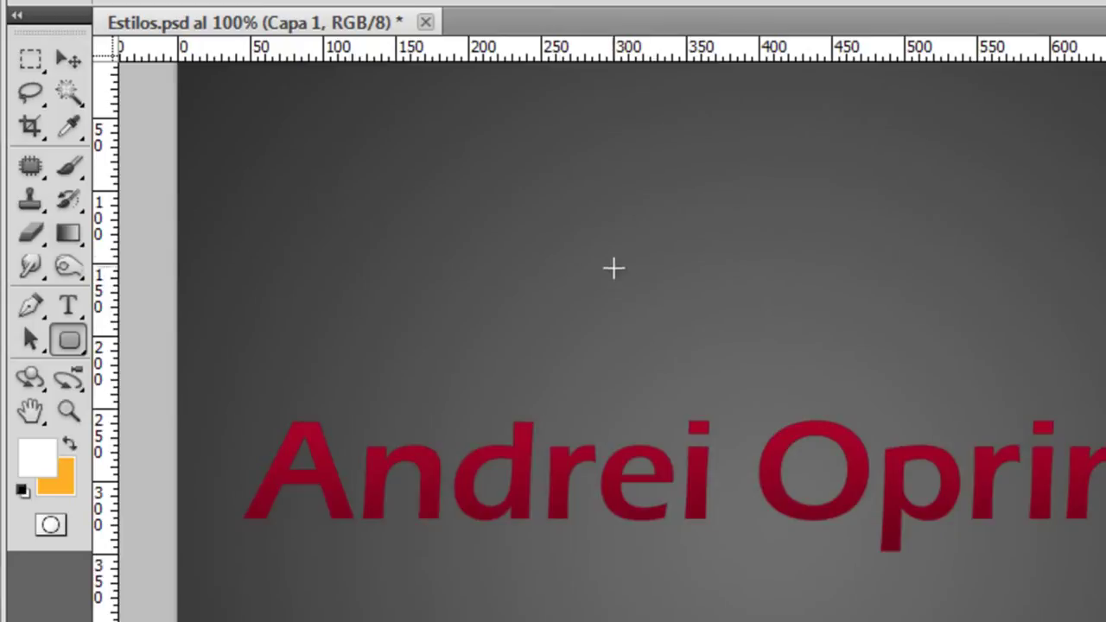
drag(374, 190, 567, 268)
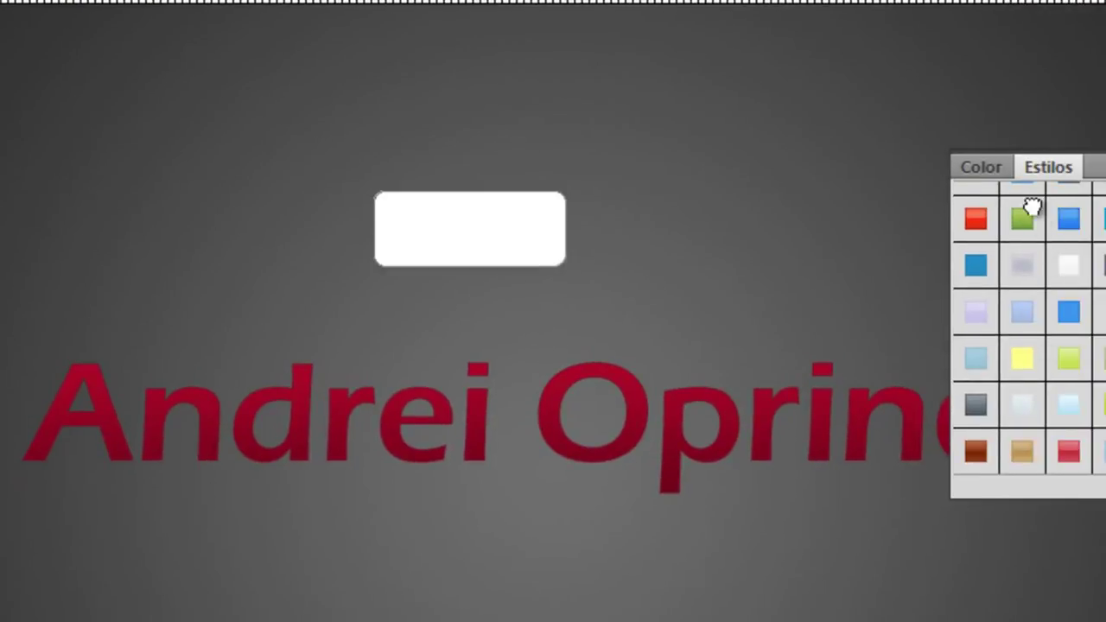
click(1024, 217)
Step: Try lime-green, dark-blue, cyan and yellow preset styles on the button
click(829, 209)
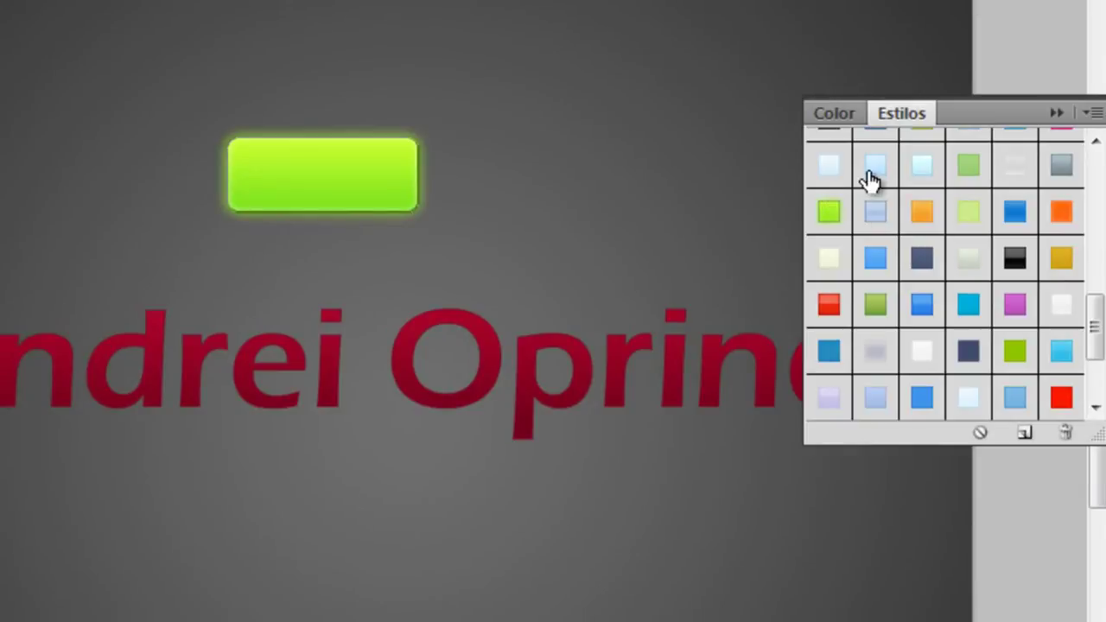
click(875, 164)
scroll(901, 216, up, 3)
click(922, 166)
scroll(942, 207, down, 3)
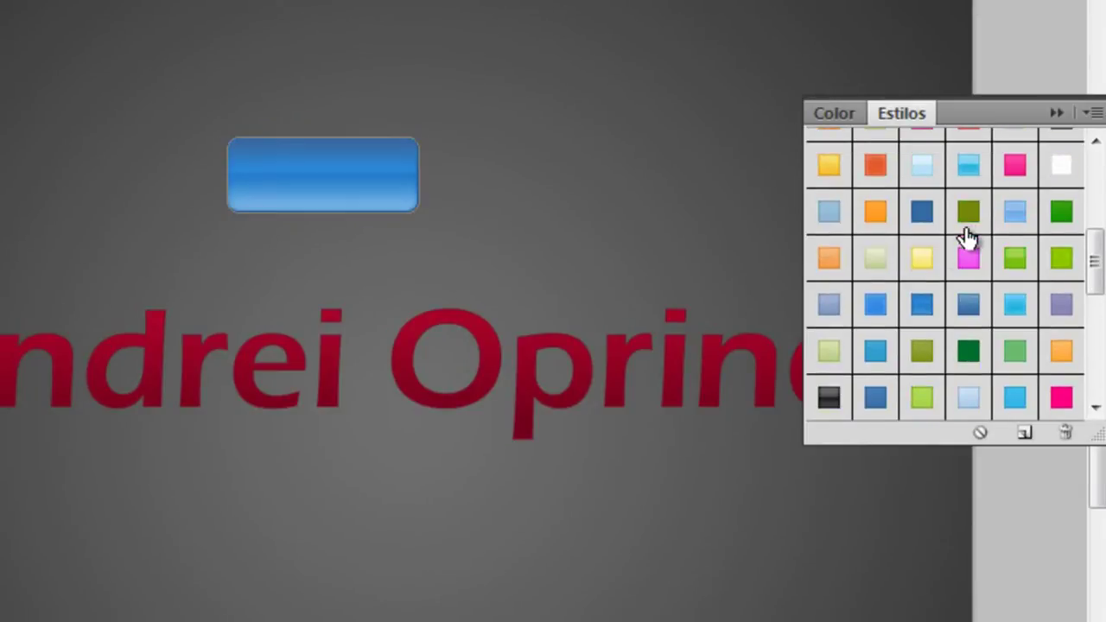
click(959, 168)
scroll(775, 242, down, 2)
scroll(780, 246, down, 2)
click(782, 240)
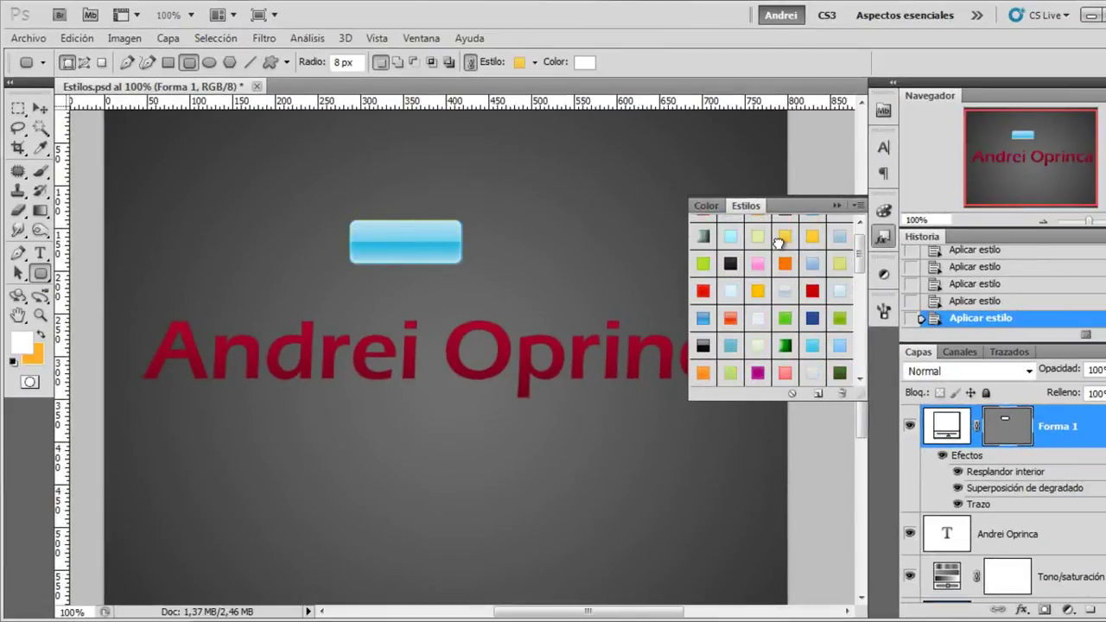
Step: Delete the Forma 1 button layer and try orange and cyan styles on the name text
drag(1087, 428, 1090, 609)
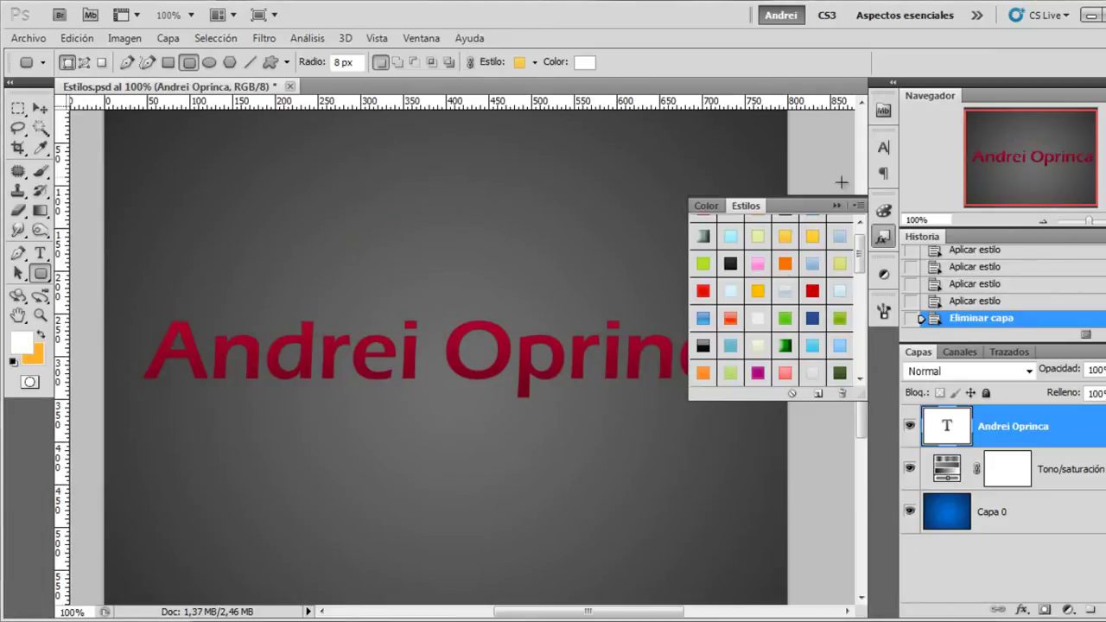
click(784, 262)
scroll(783, 260, up, 1)
click(839, 227)
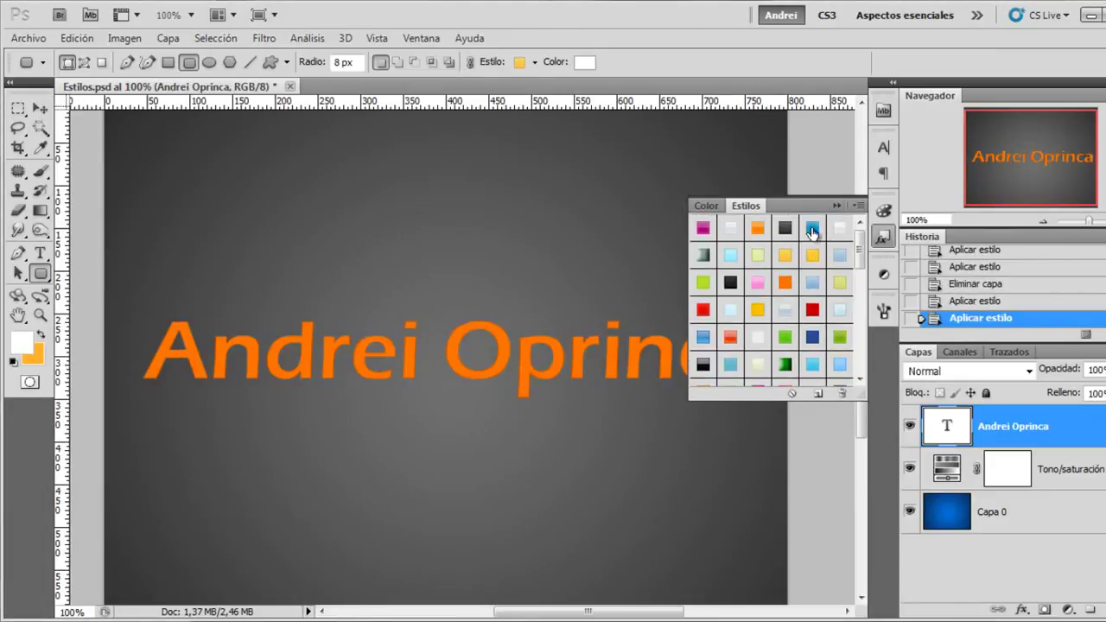
click(824, 207)
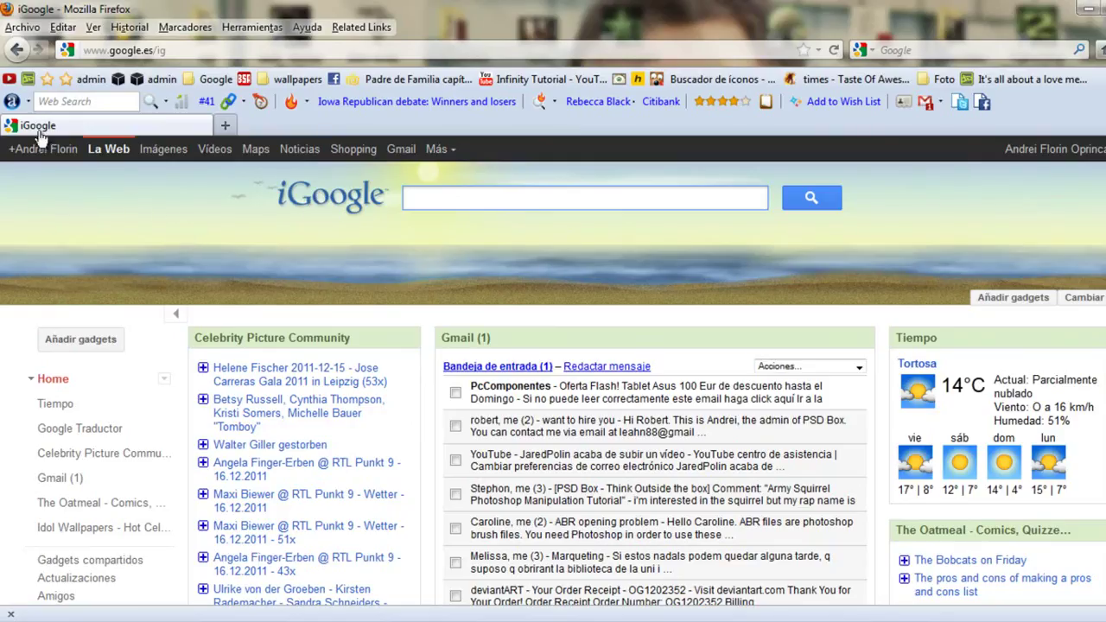
Step: Search deviantART for 'photoshop styles' and open Glowing PS styles in a new tab
click(28, 79)
text(photoshop sty)
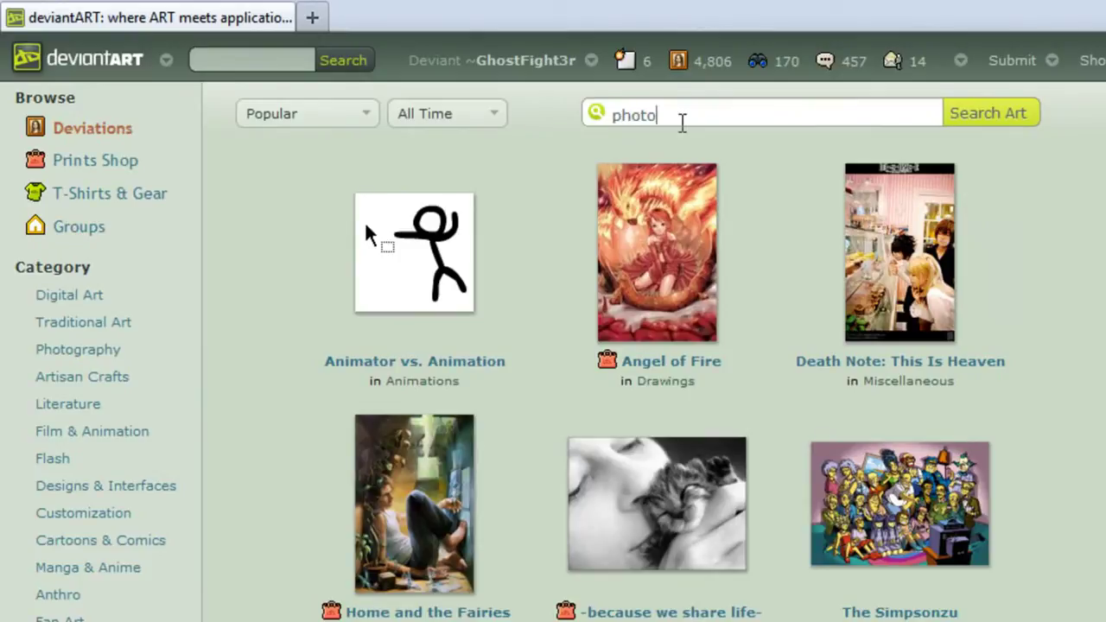
text(les)
key(Return)
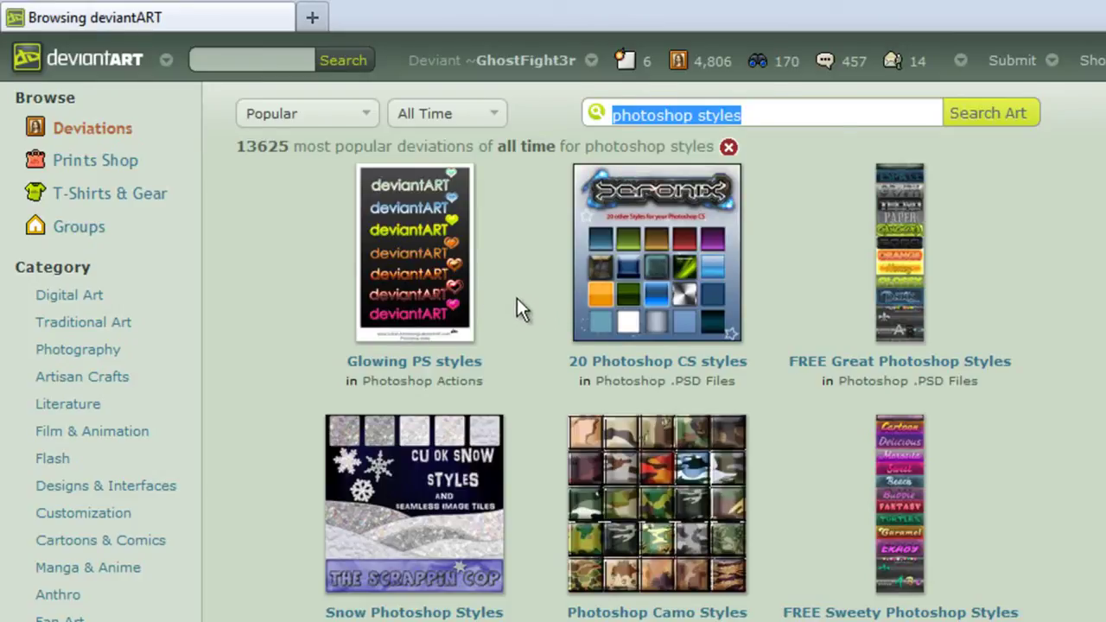
middle_click(393, 207)
Step: View the Glowing PS styles page, enlarging its artwork preview to full size and back
scroll(672, 310, down, 5)
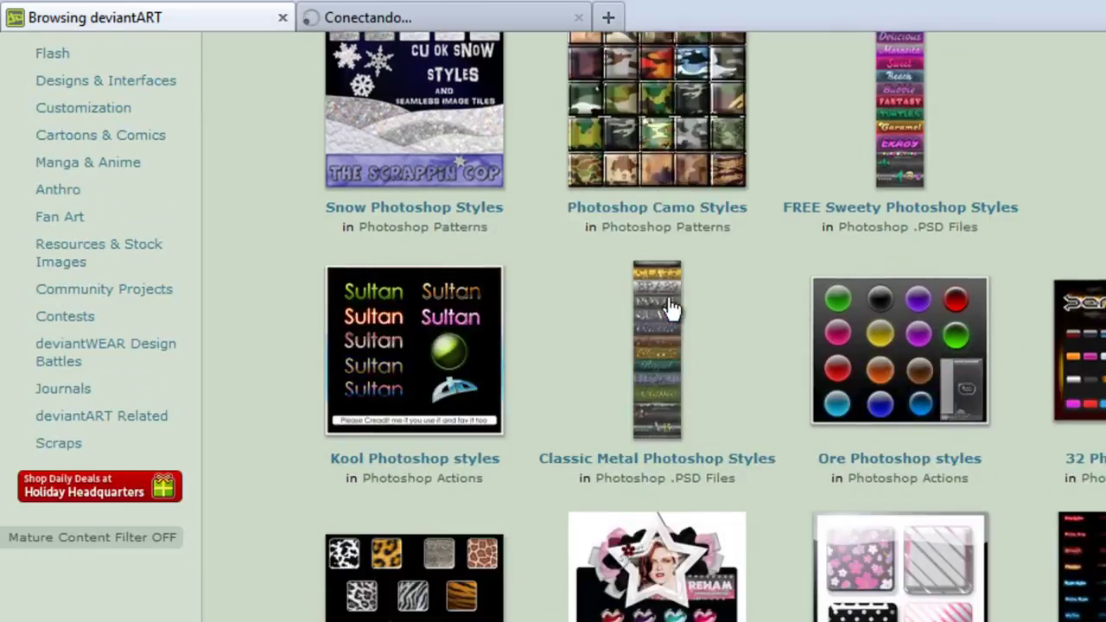
scroll(765, 289, down, 5)
scroll(424, 328, down, 5)
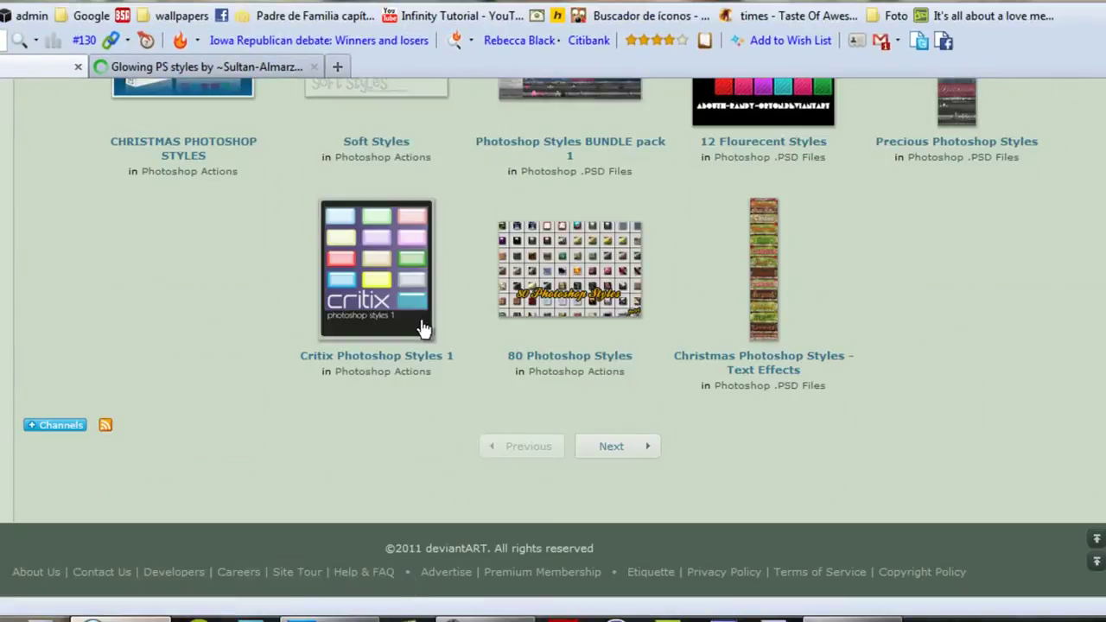
click(190, 68)
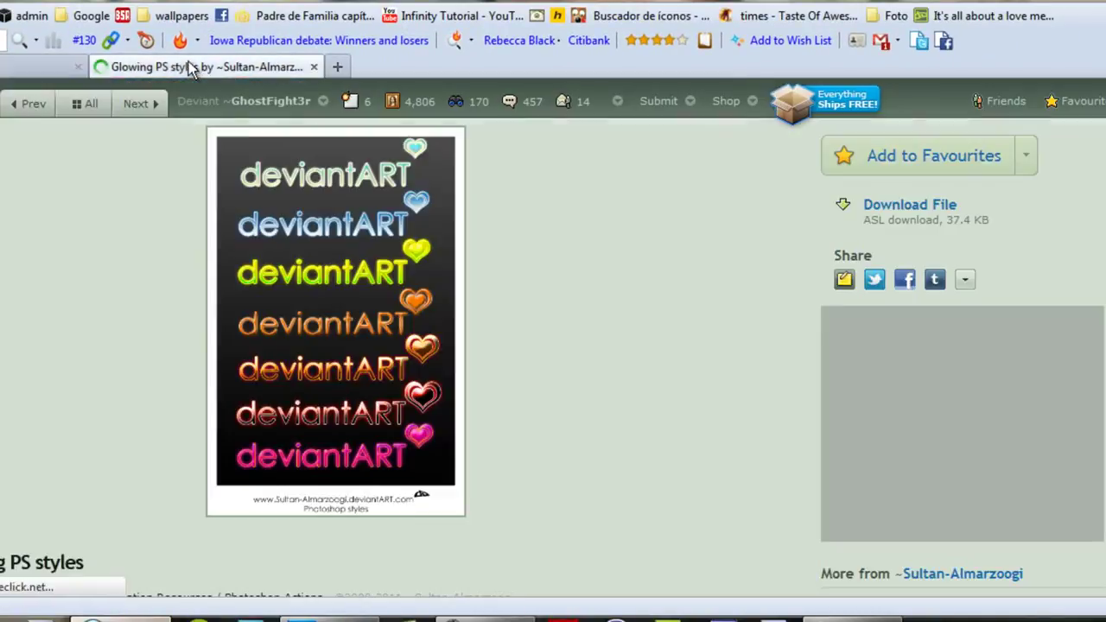
click(321, 277)
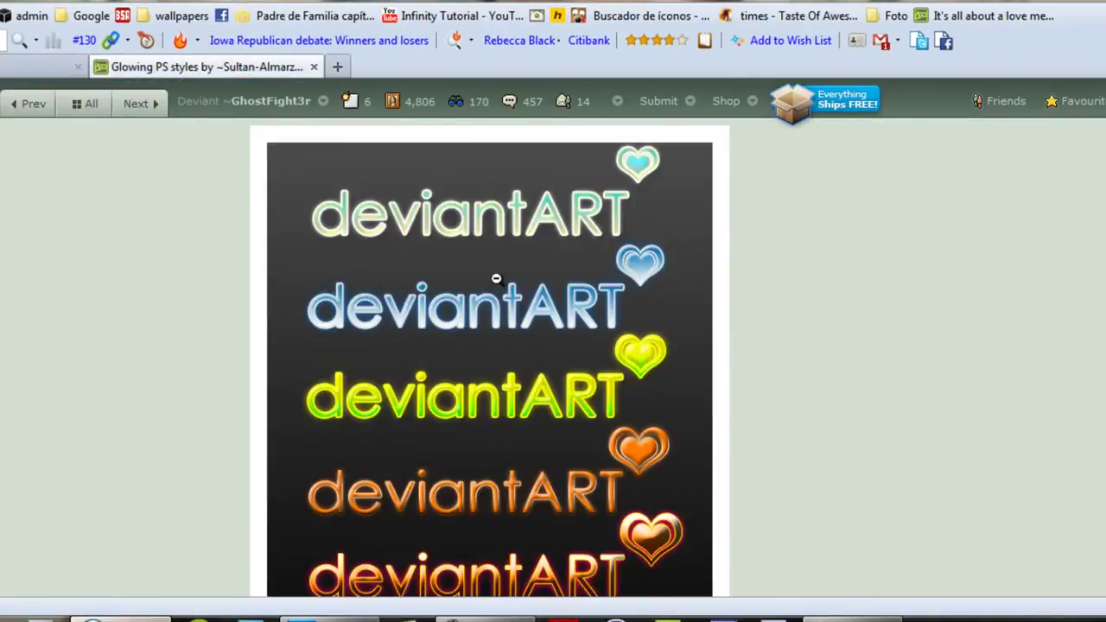
scroll(509, 278, down, 5)
click(21, 74)
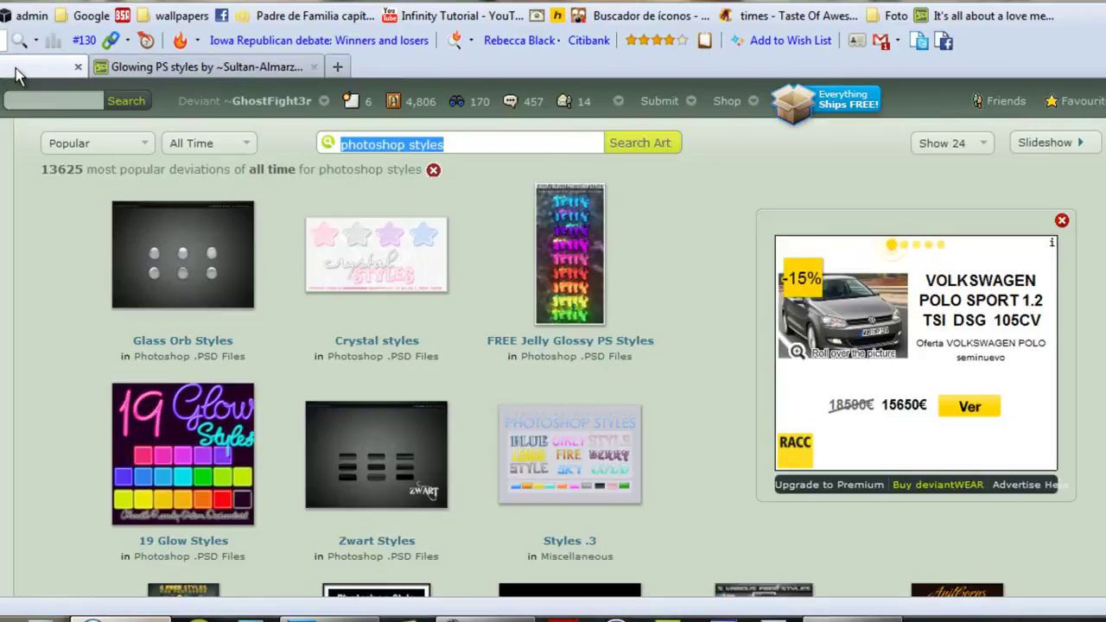
click(177, 74)
scroll(484, 201, up, 5)
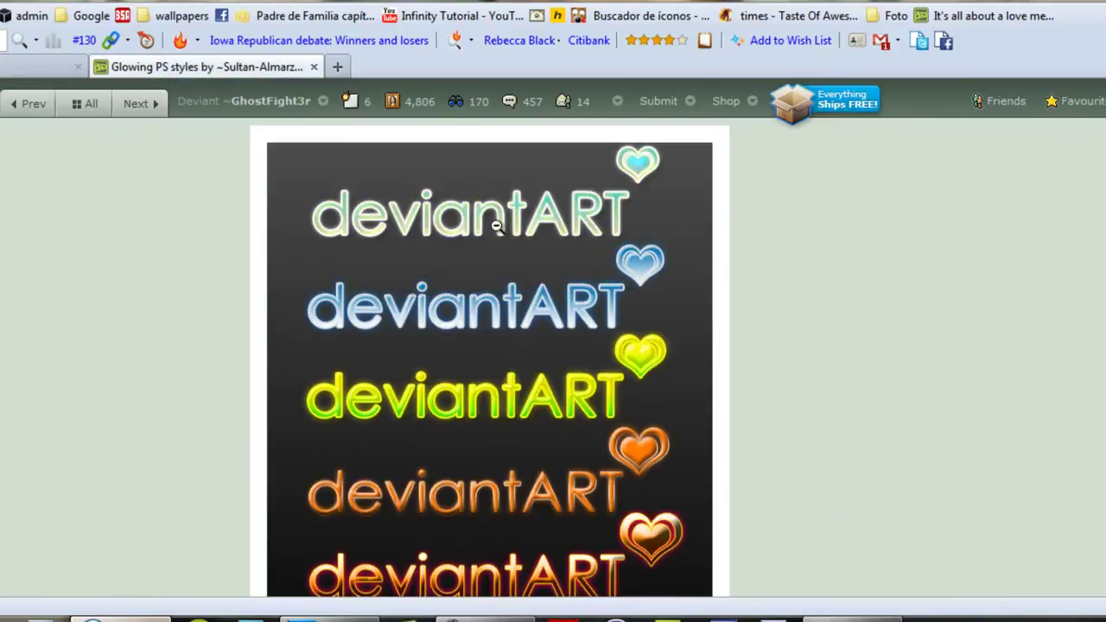
click(603, 251)
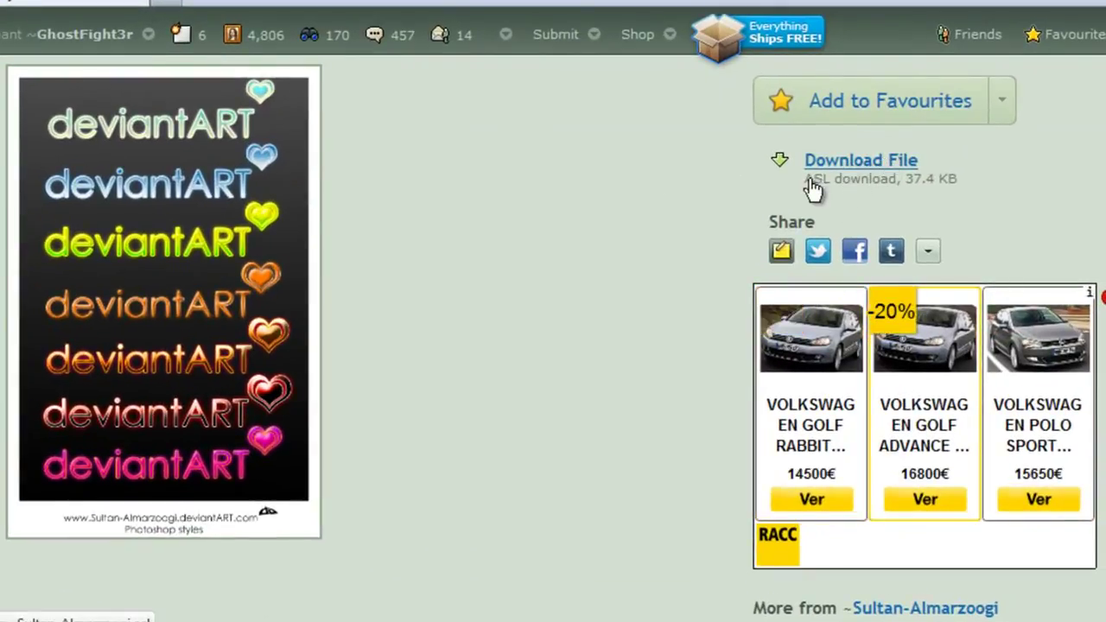
Step: Save the Glowing PS styles ASL file to disk from deviantART, then return to Photoshop
click(850, 170)
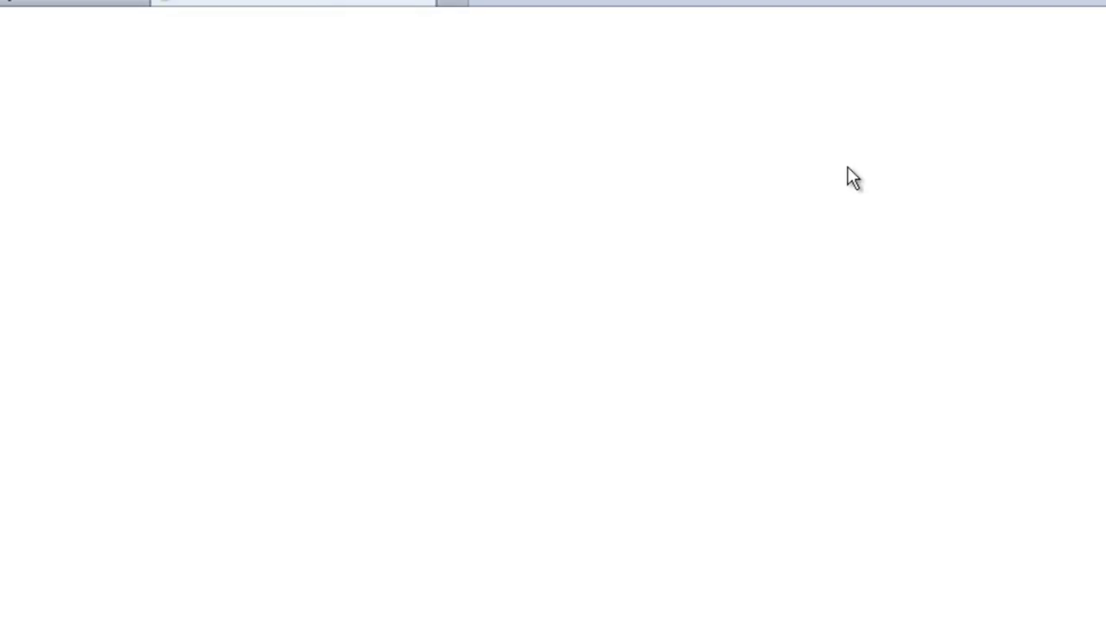
click(679, 480)
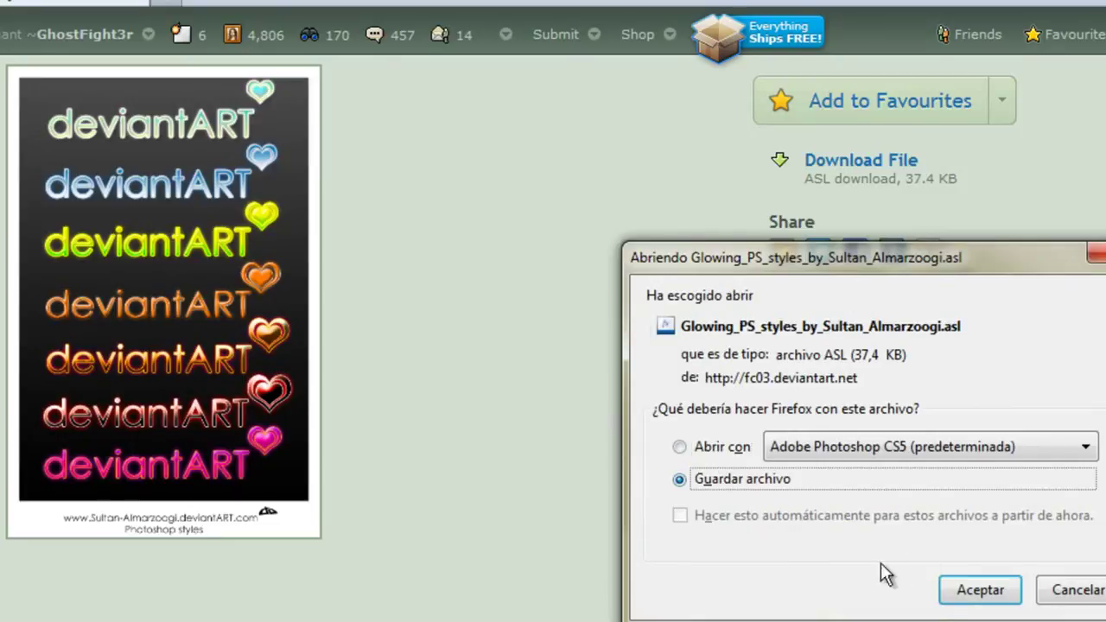
click(980, 588)
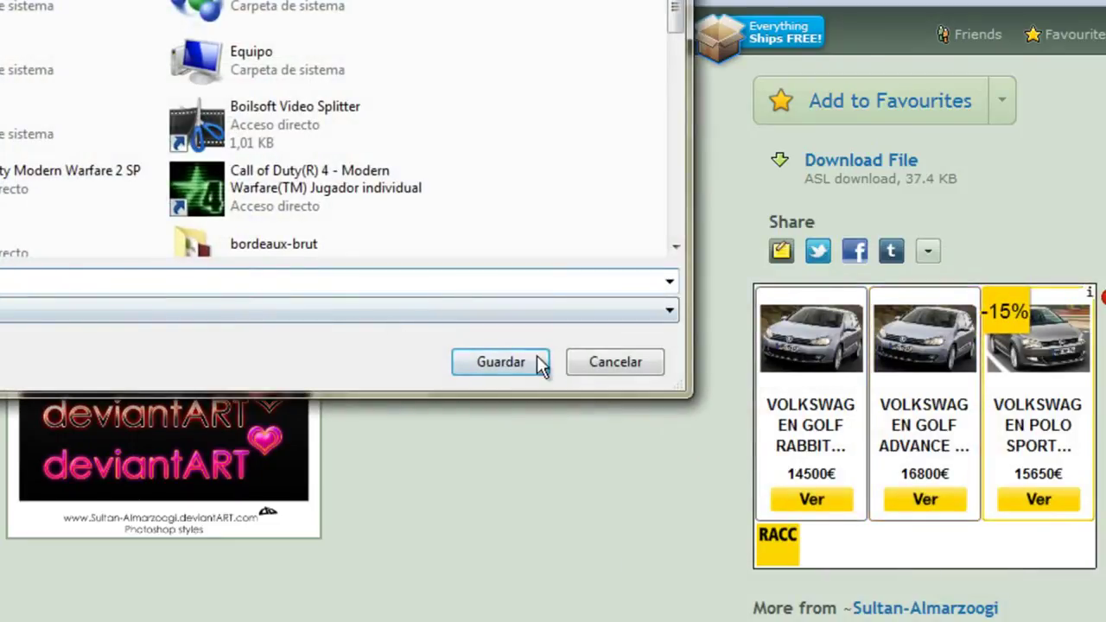
click(523, 358)
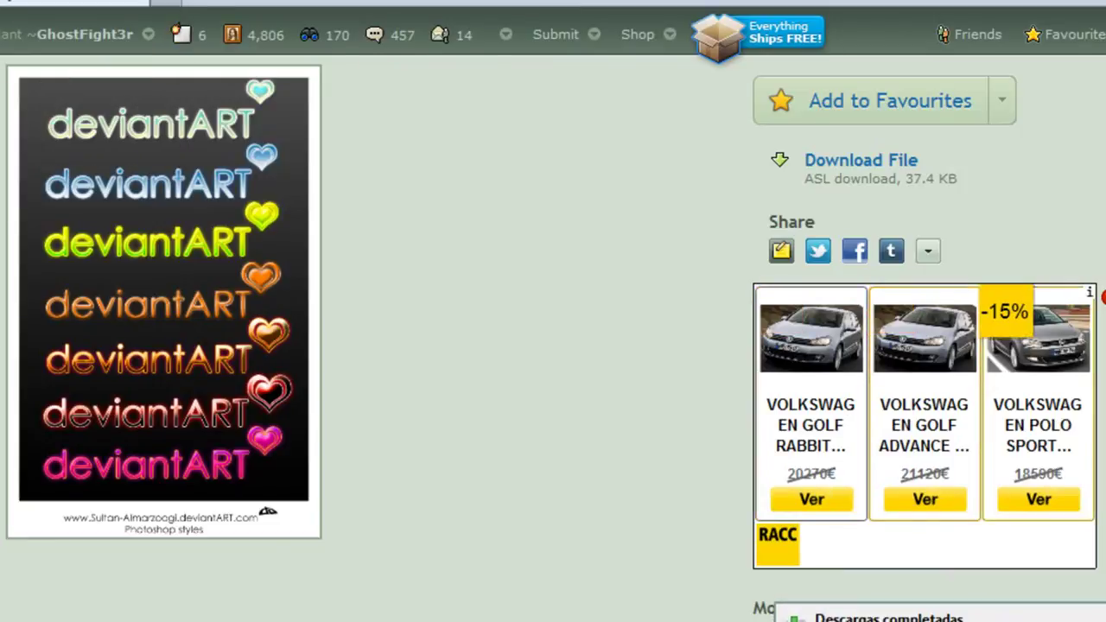
key(alt+Tab)
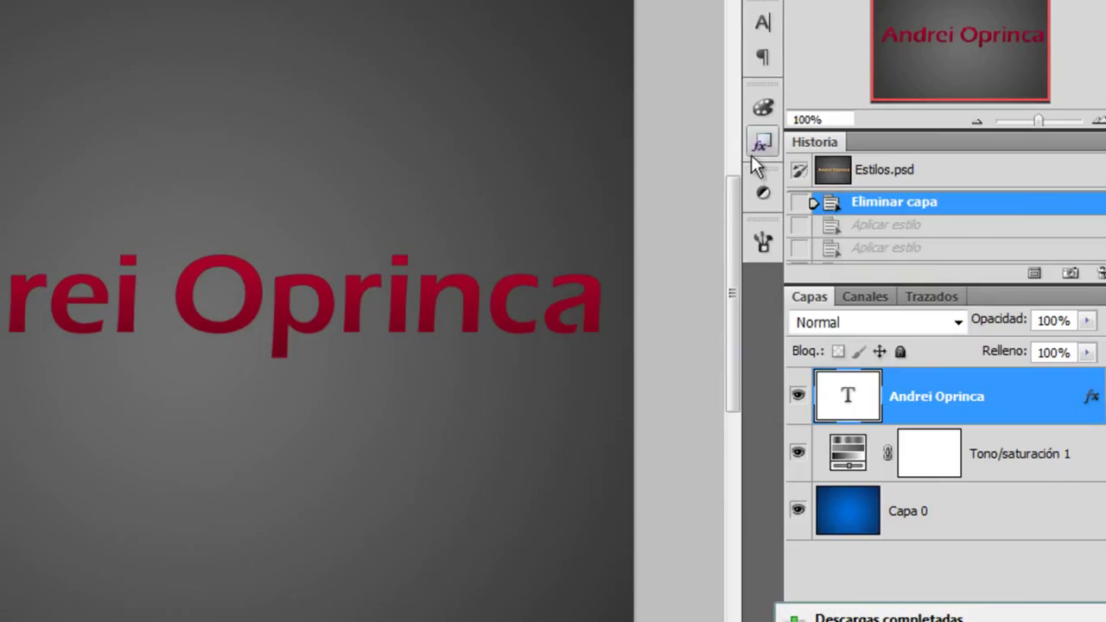
Step: Replace the Estilos panel set with the Glowing_PS_styles ASL file from the Desktop
click(760, 140)
click(728, 100)
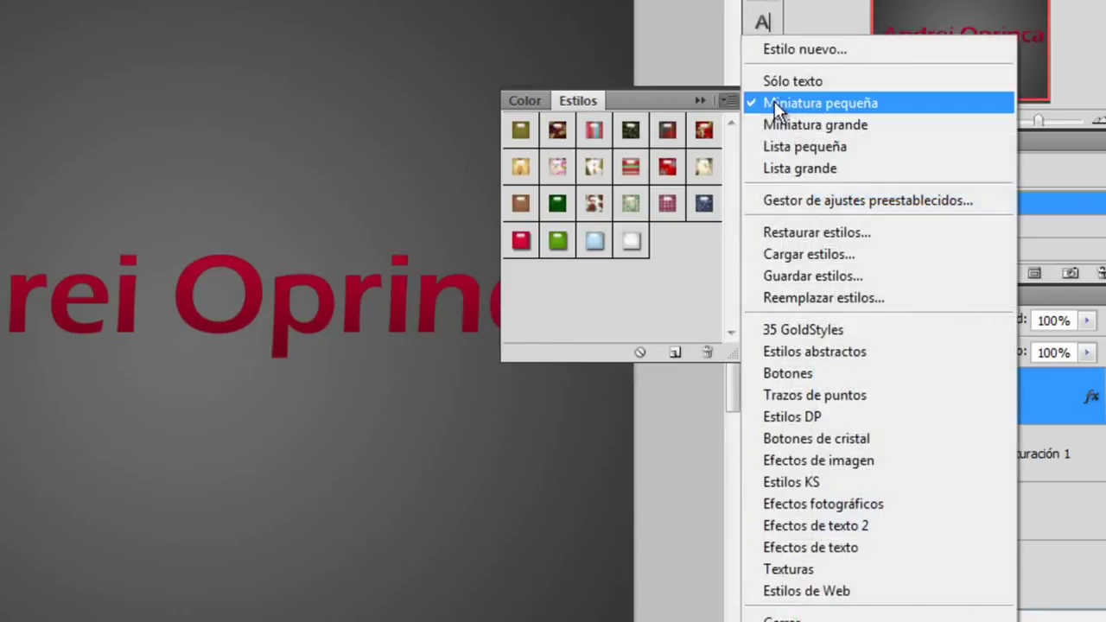
click(830, 298)
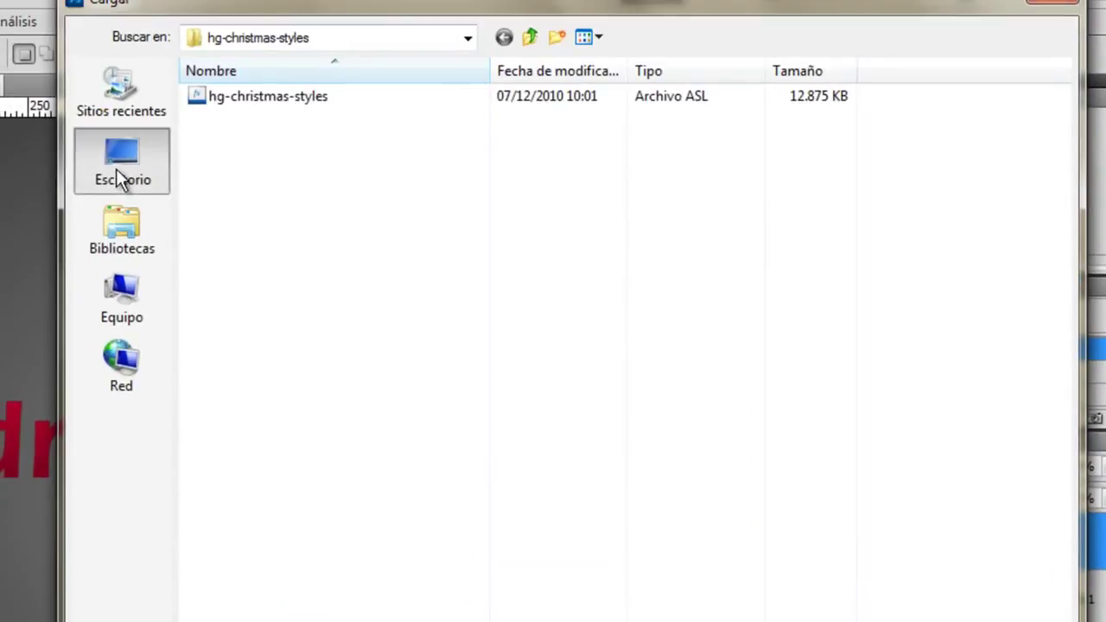
click(115, 169)
click(345, 397)
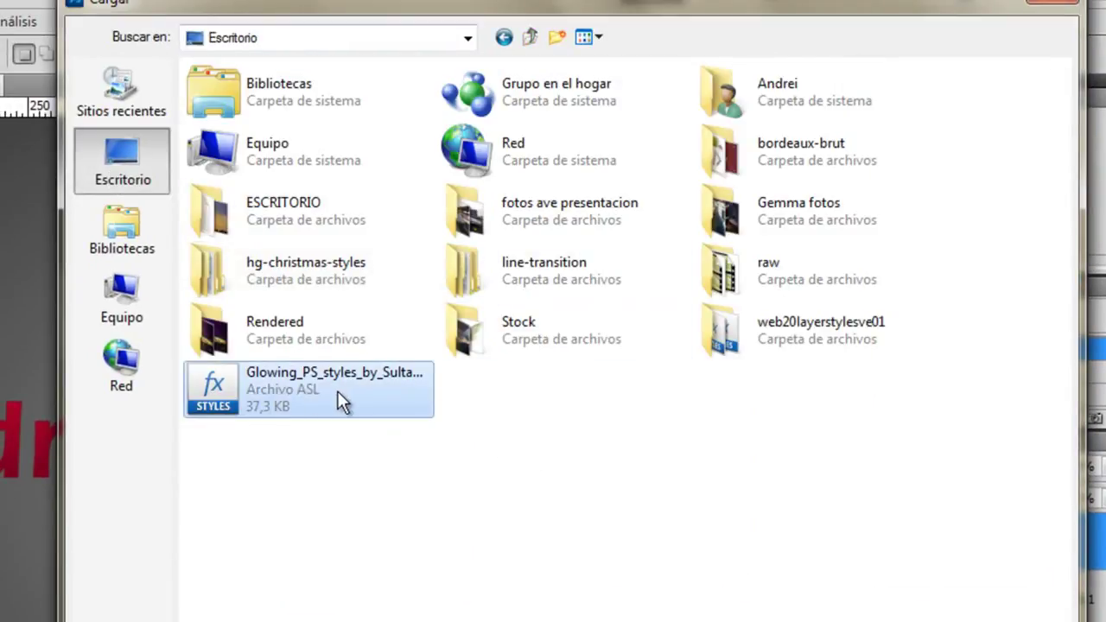
key(Return)
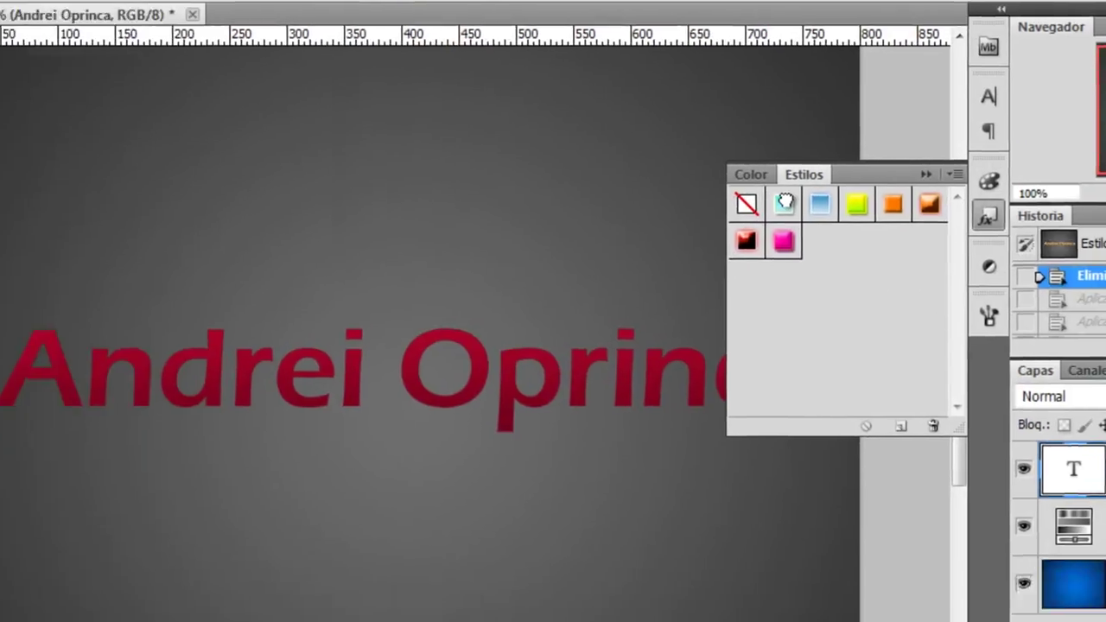
Step: Try yellow-green, pink, bronze, orange, yellow and black-red glow styles on the name, ending on cyan
click(580, 276)
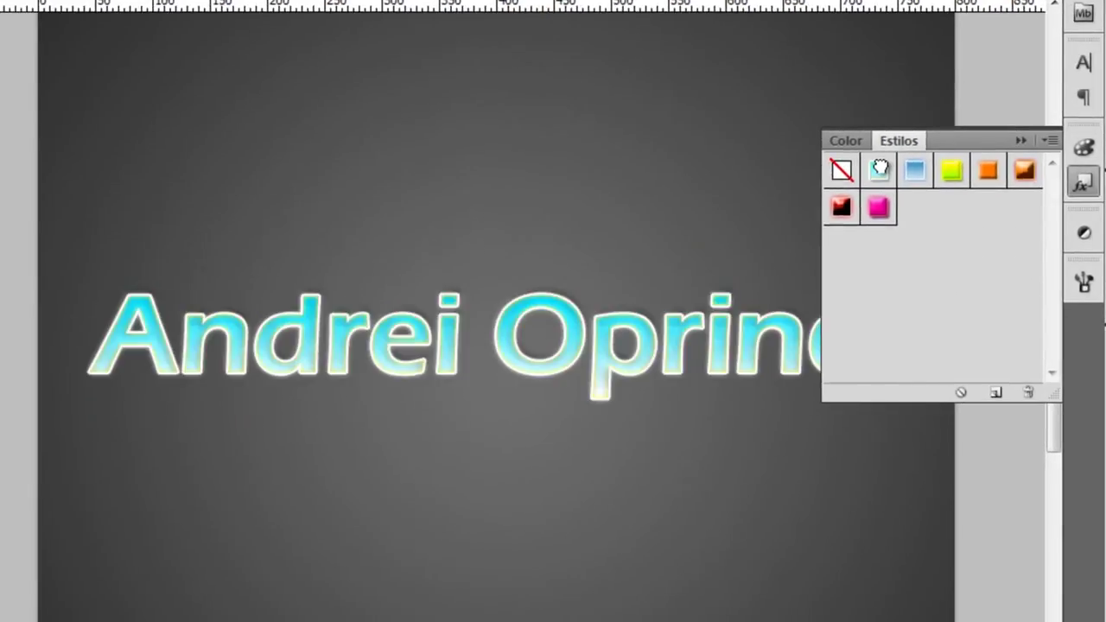
click(949, 173)
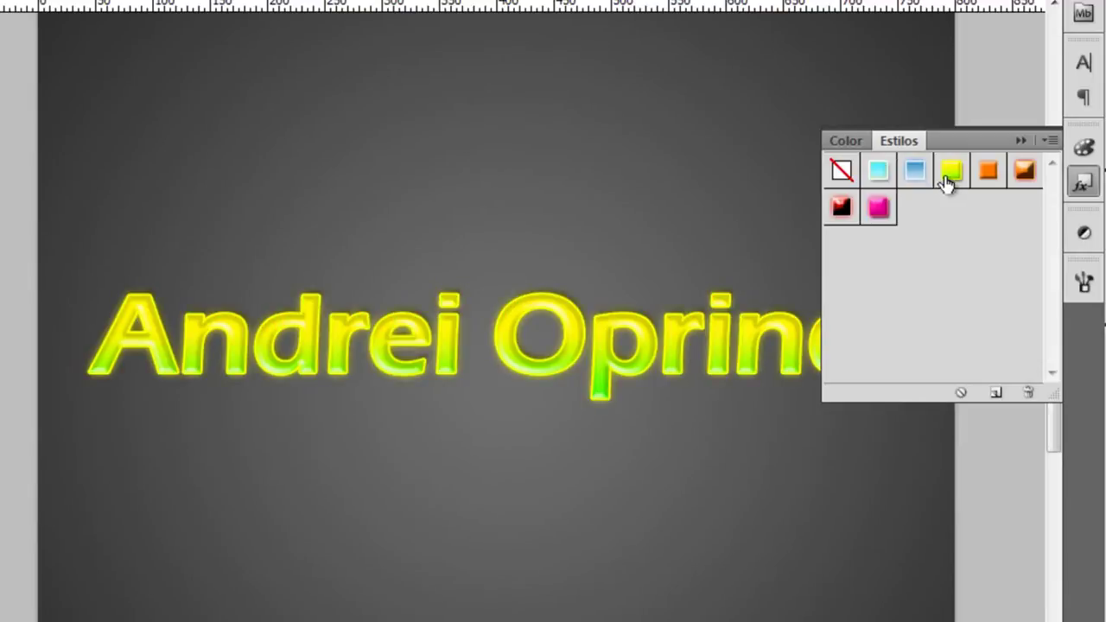
key(ctrl+z)
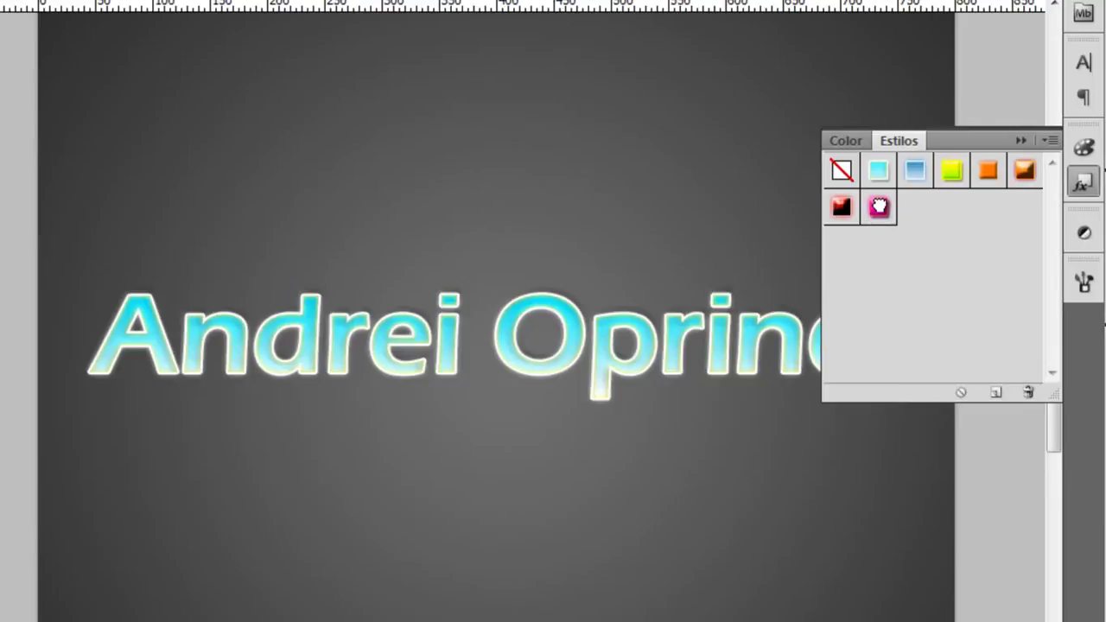
click(879, 206)
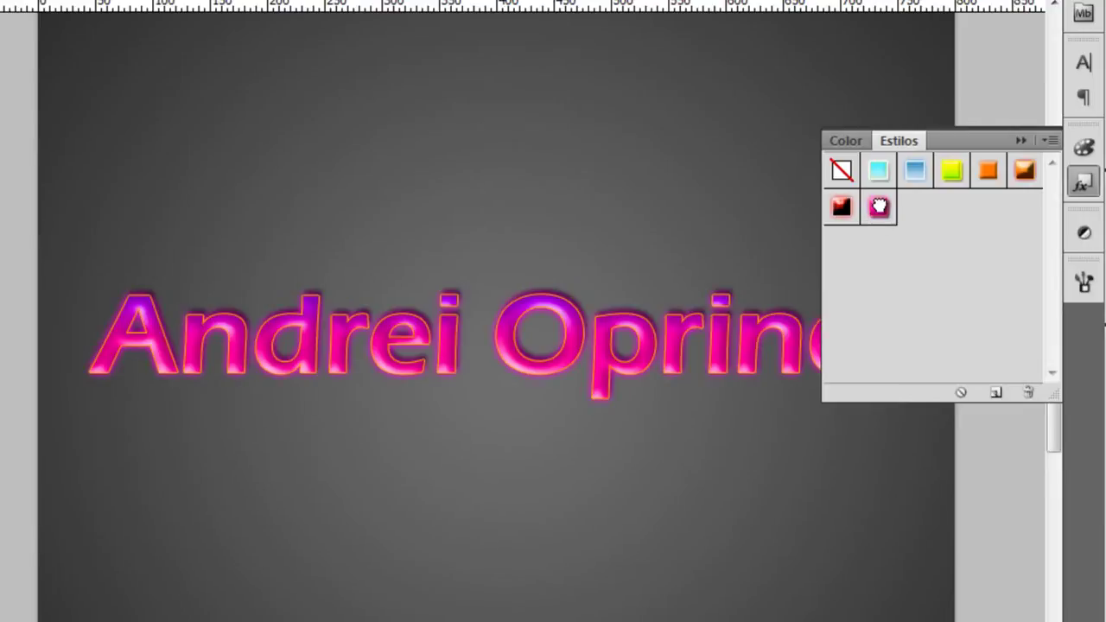
click(1023, 173)
click(986, 170)
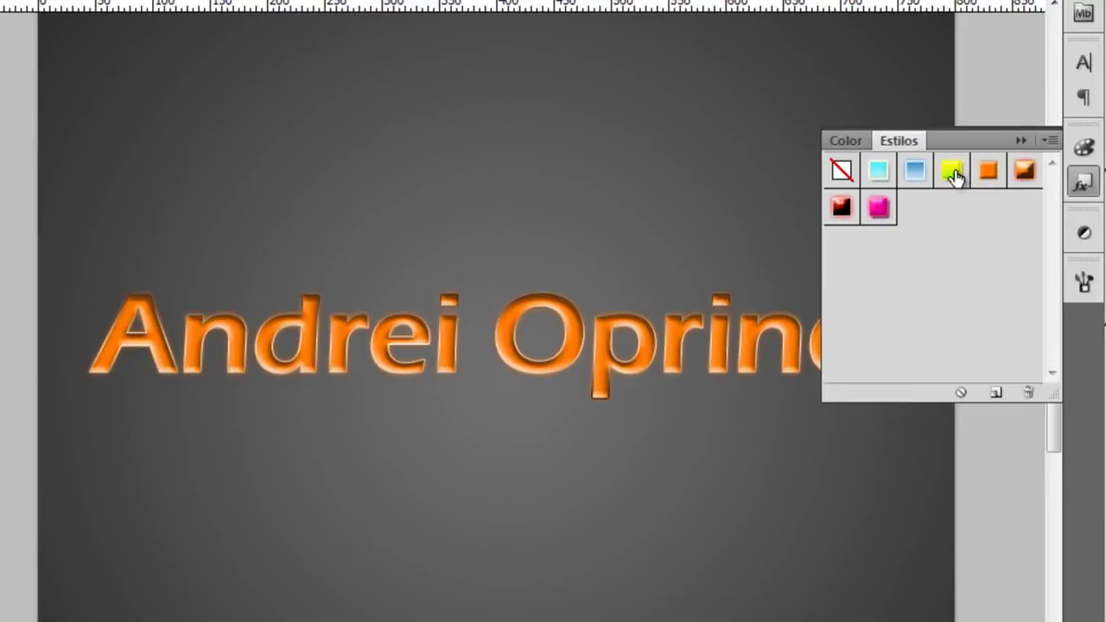
click(952, 172)
click(878, 209)
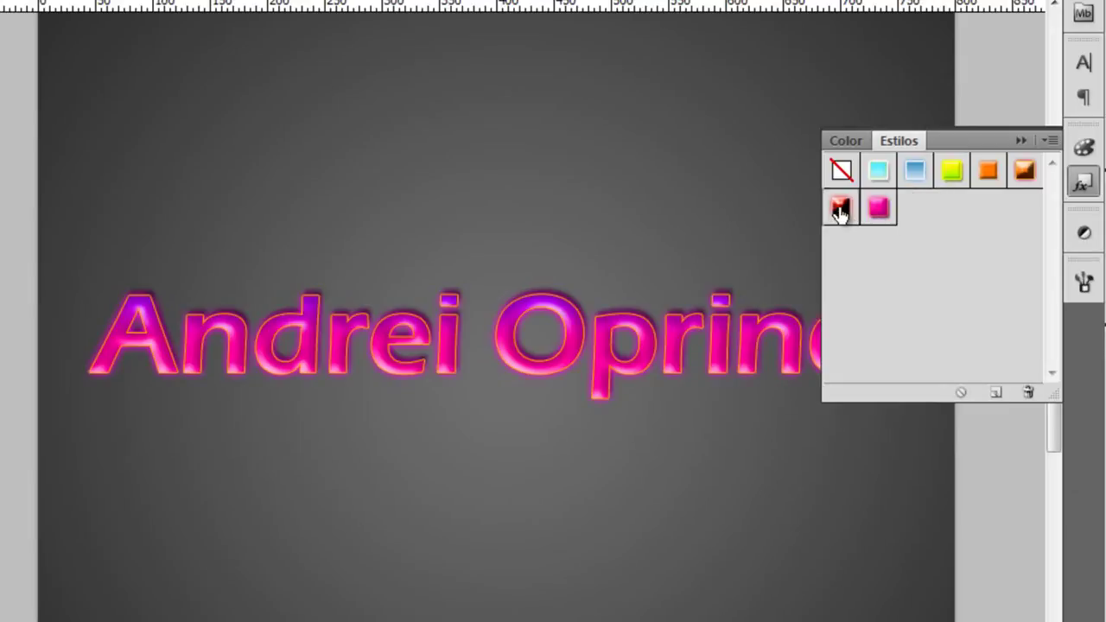
click(840, 210)
click(890, 175)
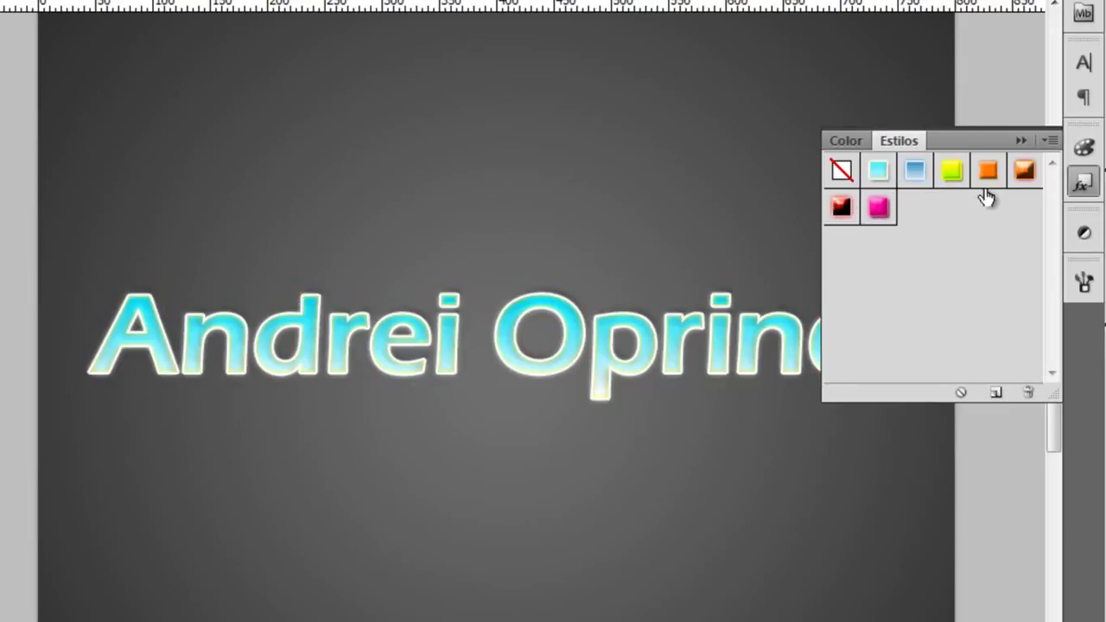
click(1020, 140)
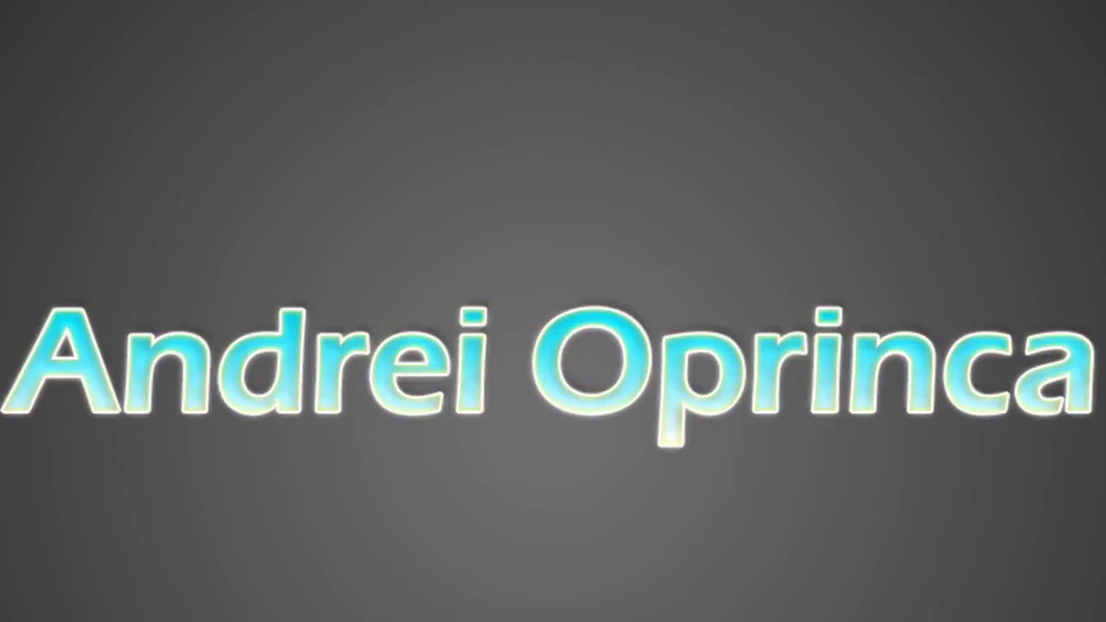